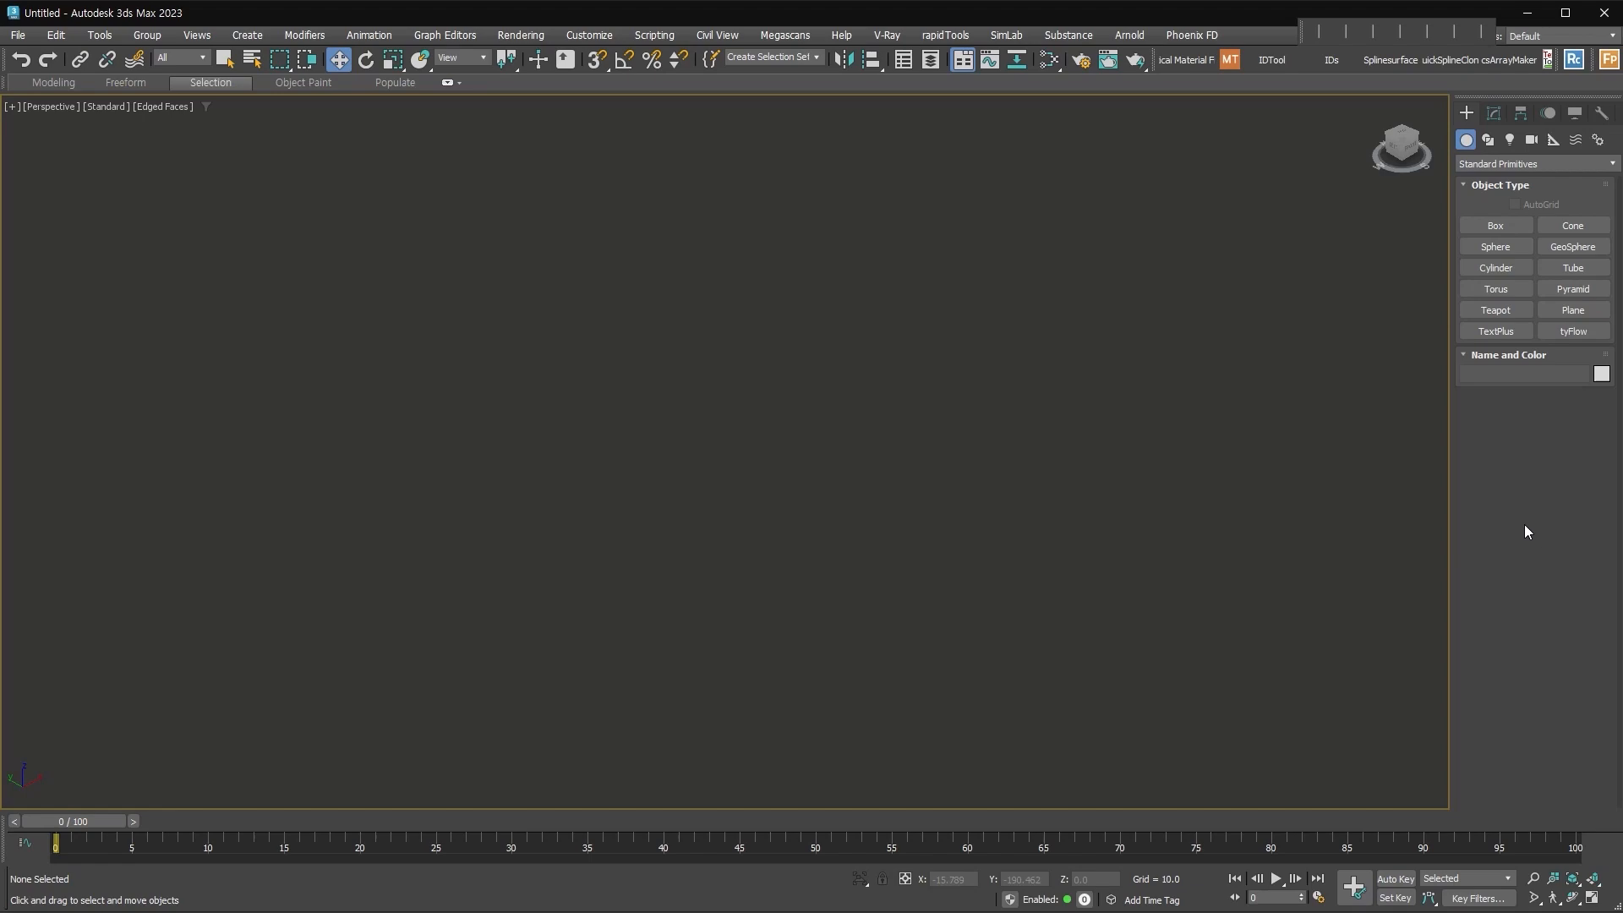
Step: Create four teapots of different sizes in a row, the first with a radius of about 21 and the last about 30
click(1509, 311)
drag(711, 532, 756, 562)
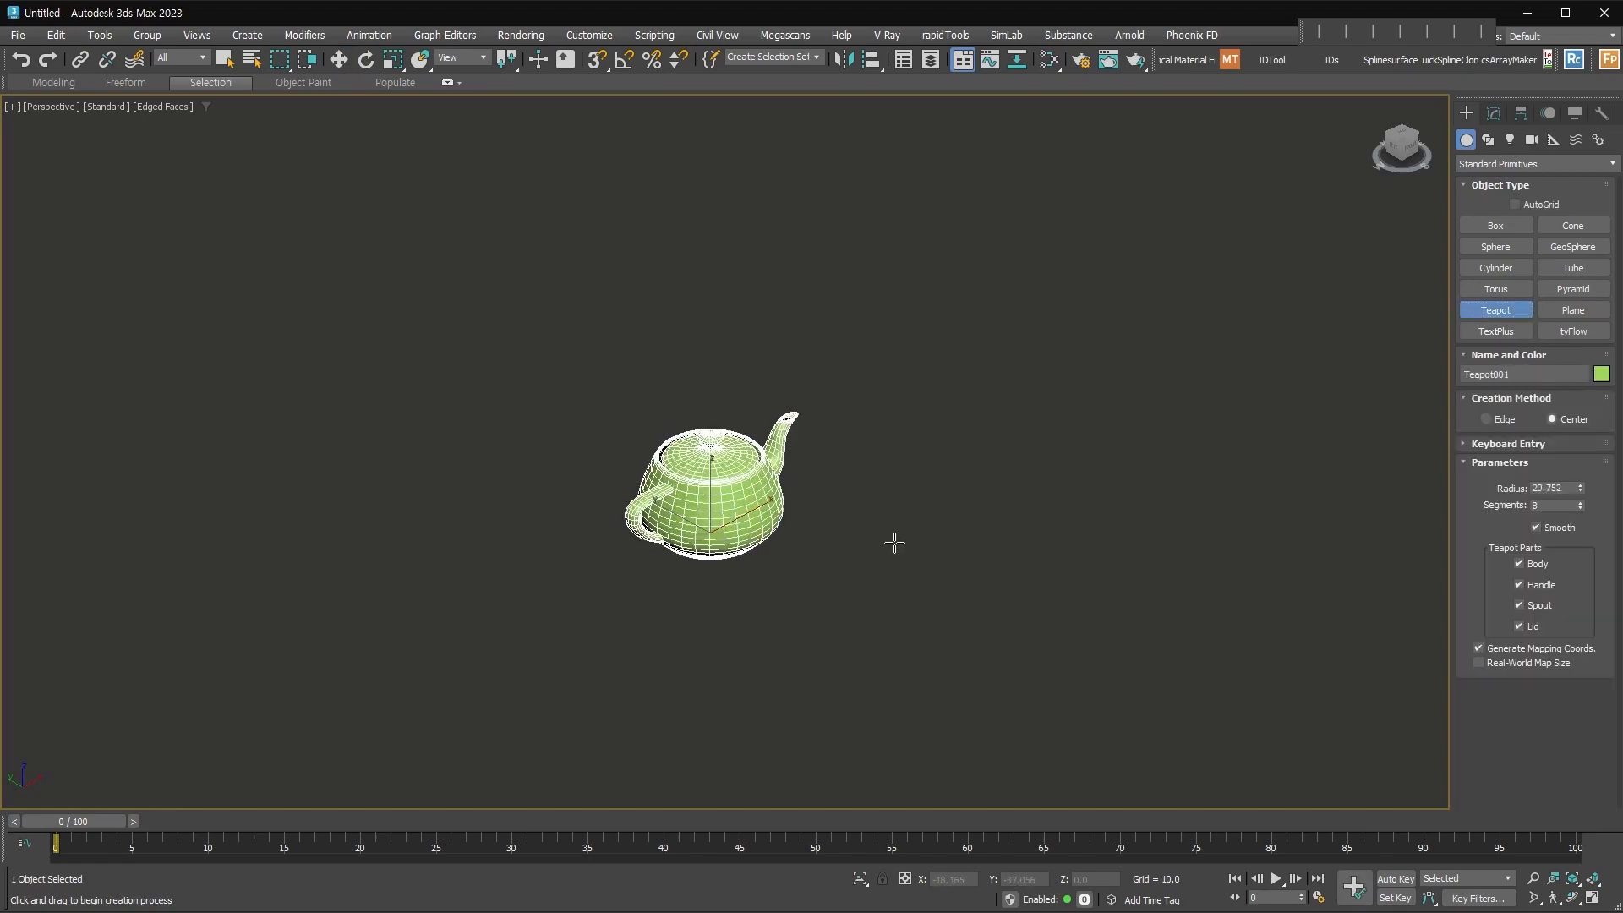
drag(898, 543, 913, 572)
drag(1072, 537, 1080, 566)
drag(1209, 474, 1239, 541)
middle_drag(1216, 593, 1067, 571)
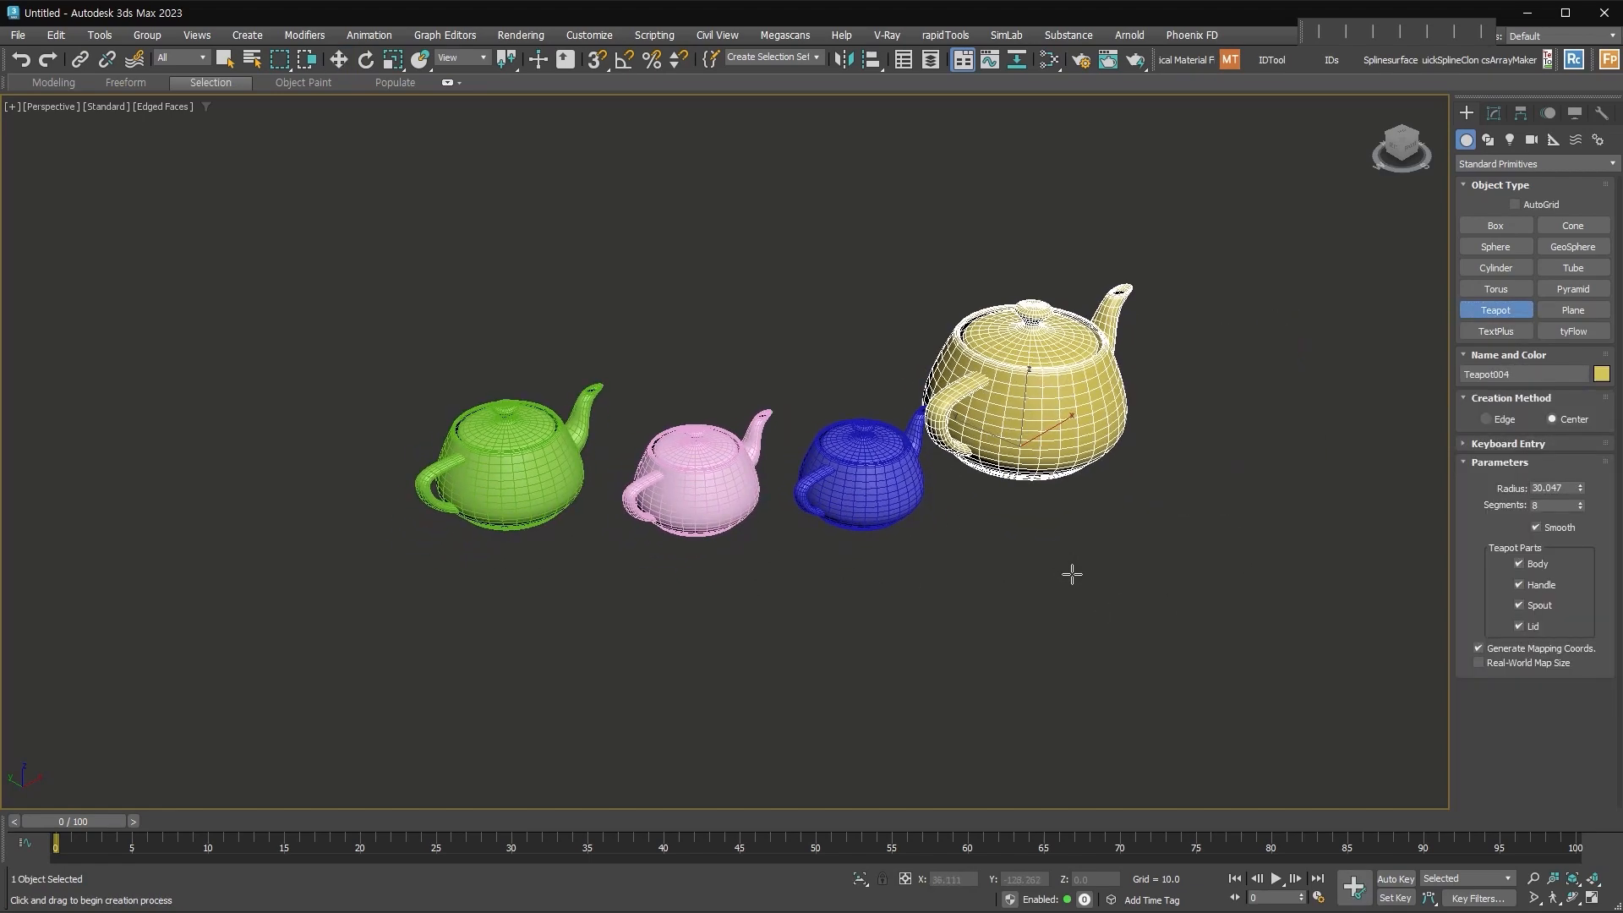
key(w)
click(884, 614)
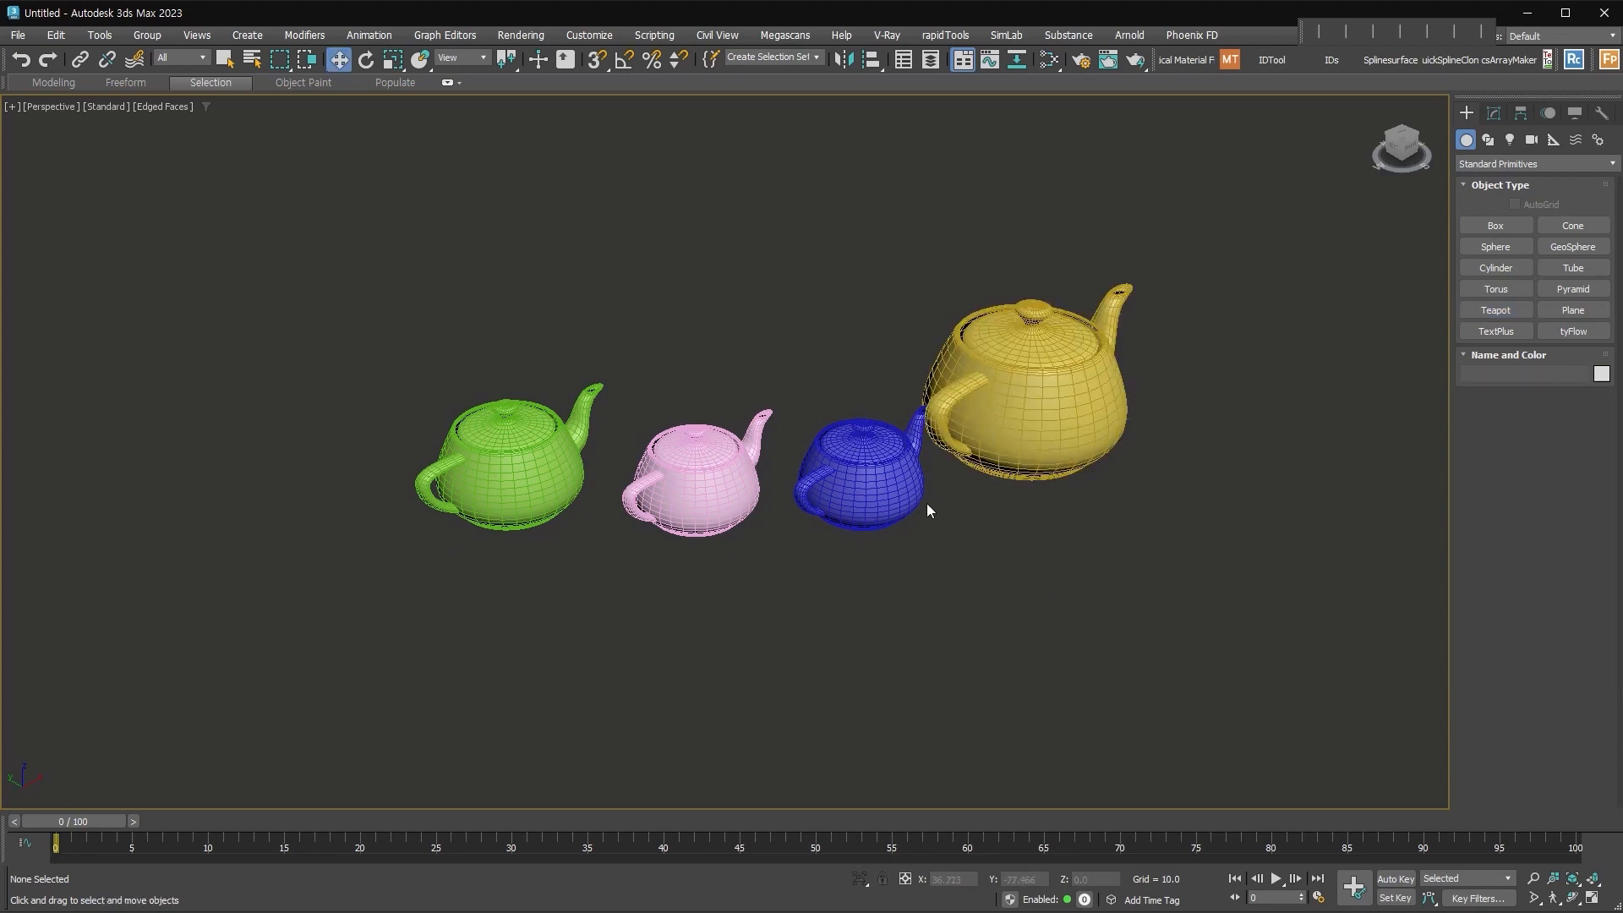
Step: Select the blue teapot and extend the selection to every teapot in the scene with Select Similar
click(992, 431)
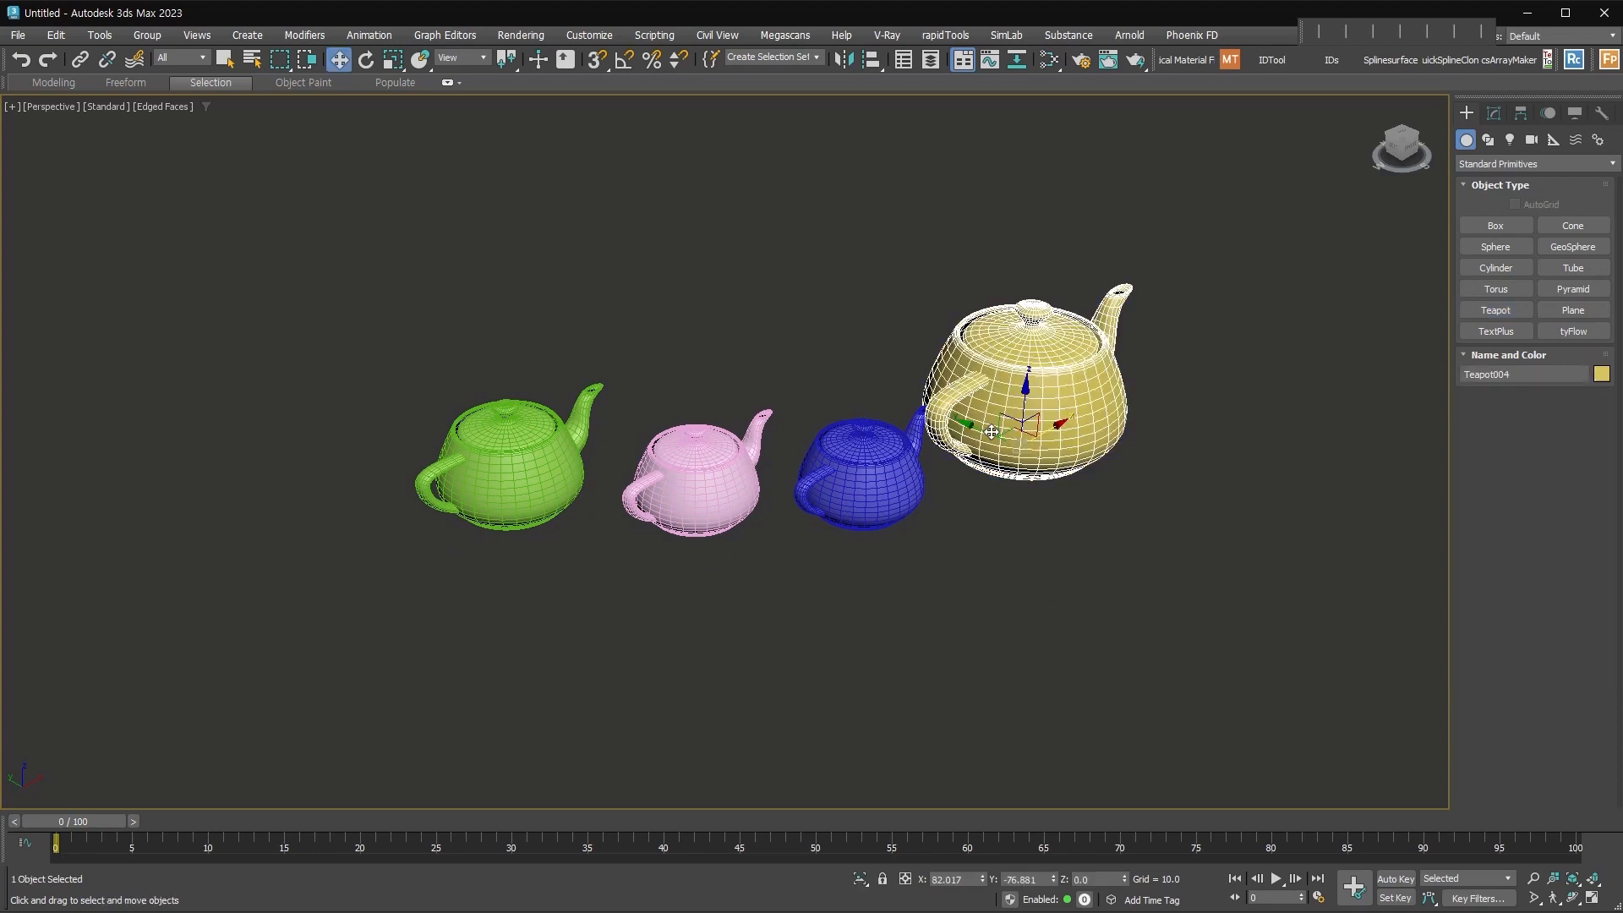
click(1009, 599)
click(895, 484)
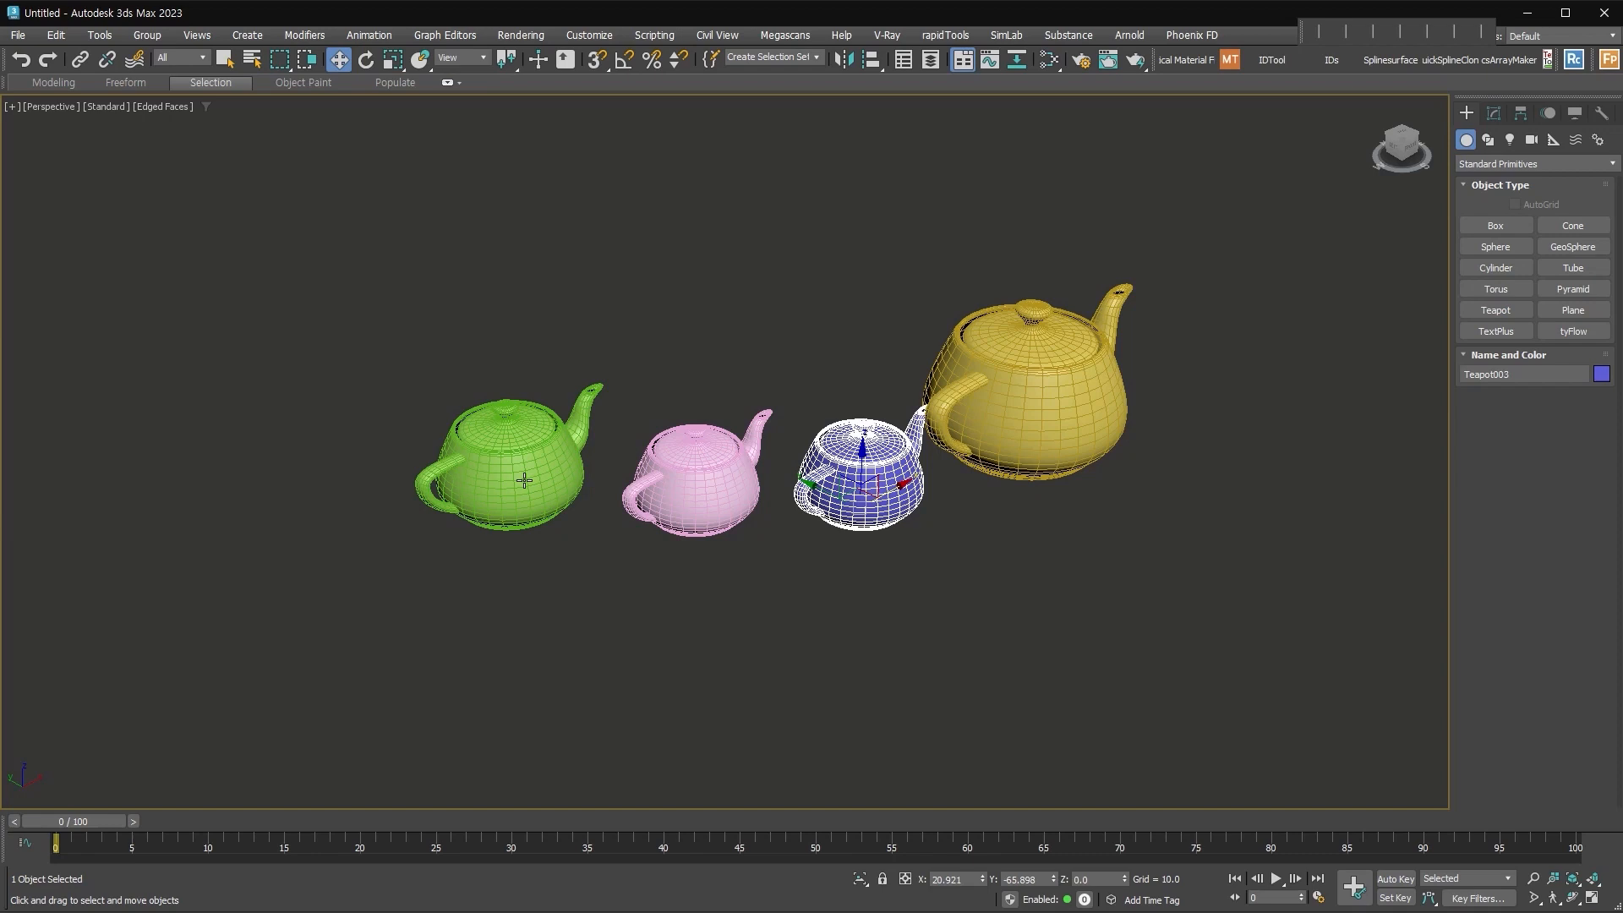
right_click(862, 482)
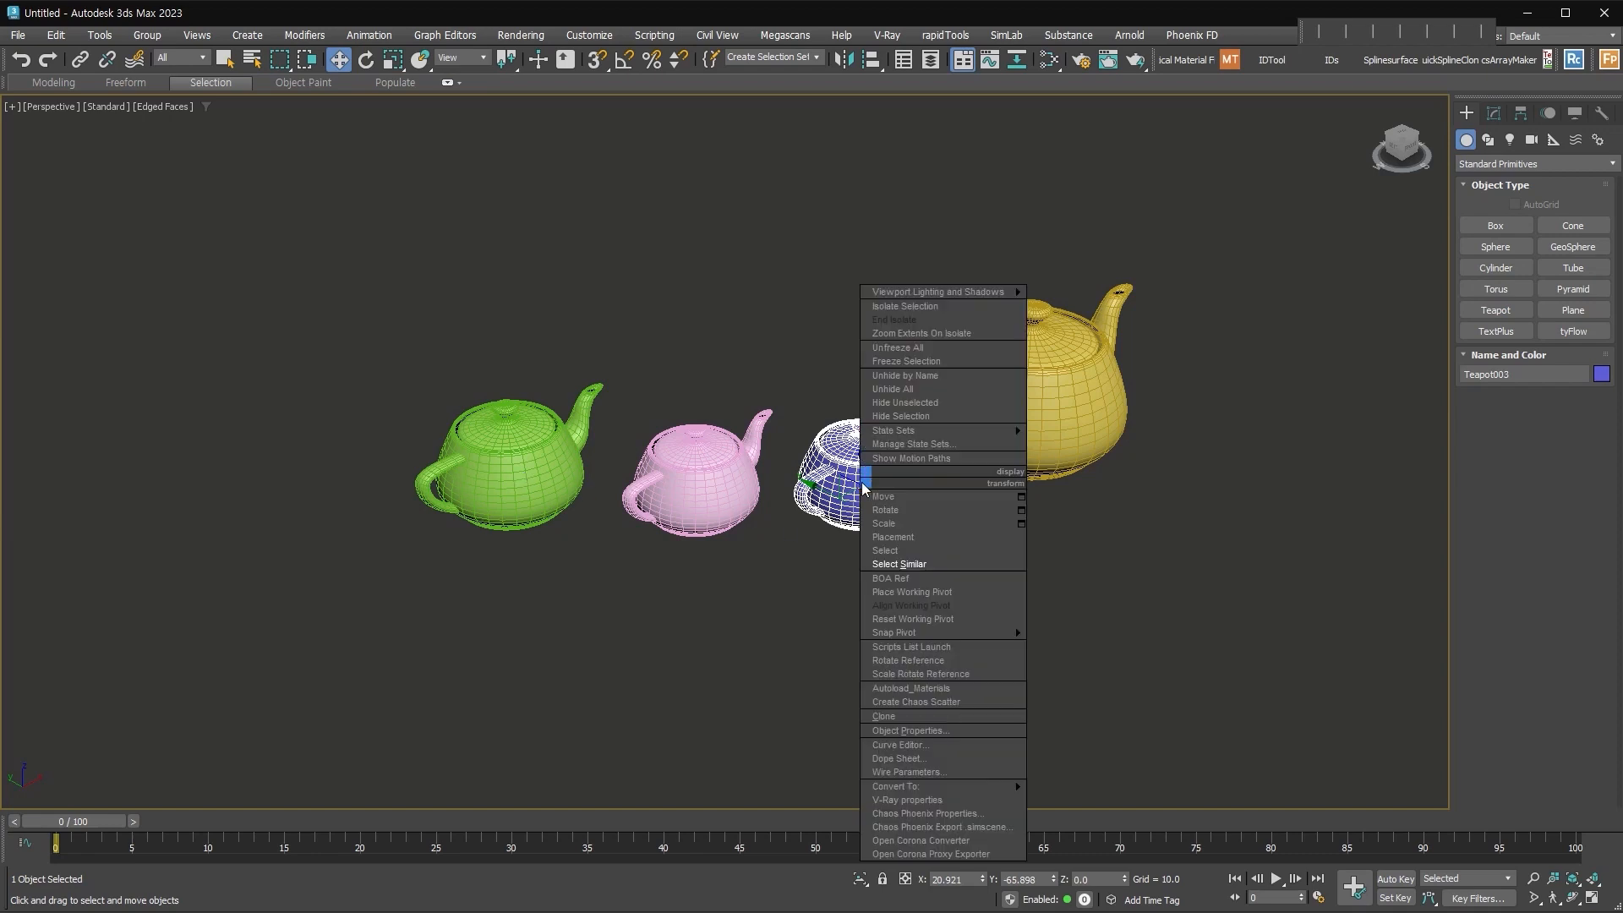
click(936, 564)
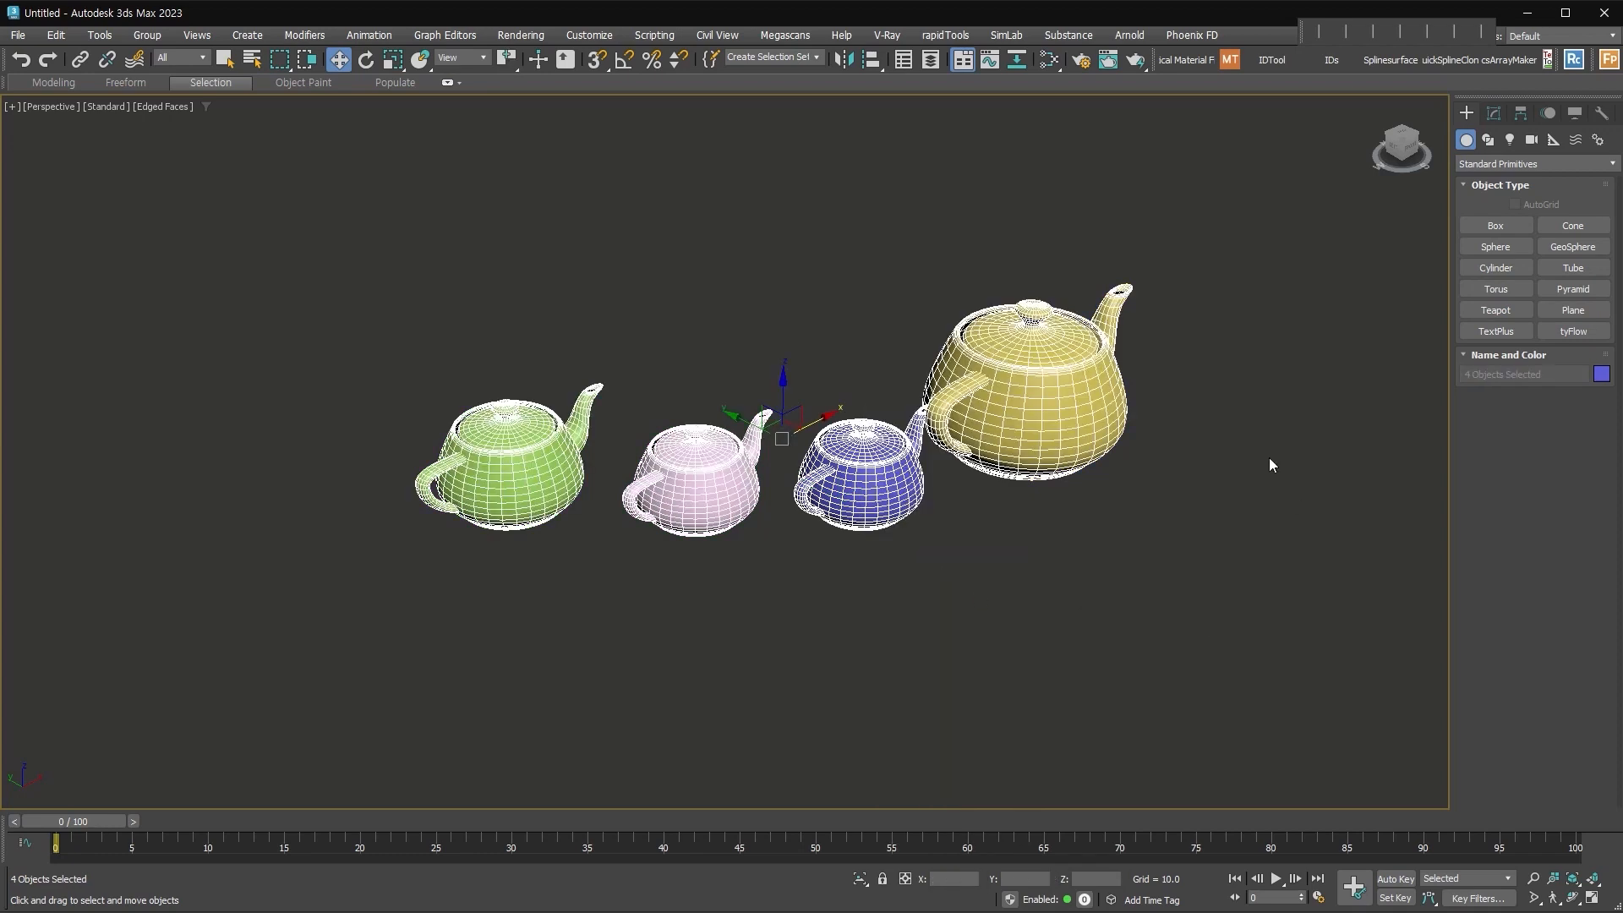
Step: Delete all the teapots from the scene
click(730, 683)
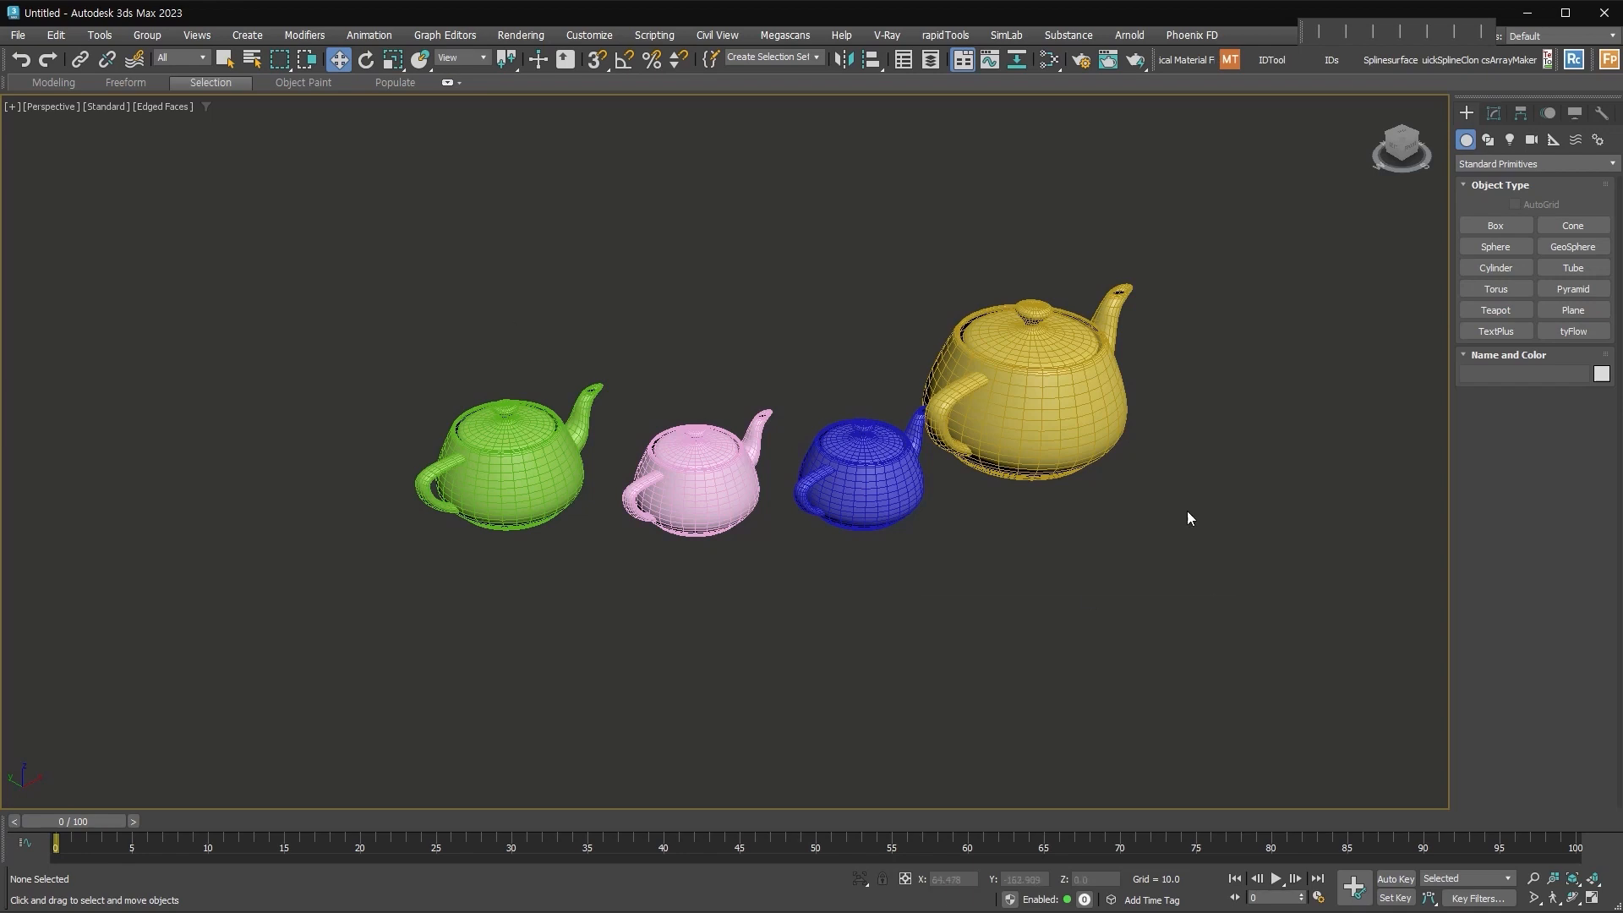
key(ctrl+a)
key(Delete)
Step: Create a plane about 188 by 250 with 4 by 4 segments and convert it to Editable Poly
click(1568, 313)
mouse_move(960, 261)
mouse_down()
mouse_move(772, 732)
mouse_move(918, 850)
mouse_up()
middle_drag(1021, 666, 901, 627)
alt+middle_drag(901, 627, 939, 632)
key(w)
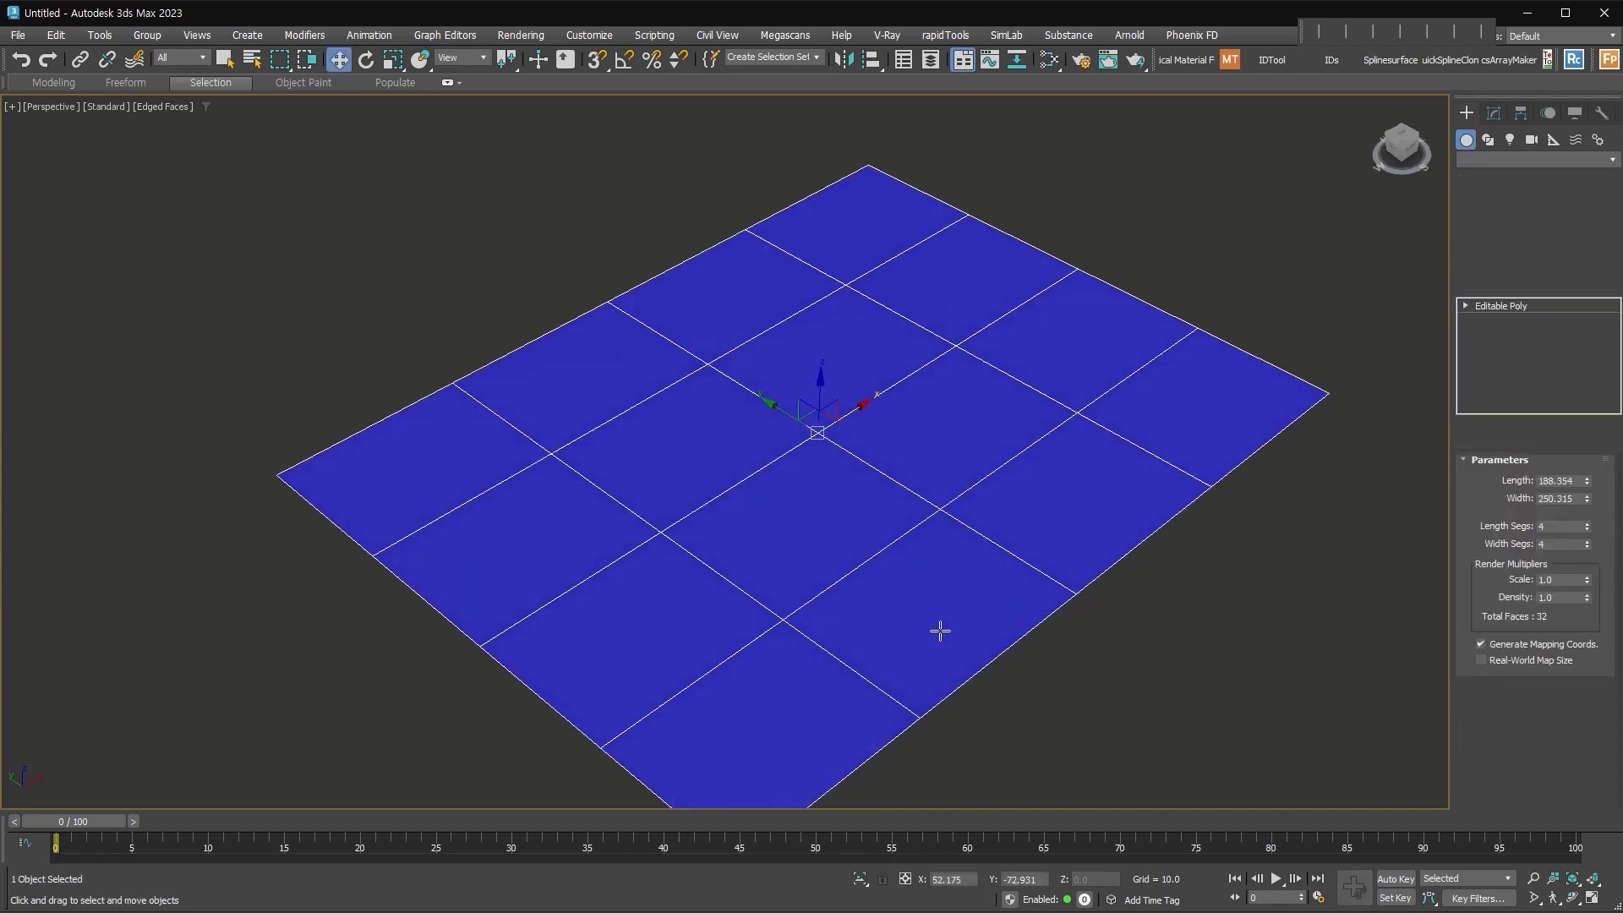
Step: Chamfer the four inner vertices diagonally adjacent to the plane's centre into diamond-shaped polygons
key(1)
click(783, 620)
ctrl+click(846, 285)
ctrl+click(550, 454)
ctrl+click(1076, 411)
right_click(777, 581)
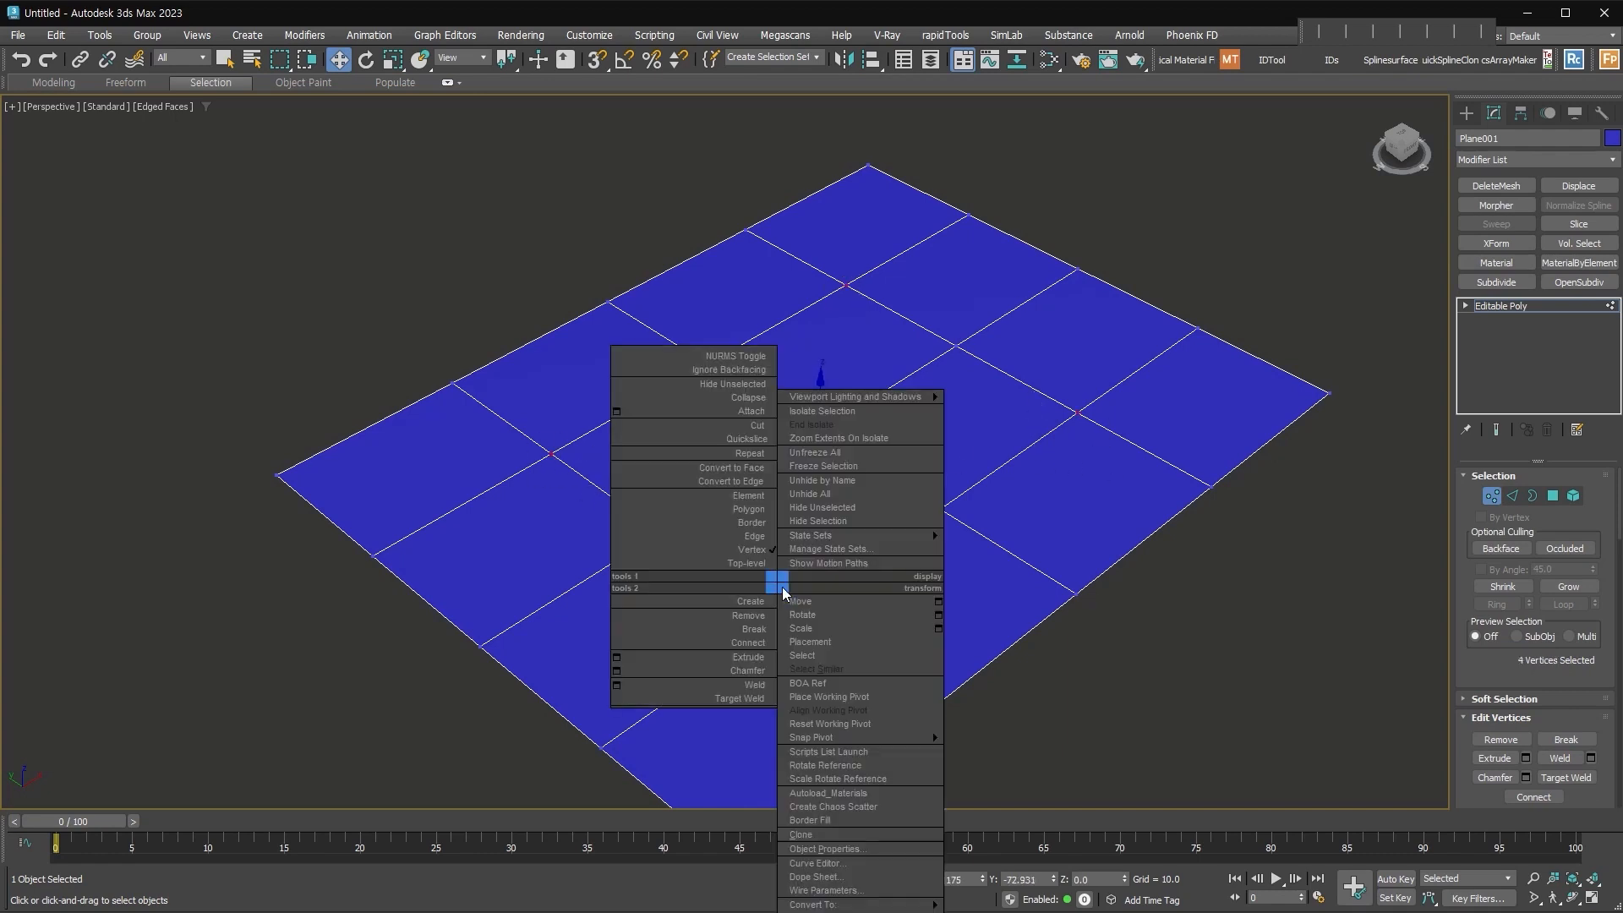
click(755, 679)
drag(736, 461, 743, 351)
click(733, 583)
alt+middle_drag(1032, 609, 1070, 673)
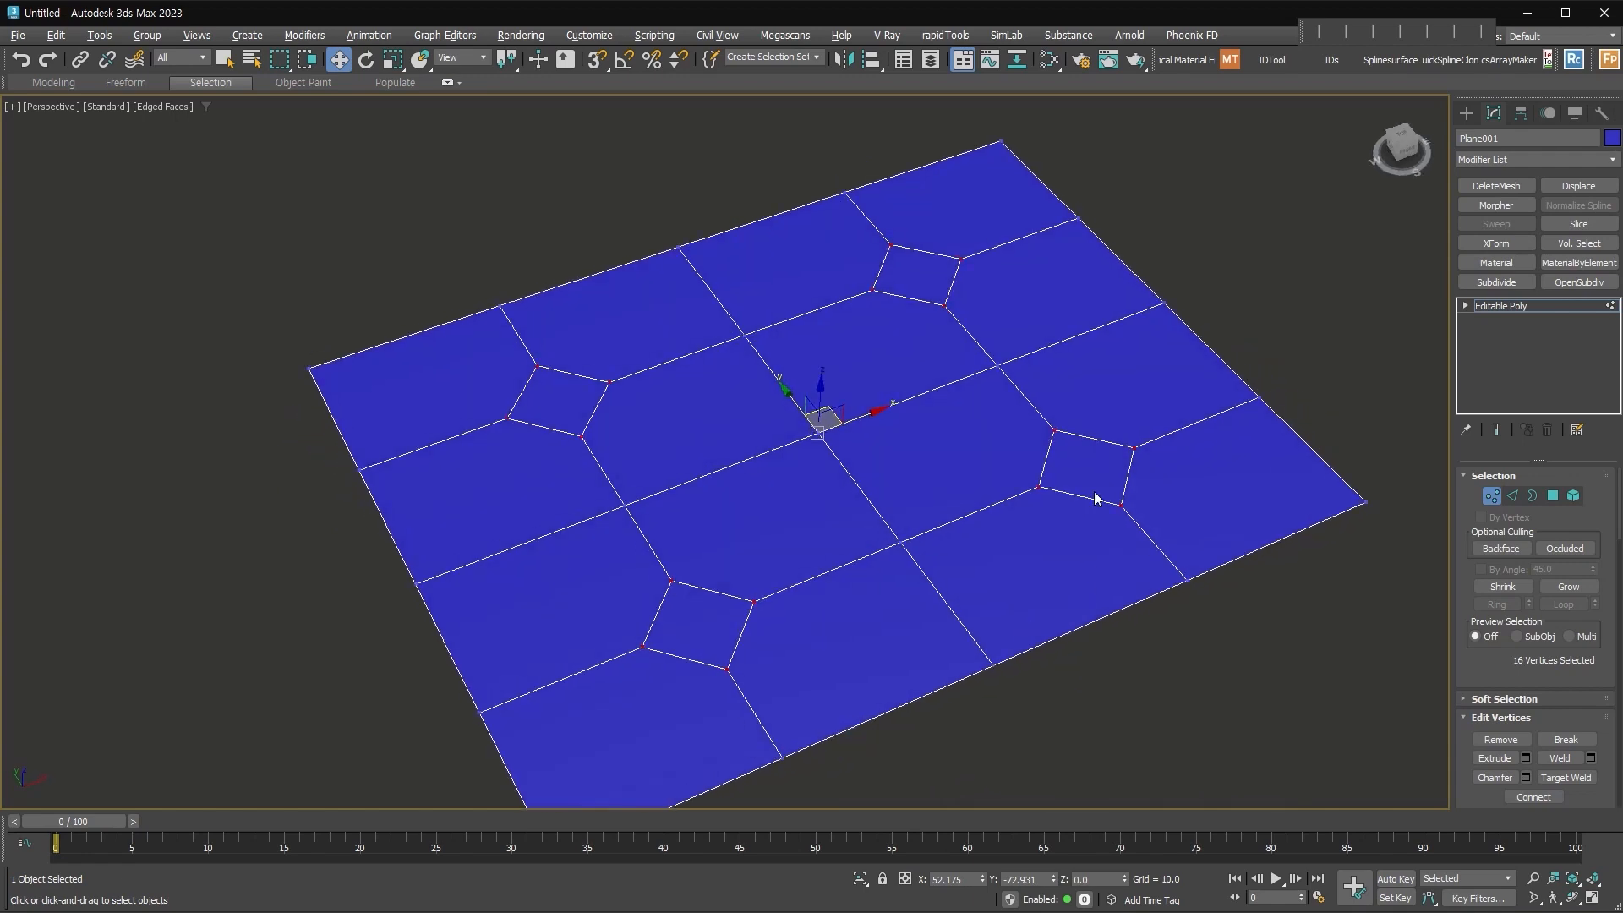
Step: Work at polygon level and select only the front diamond-shaped polygon, trying the other diamonds first
click(1553, 495)
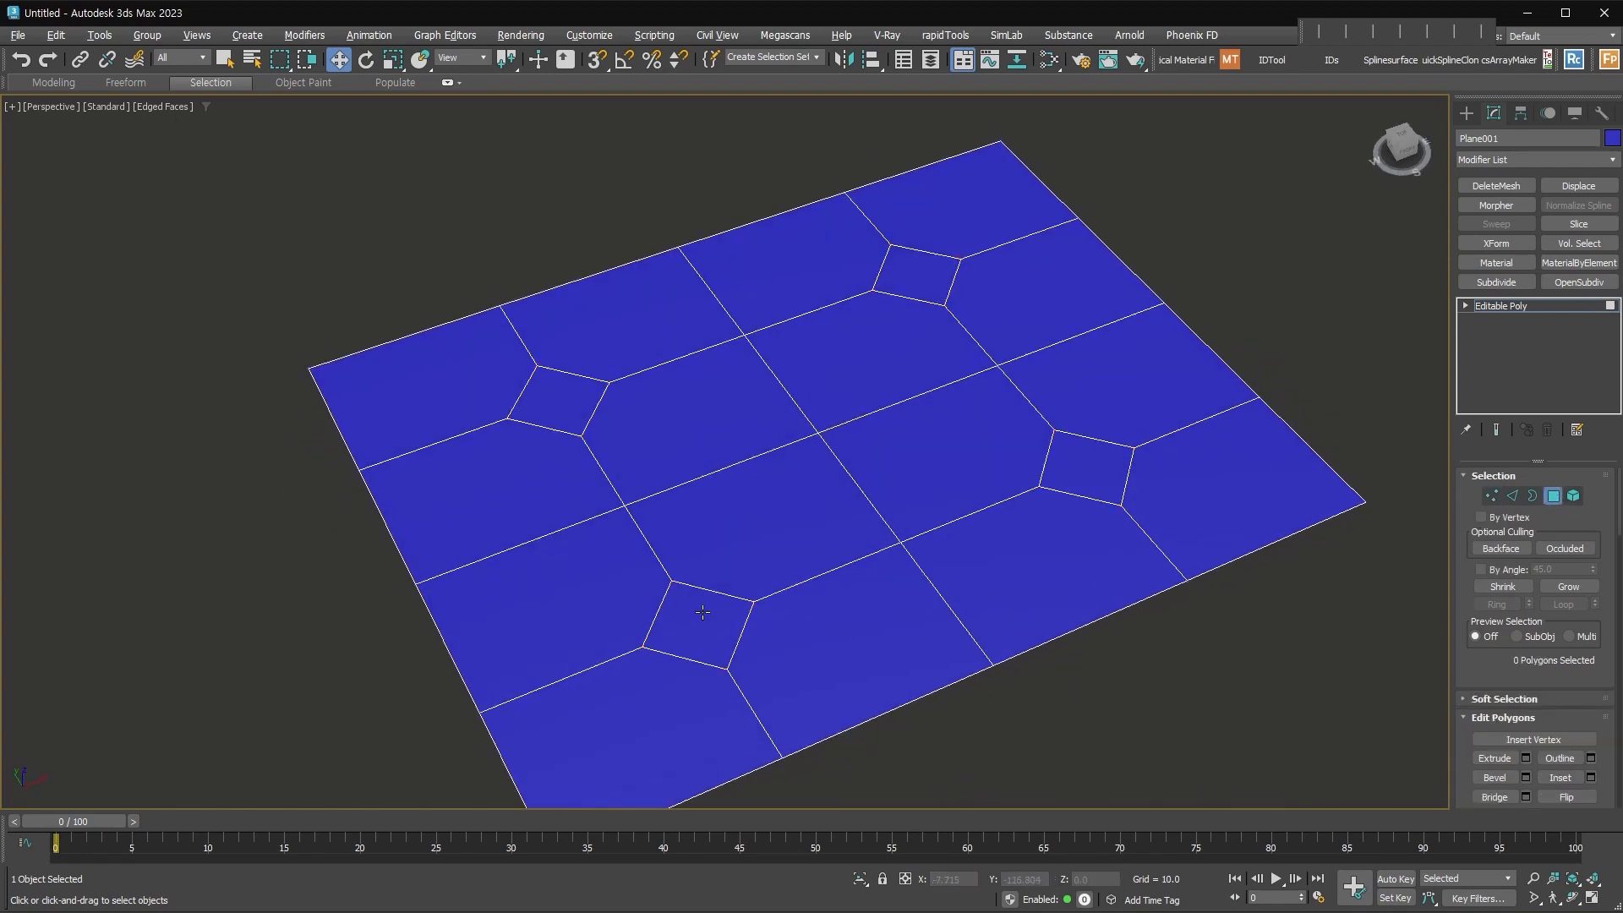
click(702, 612)
click(577, 392)
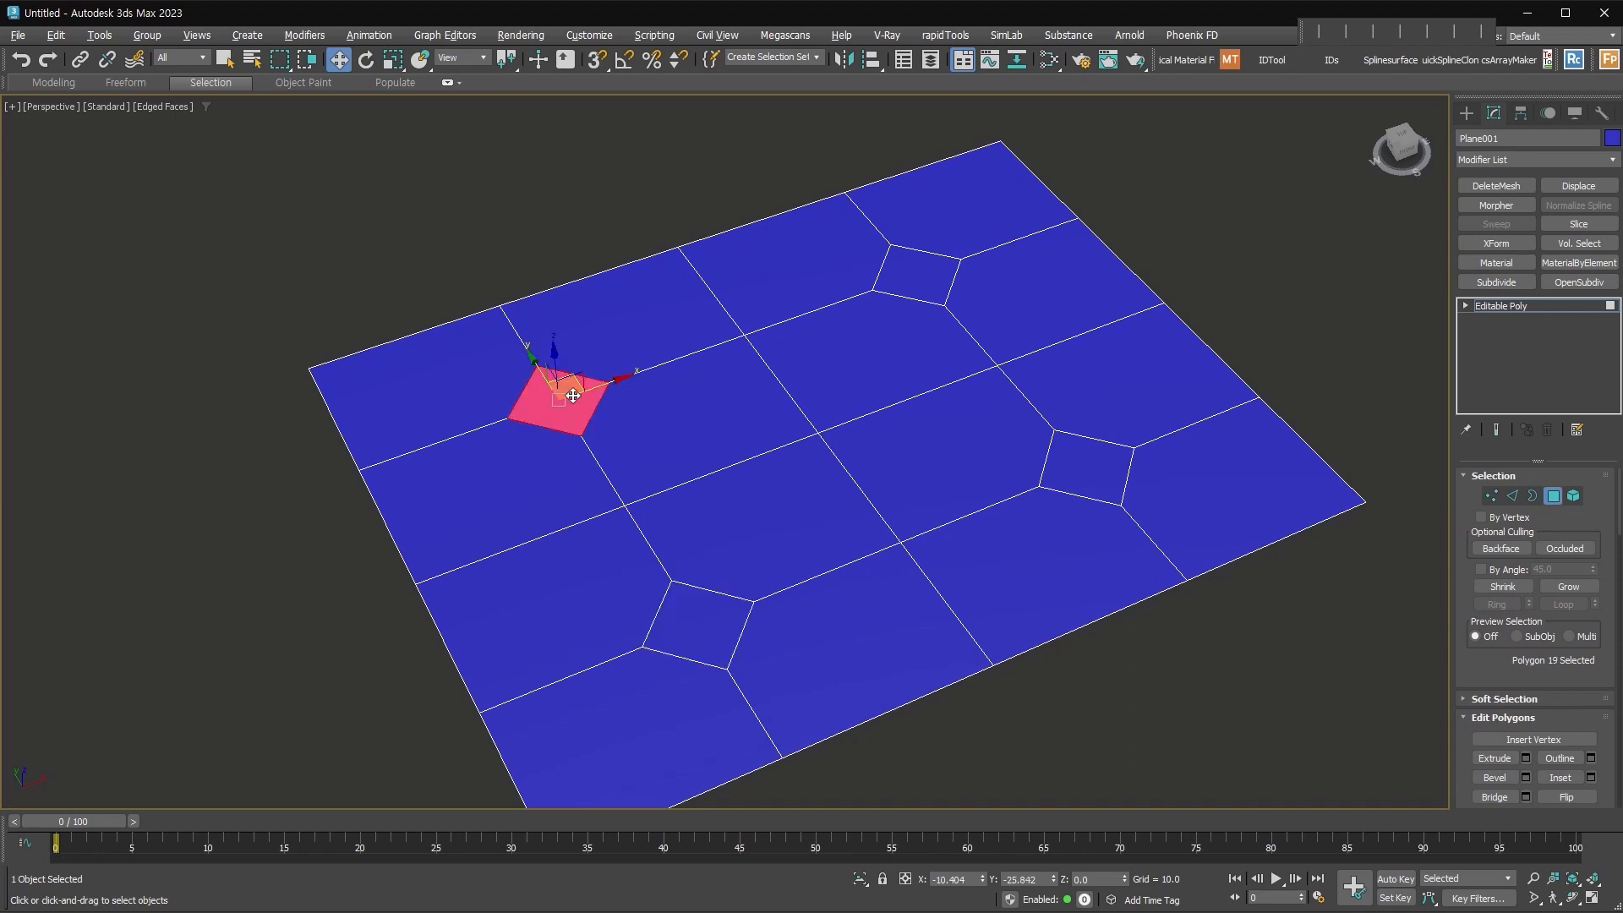
click(924, 283)
click(1058, 462)
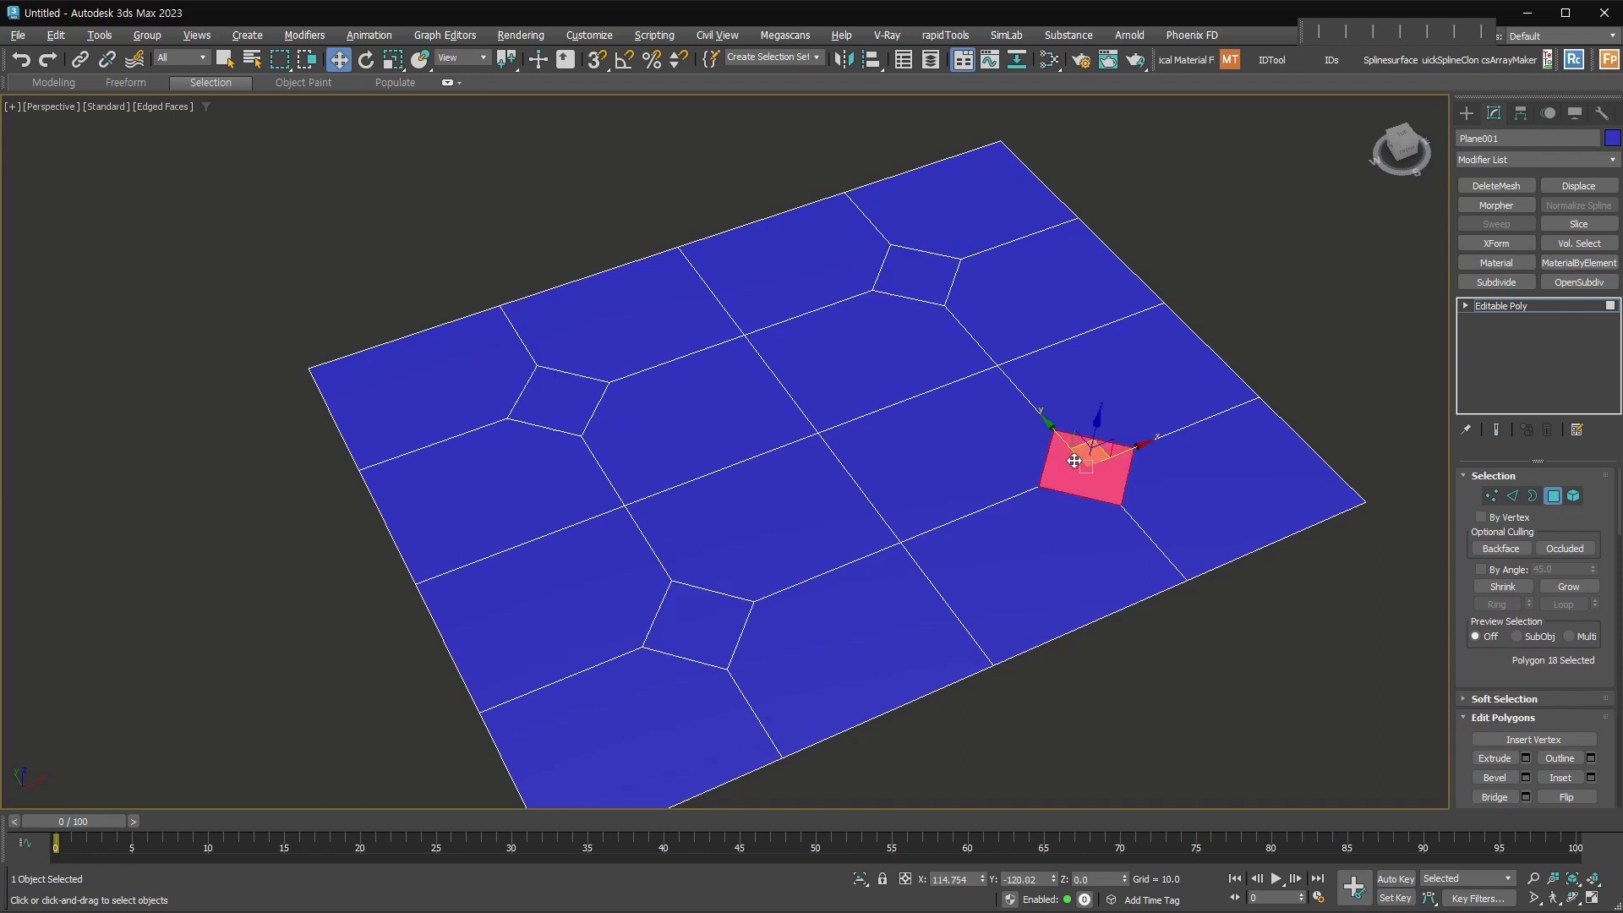
click(691, 628)
Step: Try to apply Select Similar to the selected diamond polygon
right_click(691, 627)
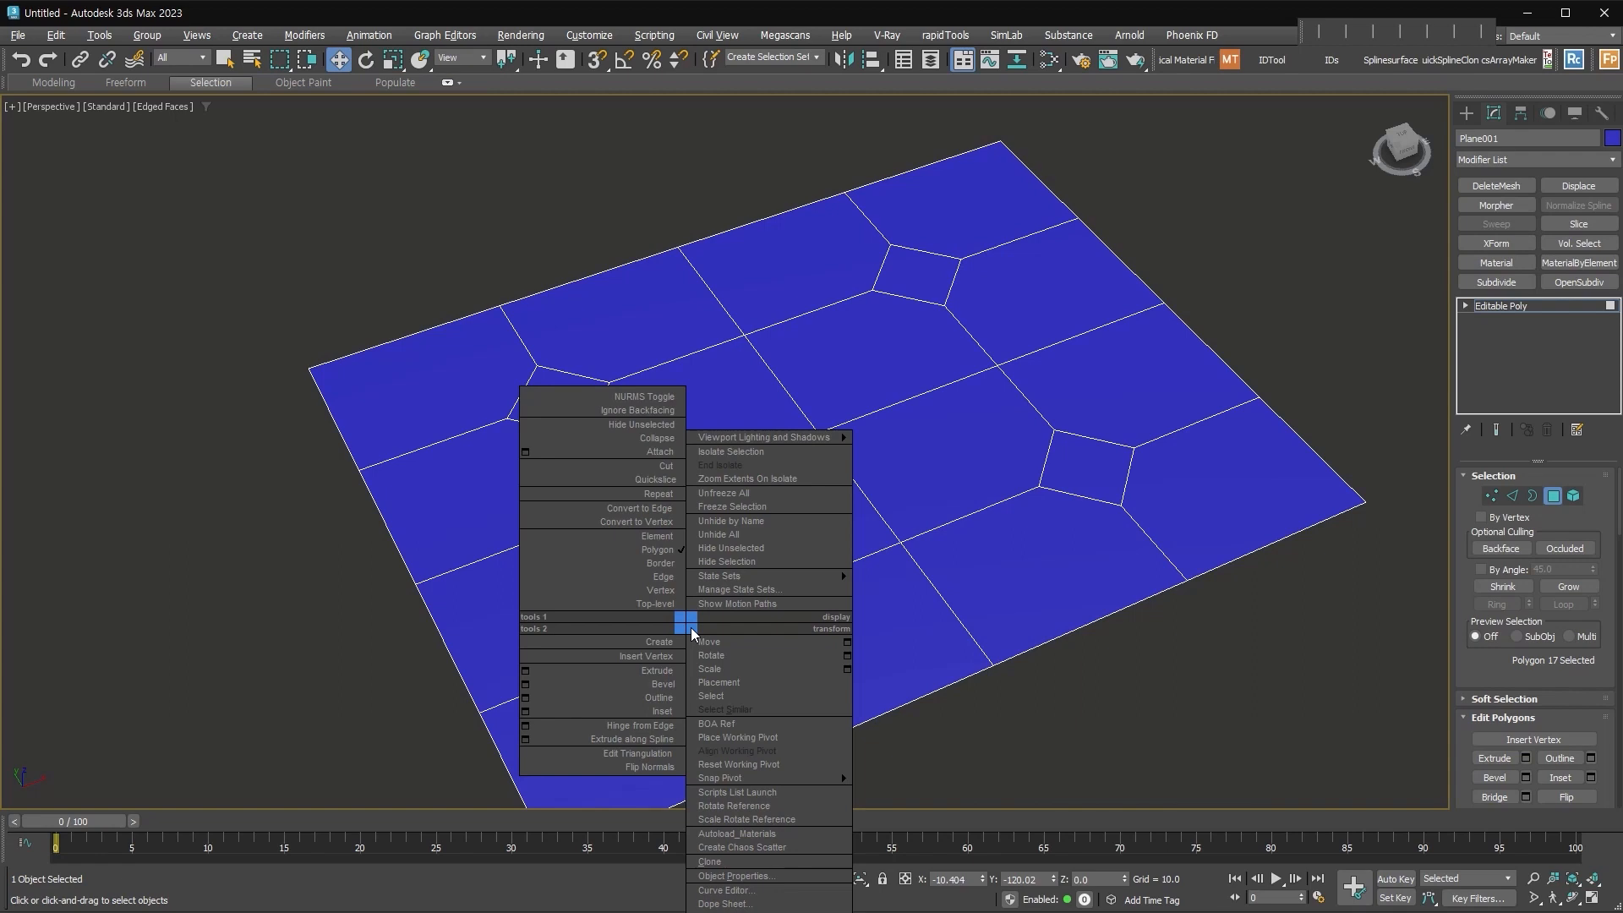
click(748, 708)
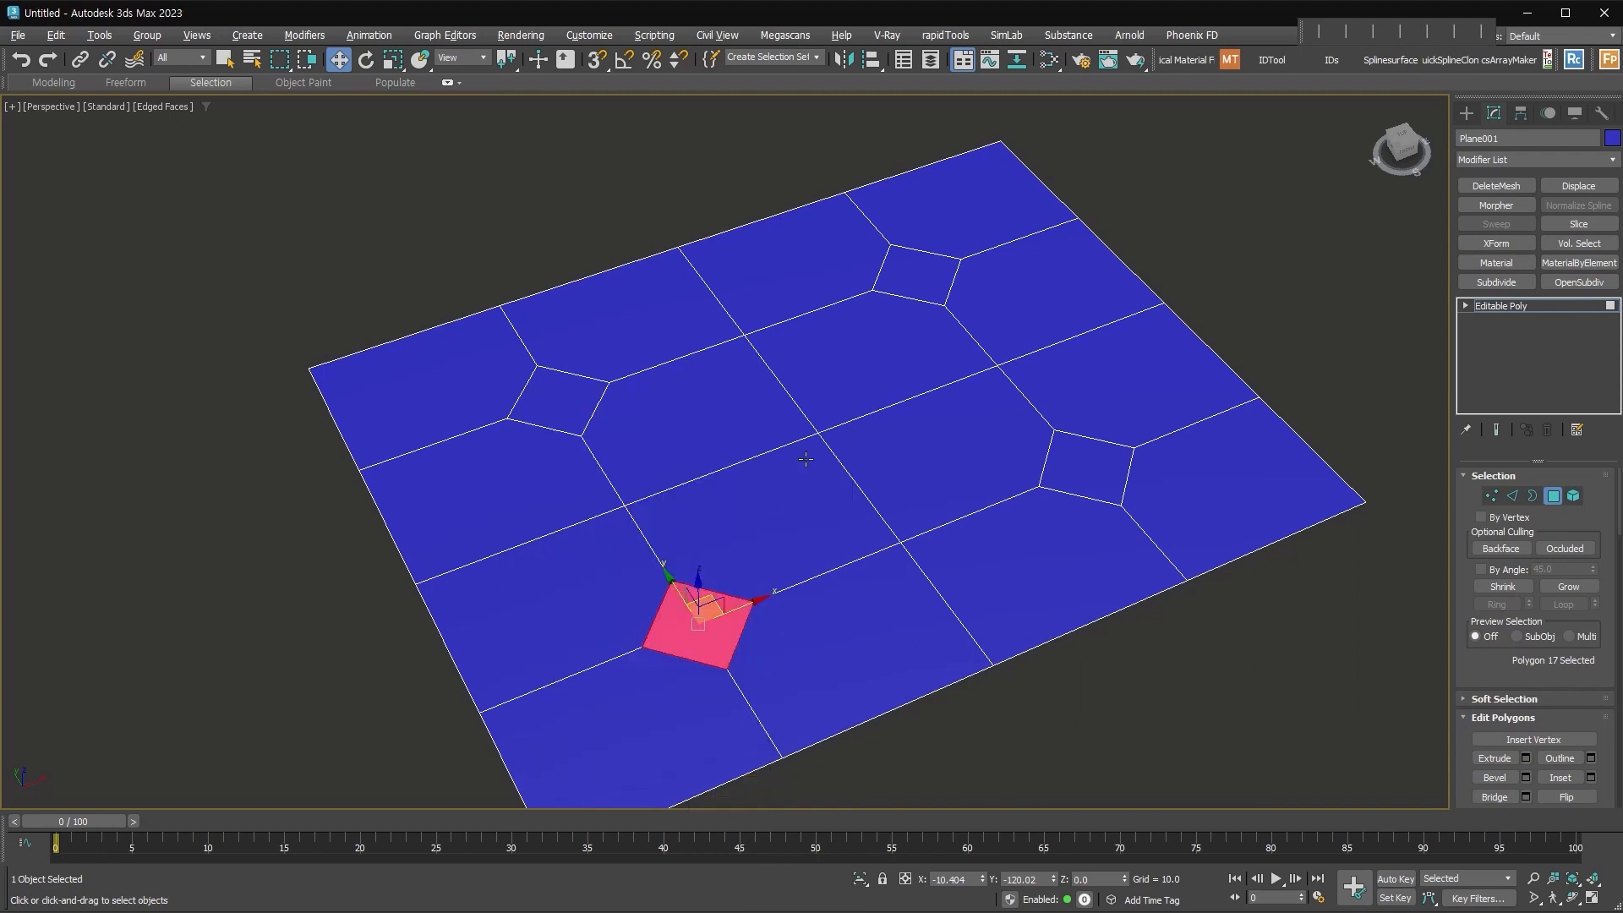
right_click(840, 397)
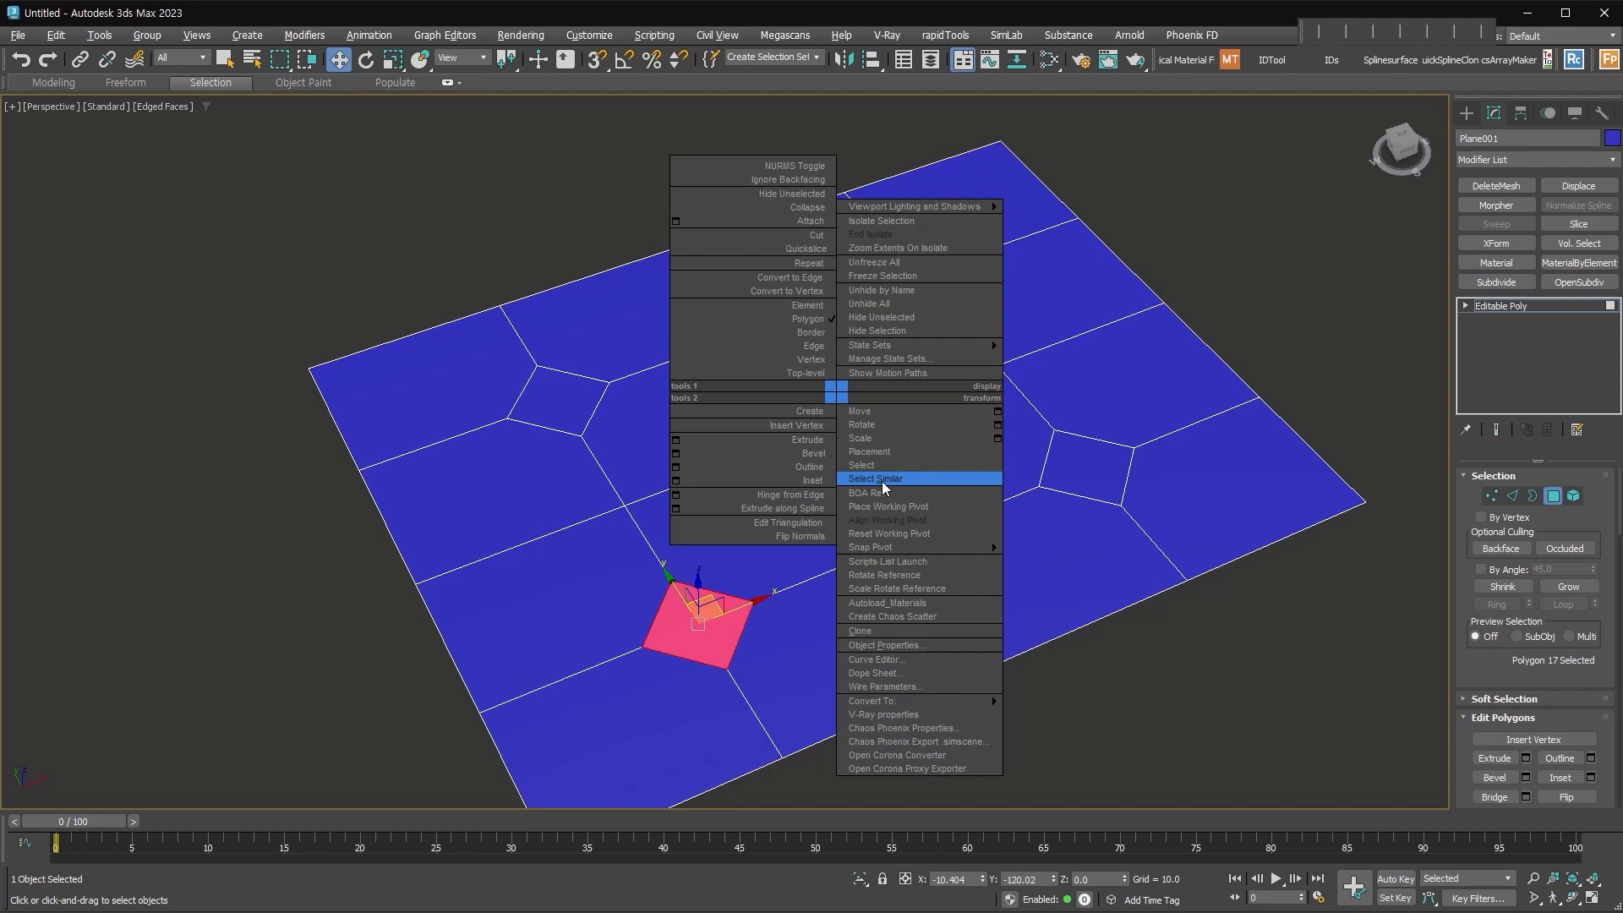
middle_click(217, 302)
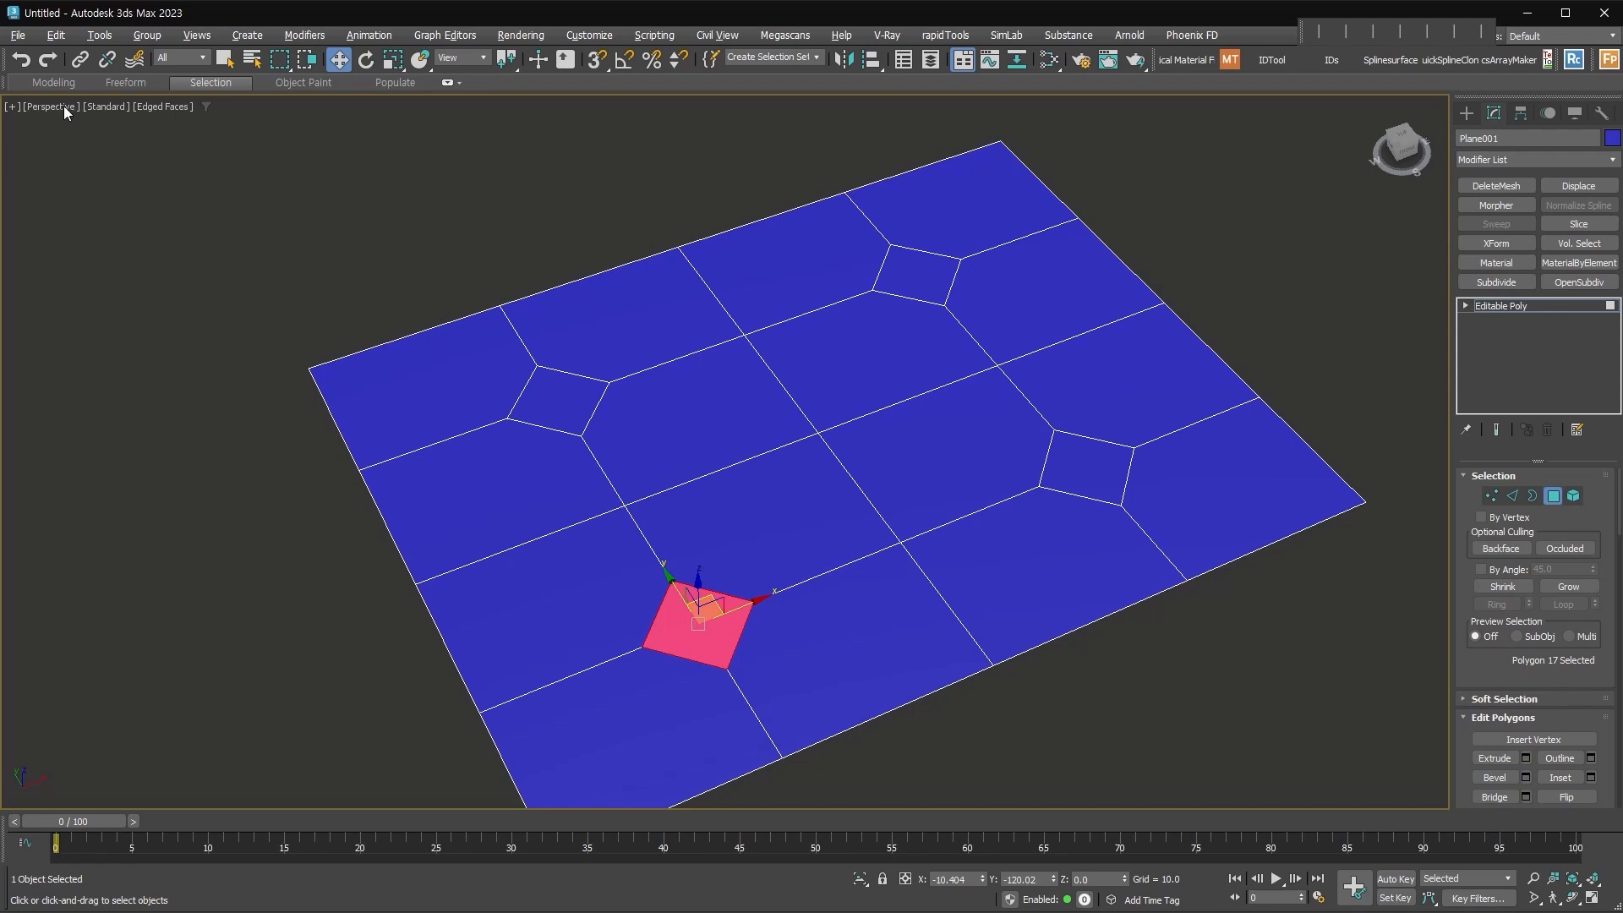
Step: Extend the polygon selection to all four diamonds with the Modify Selection Similar tool, and clear the selection
click(49, 85)
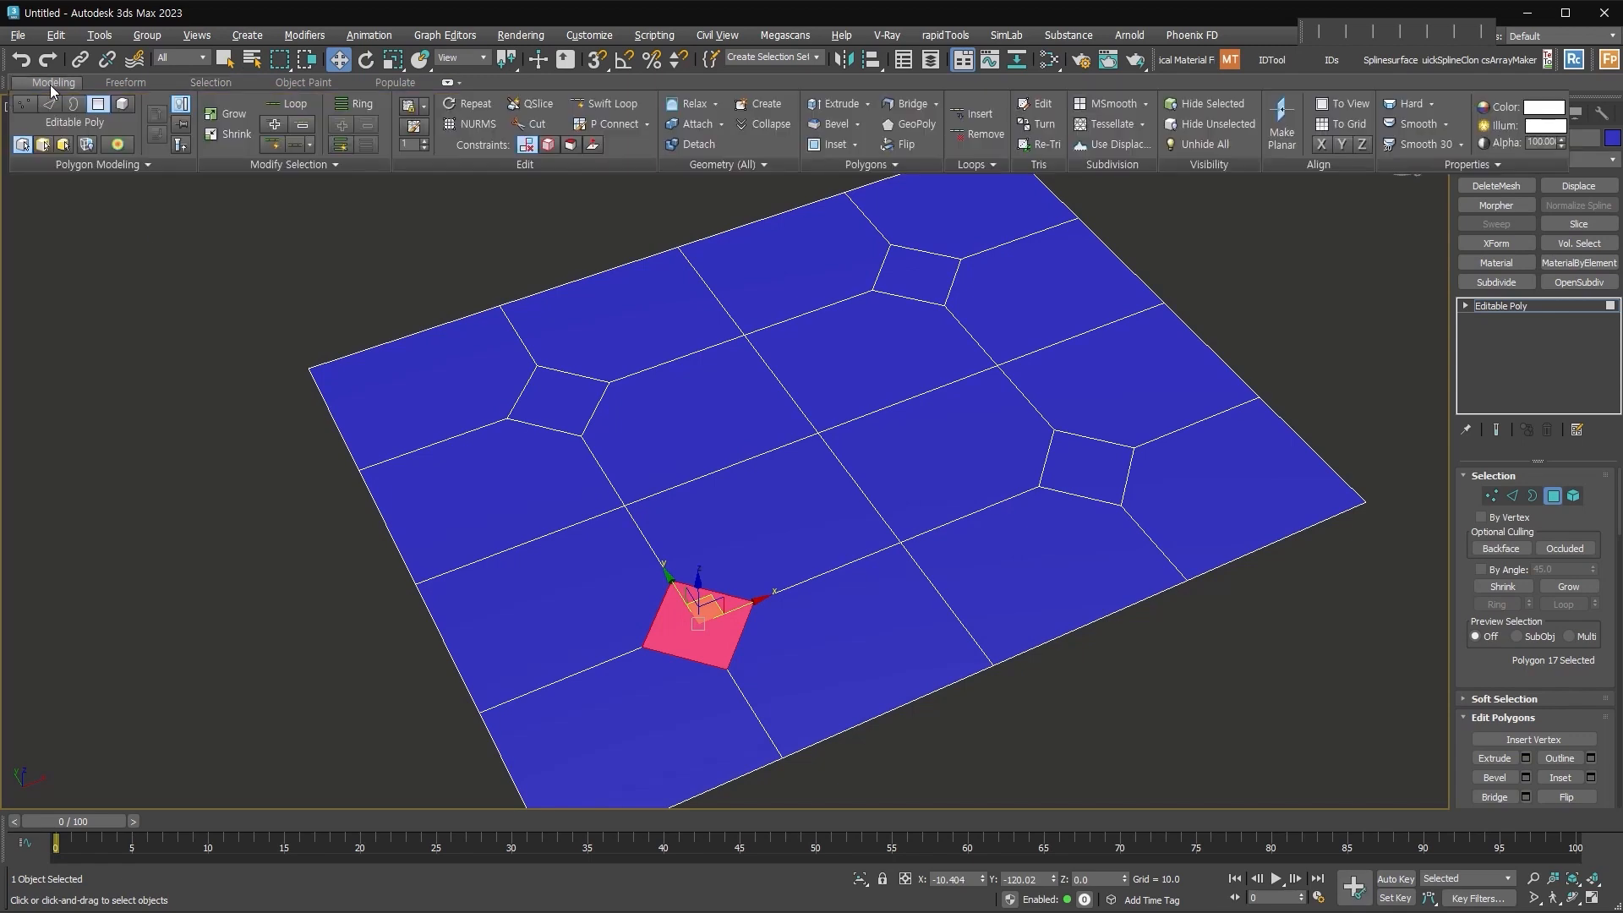
click(321, 164)
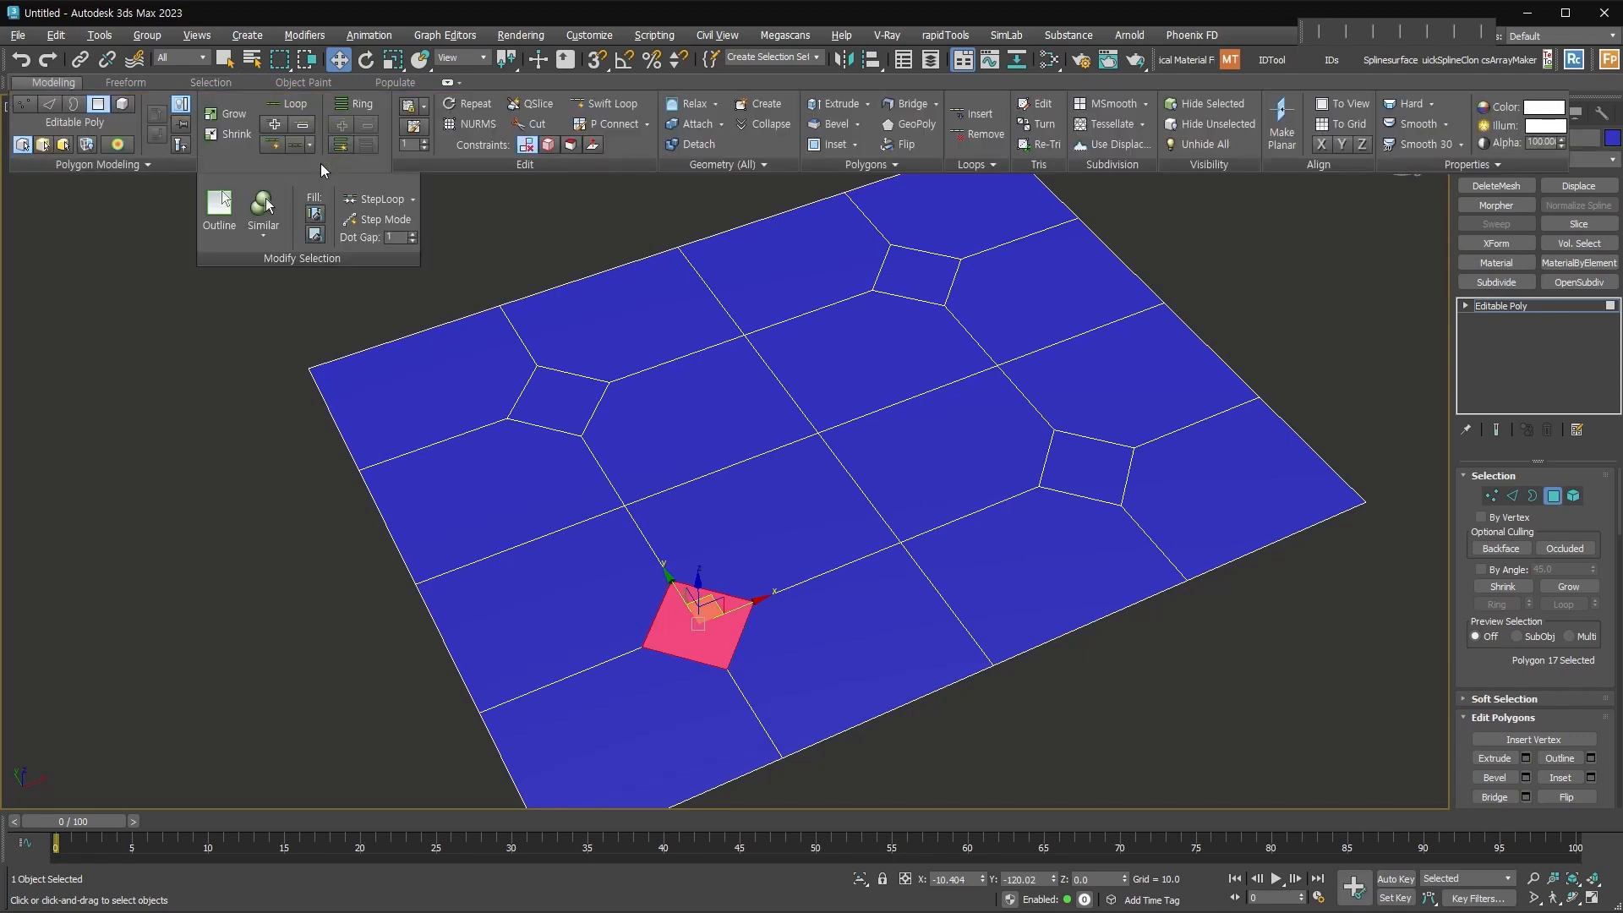
click(263, 212)
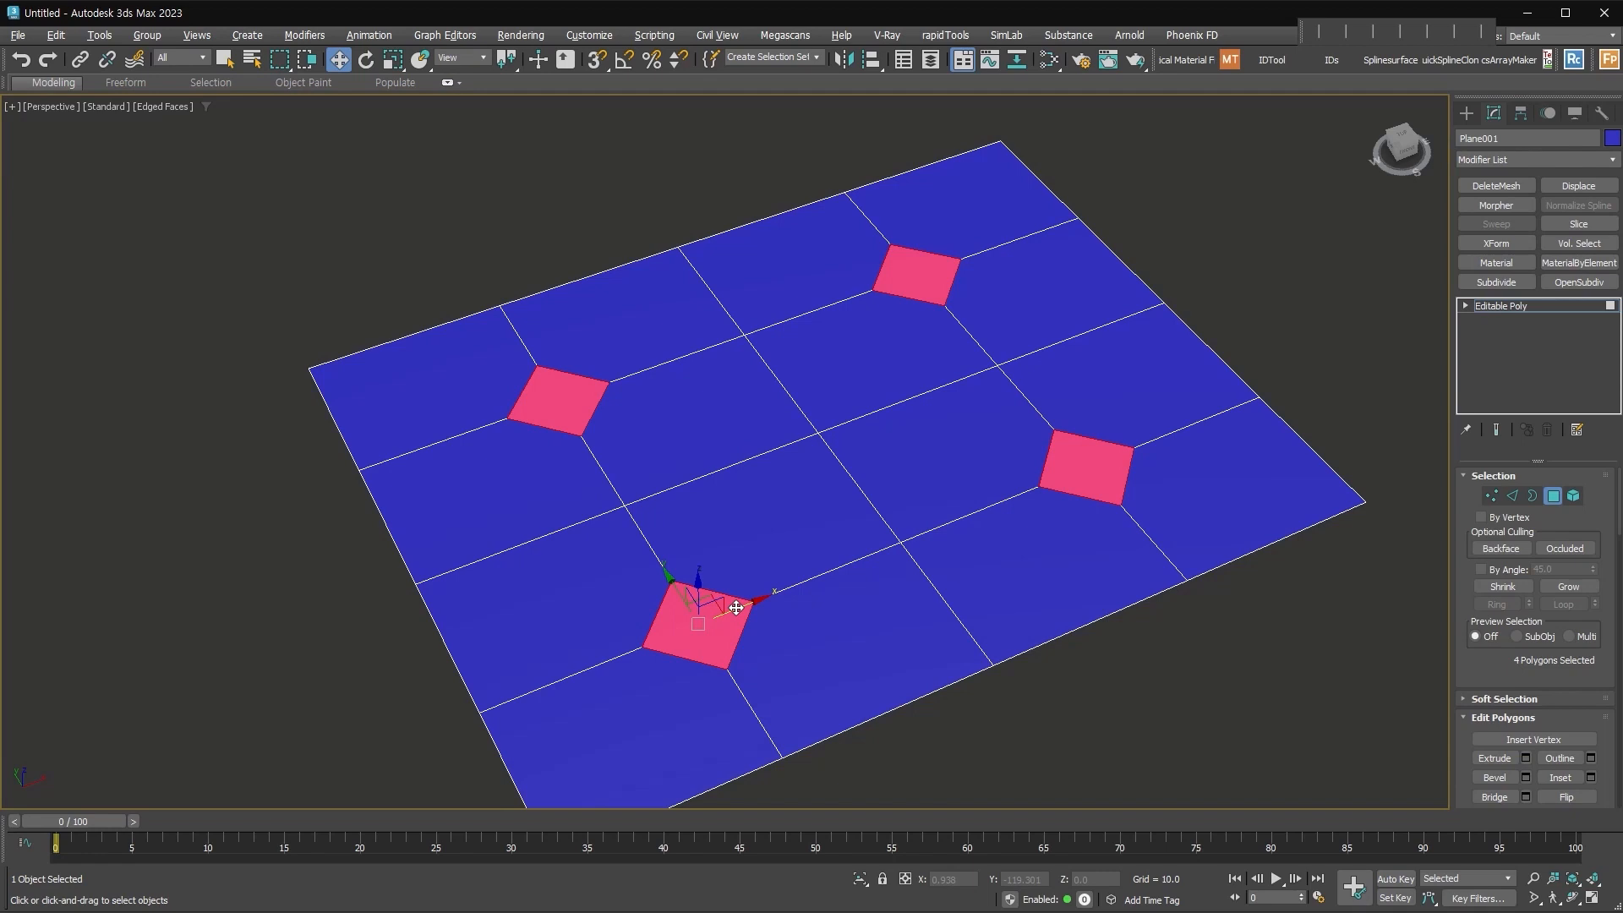
click(139, 193)
Step: Select a single edge adjoining a diamond on the plane and extend the selection to matching edges with the Similar tool
key(2)
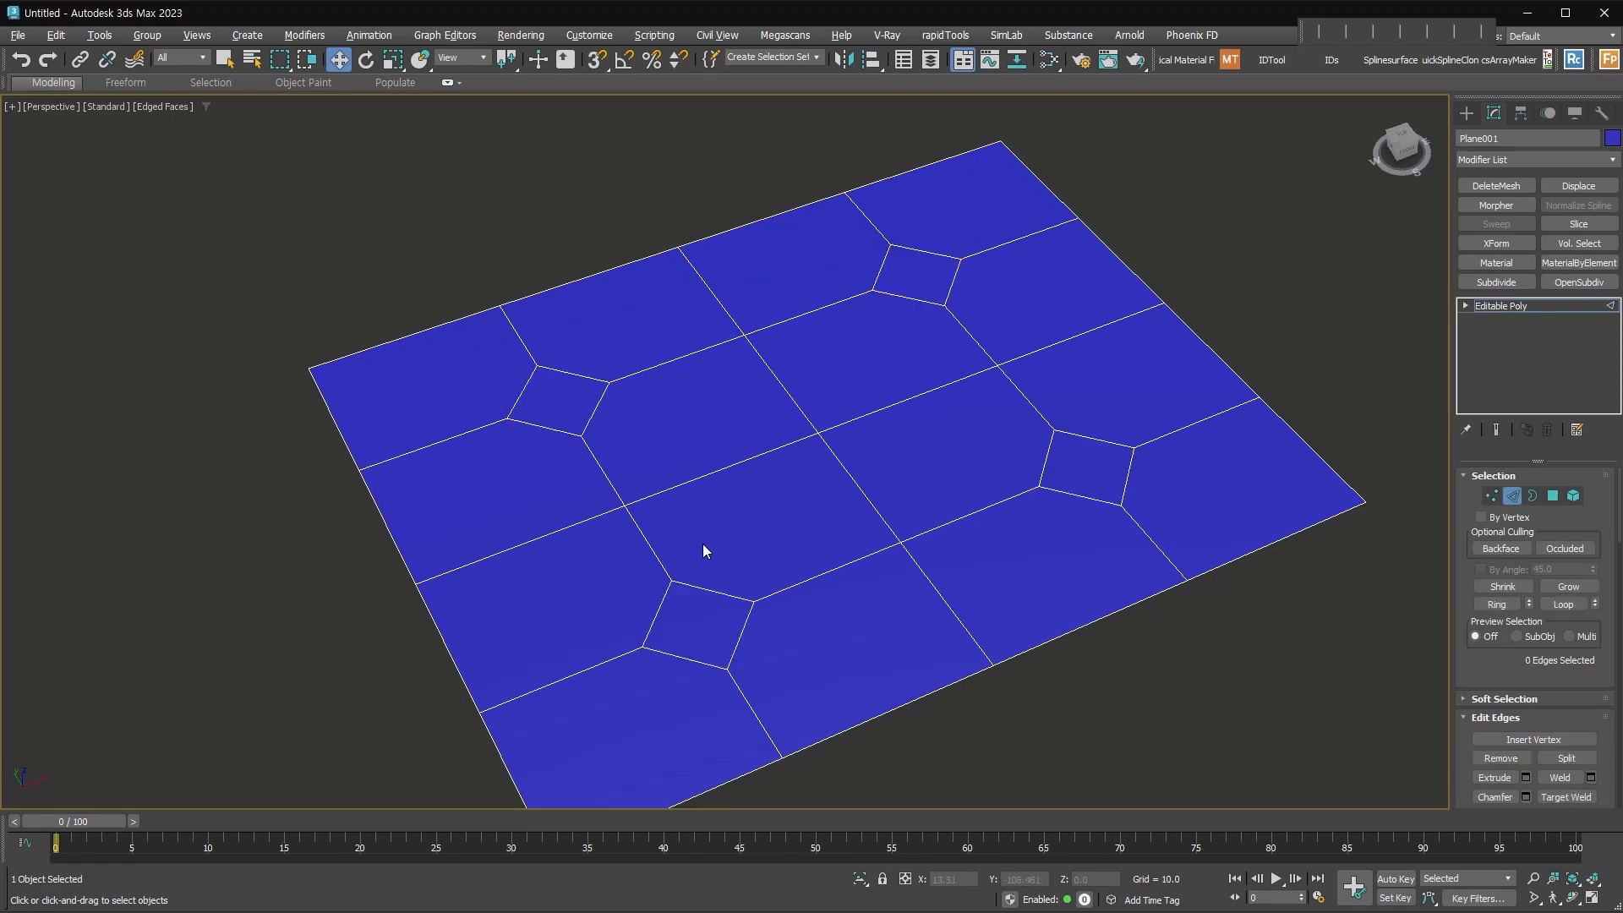
click(648, 542)
click(53, 82)
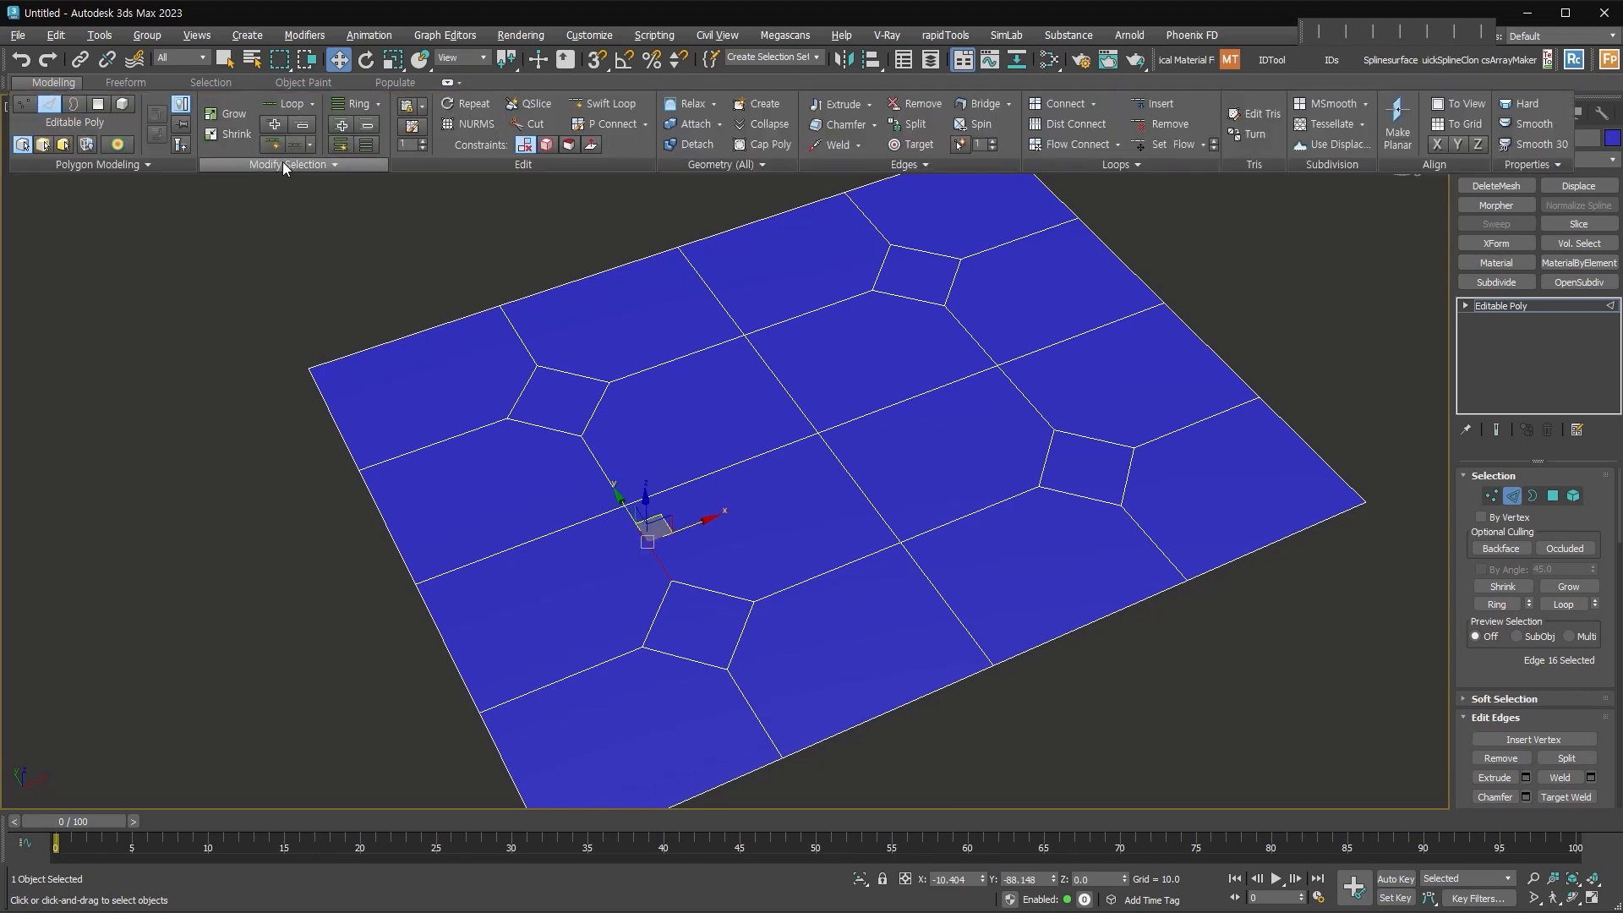
click(283, 160)
click(269, 213)
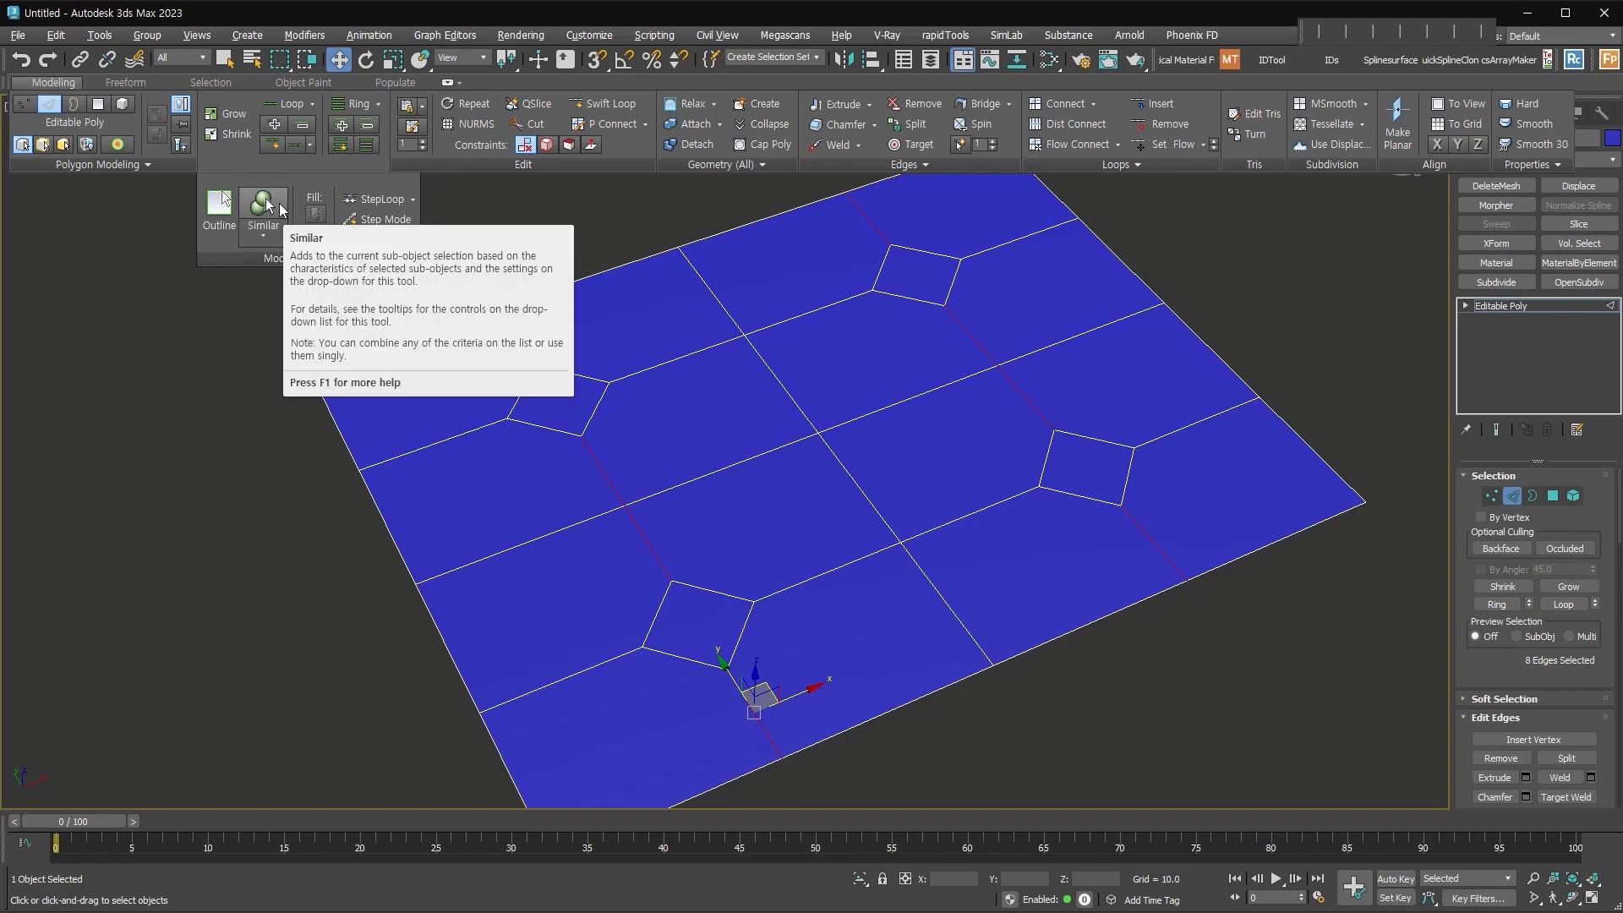
Step: Leave edge level and delete the plane
click(1088, 577)
key(2)
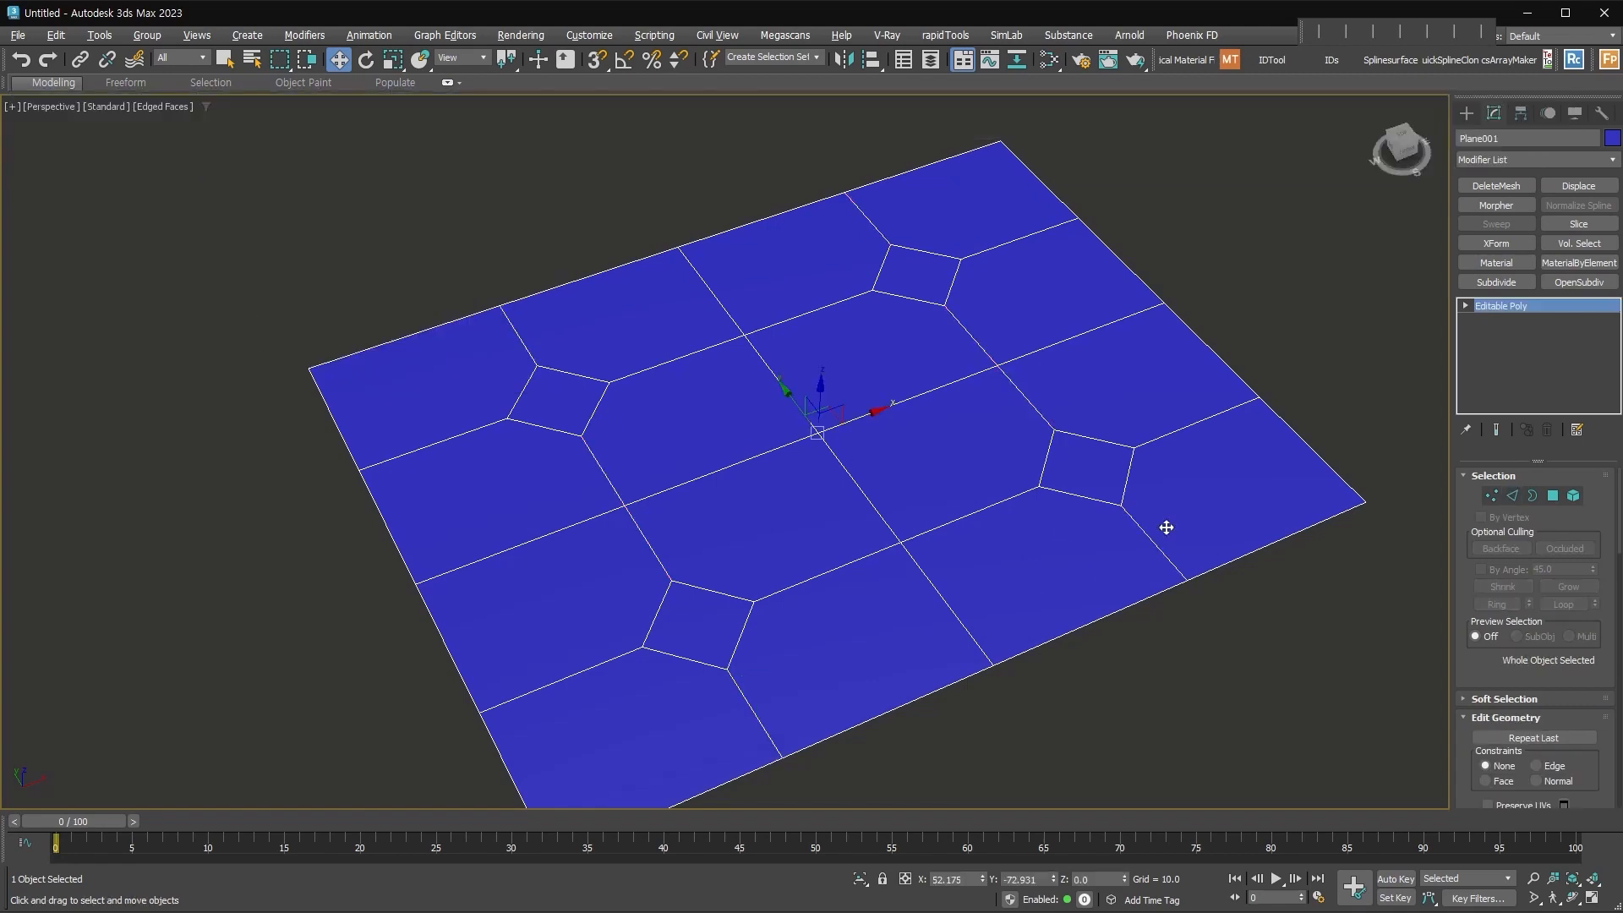
key(Delete)
Step: Create a sphere with a radius of about 45 and 32 segments, and convert it to Editable Poly
click(1467, 112)
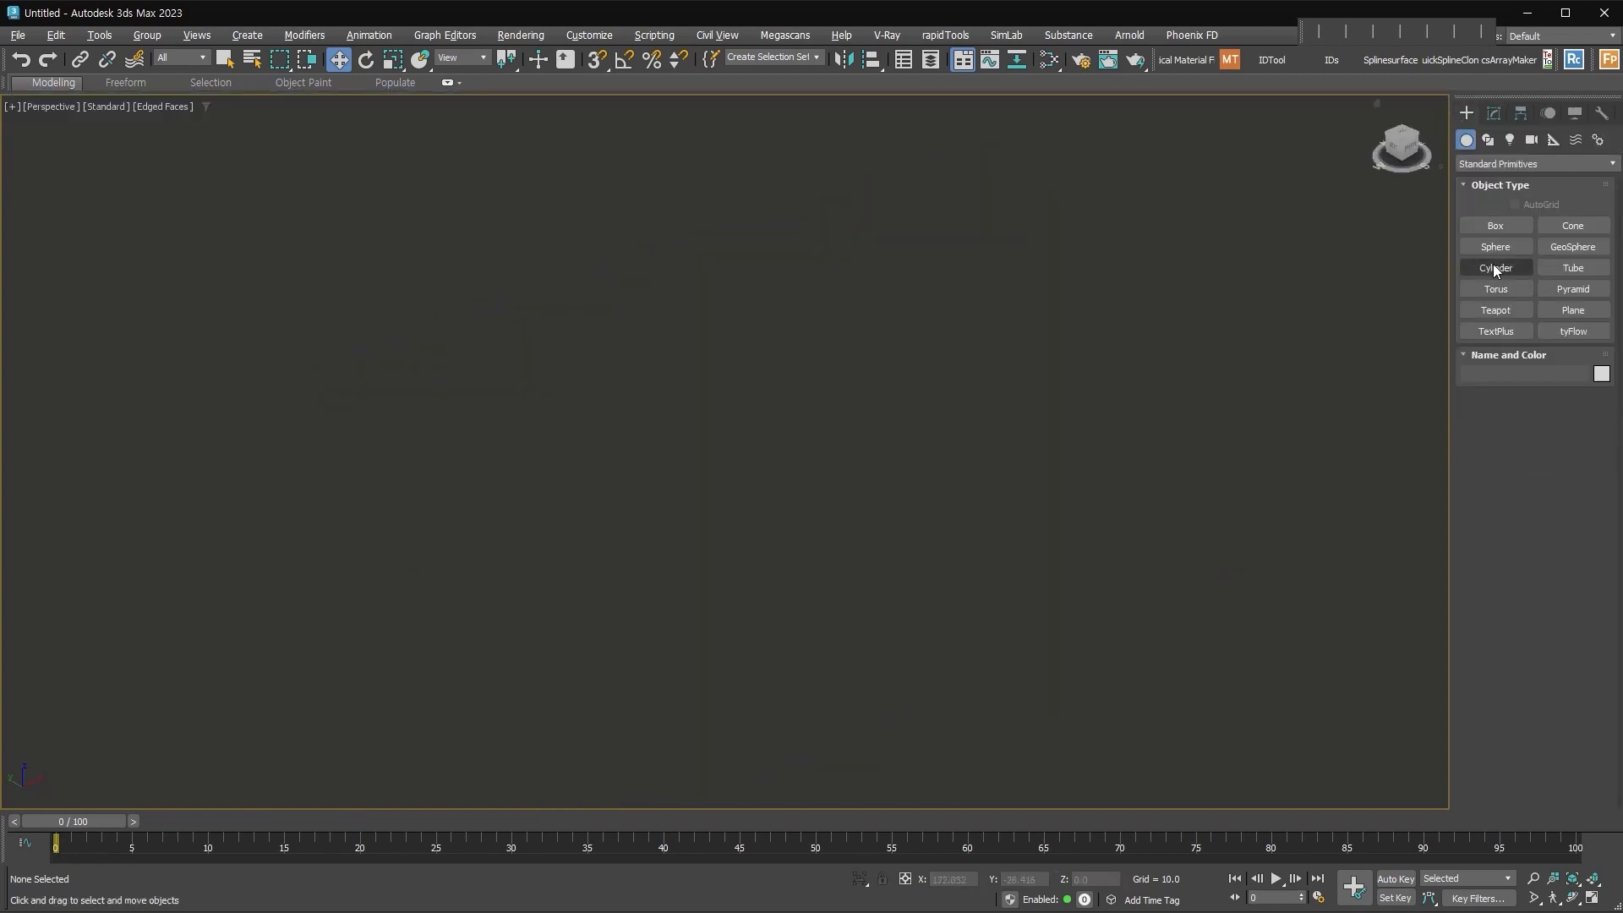
click(1495, 246)
drag(785, 518, 919, 596)
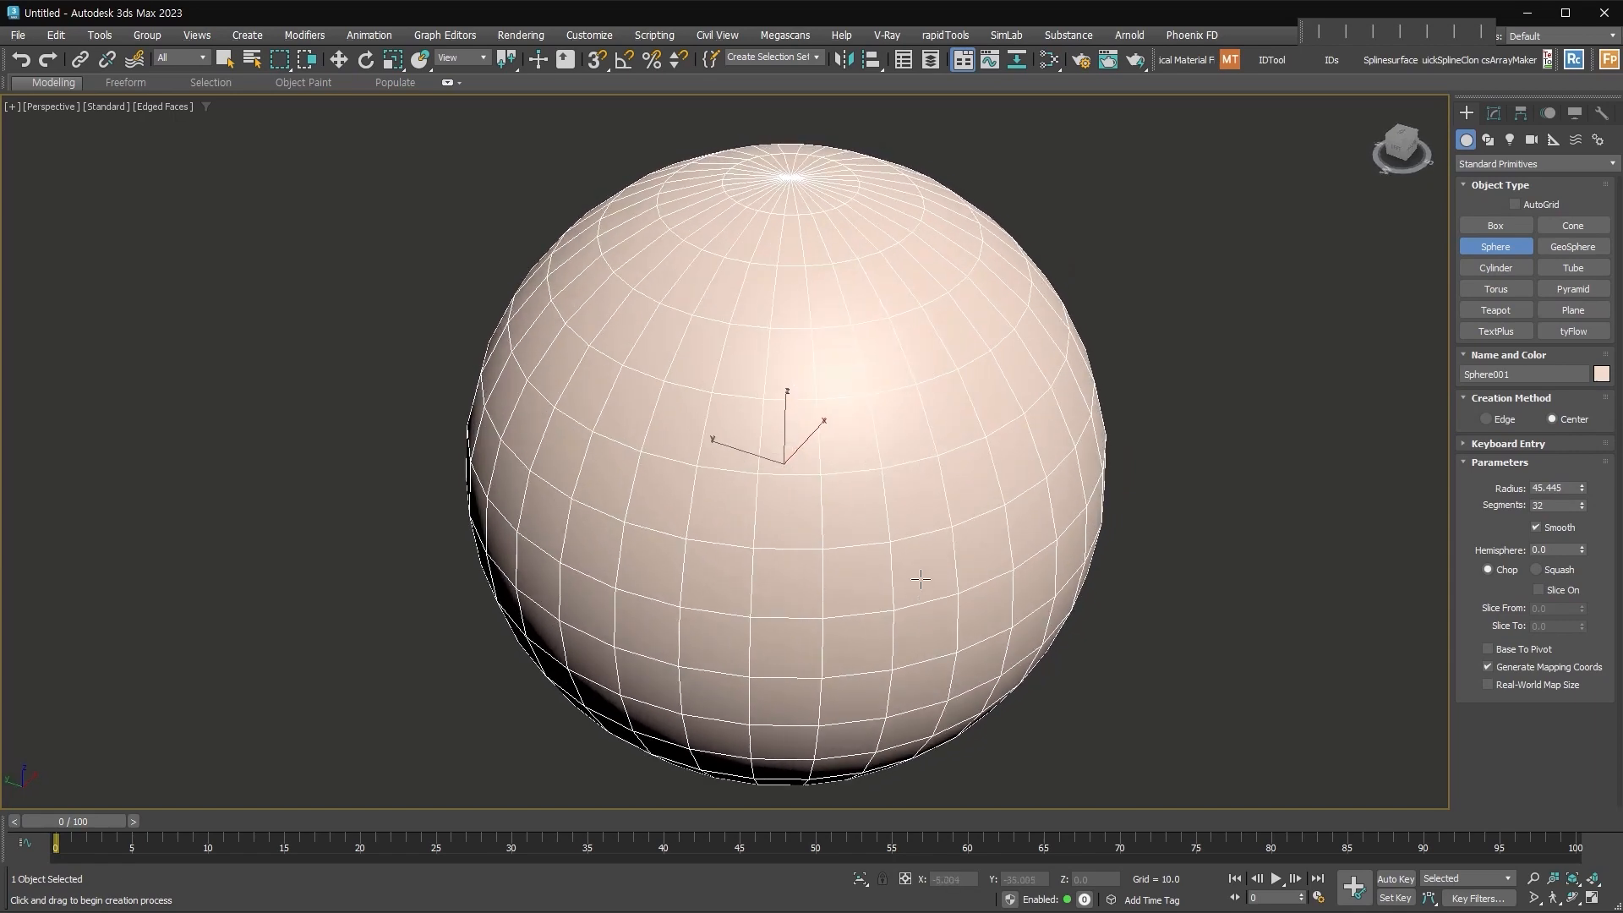
key(alt+e)
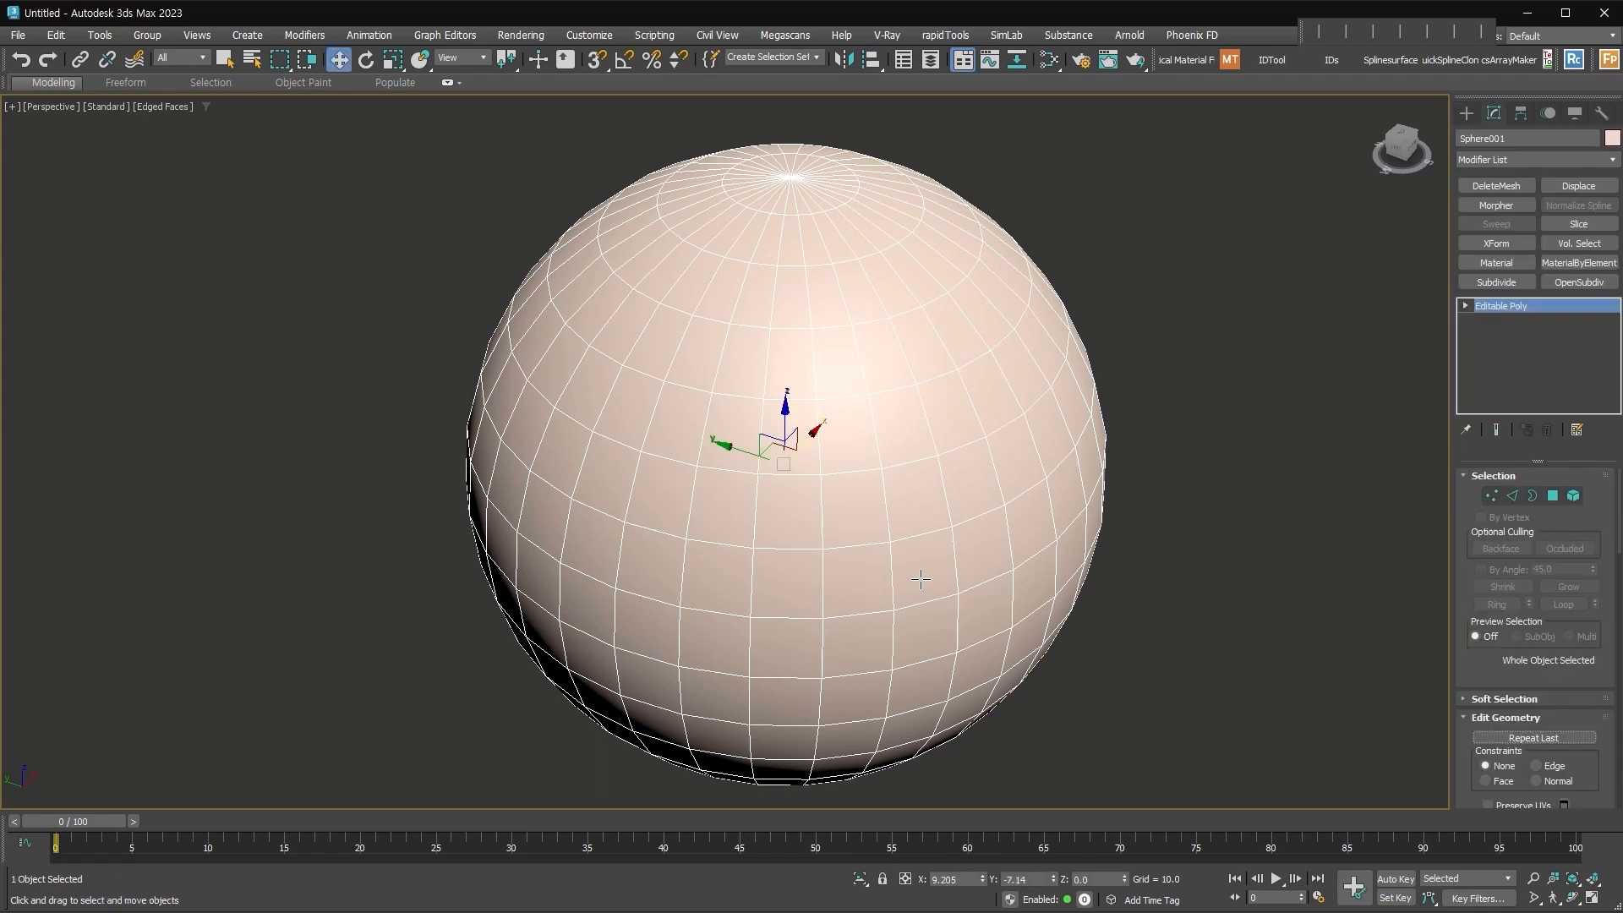
Step: Change the sphere's object color to white
click(1612, 138)
click(969, 528)
click(1165, 692)
Step: At vertex level, select a full horizontal loop of vertices around the sphere and a vertical pole-to-pole row, and clear the selection
click(1492, 495)
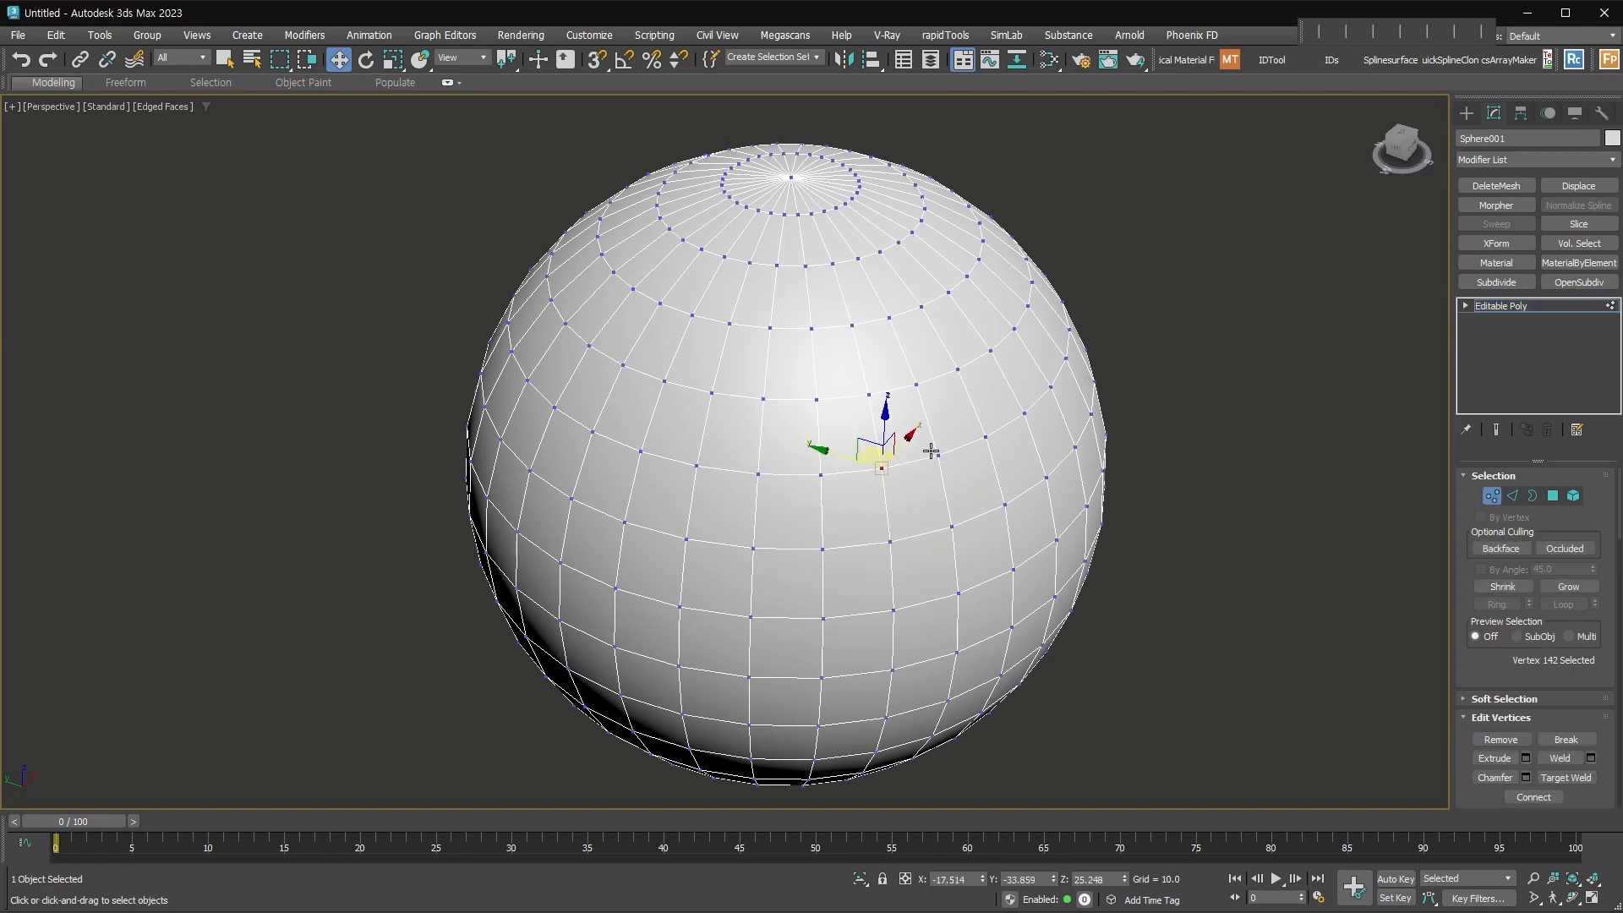
key(alt+l)
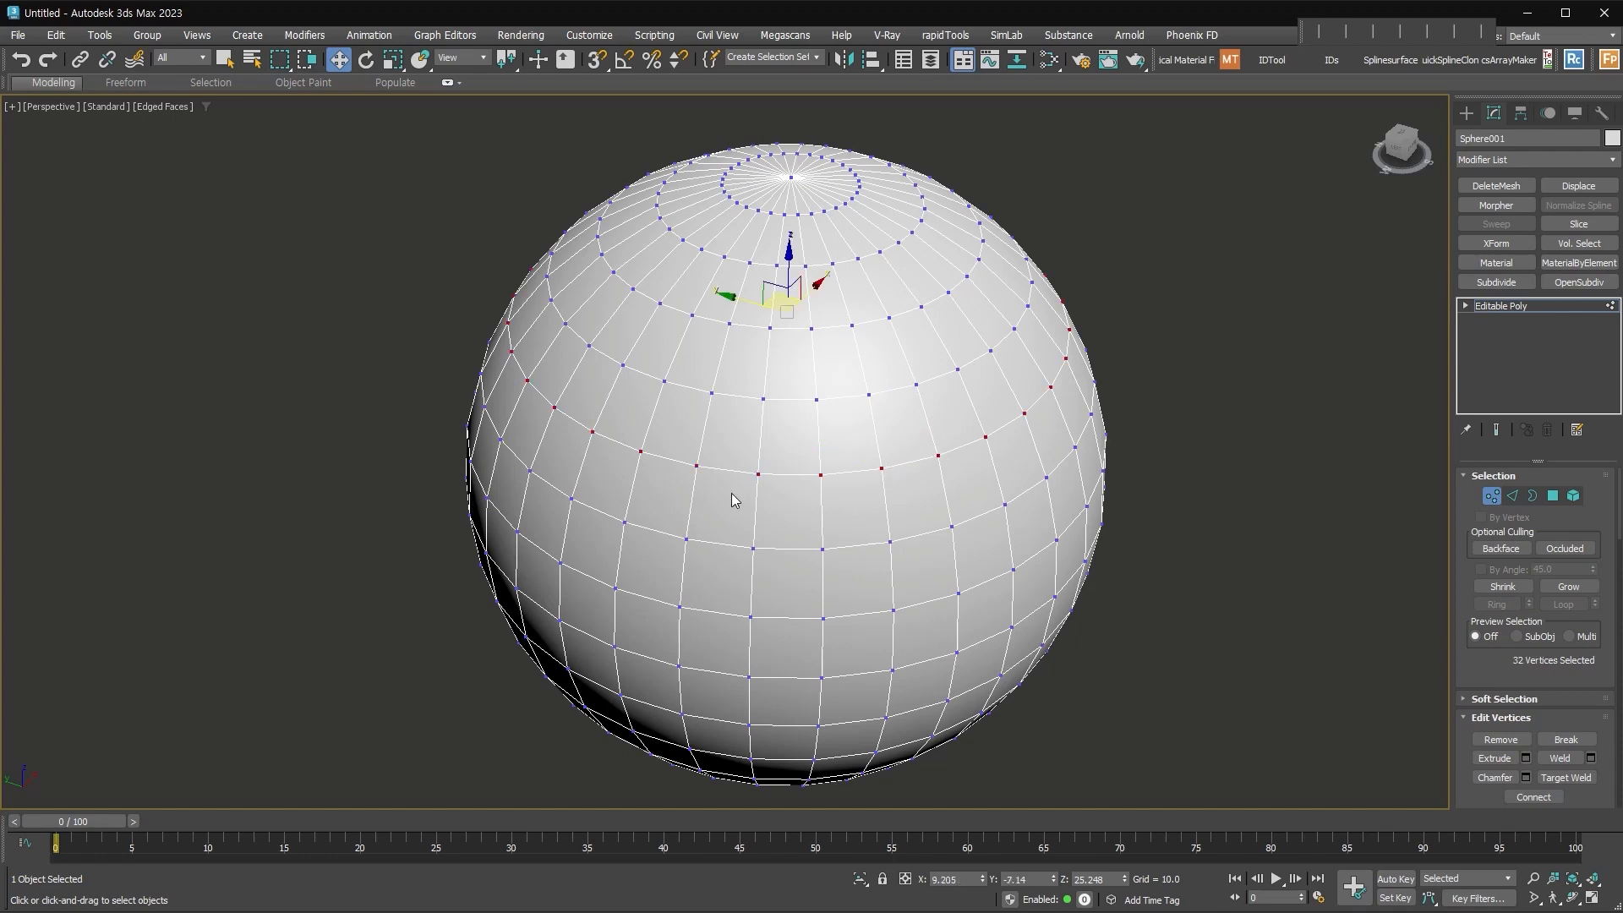
click(820, 474)
key(alt+r)
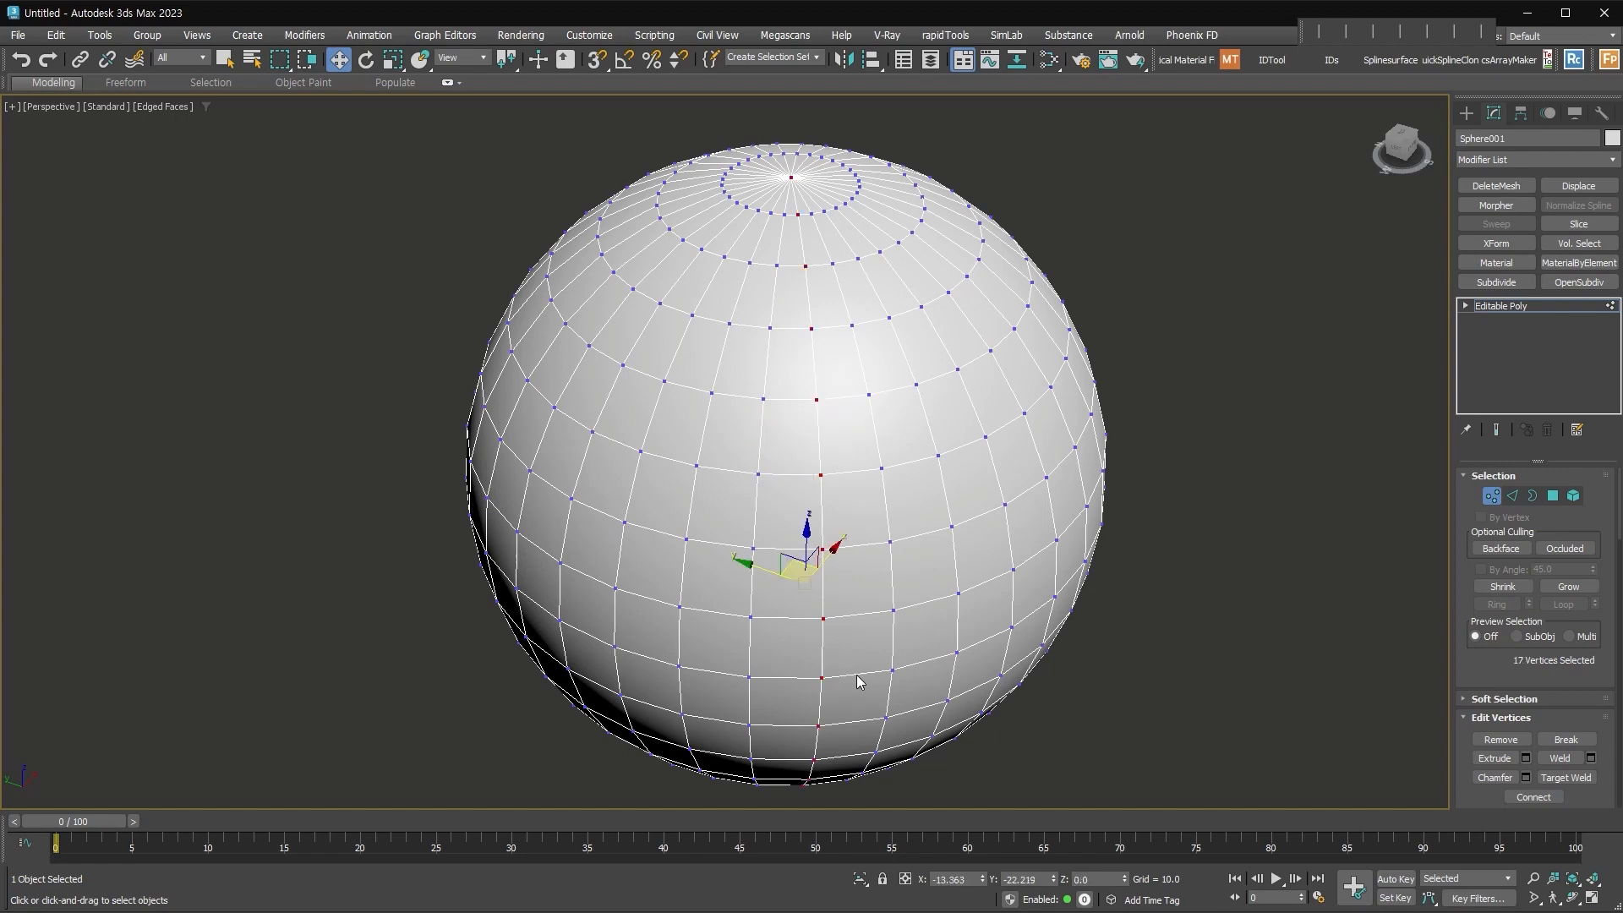
click(956, 562)
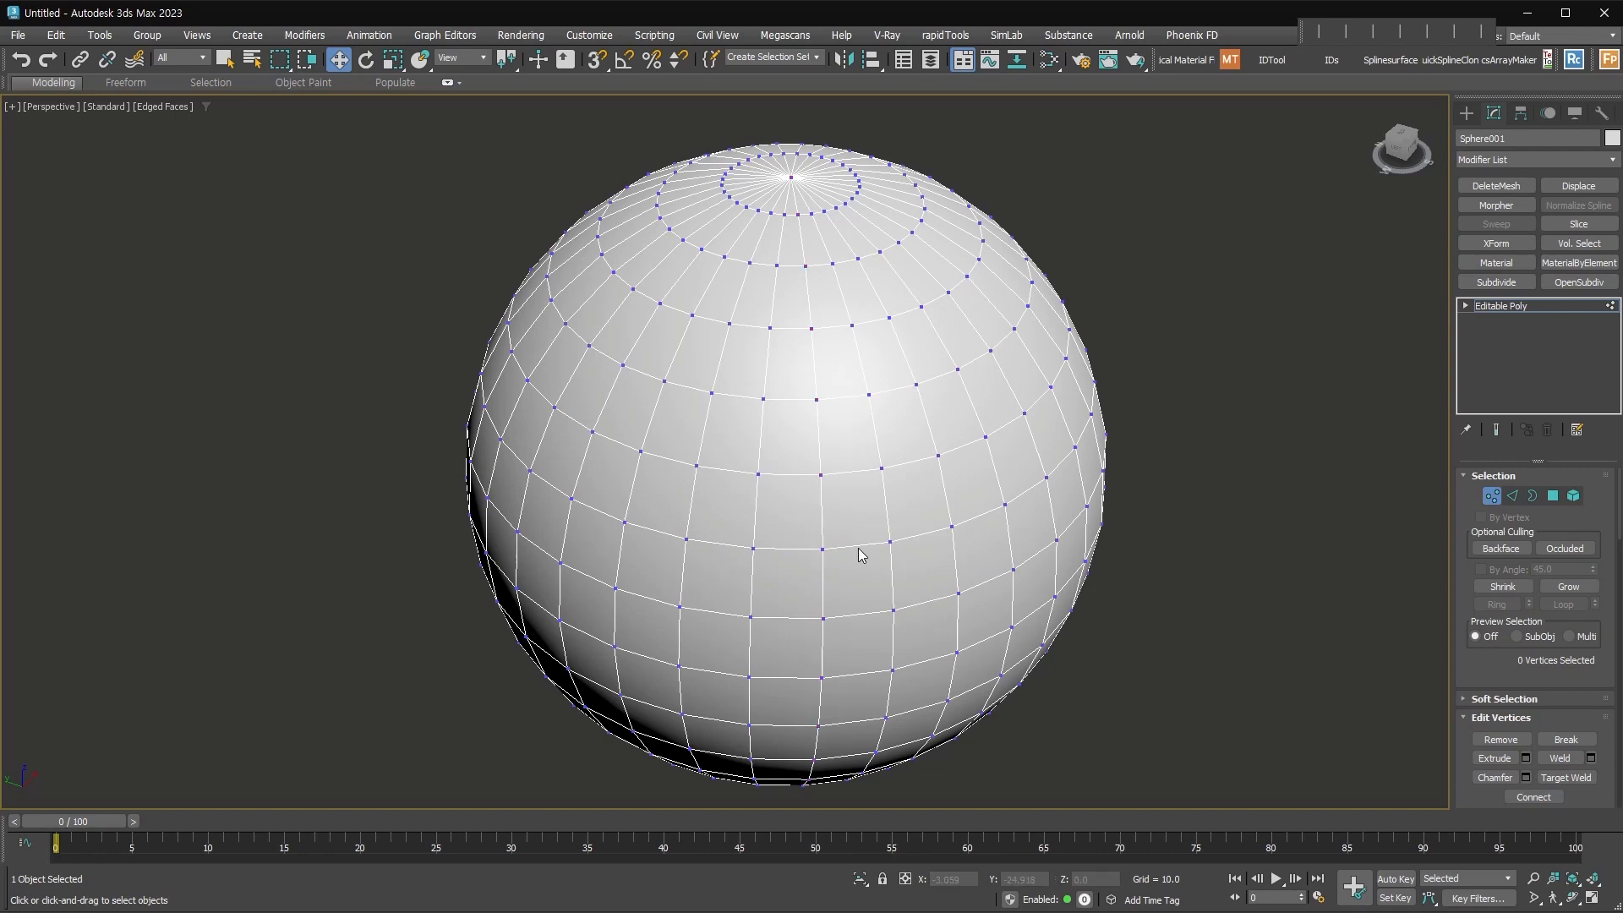
Step: At polygon level, select one polygon on the sphere's front and extend it to the full horizontal polygon loop
key(4)
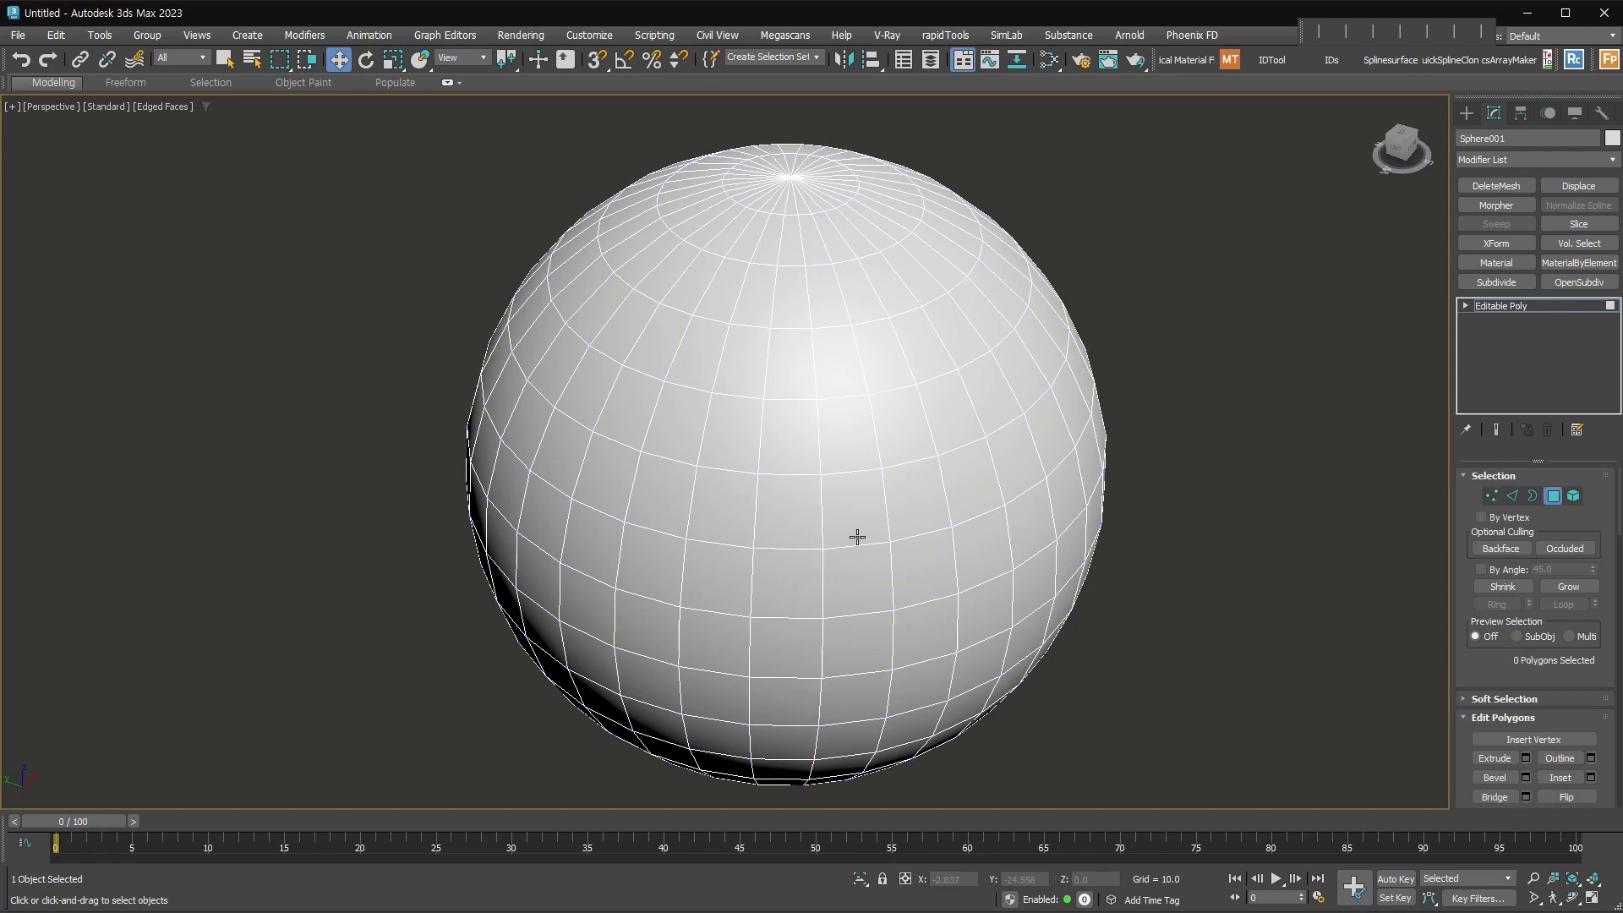
click(857, 507)
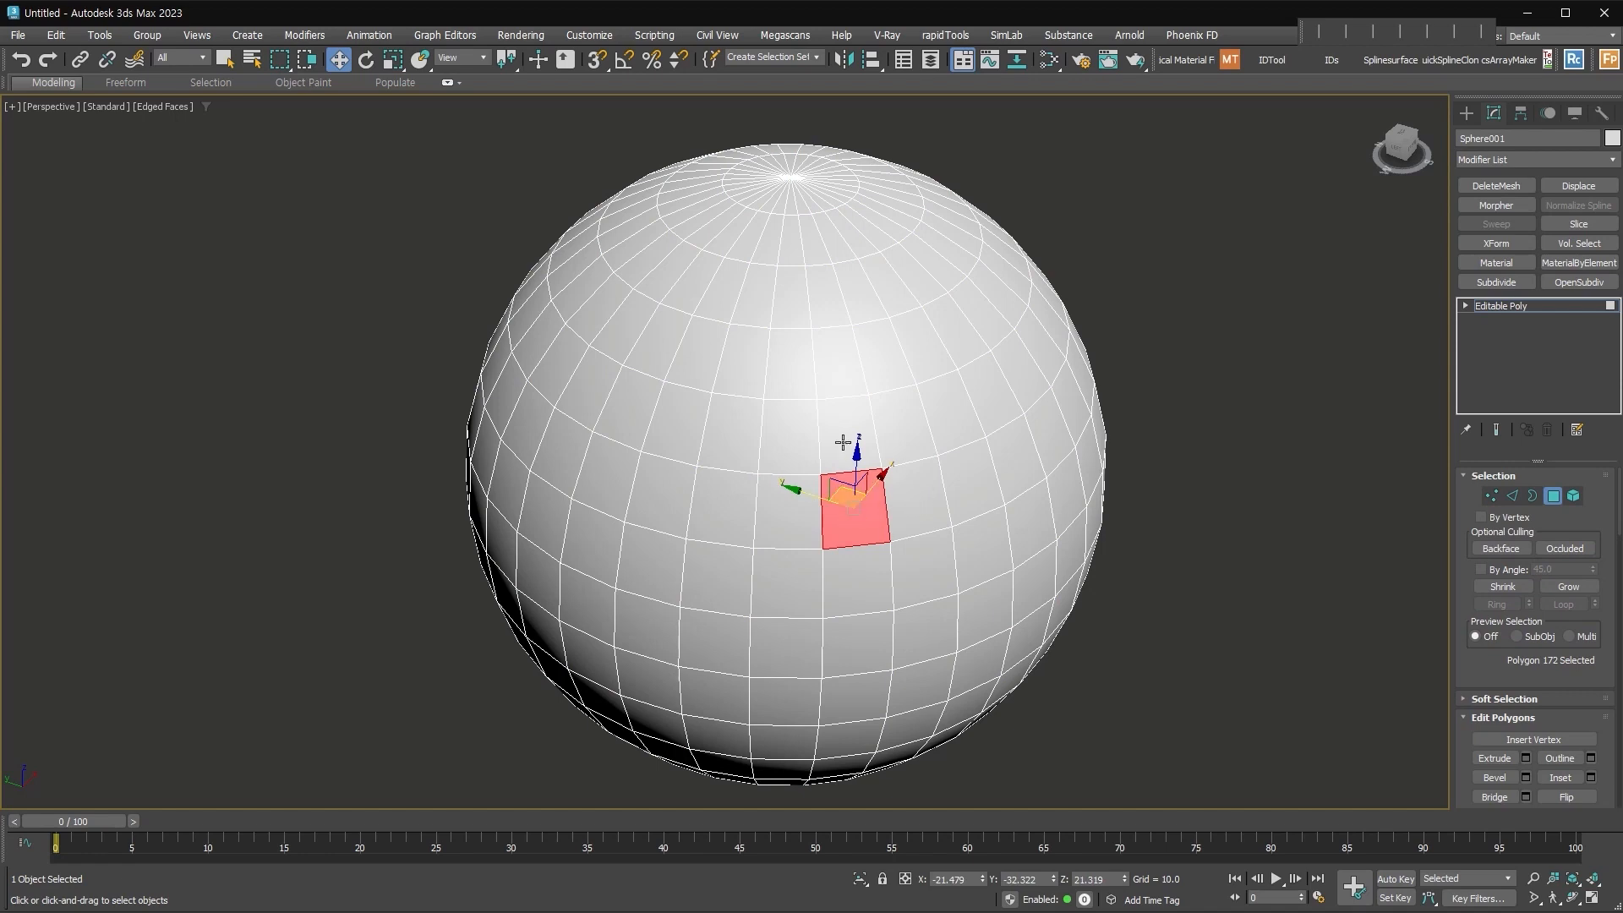
shift+click(915, 494)
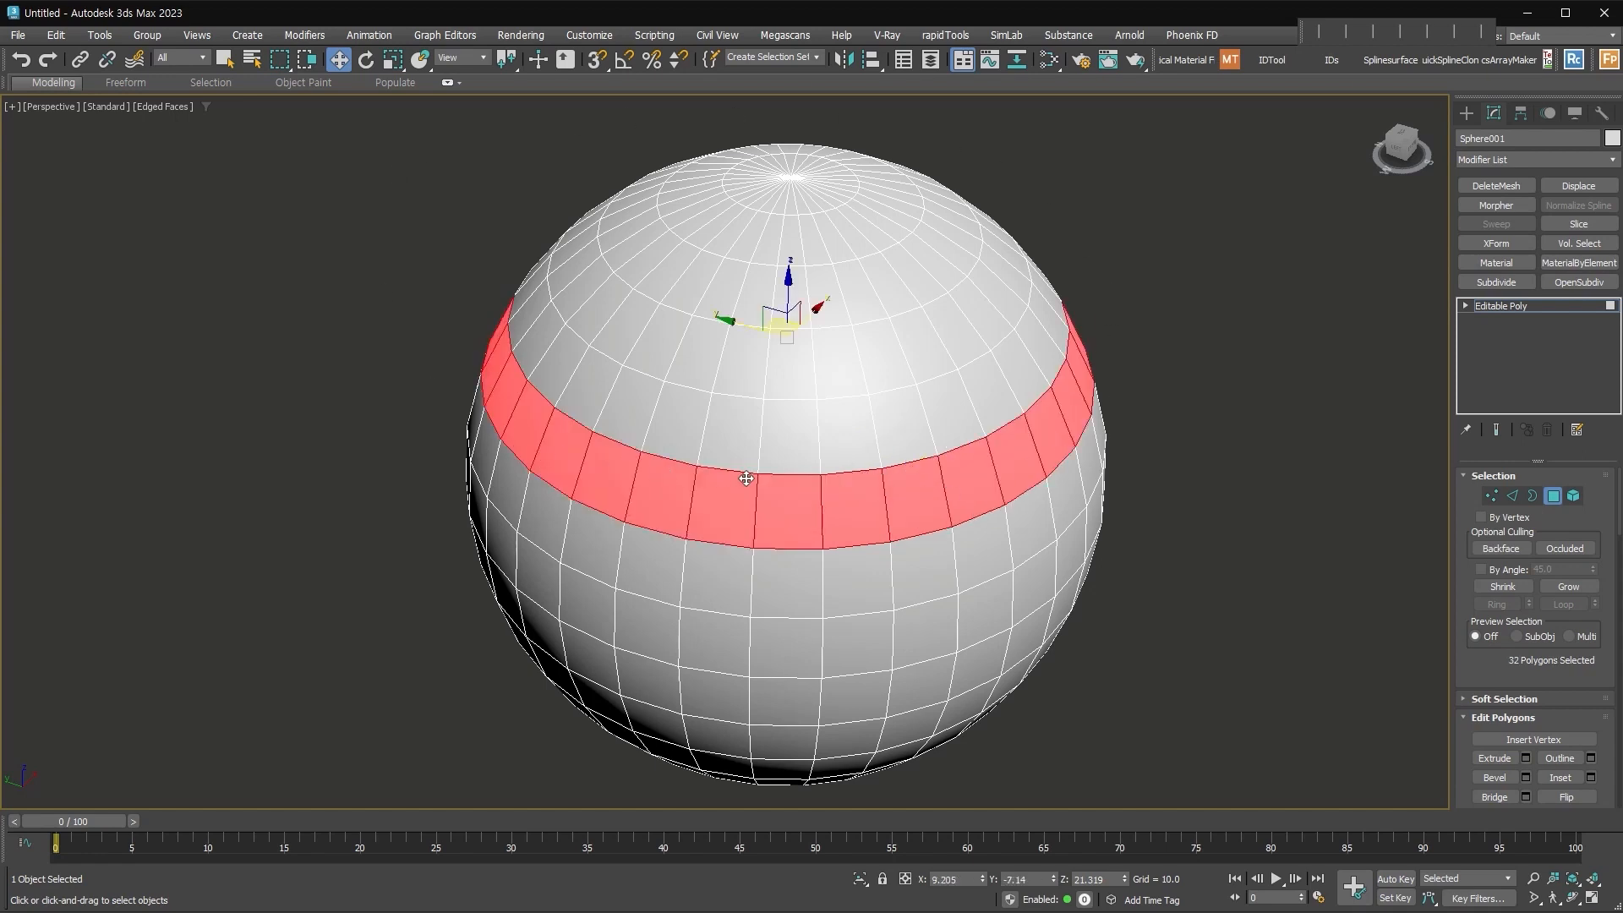
Step: Select the vertical polygon loop on the sphere's front and add the full horizontal polygon loop to the selection
click(793, 499)
shift+click(790, 433)
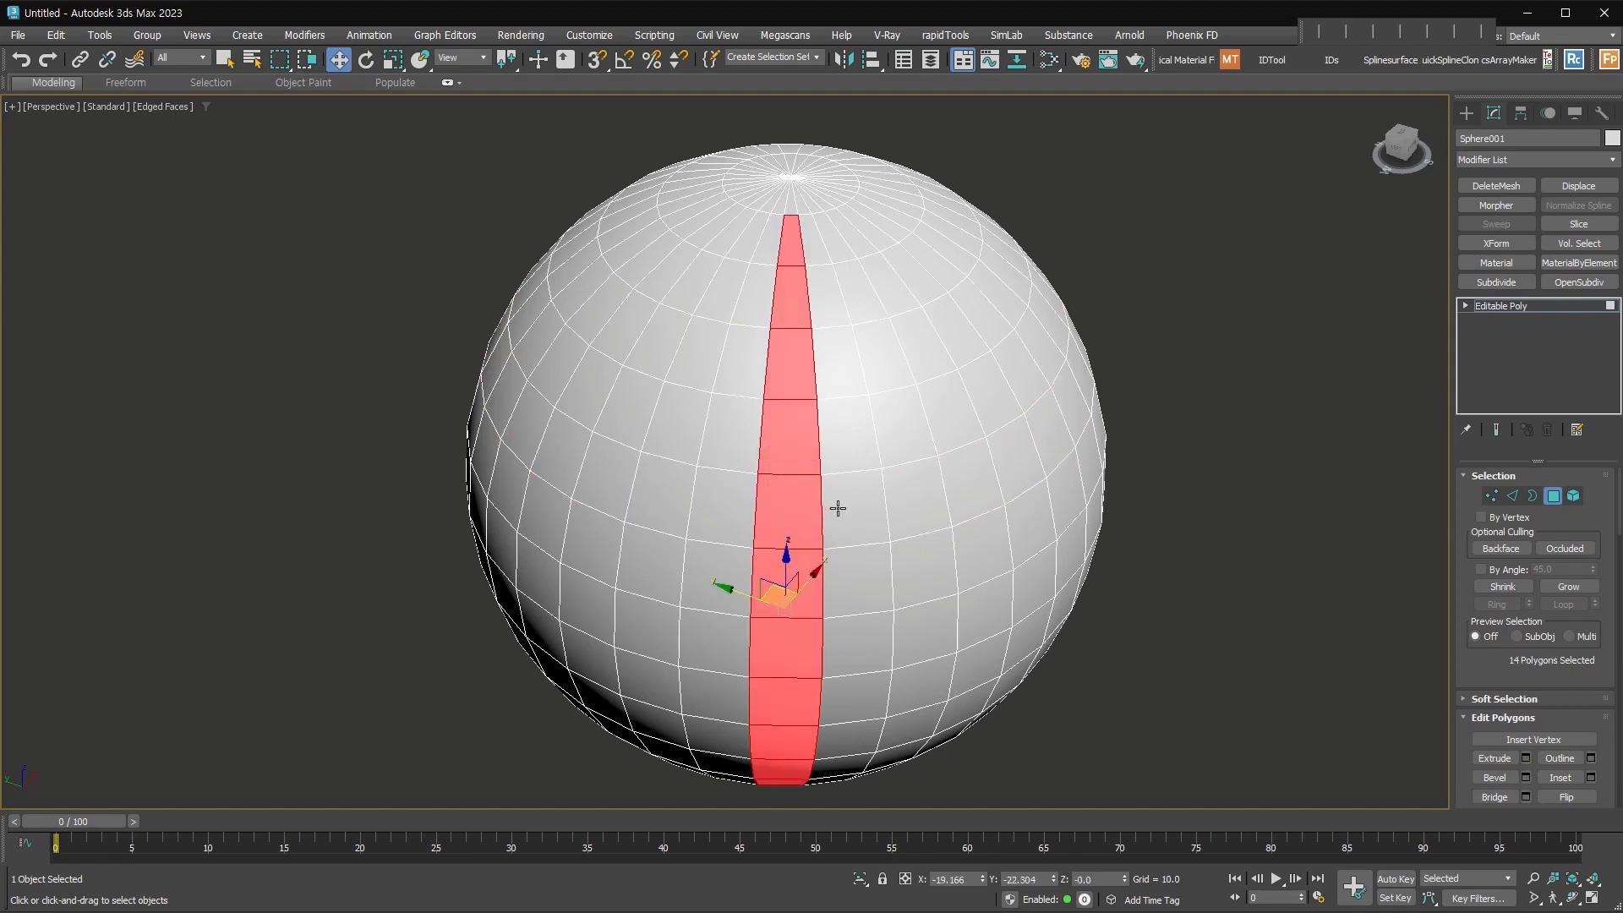
ctrl+click(906, 501)
click(906, 501)
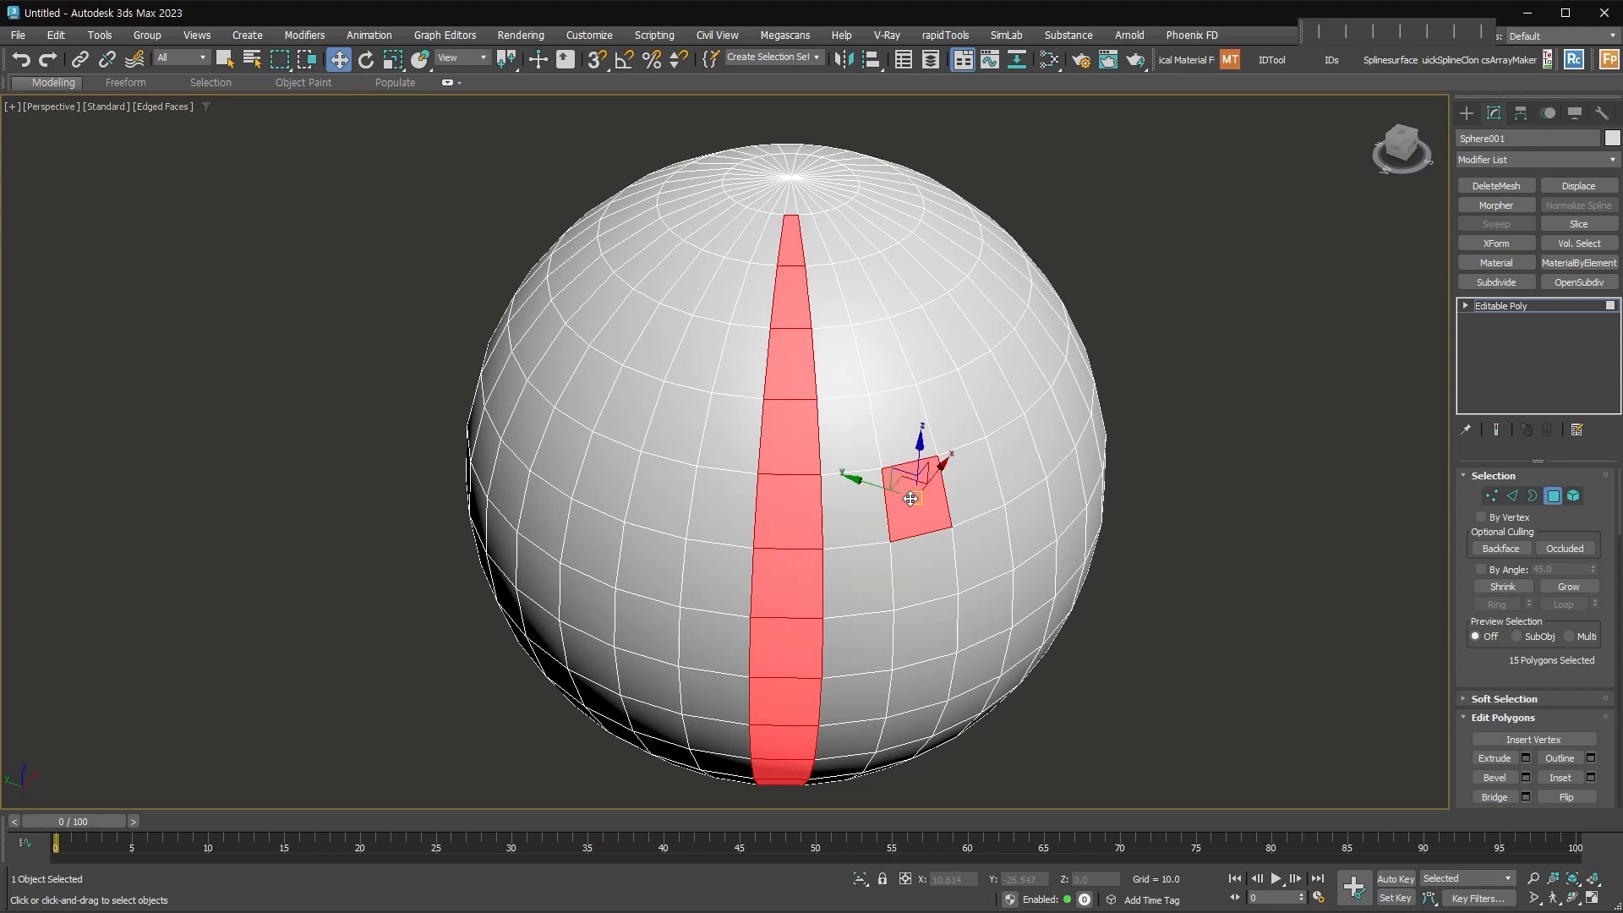
shift+click(970, 484)
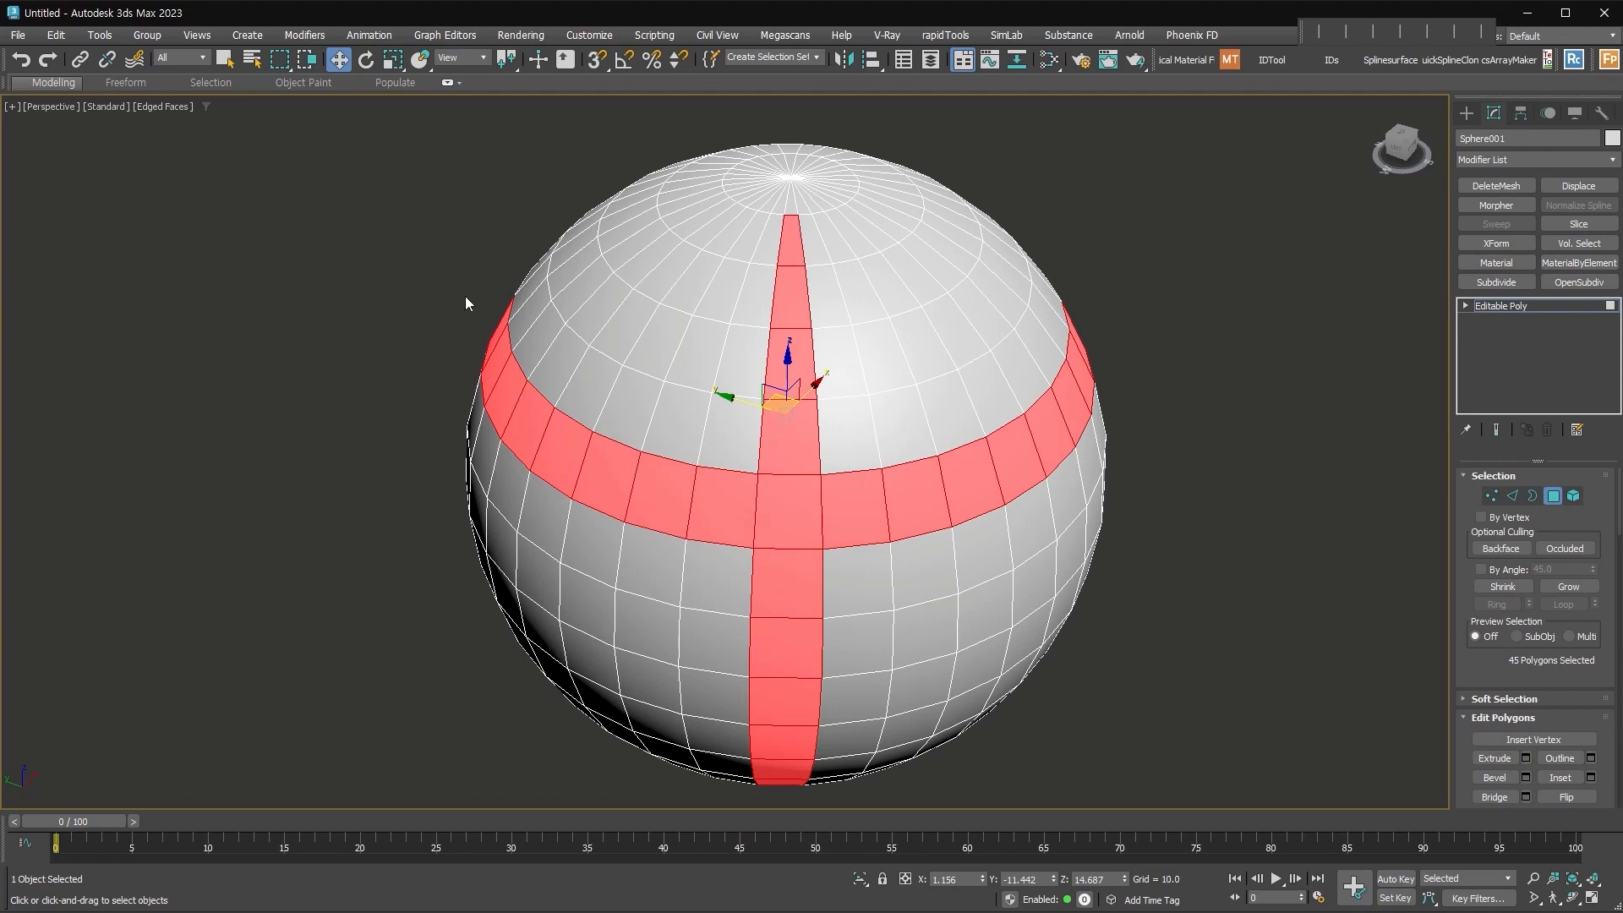
Step: Select two separate vertical polygon loops on the sphere's front, leaving one column of polygons between them
click(779, 502)
shift+click(783, 443)
ctrl+click(912, 499)
shift+click(897, 444)
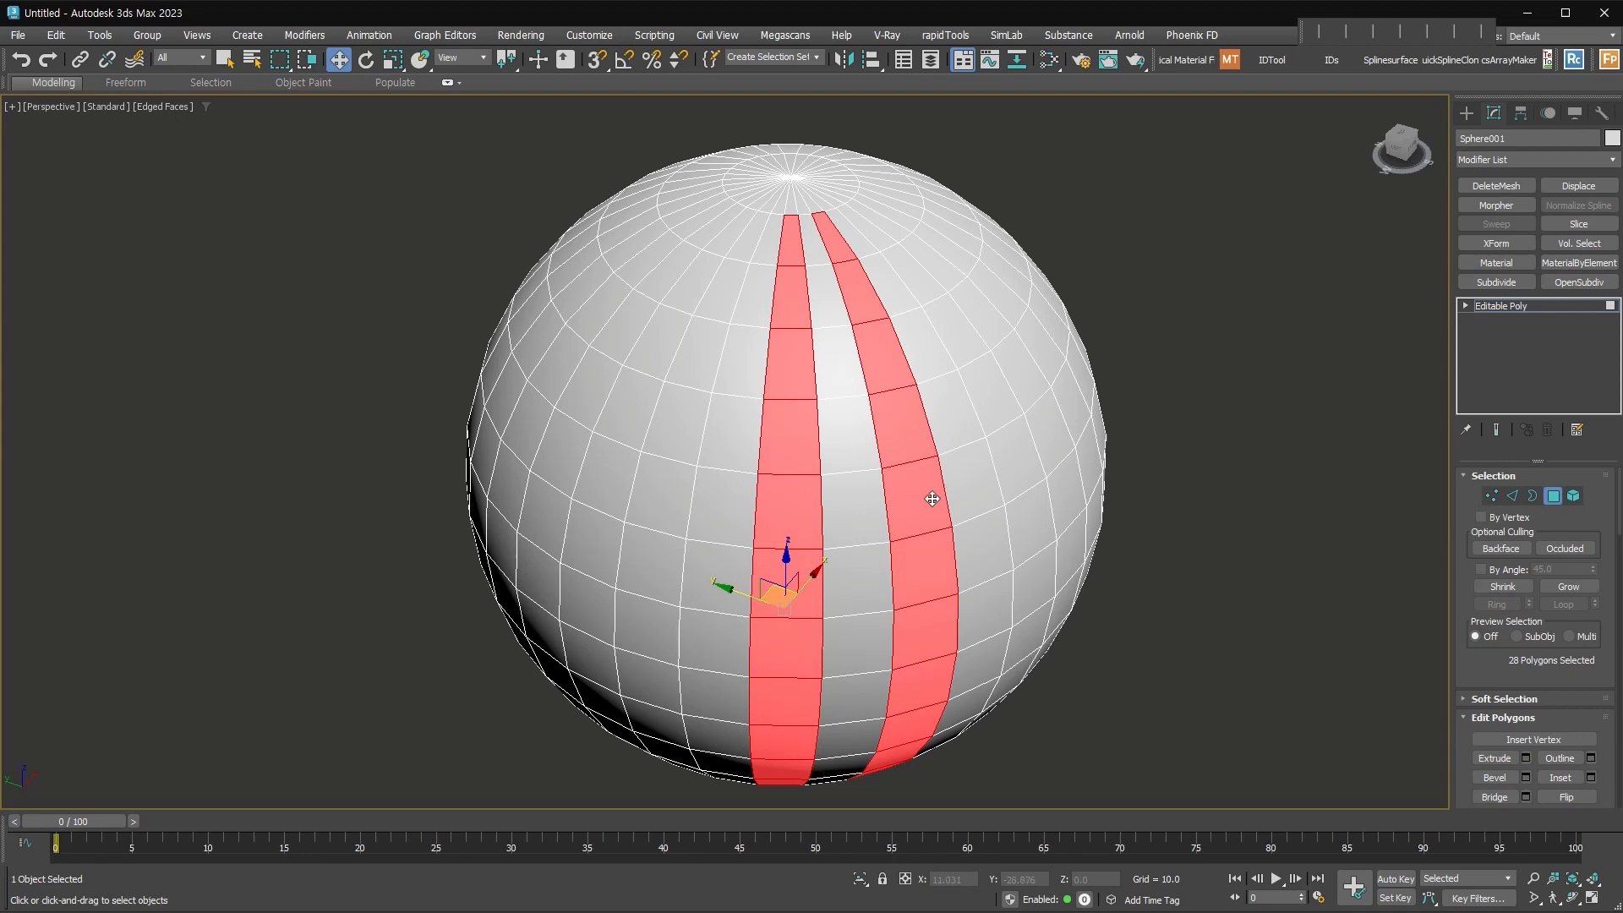
Step: Add individual polygons beside the vertical loops to the selection, and extend them to the full horizontal polygon loop
ctrl+click(974, 473)
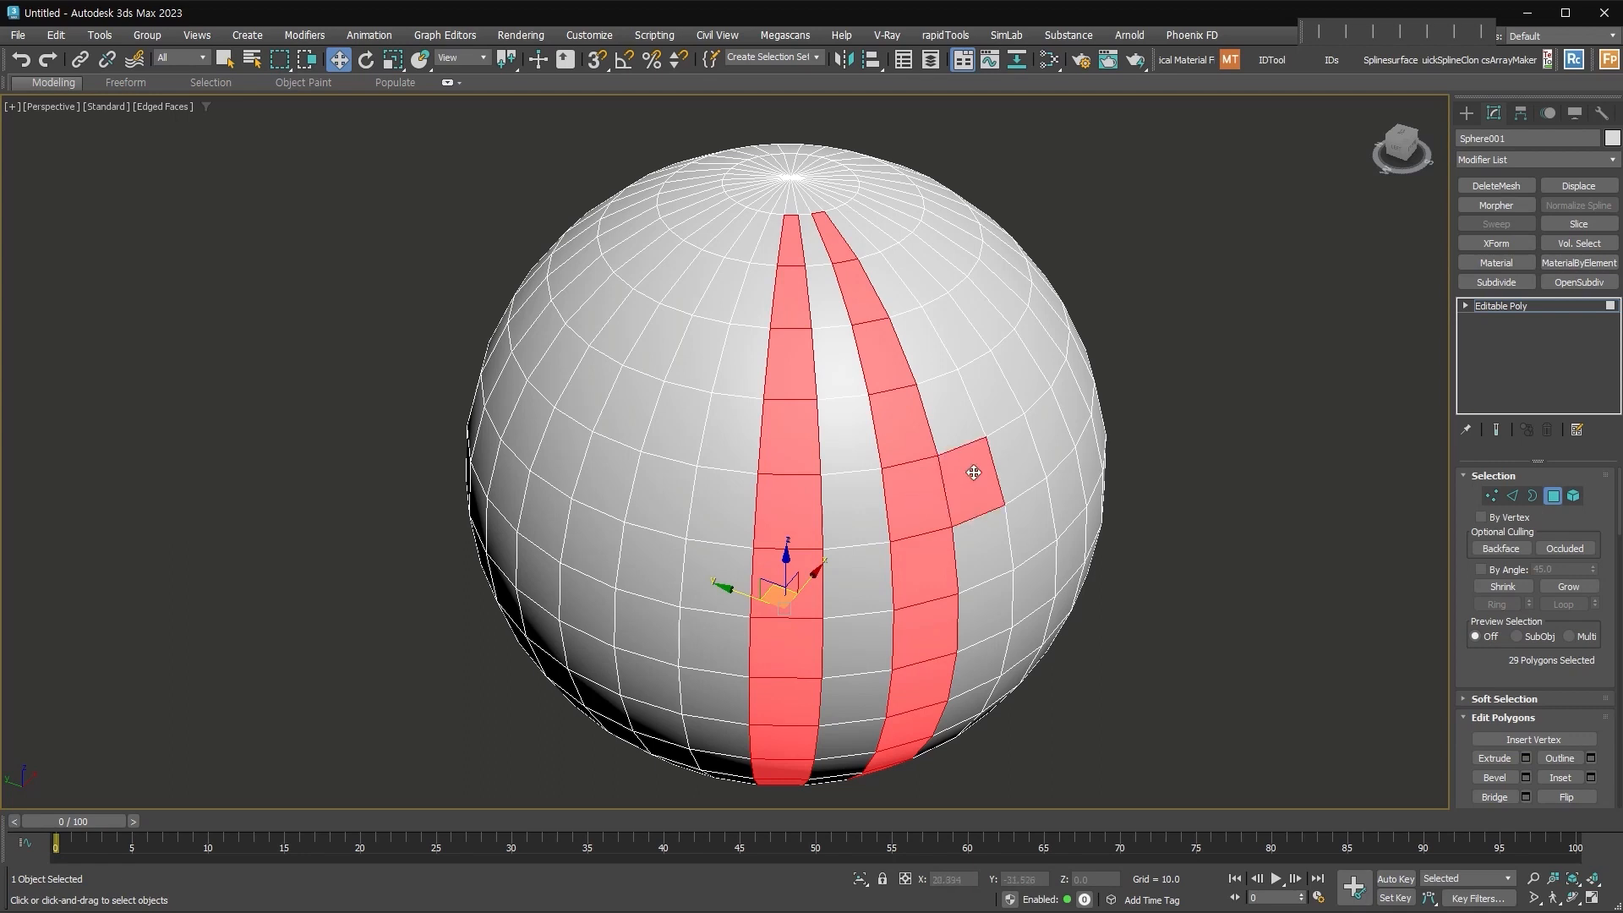
ctrl+click(862, 507)
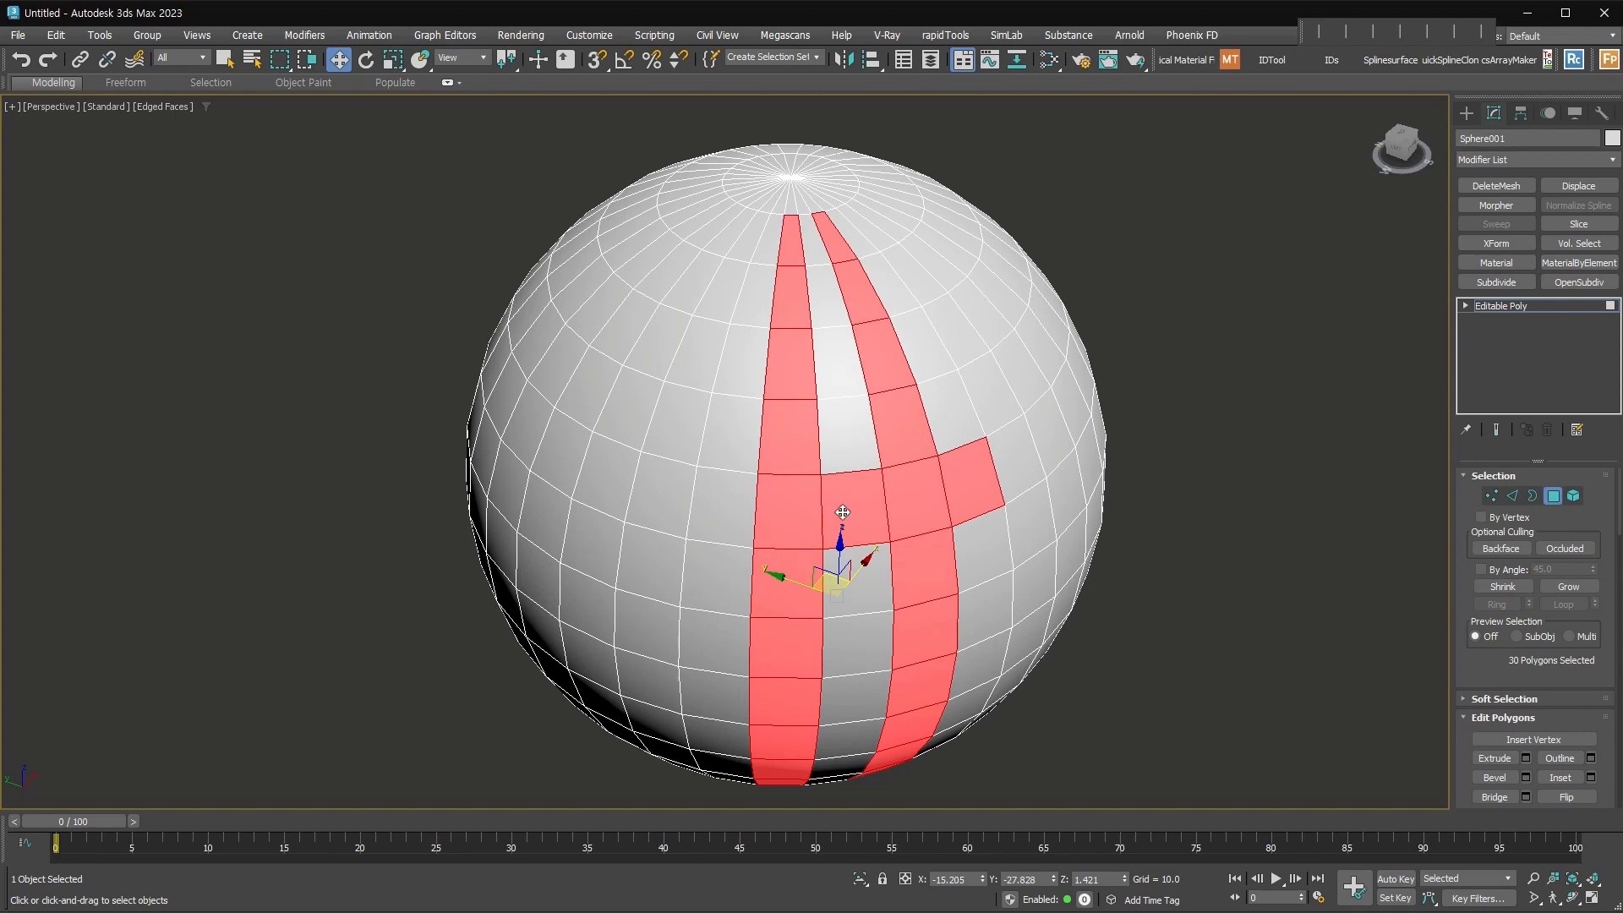
ctrl+click(731, 505)
shift+click(683, 495)
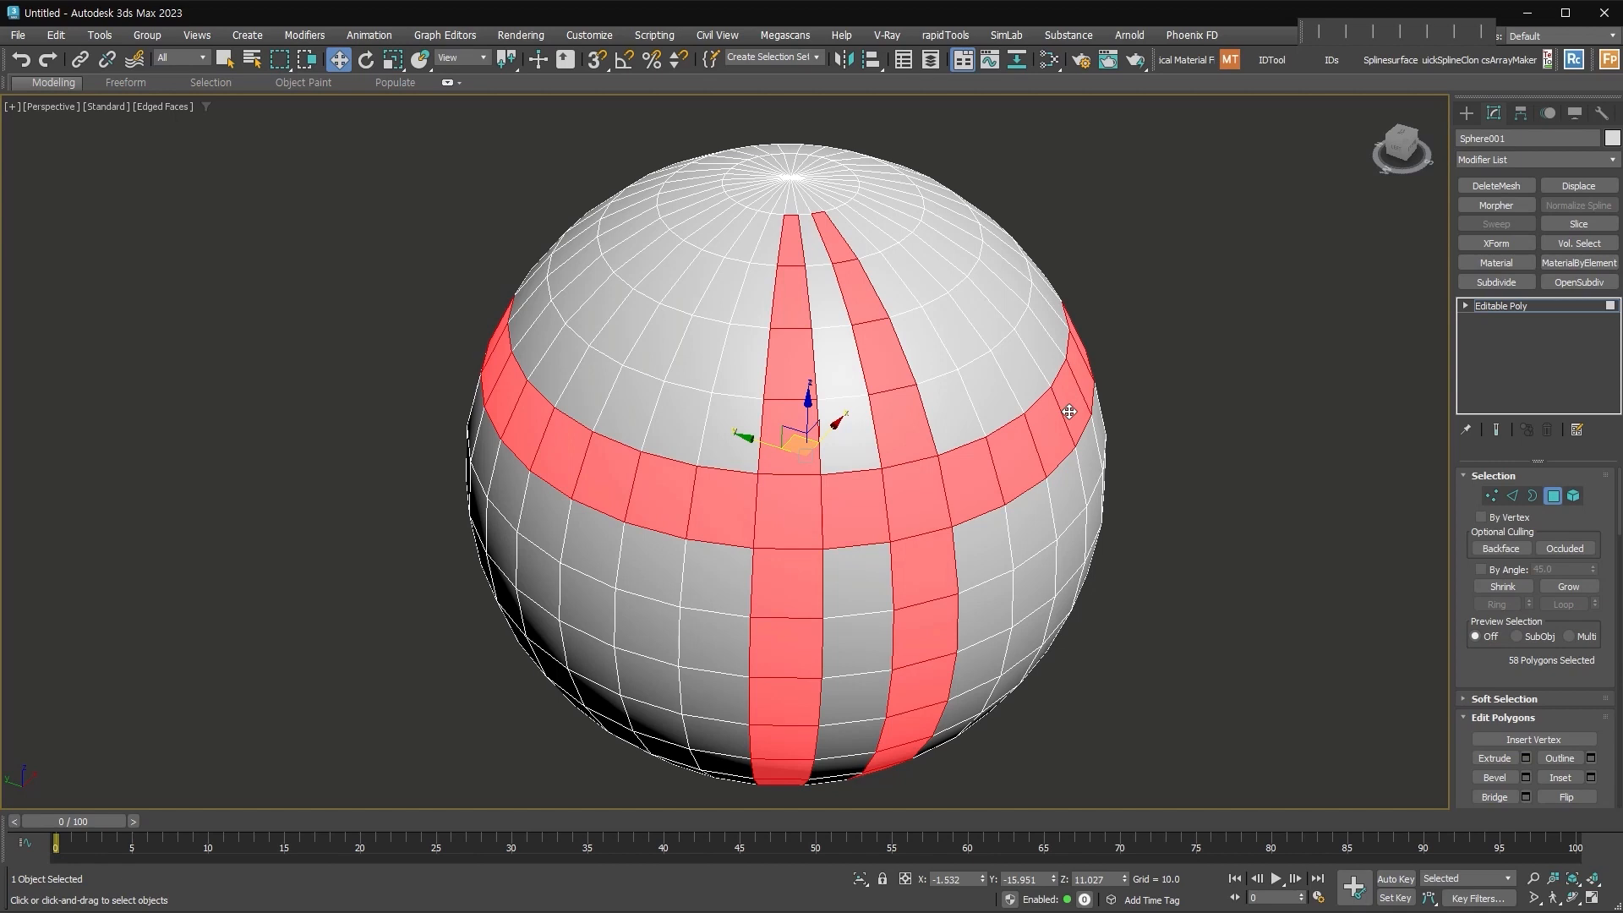
Step: Select a partial horizontal run of seven polygons, and at edge level a partial horizontal run of six edges
click(1026, 471)
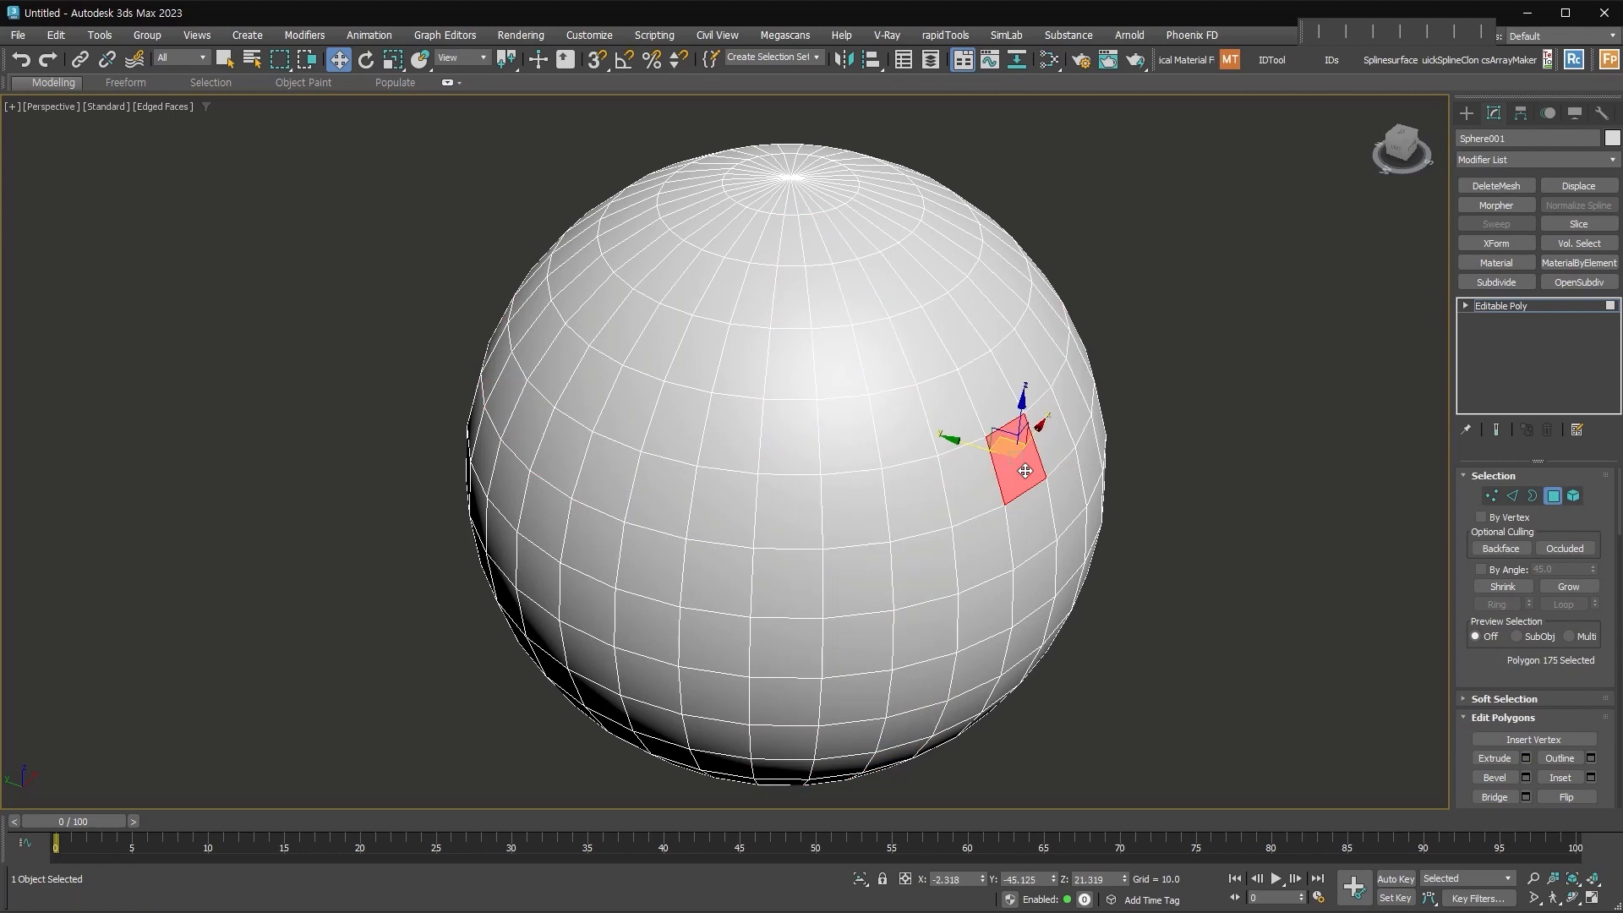
shift+click(662, 497)
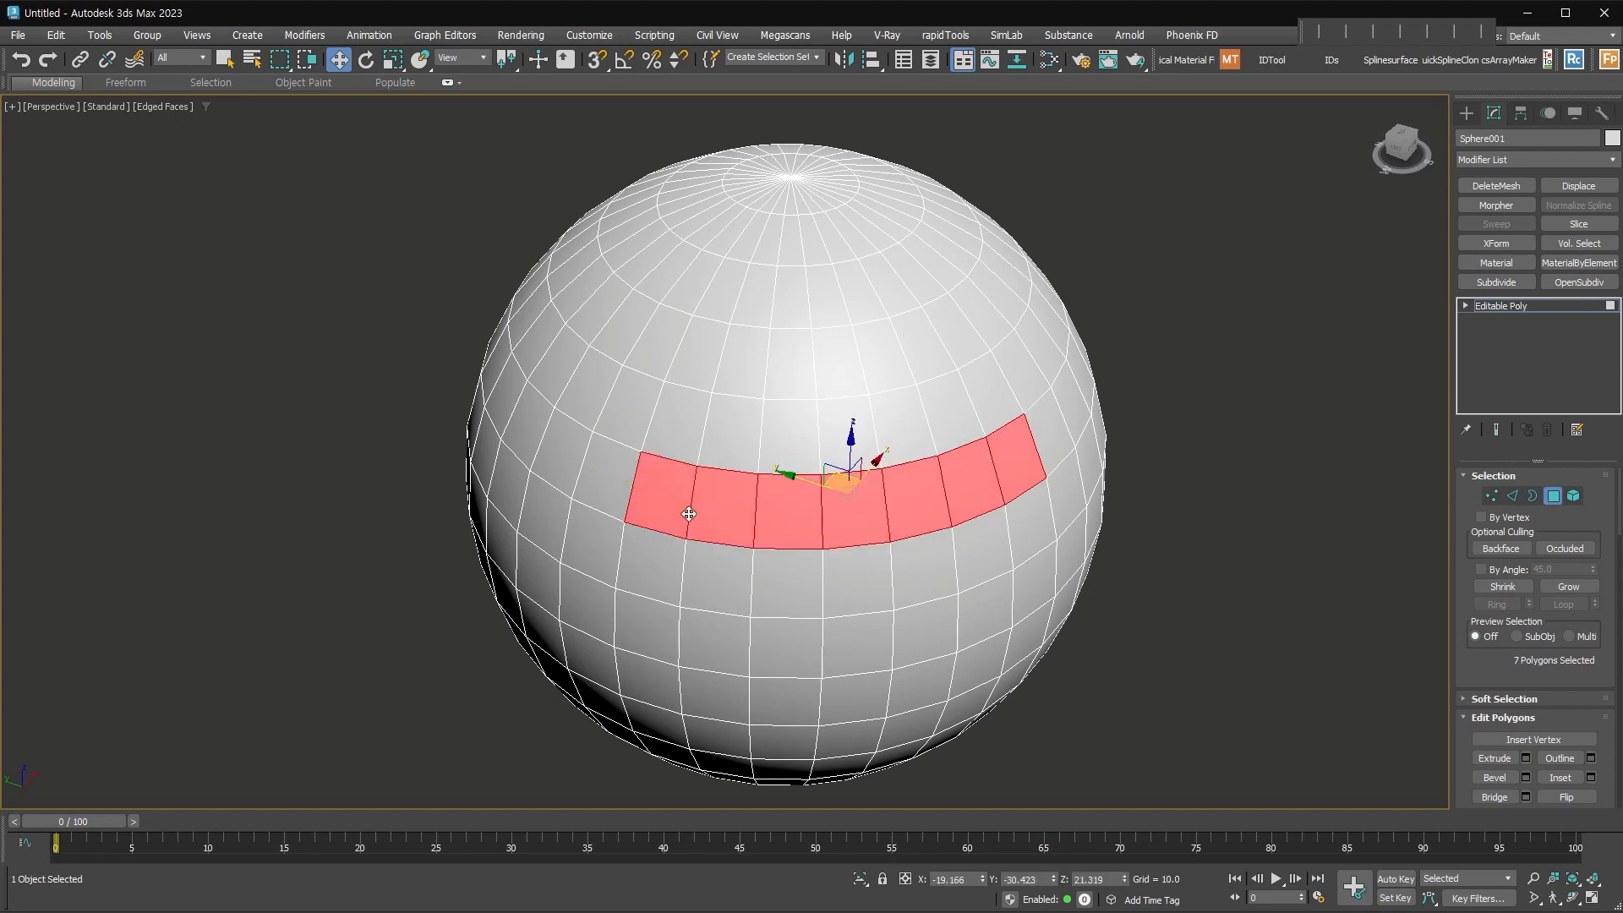
click(1511, 496)
click(1029, 487)
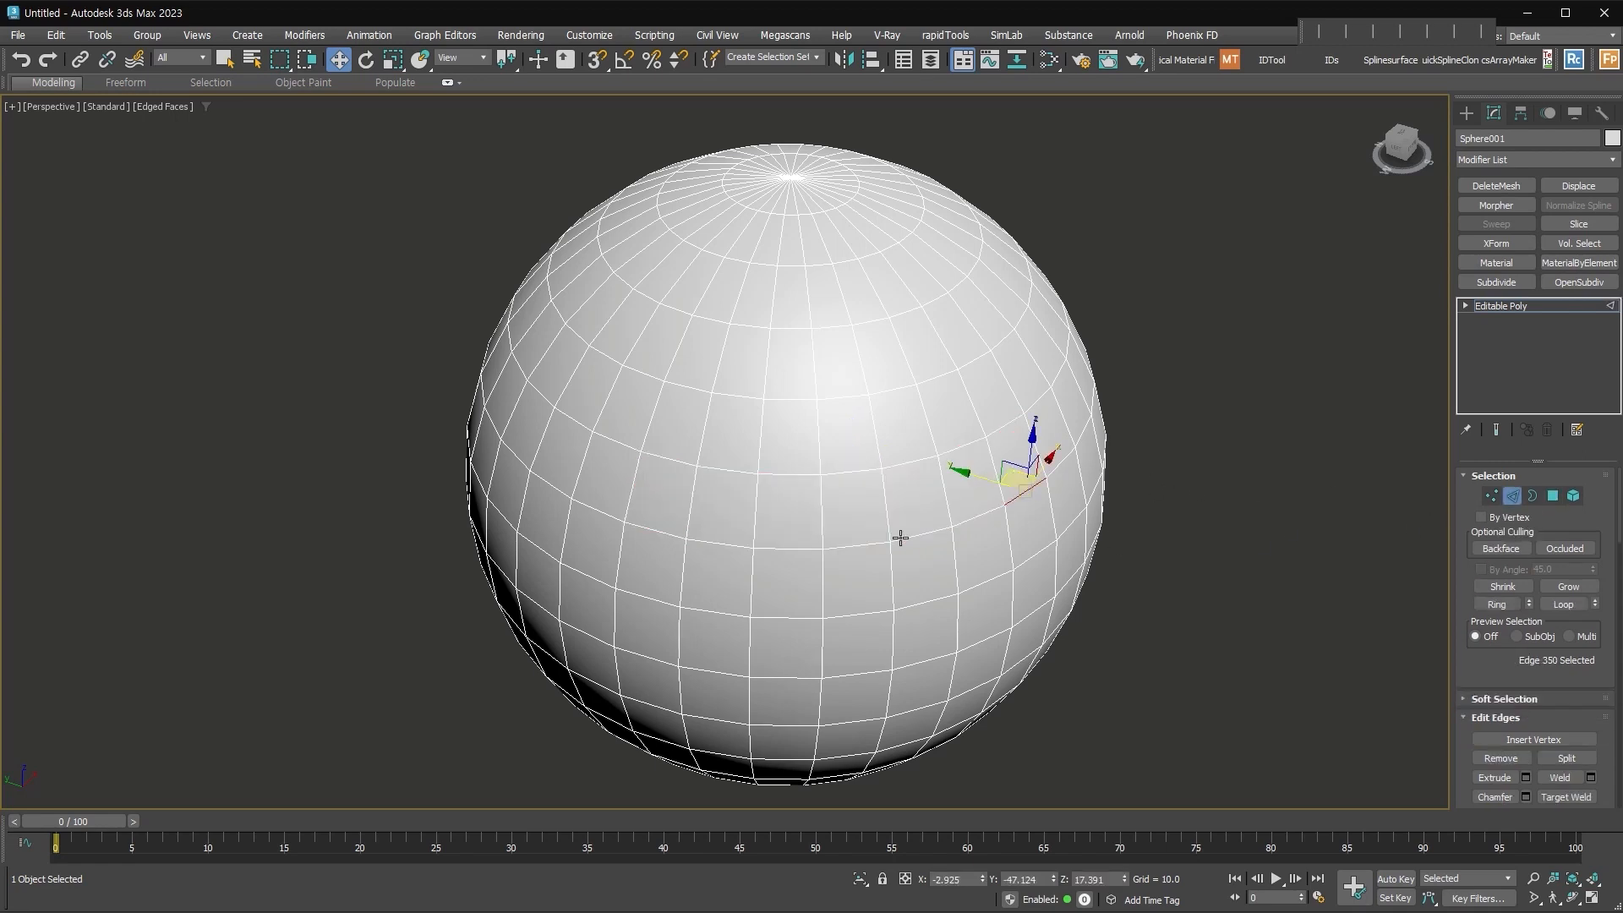
shift+click(714, 542)
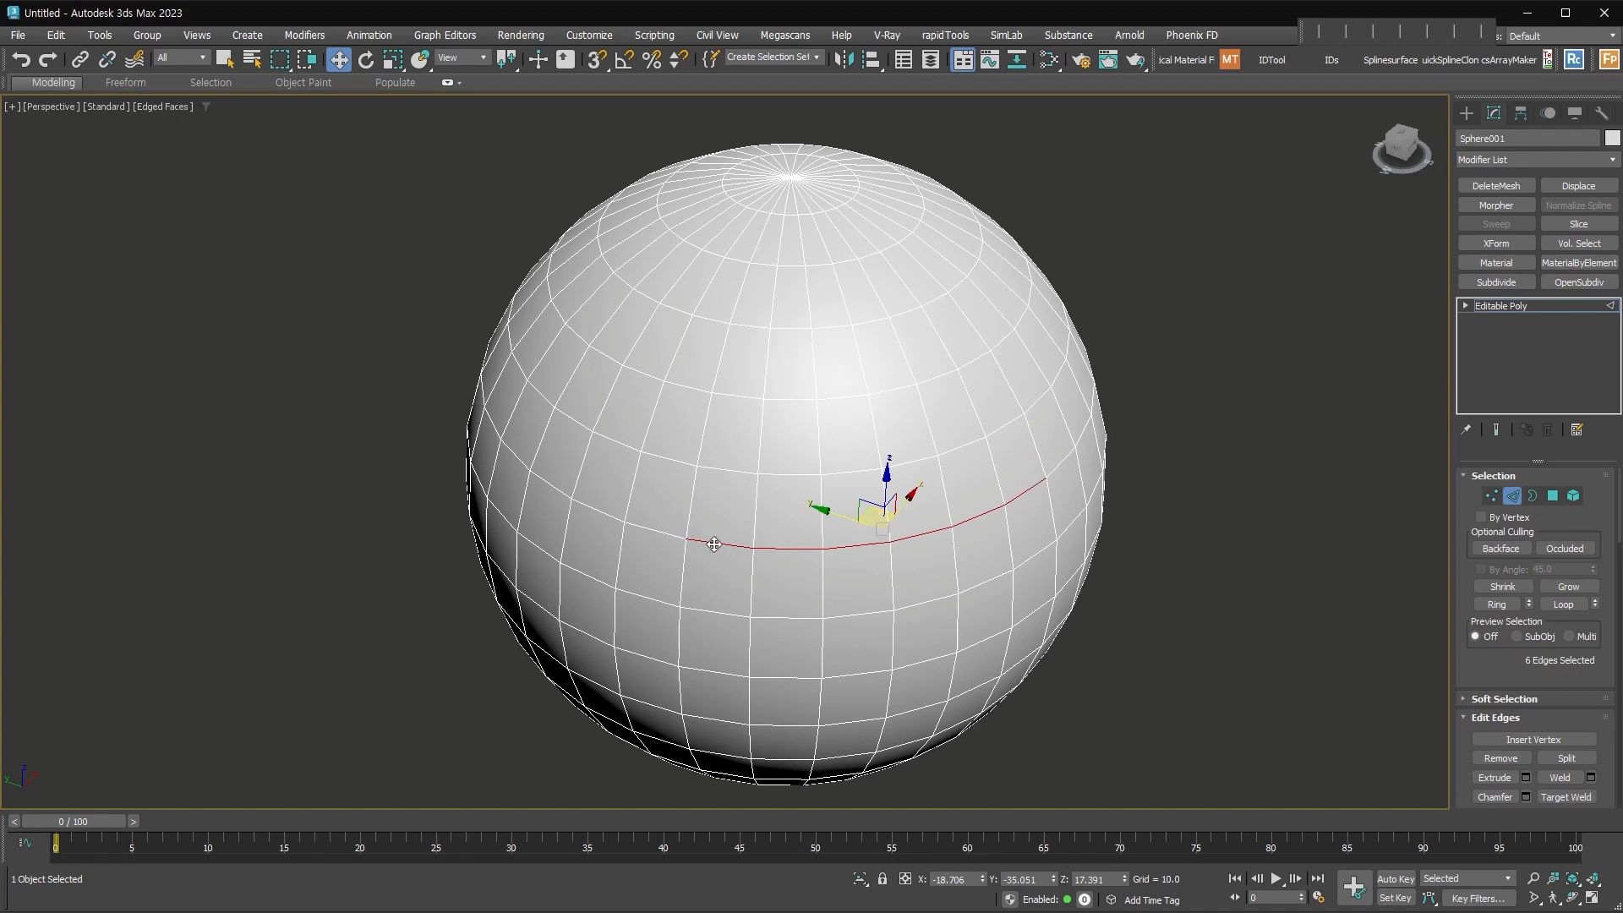
Step: Select two partial vertical runs of four edges on the sphere's front, and add a partial horizontal run of five edges
click(752, 524)
shift+click(772, 313)
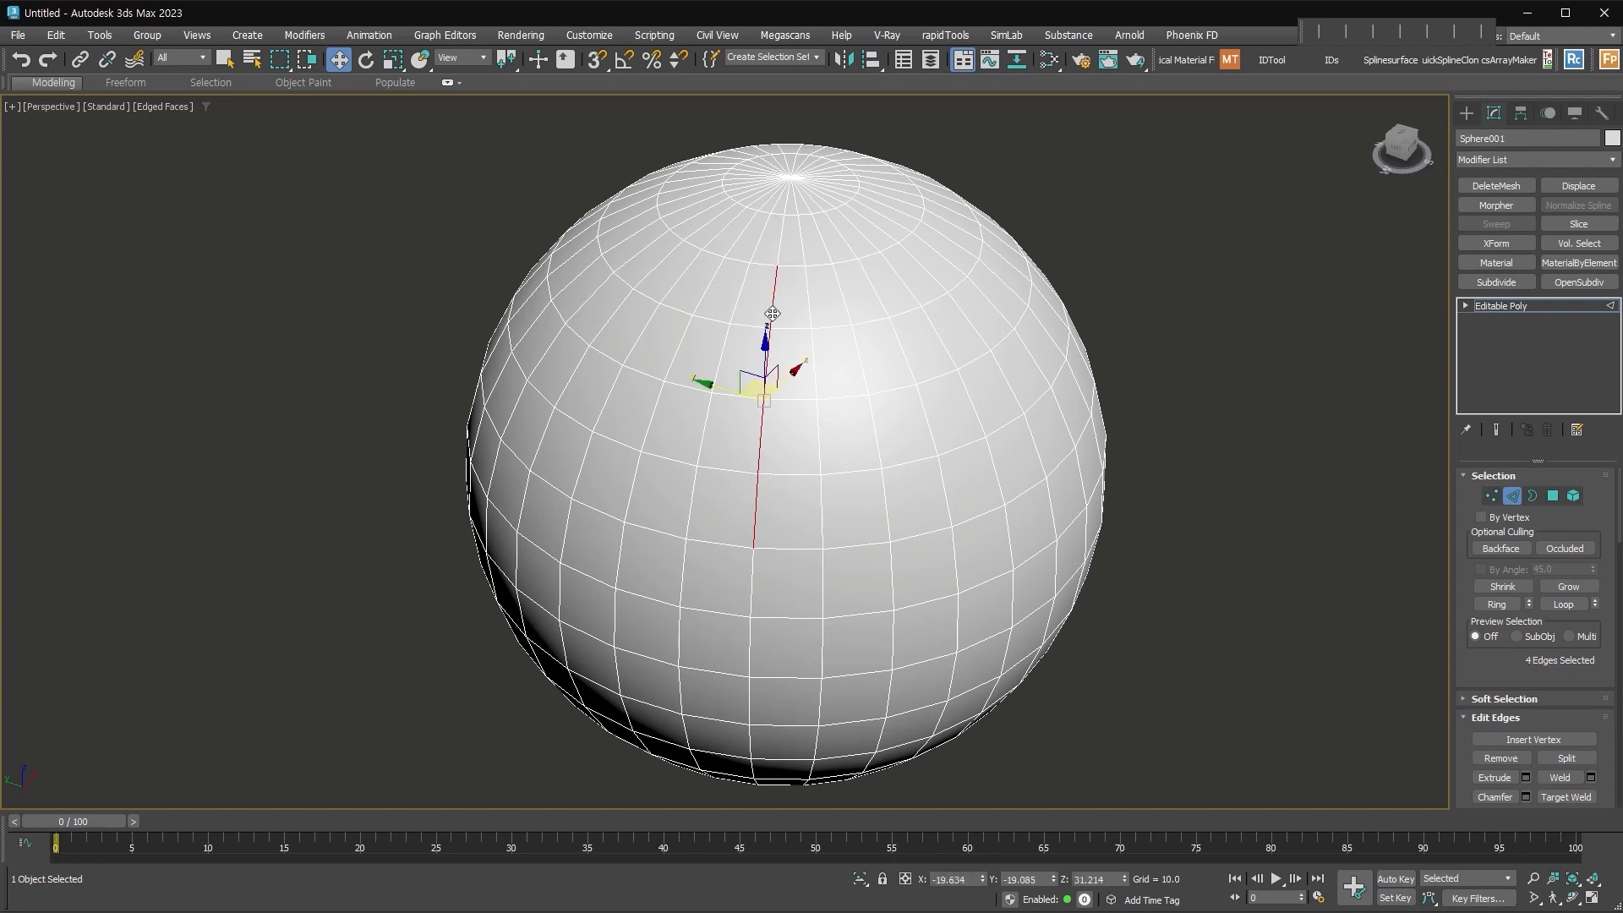
ctrl+click(885, 501)
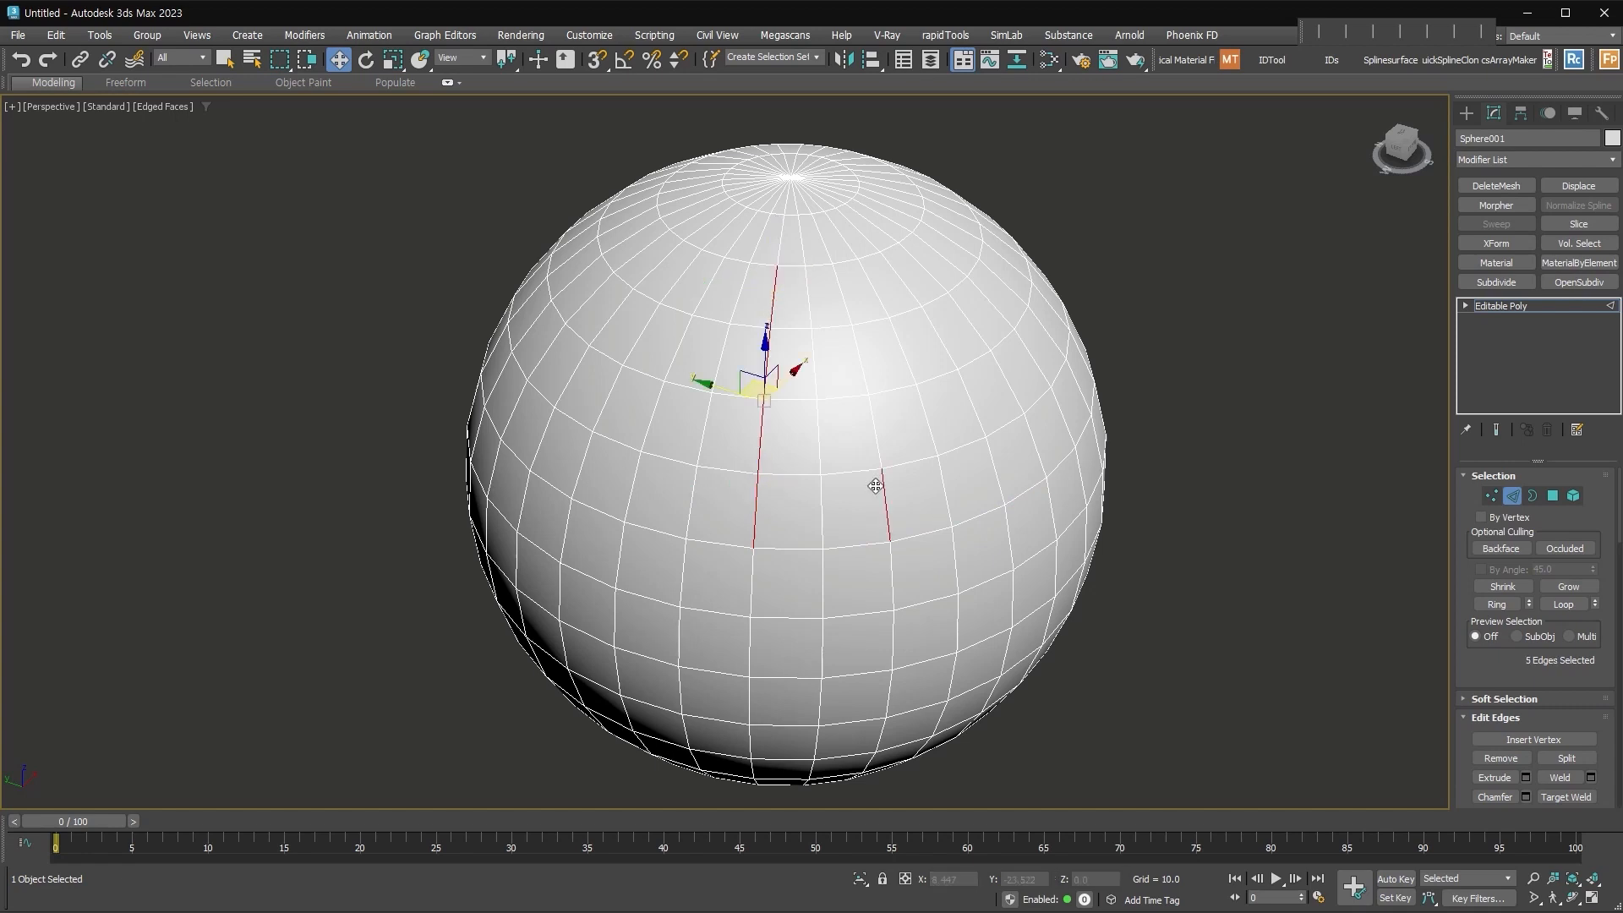
shift+click(842, 292)
ctrl+click(845, 471)
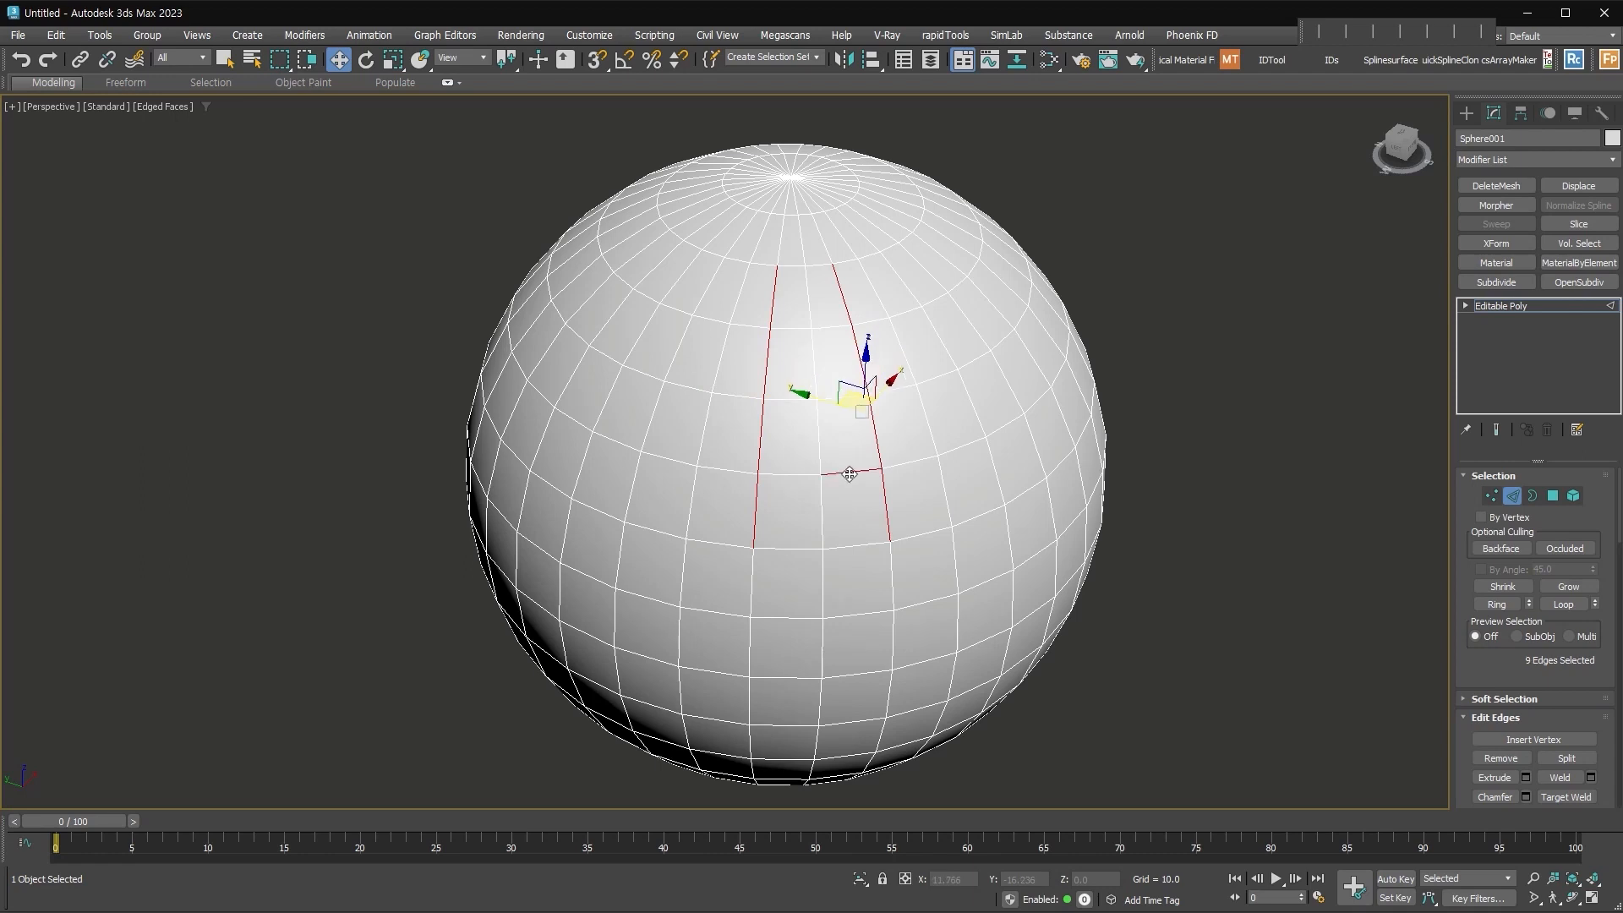
shift+click(1042, 399)
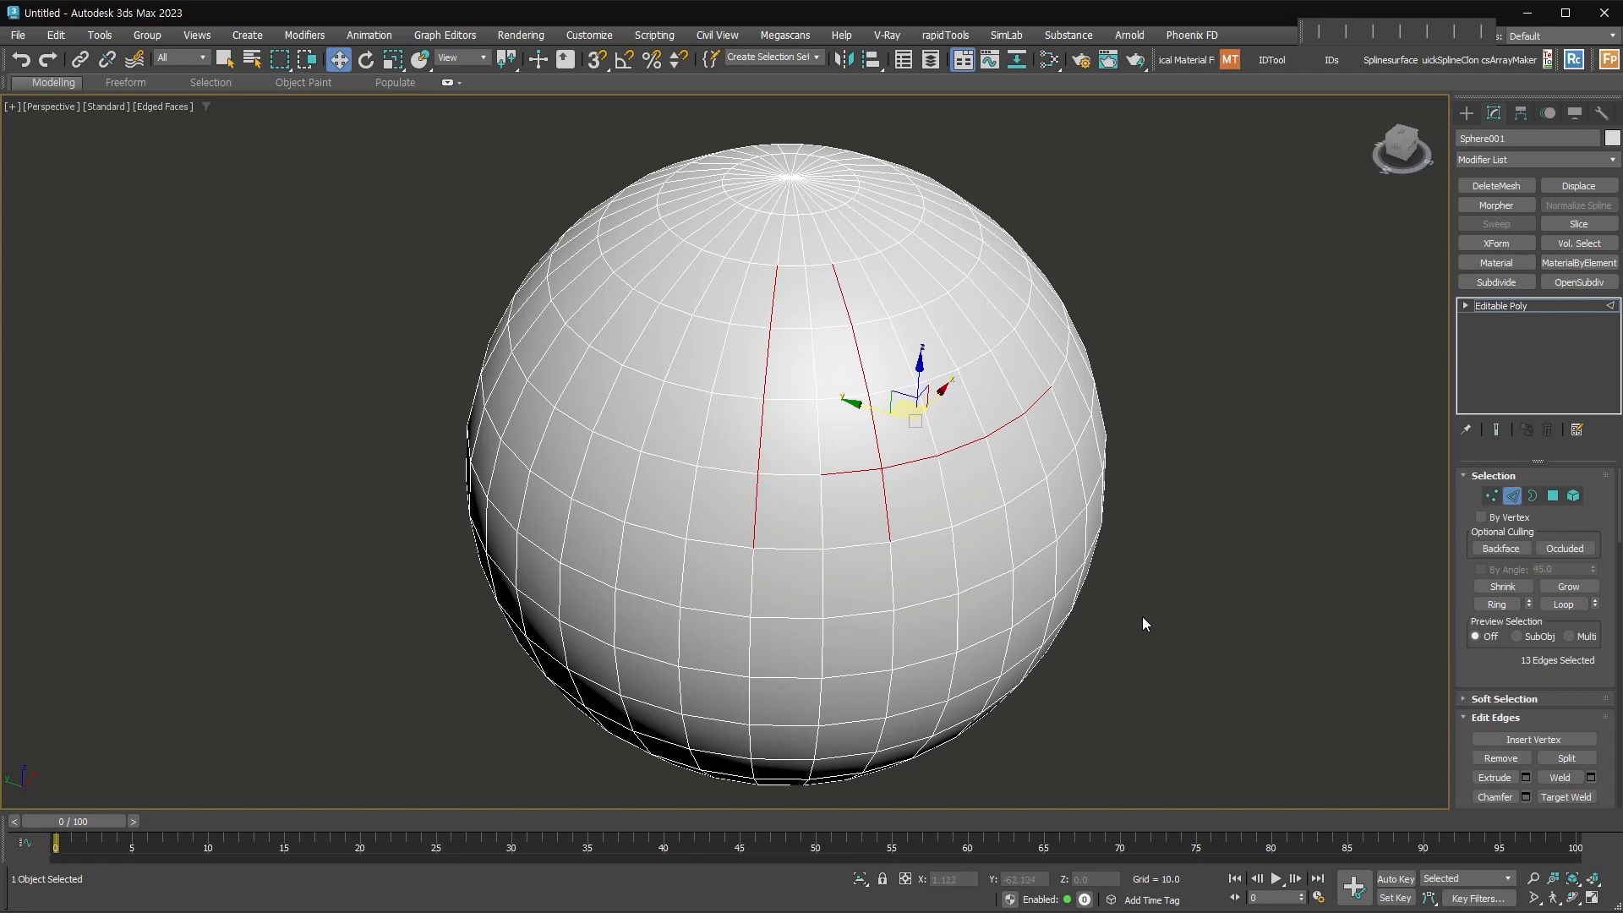
Step: At vertex level, select two partial horizontal rows of five vertices each on the sphere's front
click(1490, 496)
click(818, 474)
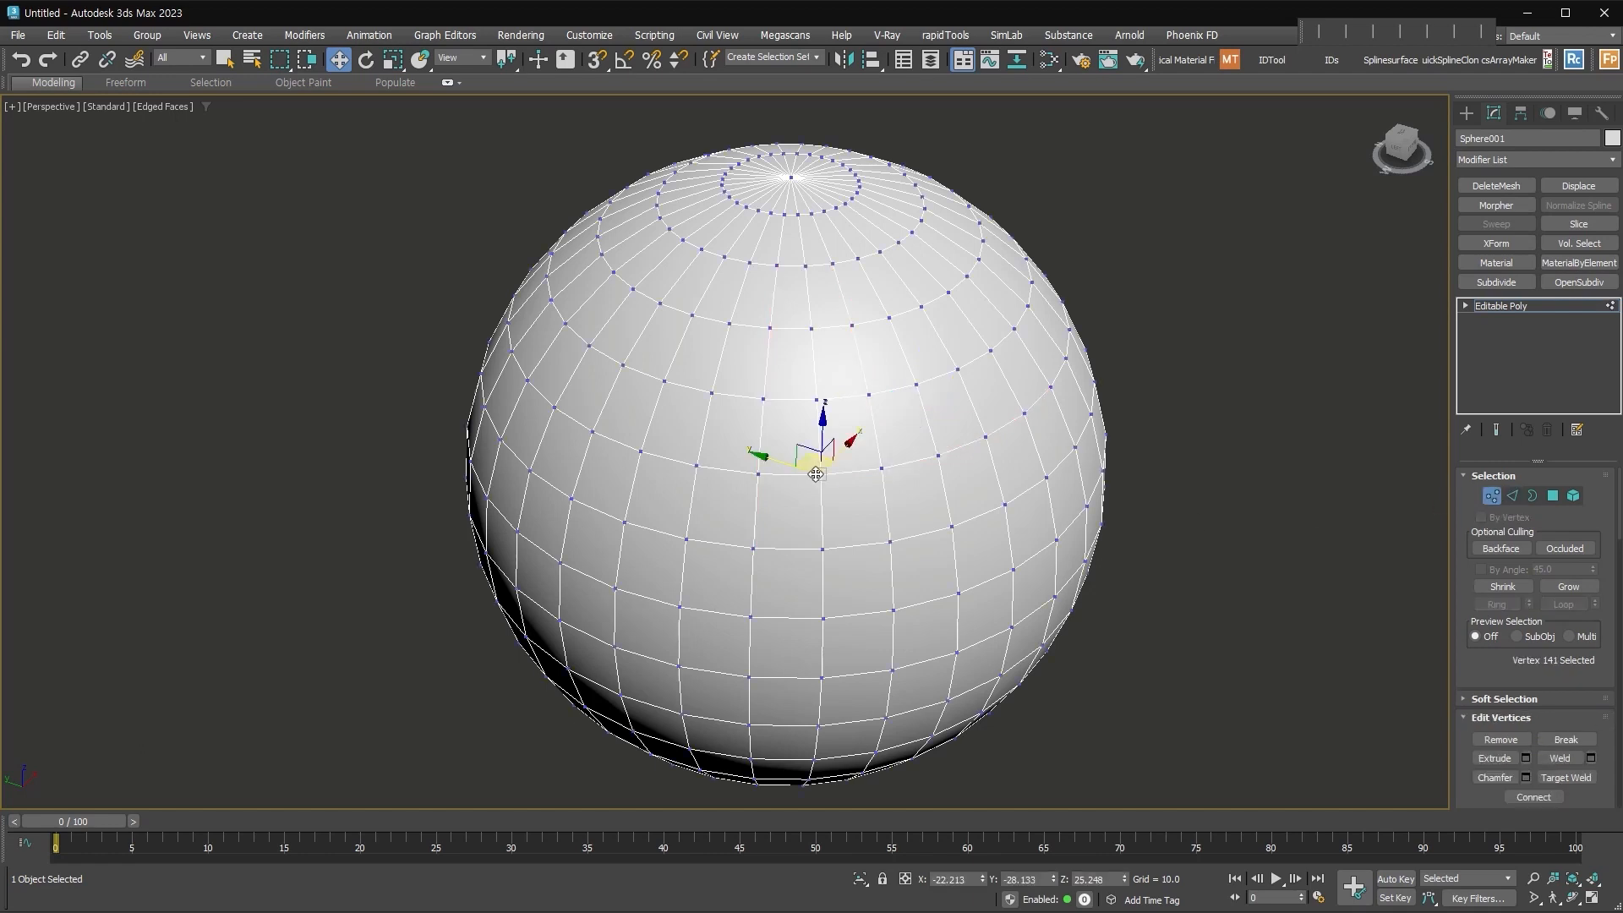
shift+click(593, 432)
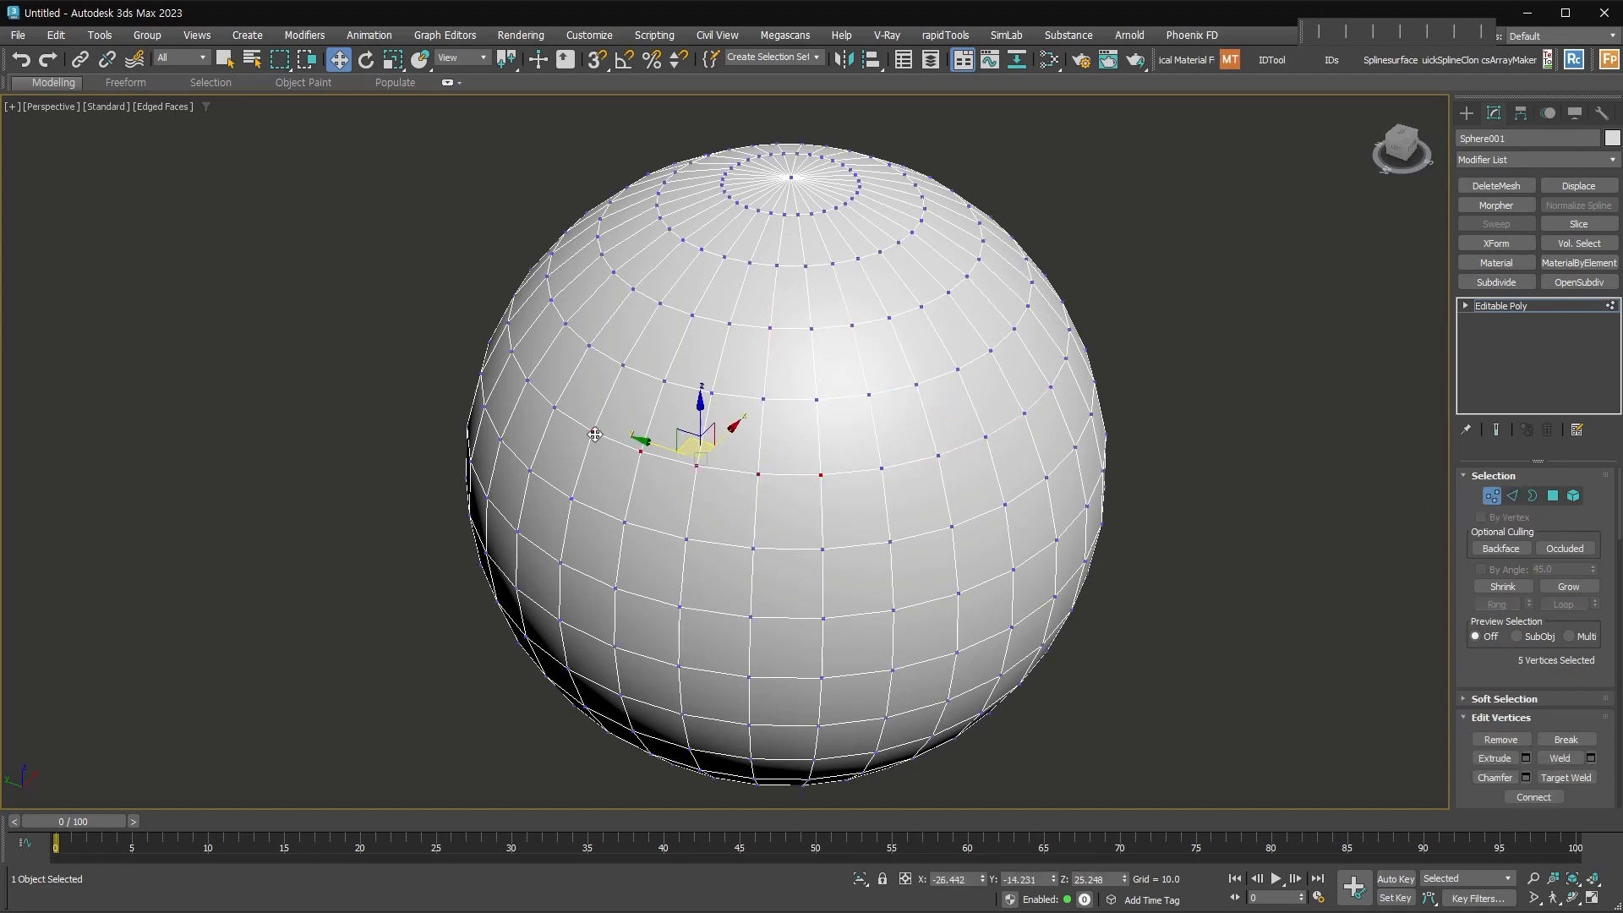
ctrl+click(889, 541)
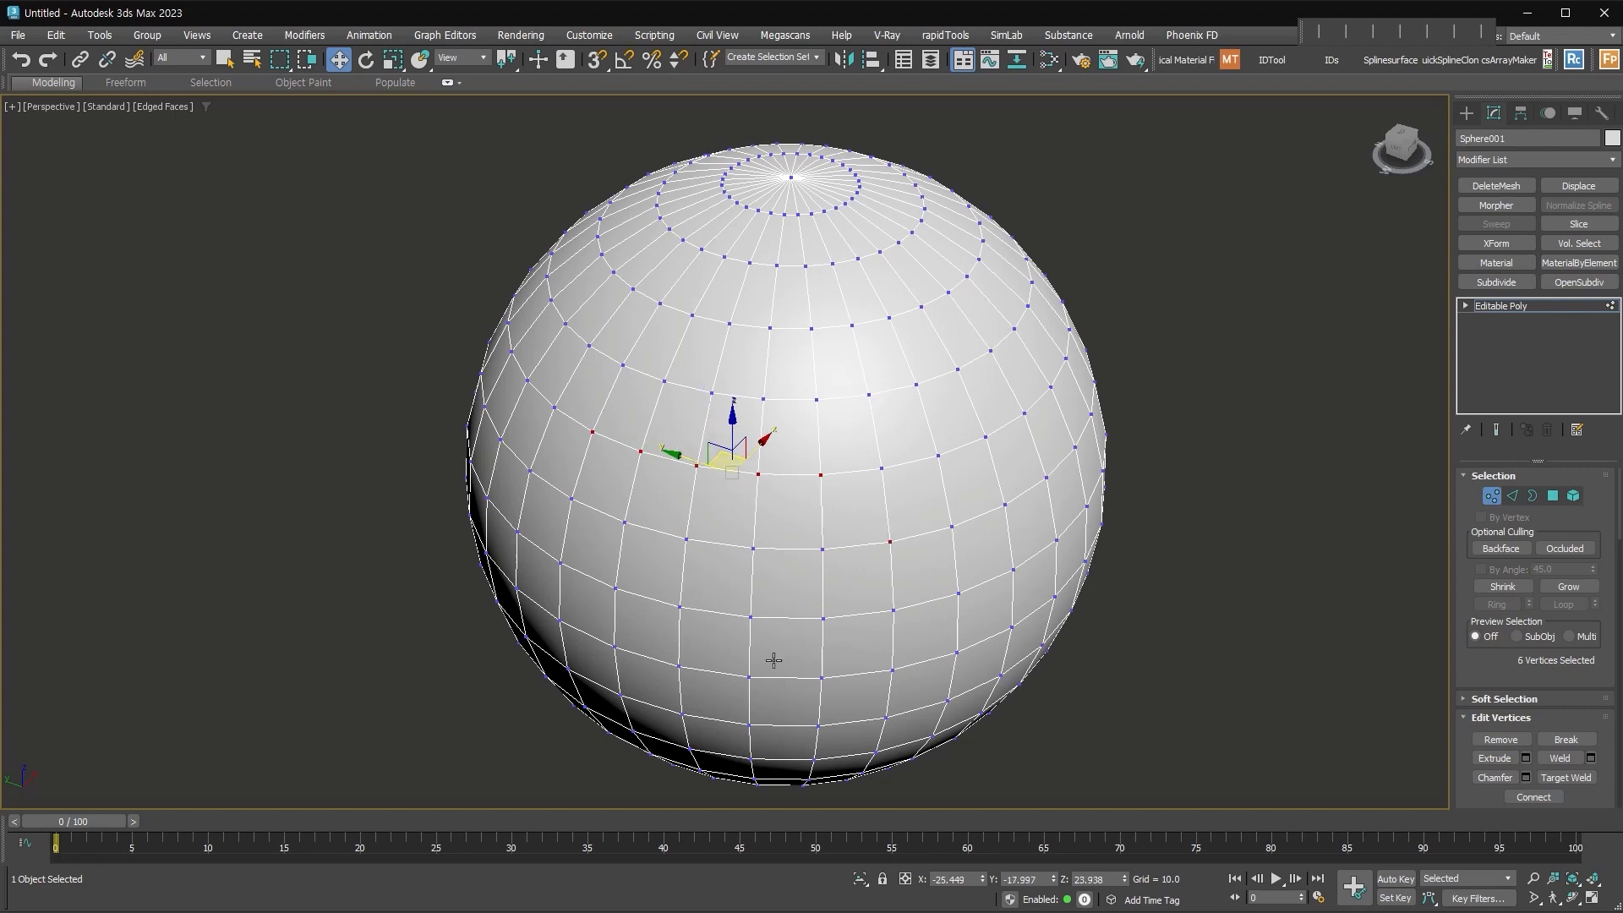
shift+click(624, 526)
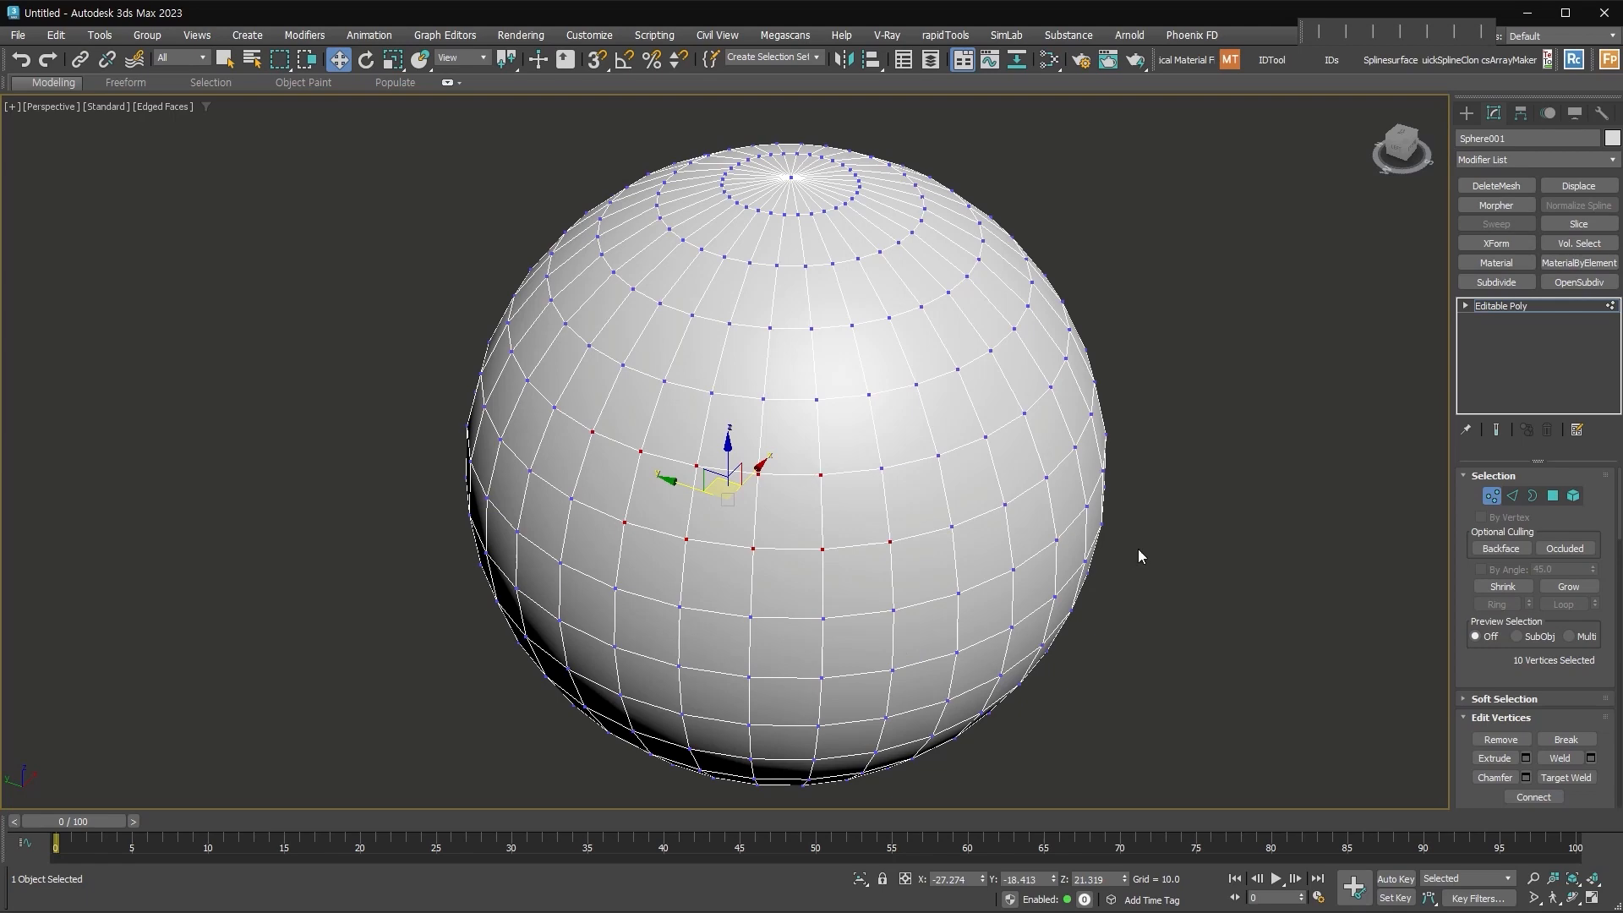
Step: At polygon level, clear the selection and select all of the sphere's polygons
key(4)
key(ctrl+d)
alt+middle_drag(903, 561, 949, 551)
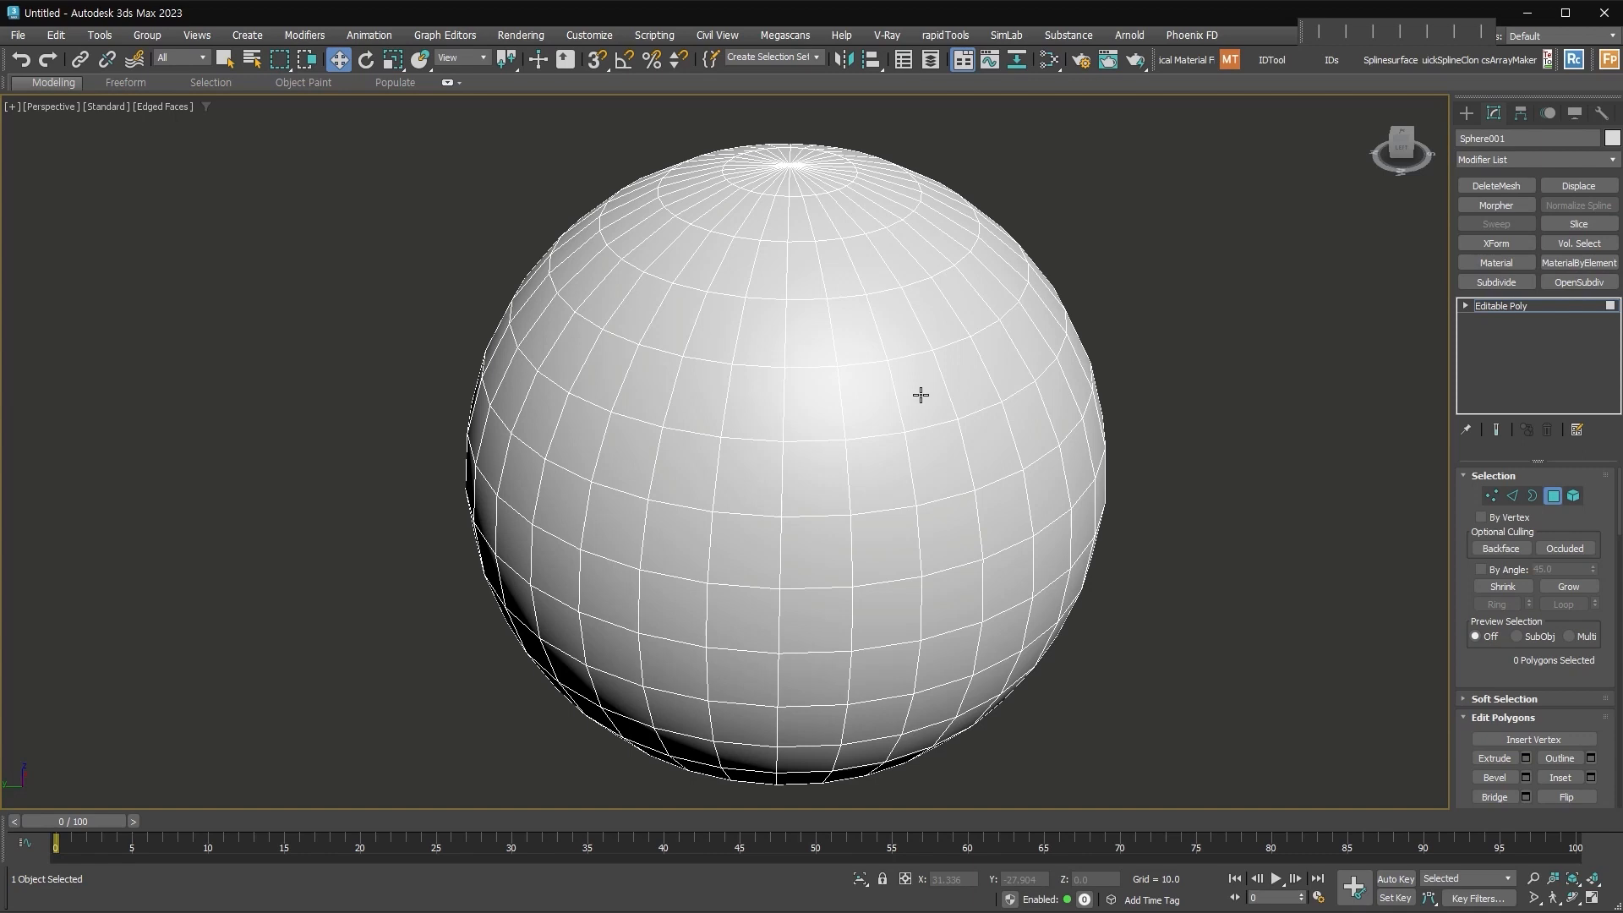
key(ctrl+a)
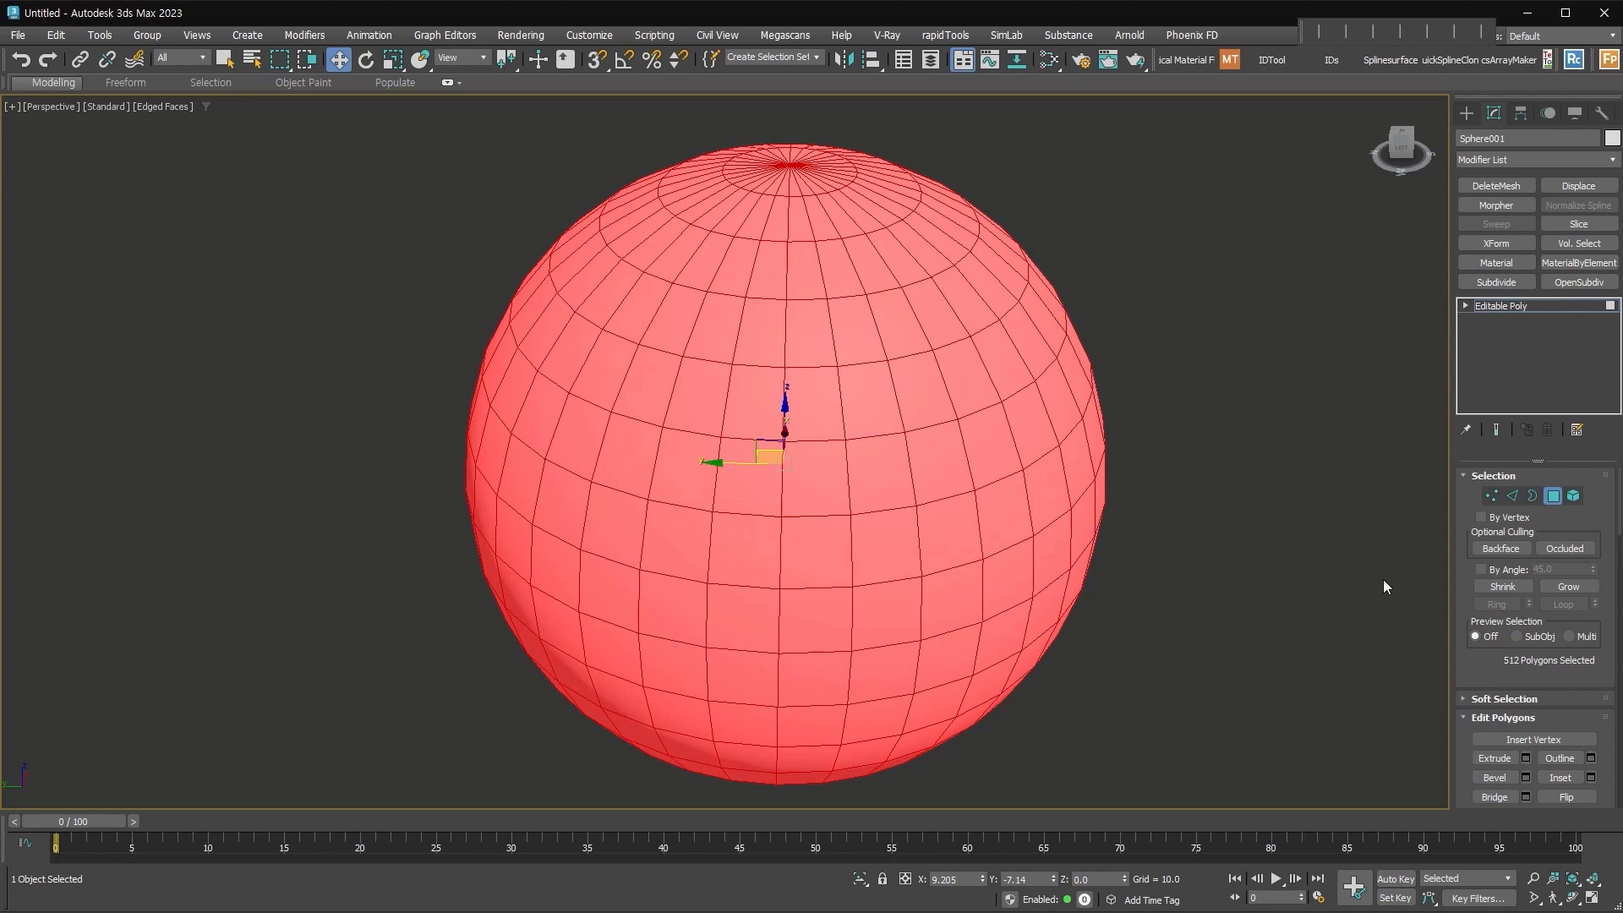
Step: At edge level, select a full horizontal edge loop above the sphere's middle and split the mesh along it
click(1512, 495)
double_click(1010, 480)
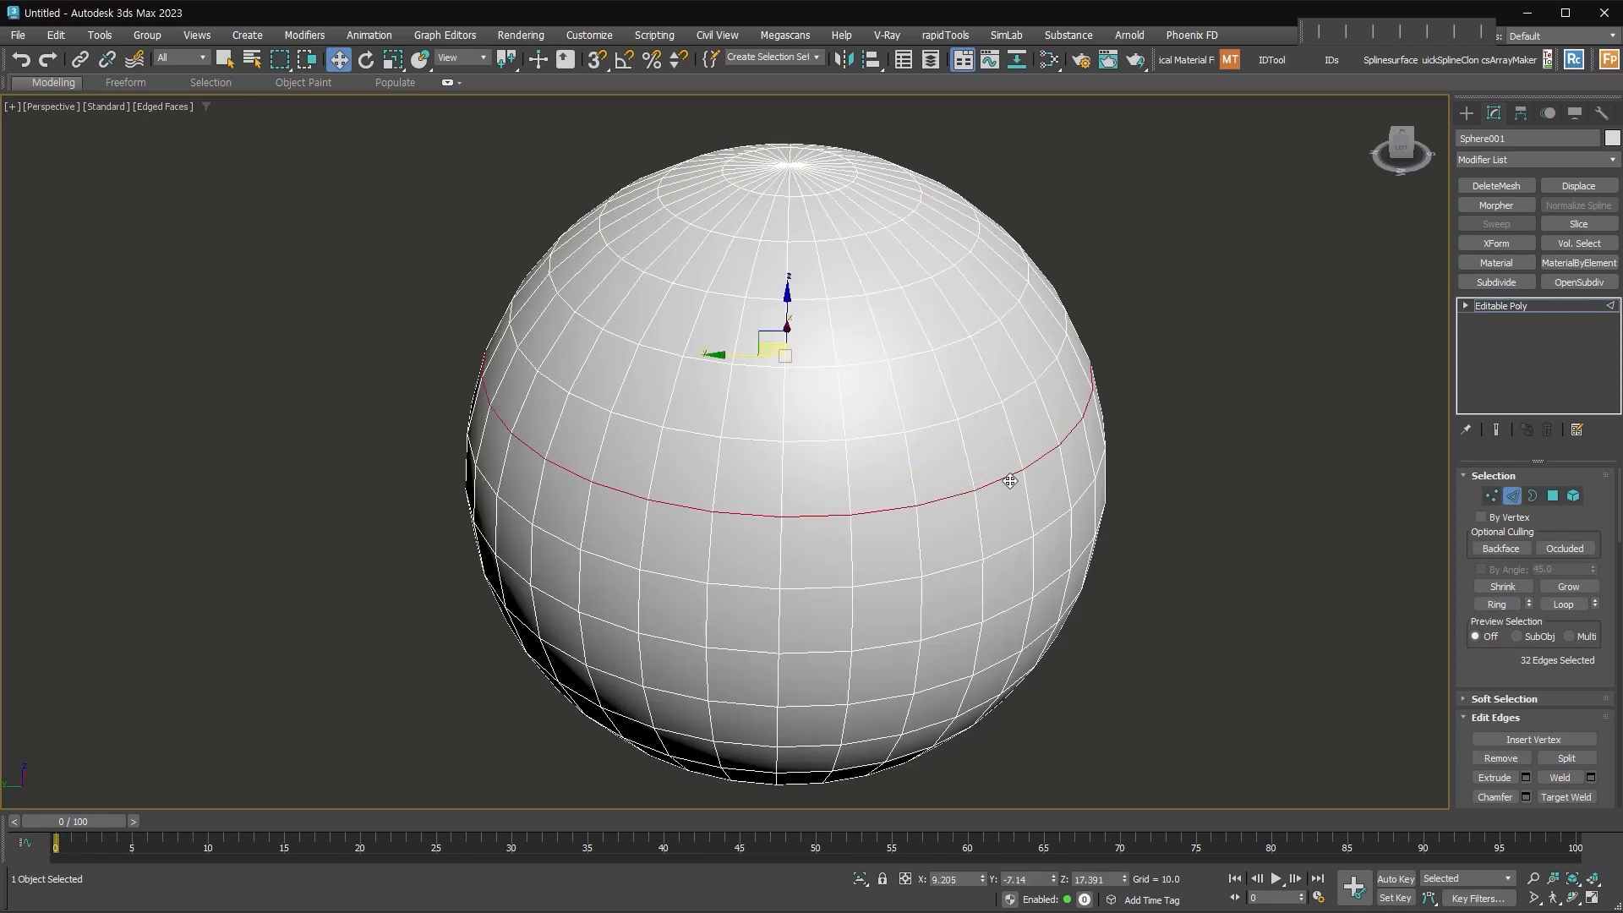
scroll(1530, 575, down, 3)
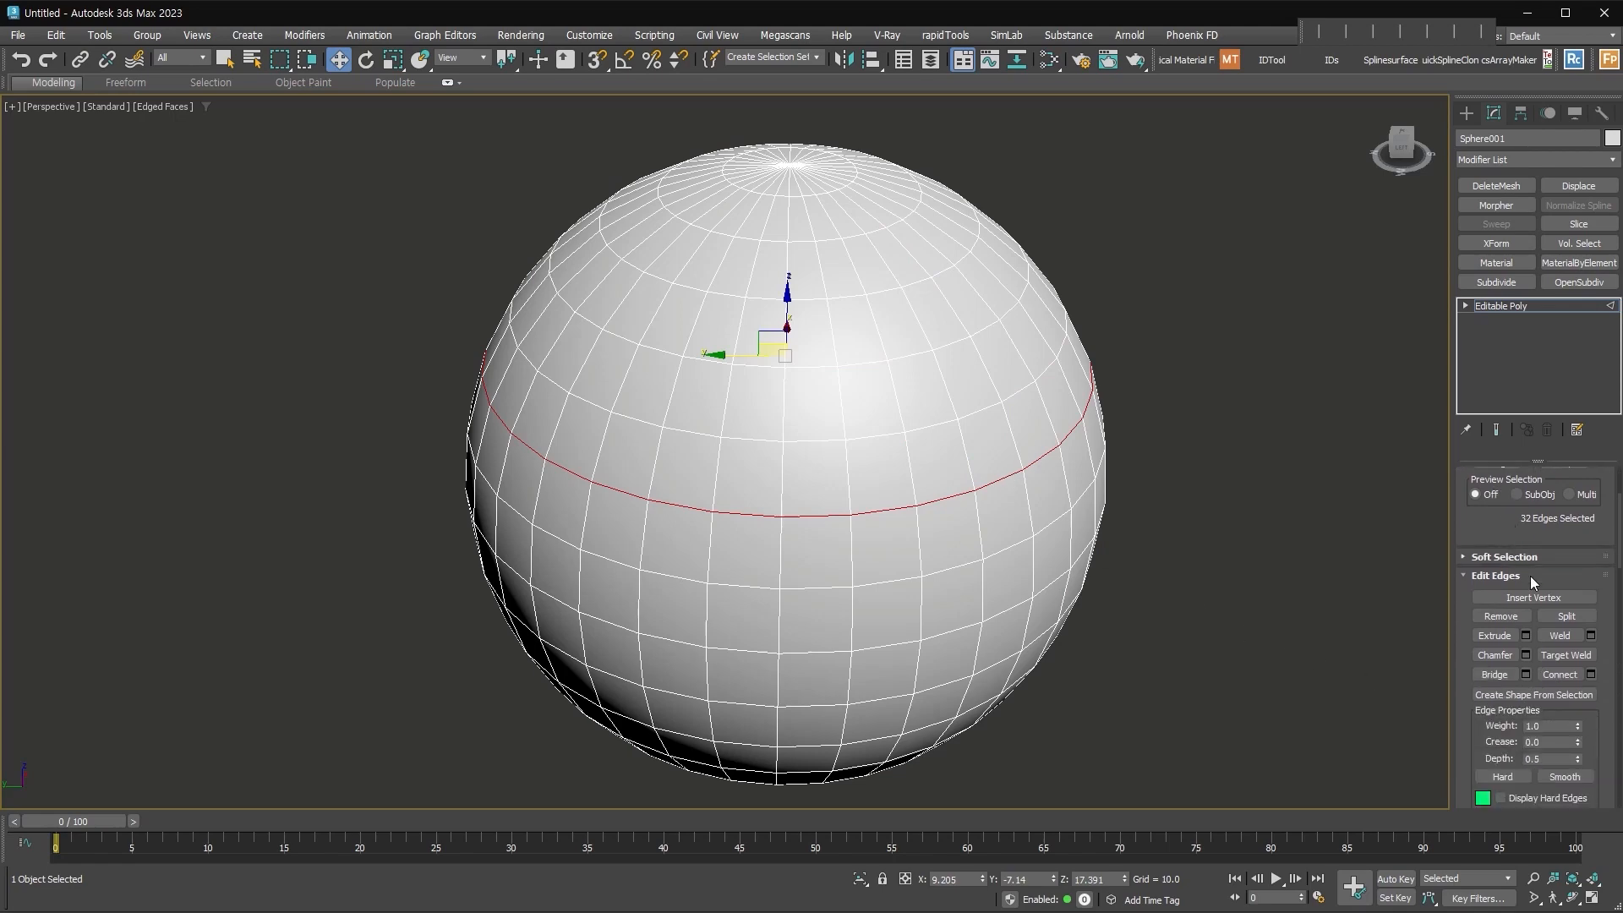
click(1566, 616)
scroll(1521, 591, up, 3)
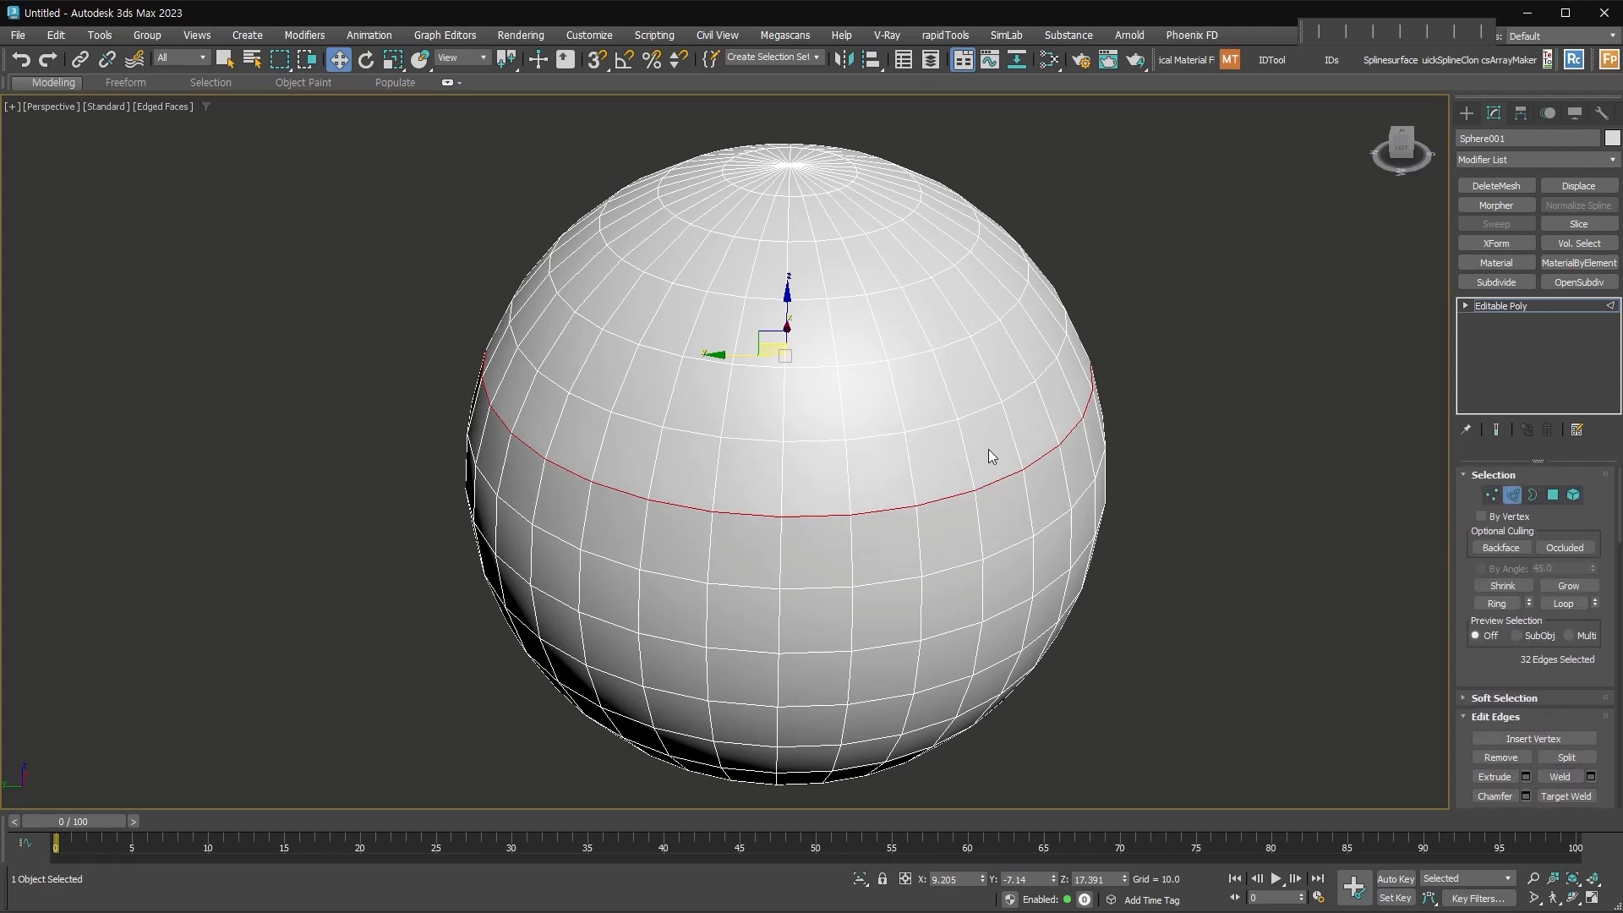
Step: At element level, select the sphere's upper element, and return to polygon level
click(1571, 497)
click(949, 405)
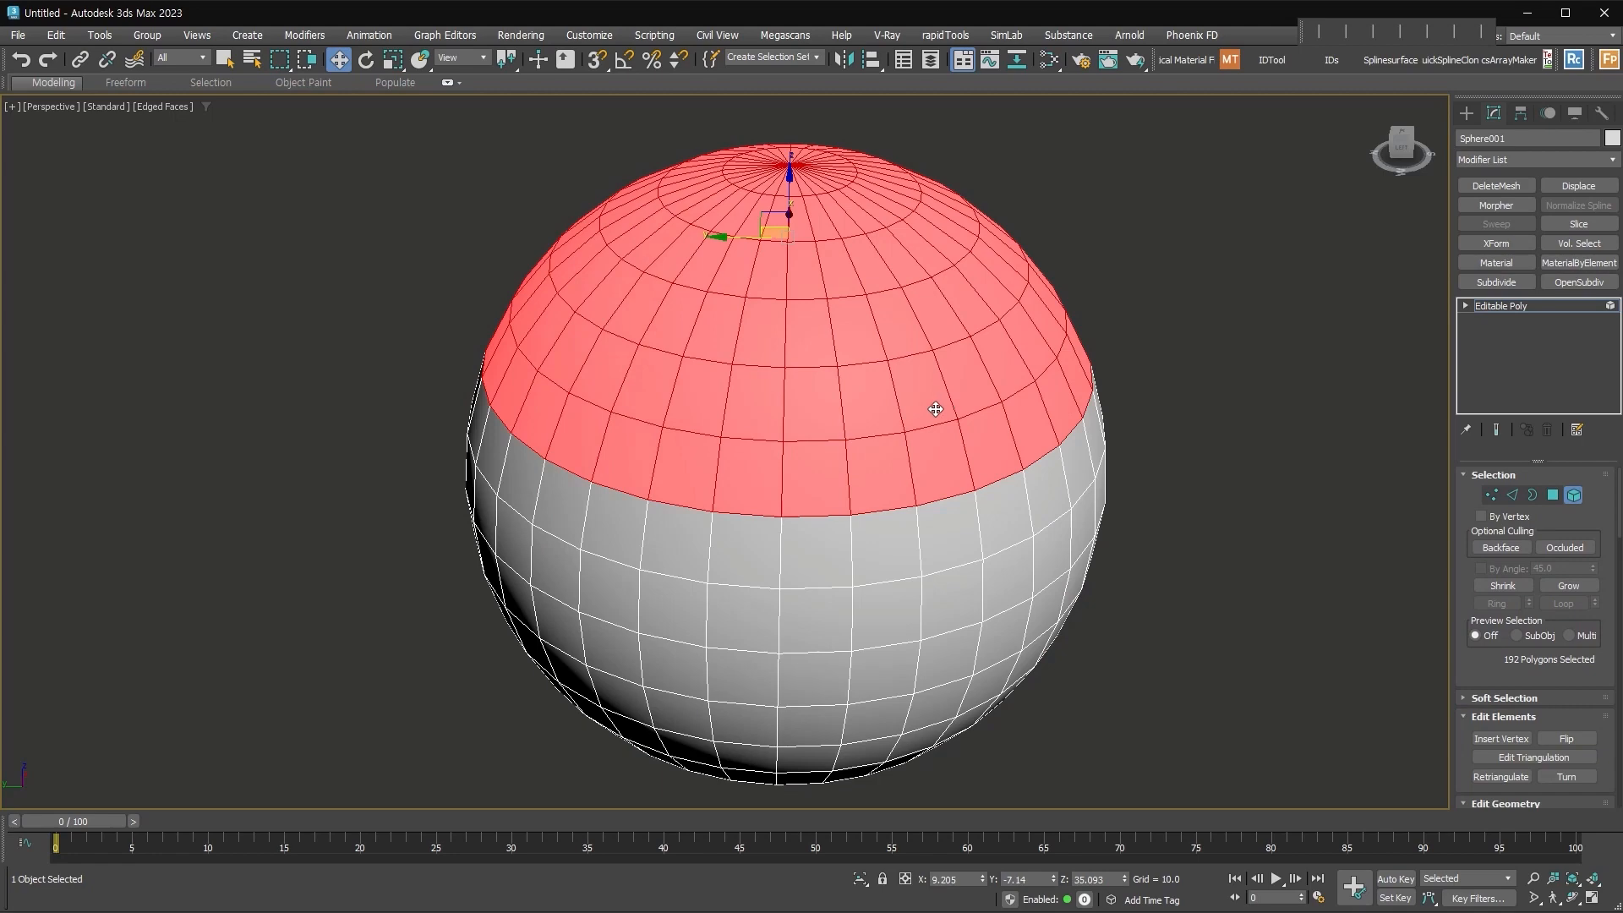
click(1553, 495)
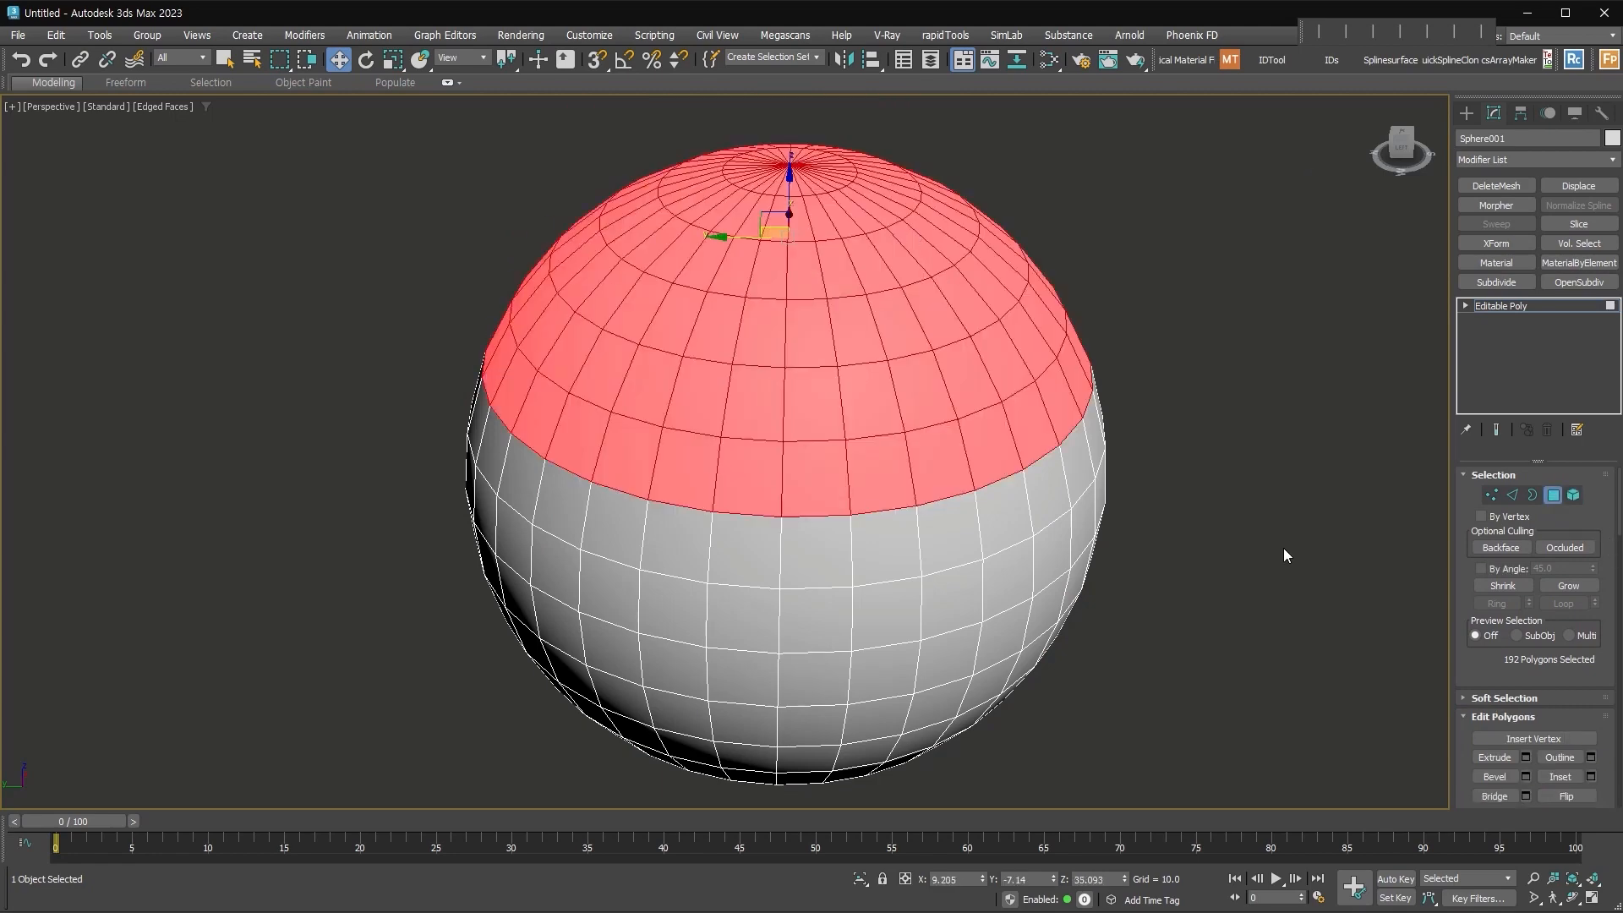
Step: From polygon level, select the whole upper element and the whole lower element in turn, and clear the selection
click(1283, 547)
double_click(977, 442)
double_click(994, 573)
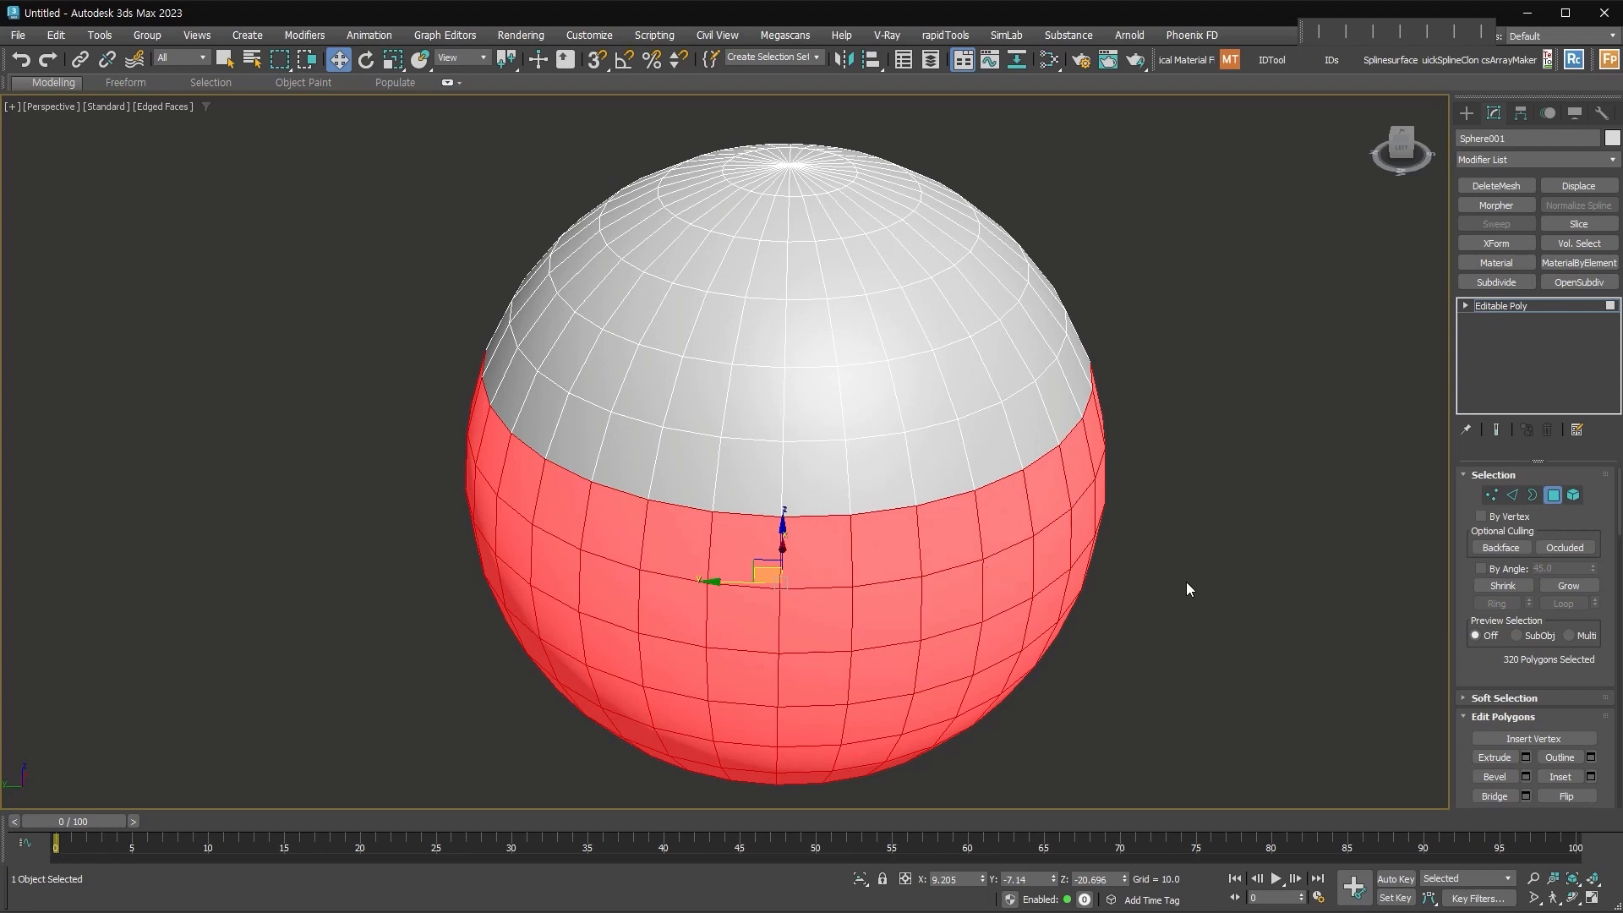
click(1175, 608)
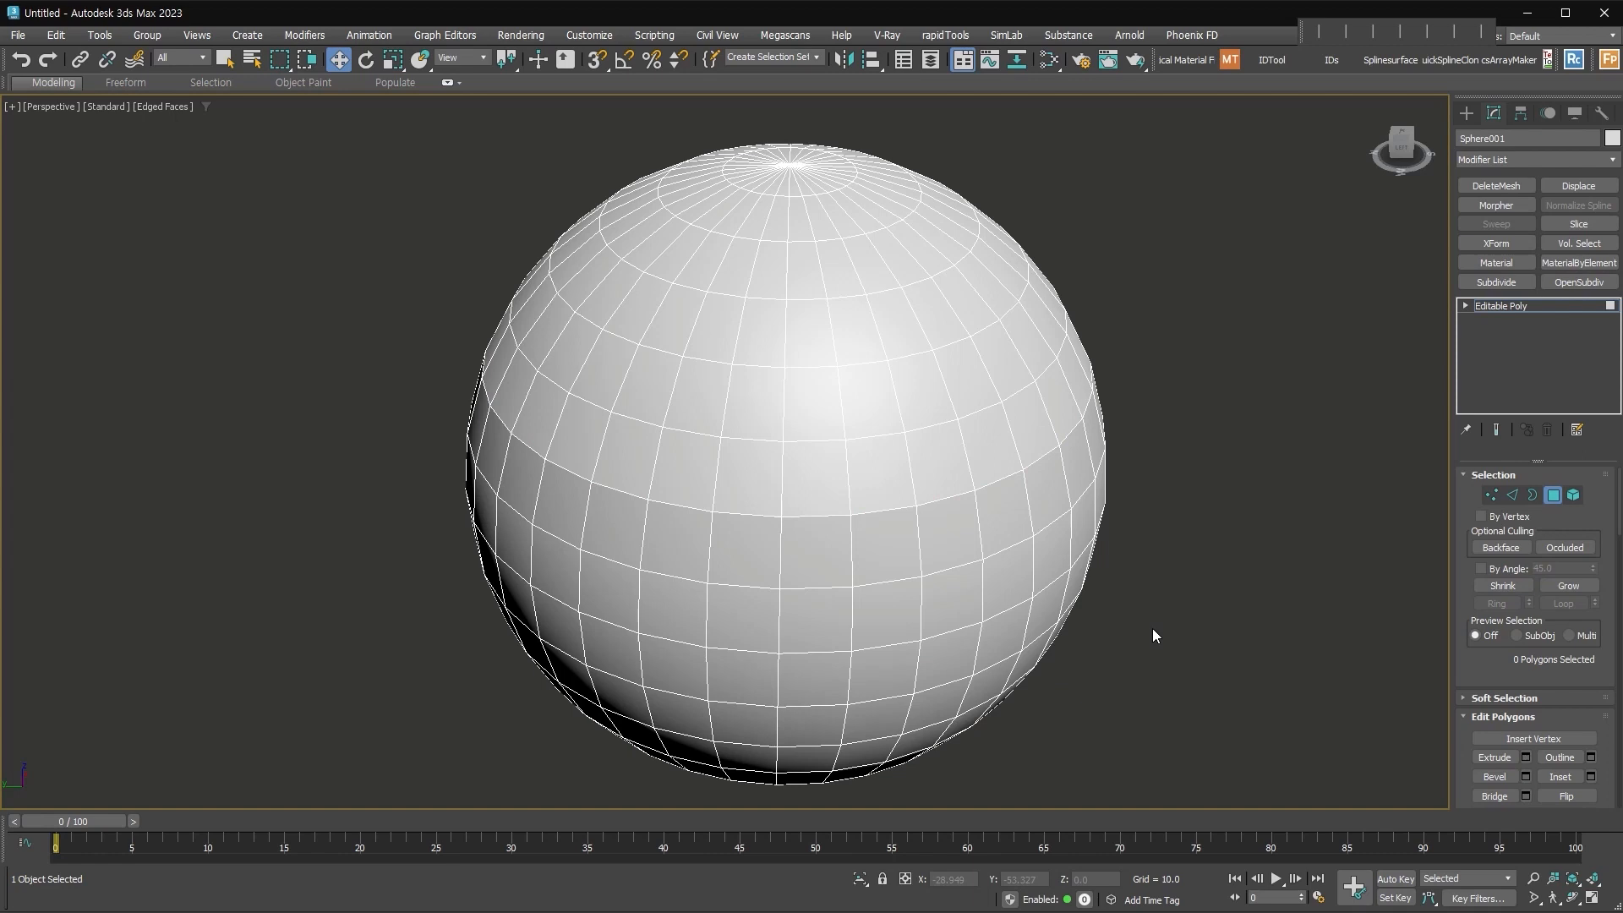
Step: Use Point To Point Selection to select a rectangular outline of polygons on the sphere's front, and clear the selection
alt+middle_drag(1153, 627, 1159, 550)
click(761, 478)
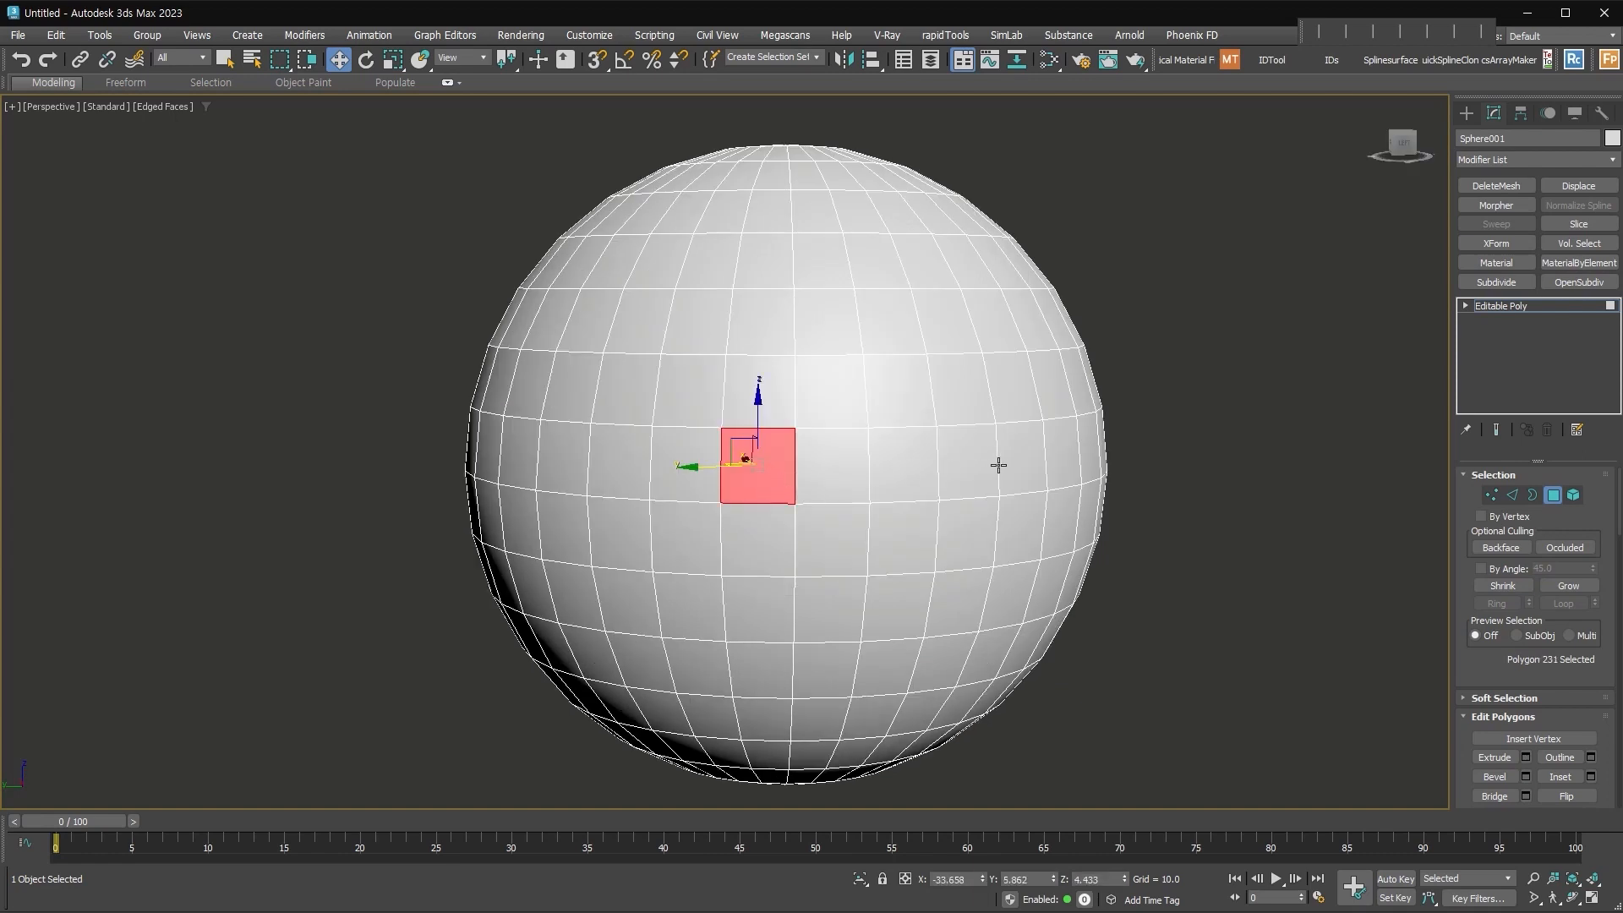
key(shift+q)
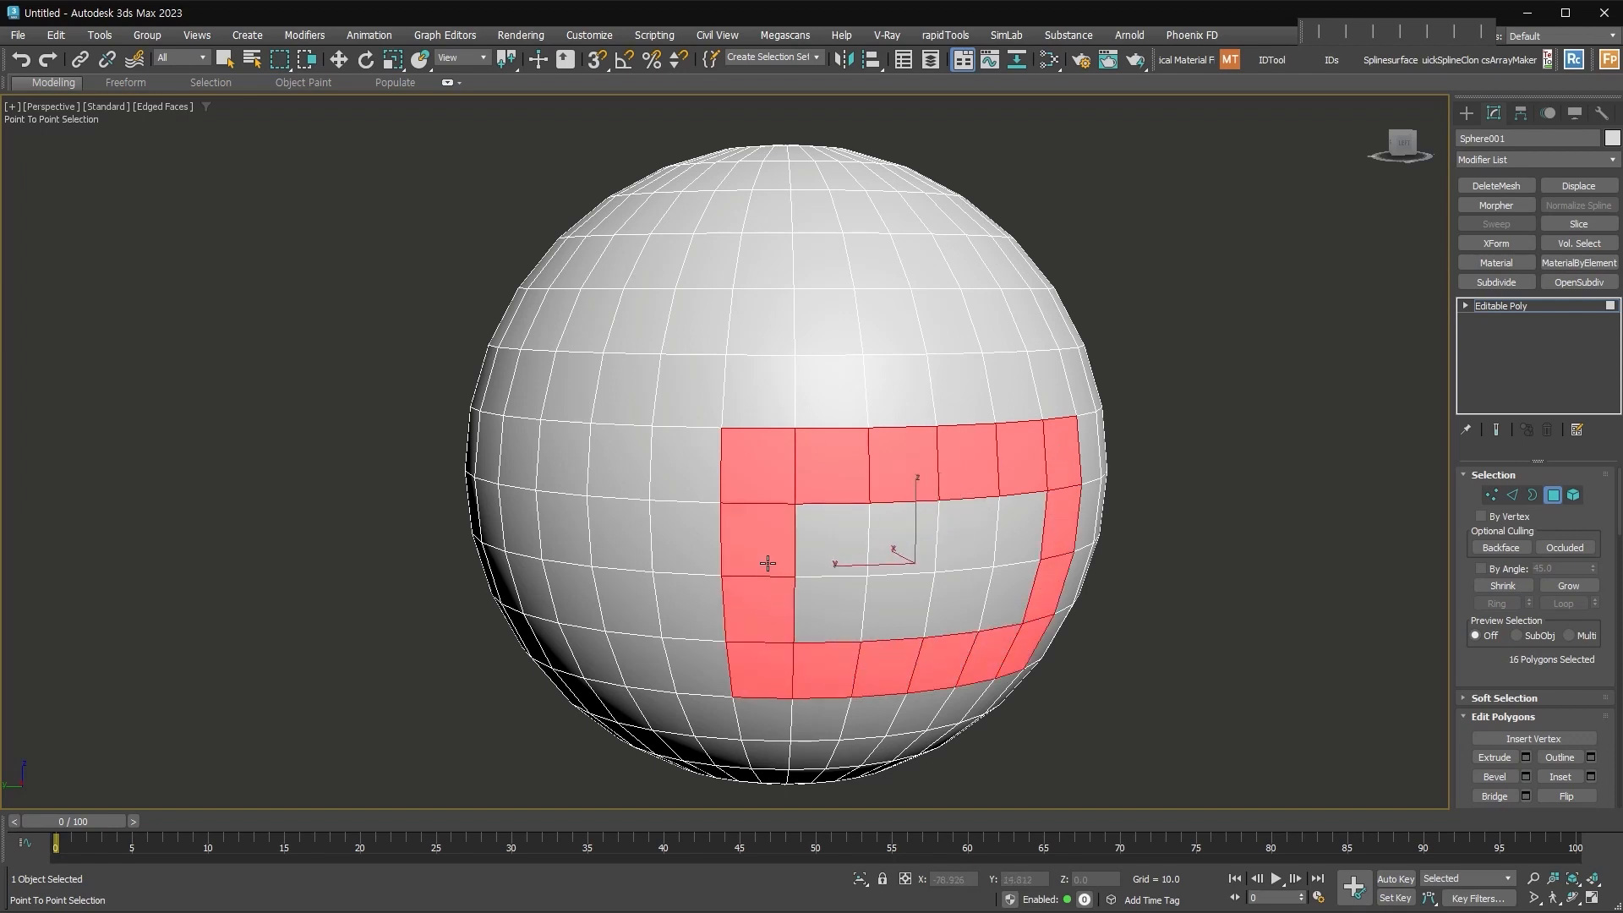
key(w)
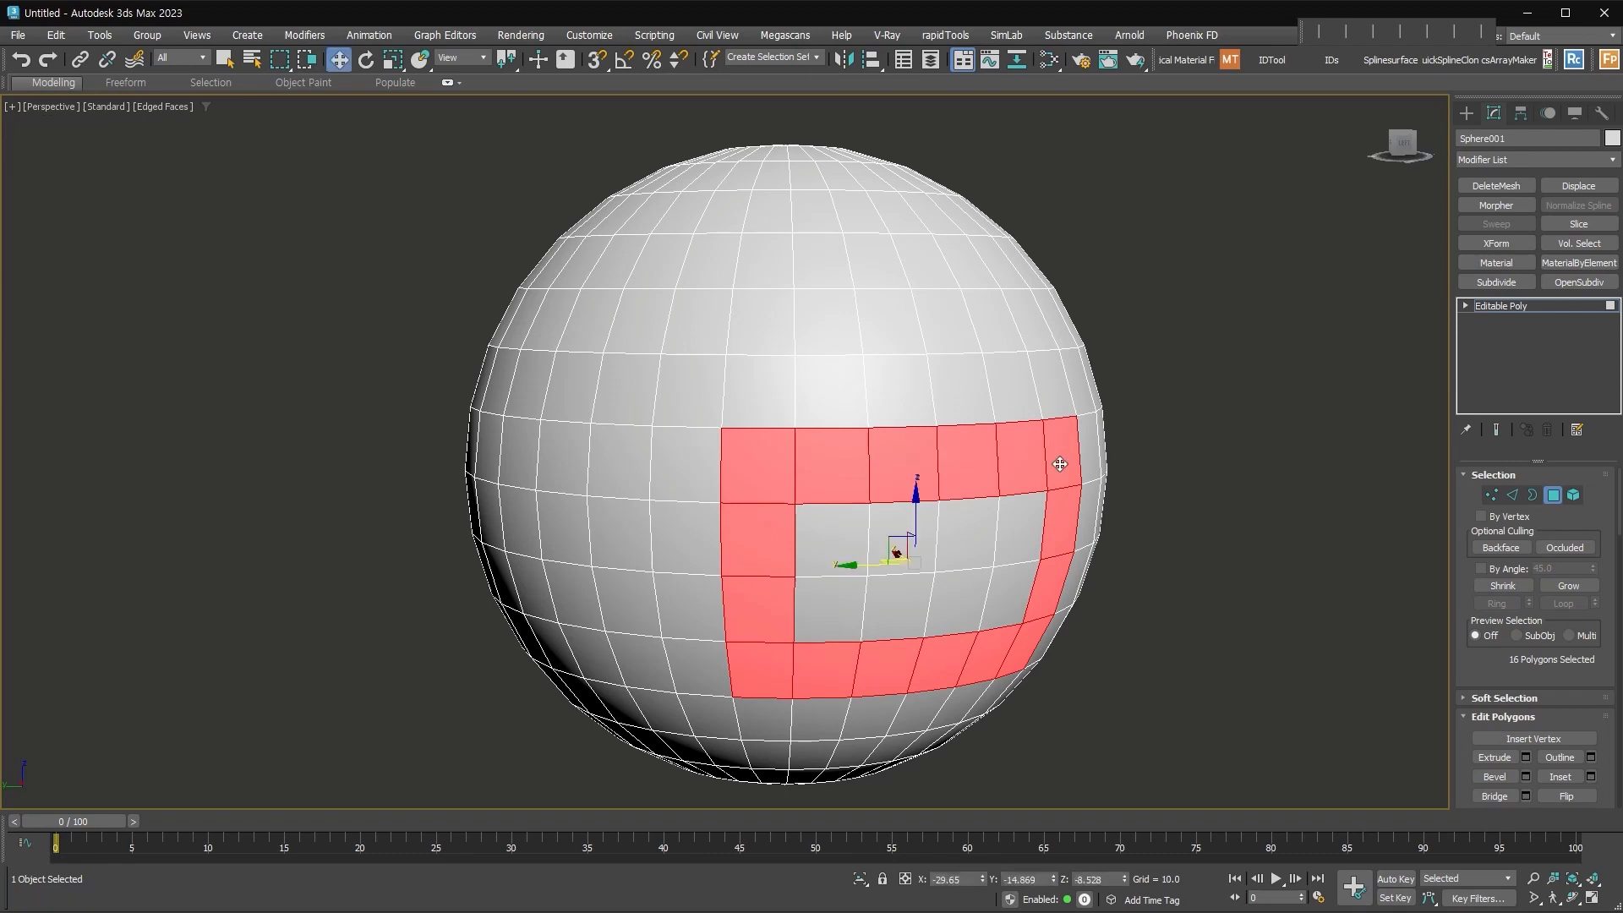
click(1229, 666)
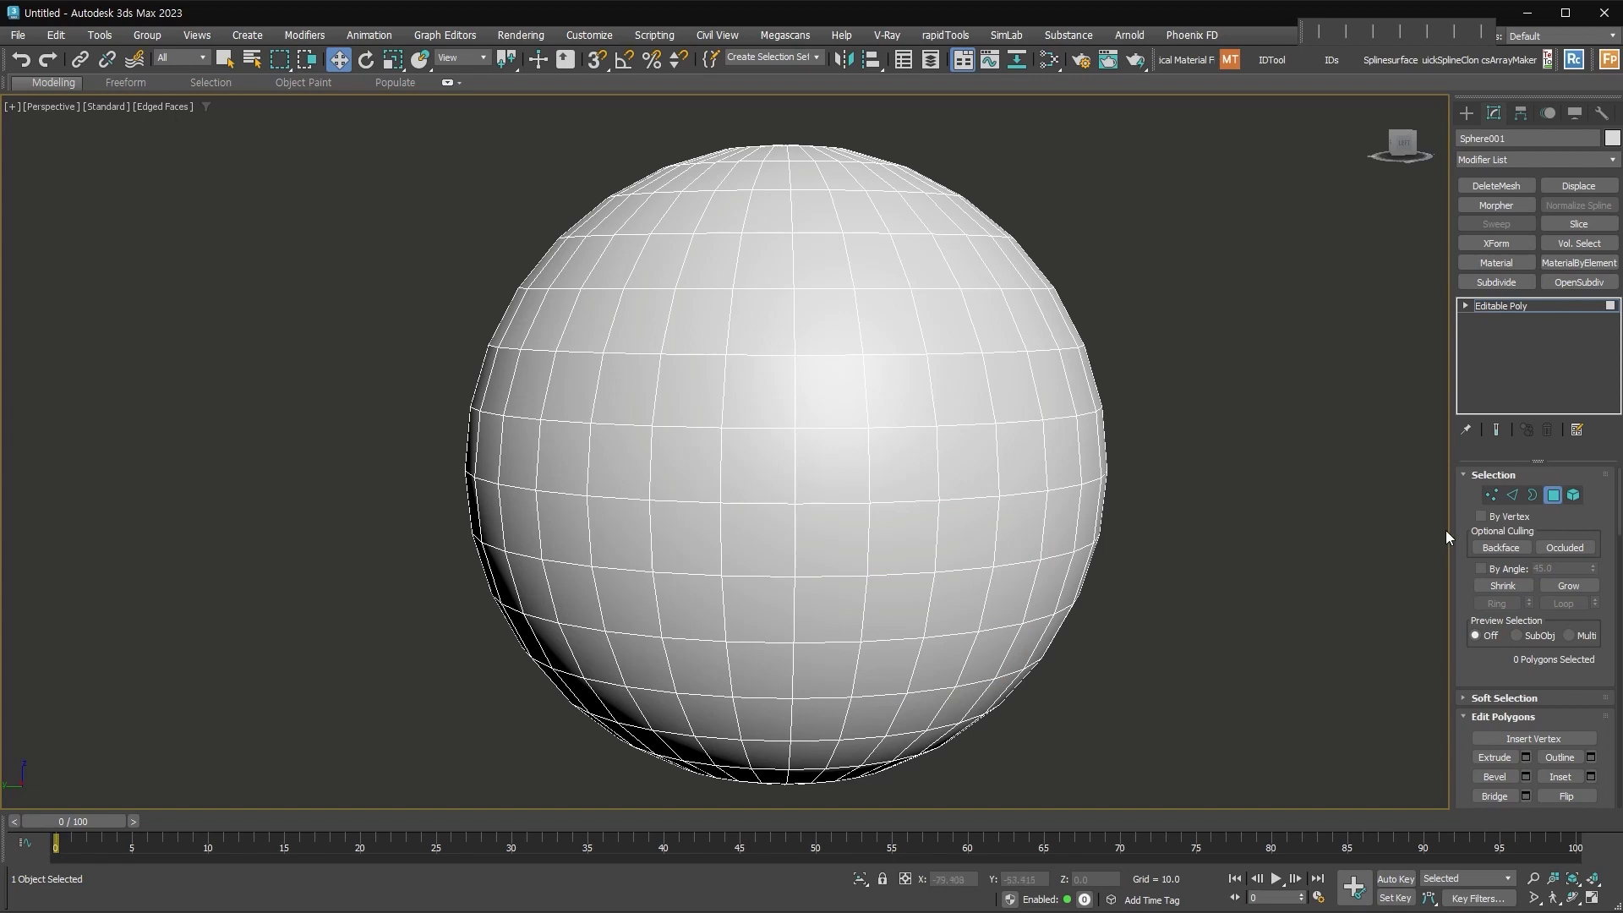
Step: Select one vertex on the sphere's front and convert the selection to the four polygons around it
key(1)
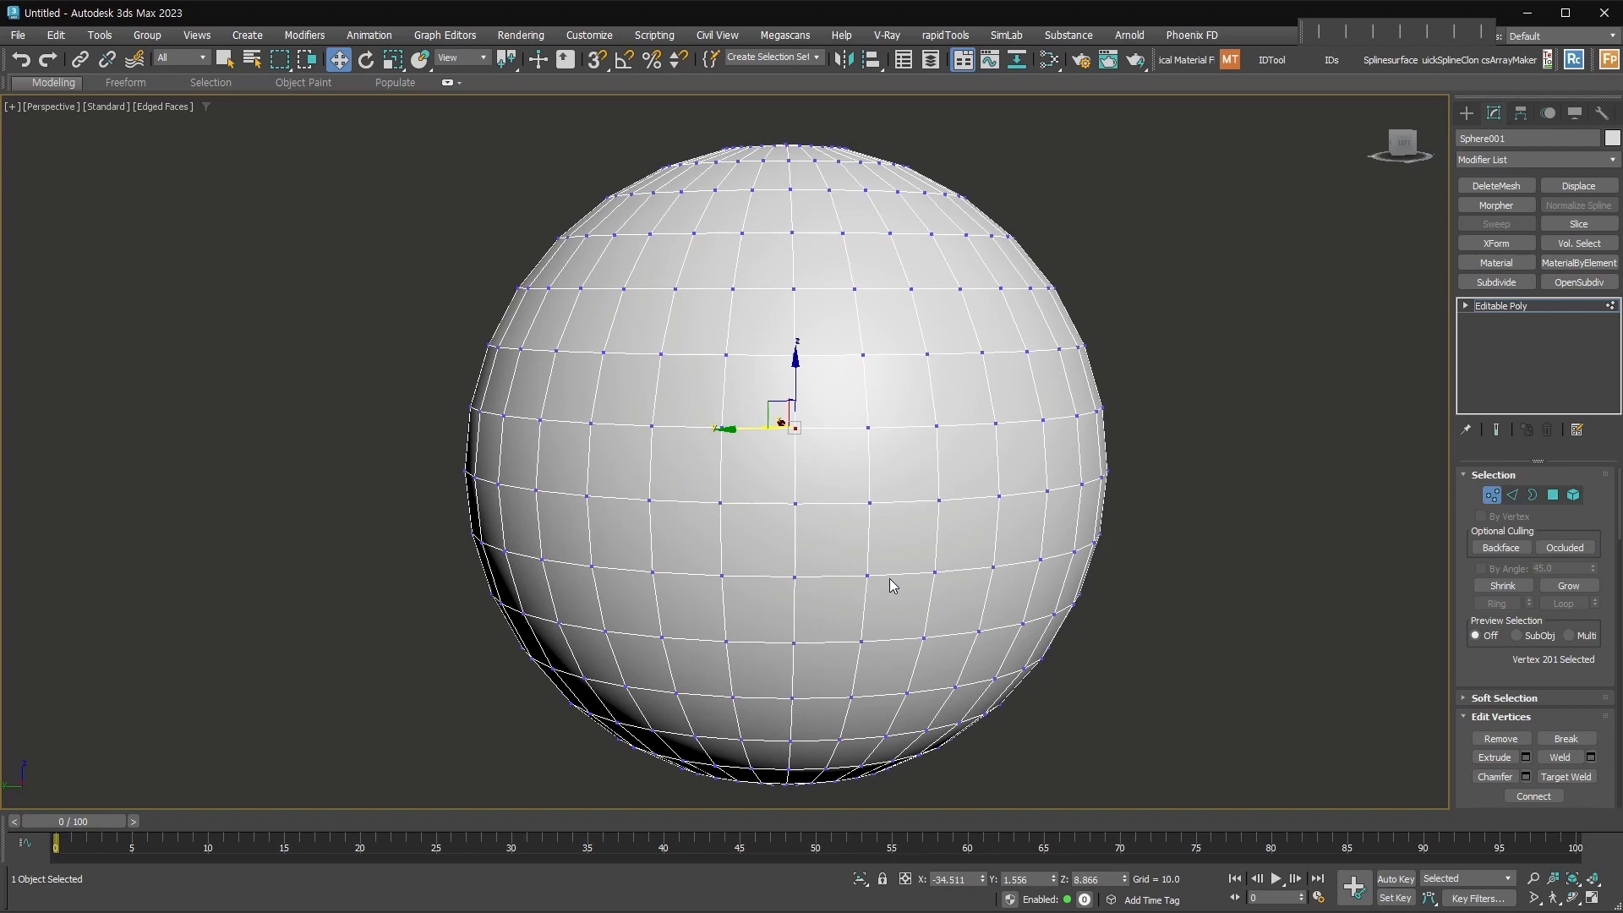
click(871, 502)
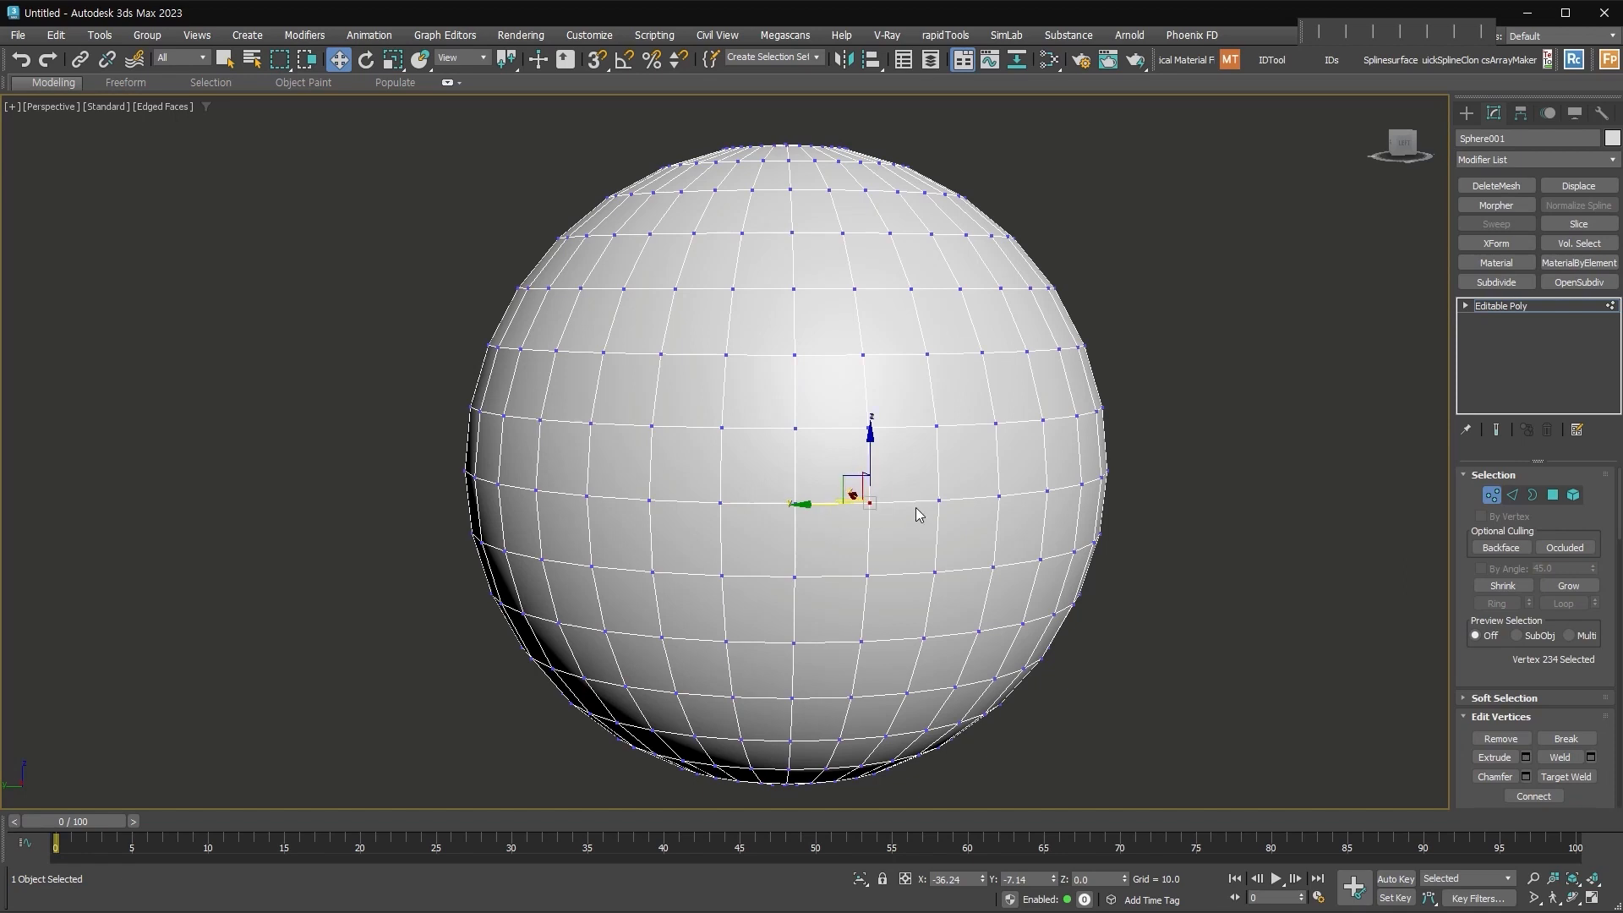
click(1552, 496)
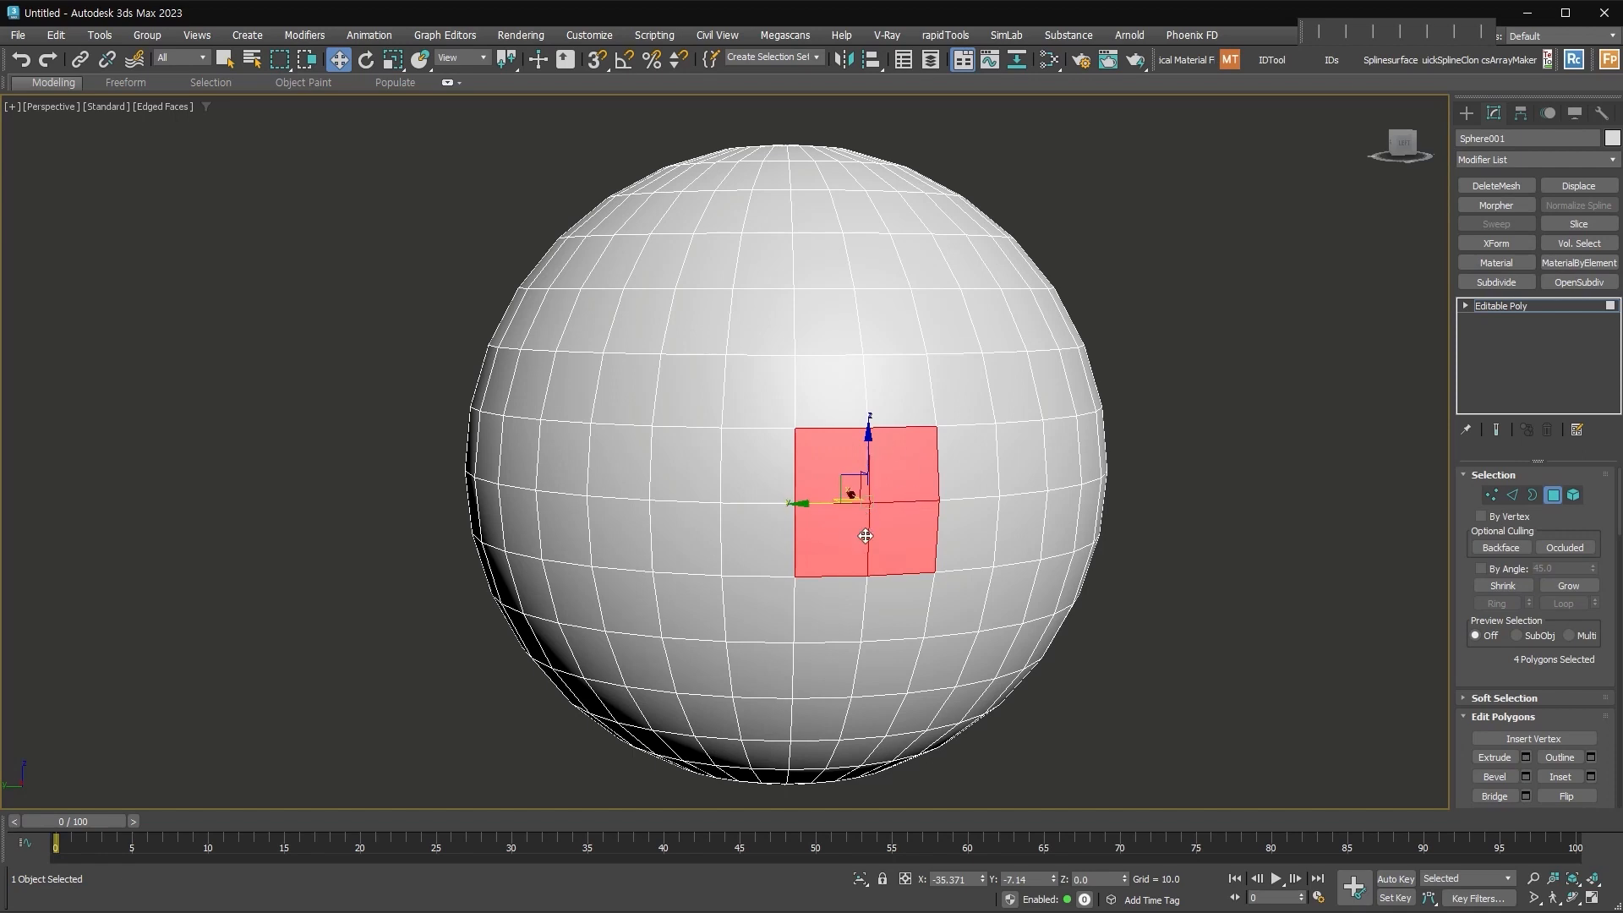
Step: Convert the selected vertex to its four connected edges, return to the four polygons, and convert those to their outline edges
click(1513, 497)
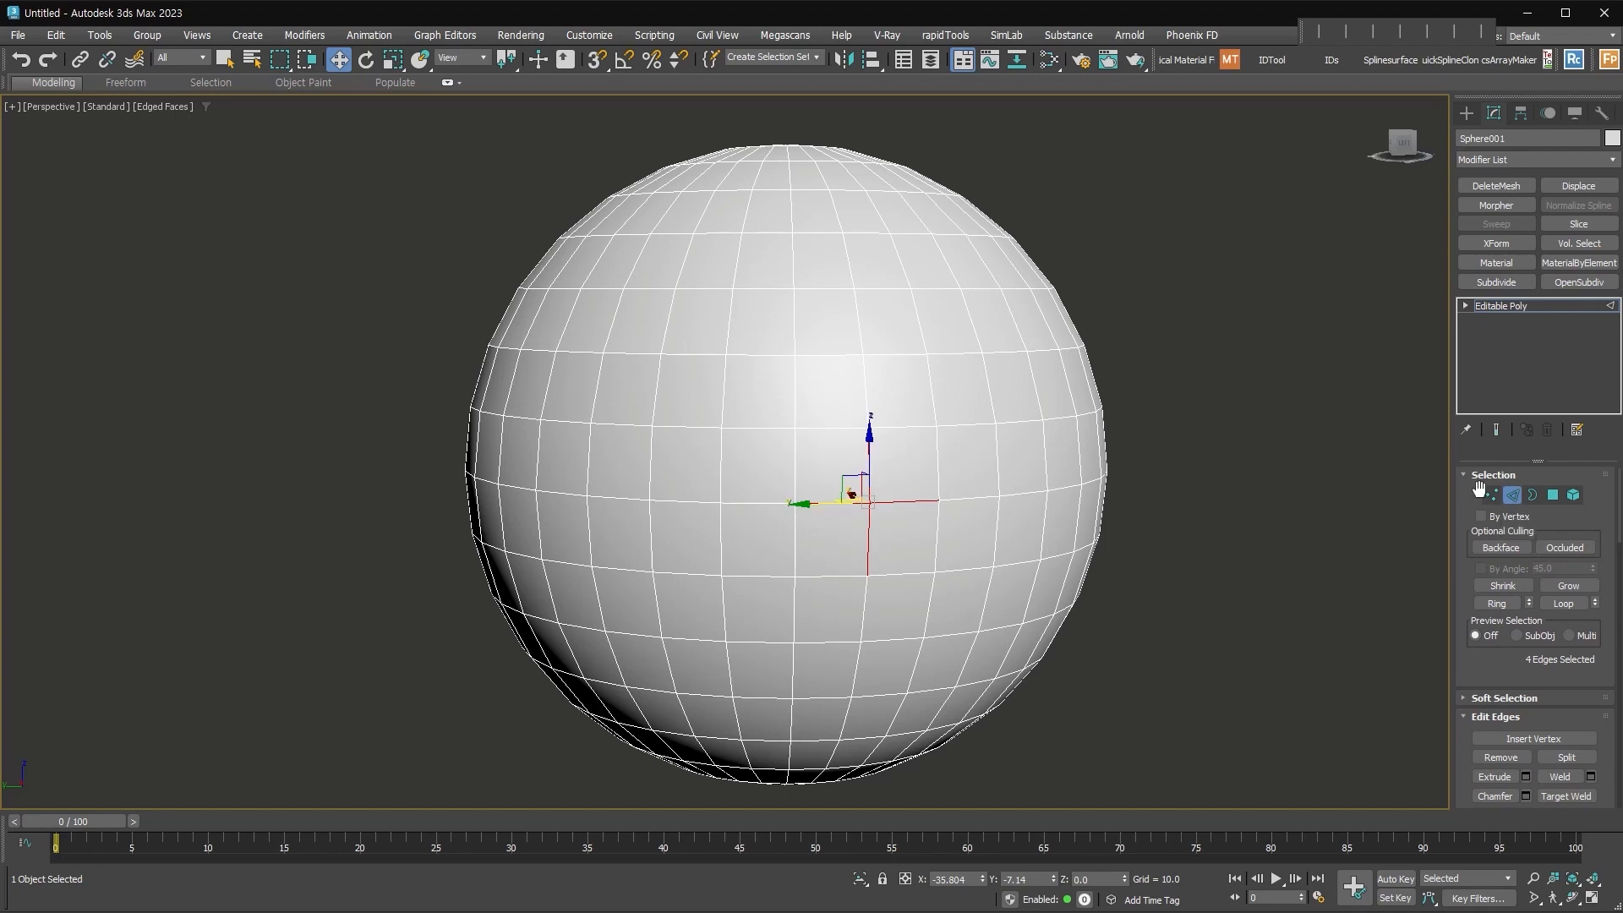
click(1552, 496)
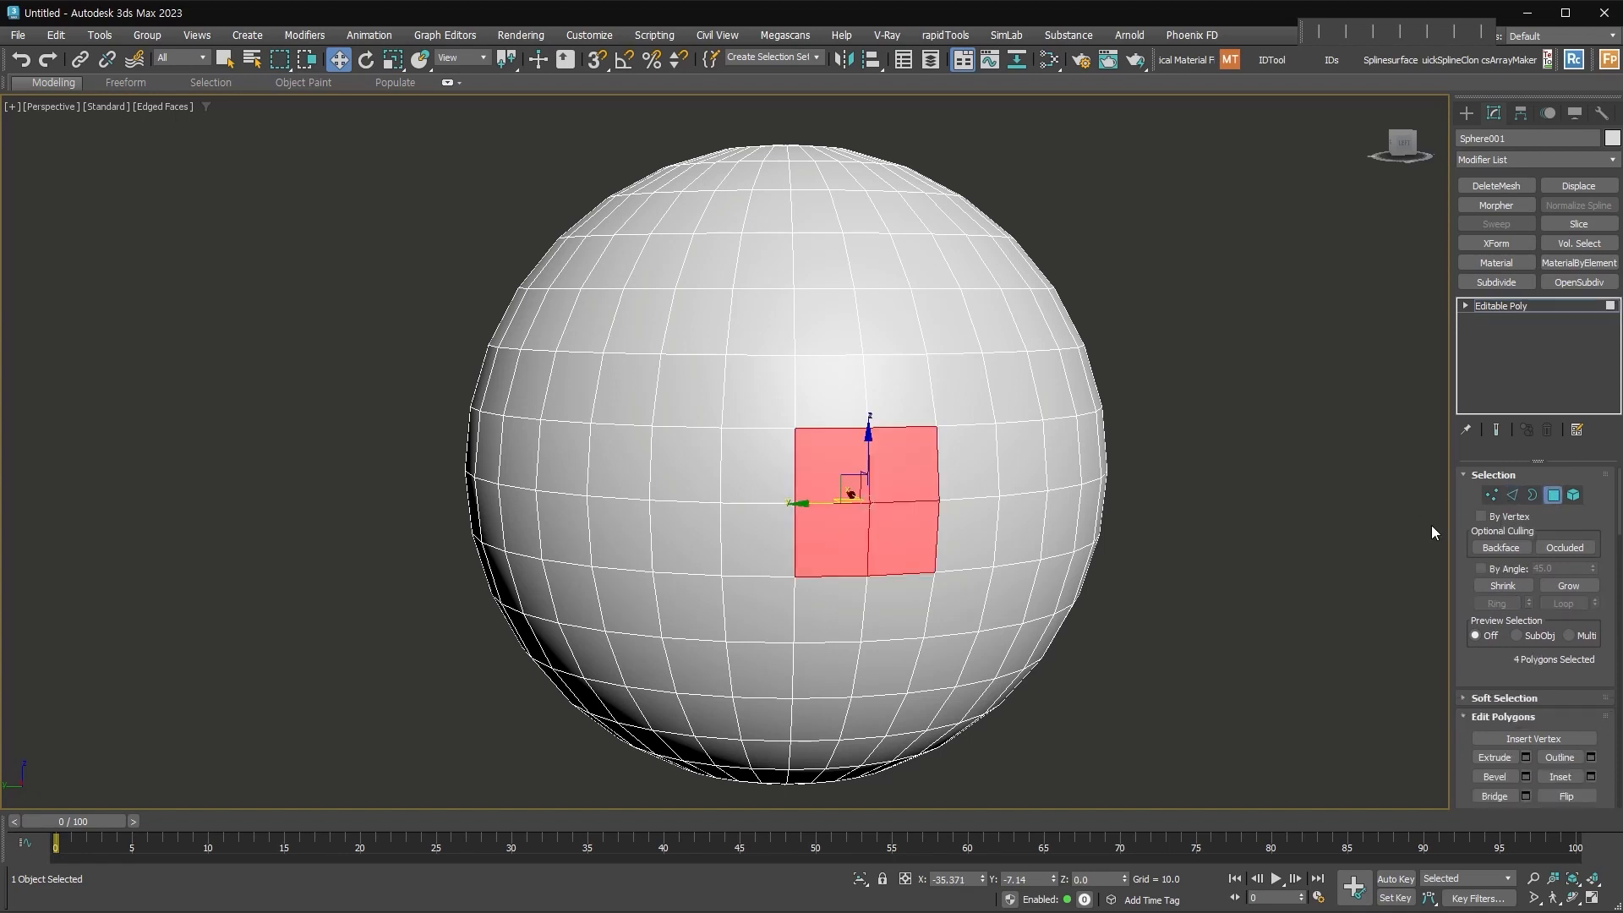
click(1512, 495)
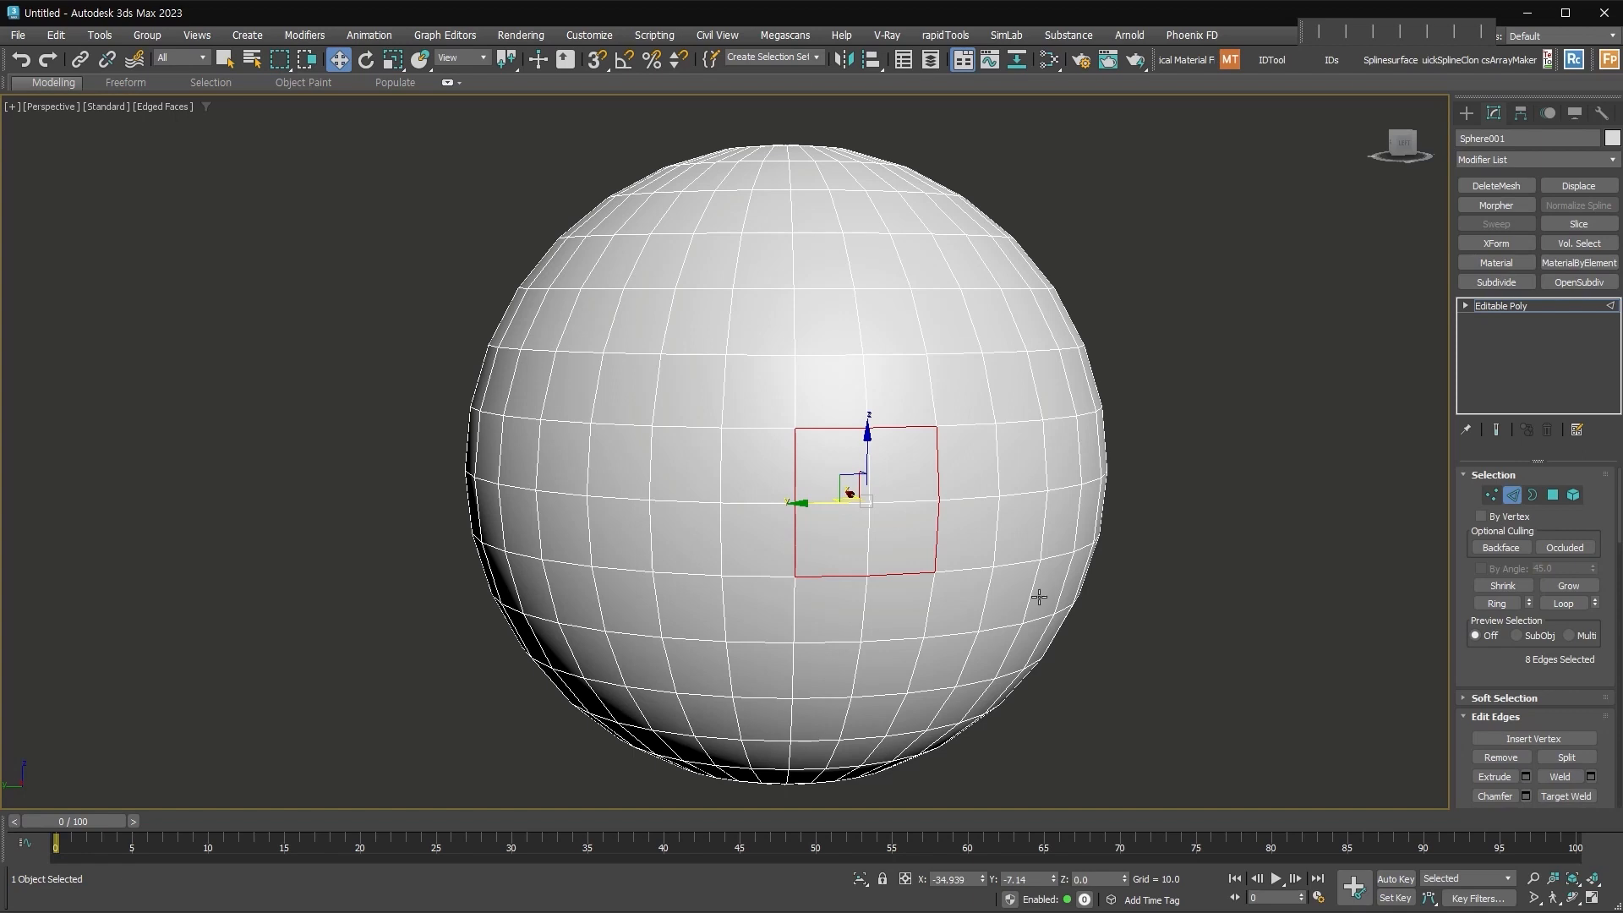
Step: At polygon level, add the two neighbouring polygons beside the four-polygon block to the selection, and go to vertex level
click(1552, 494)
ctrl+click(975, 460)
ctrl+click(976, 528)
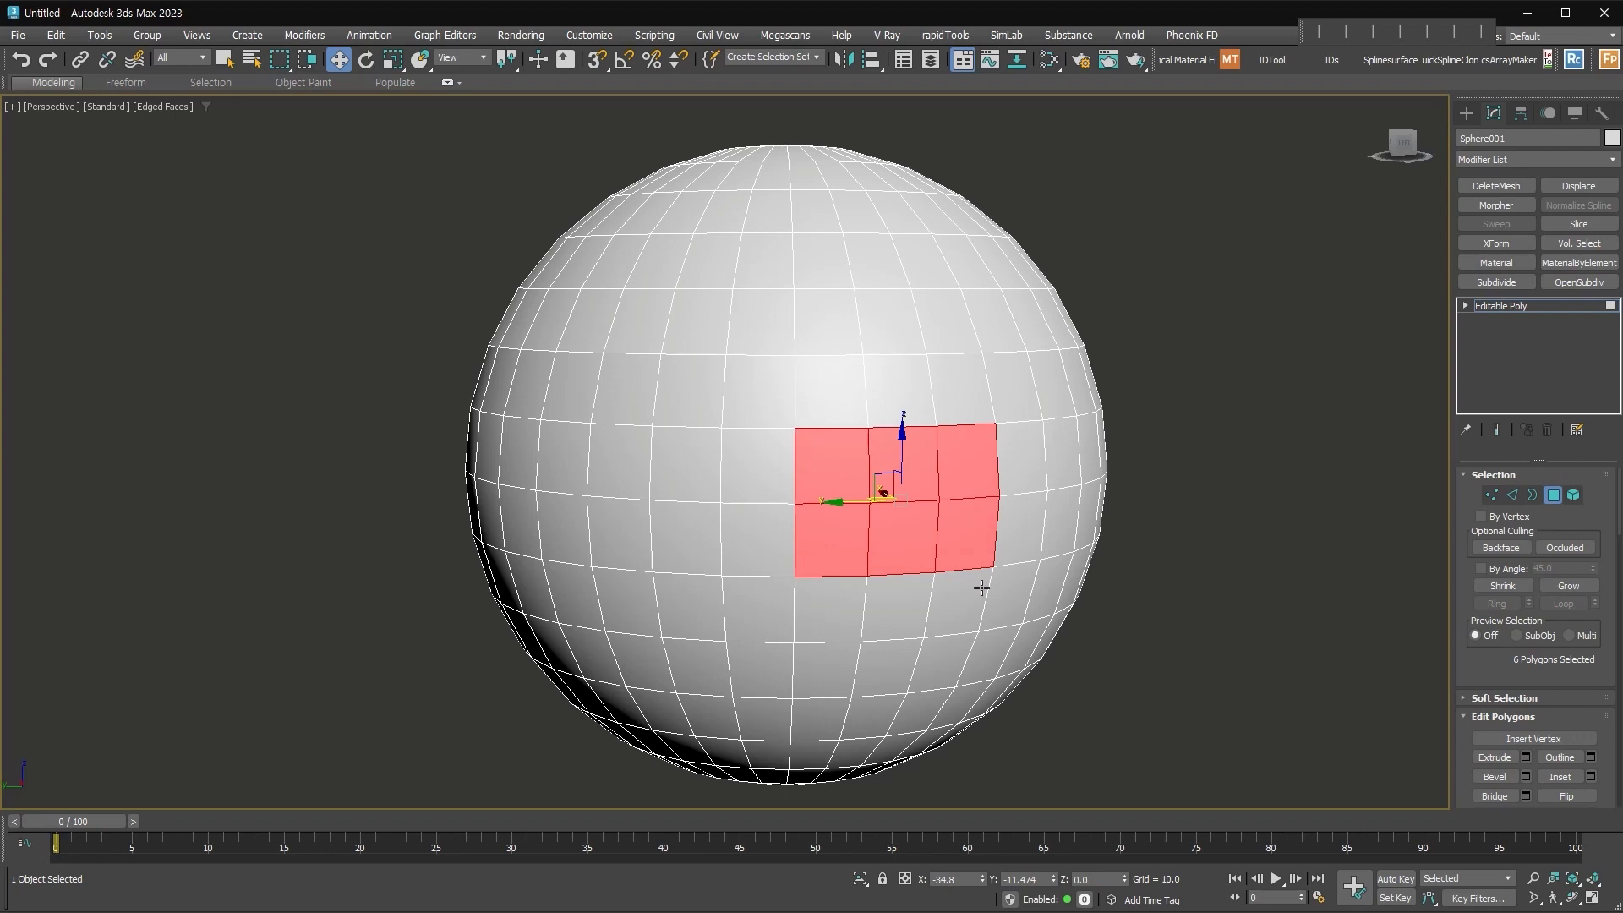
click(1491, 497)
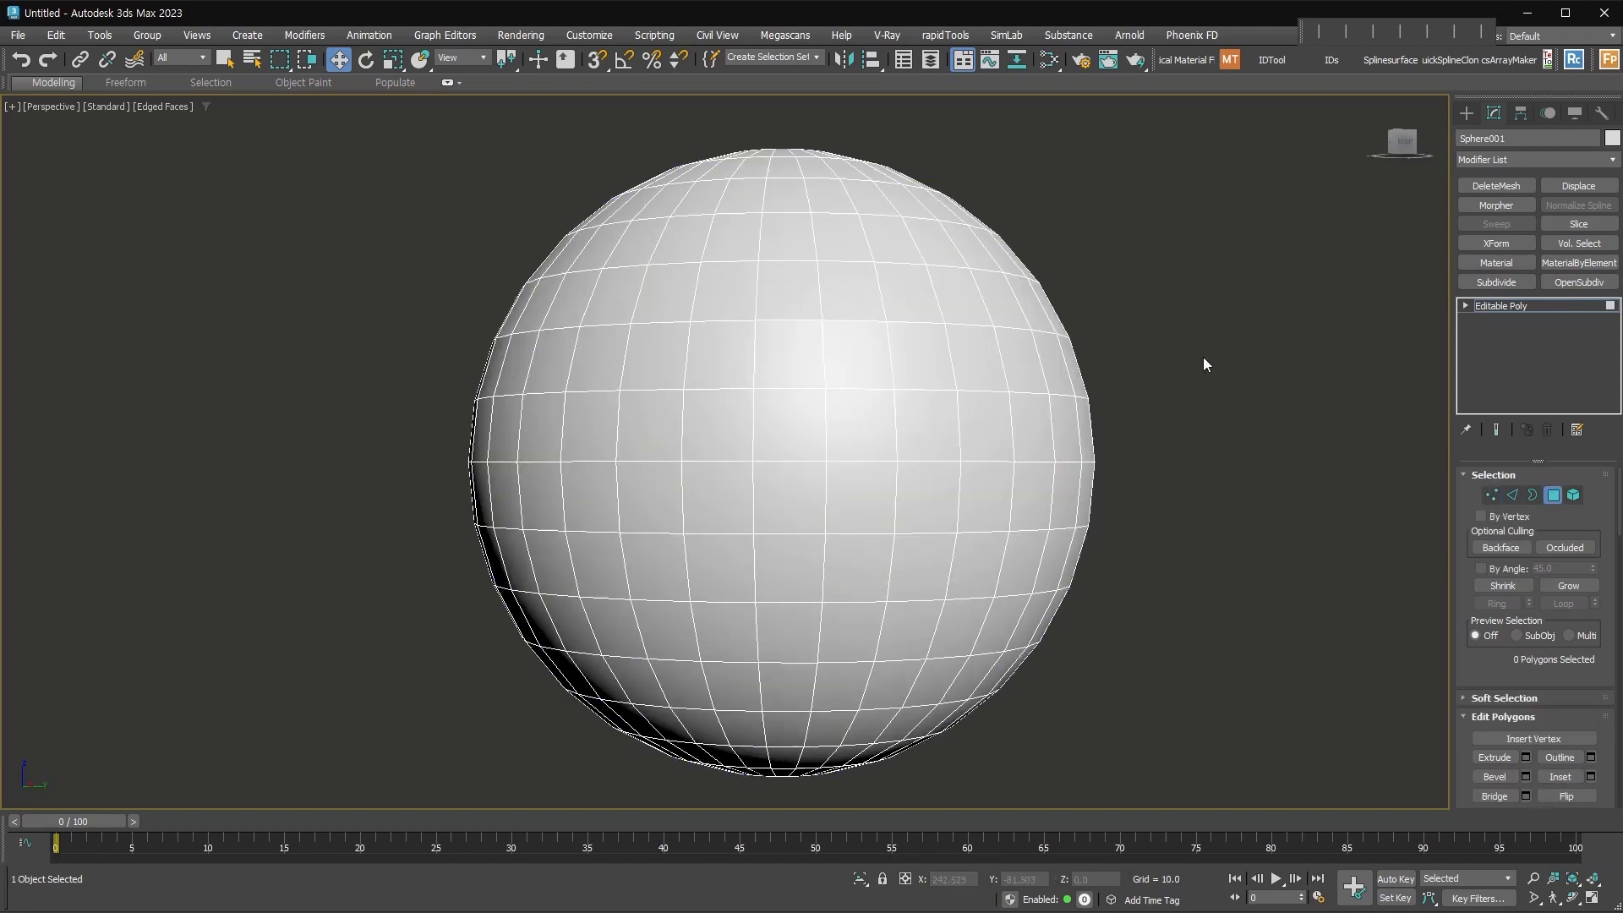
Step: Select all polygons of the sphere's upper half and delete them, leaving an open bowl
drag(336, 140, 336, 139)
alt+middle_drag(575, 427, 851, 414)
ctrl+drag(1091, 194, 402, 357)
key(Delete)
alt+middle_drag(924, 536, 1007, 524)
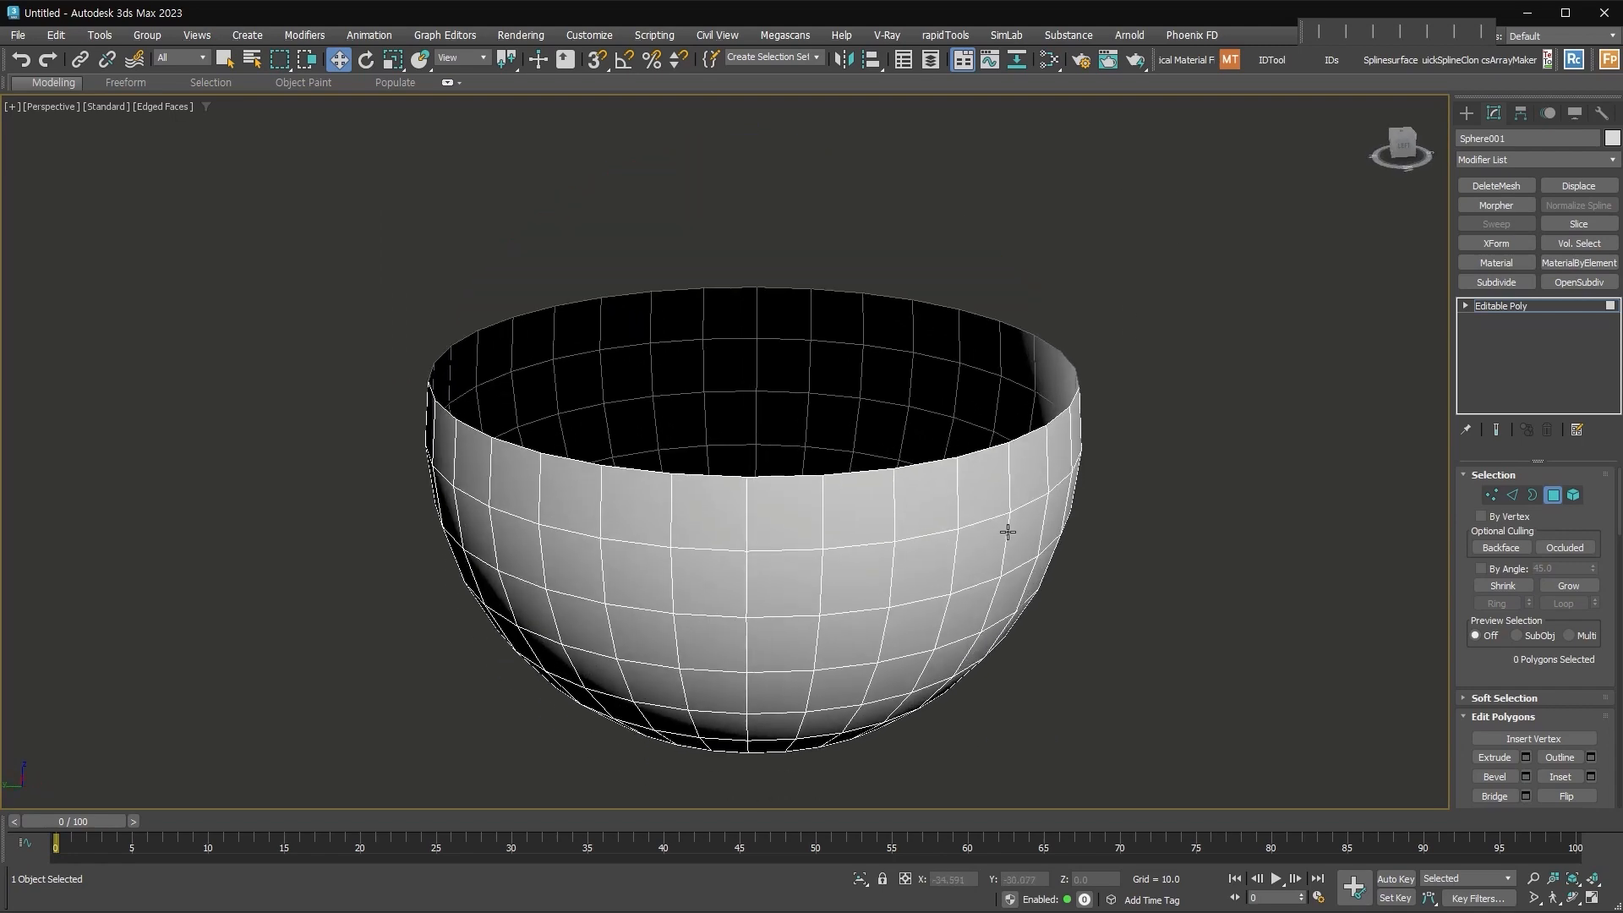
Step: Select the bowl's open rim as a border and convert it to edges and to the adjoining band of polygons
click(1533, 494)
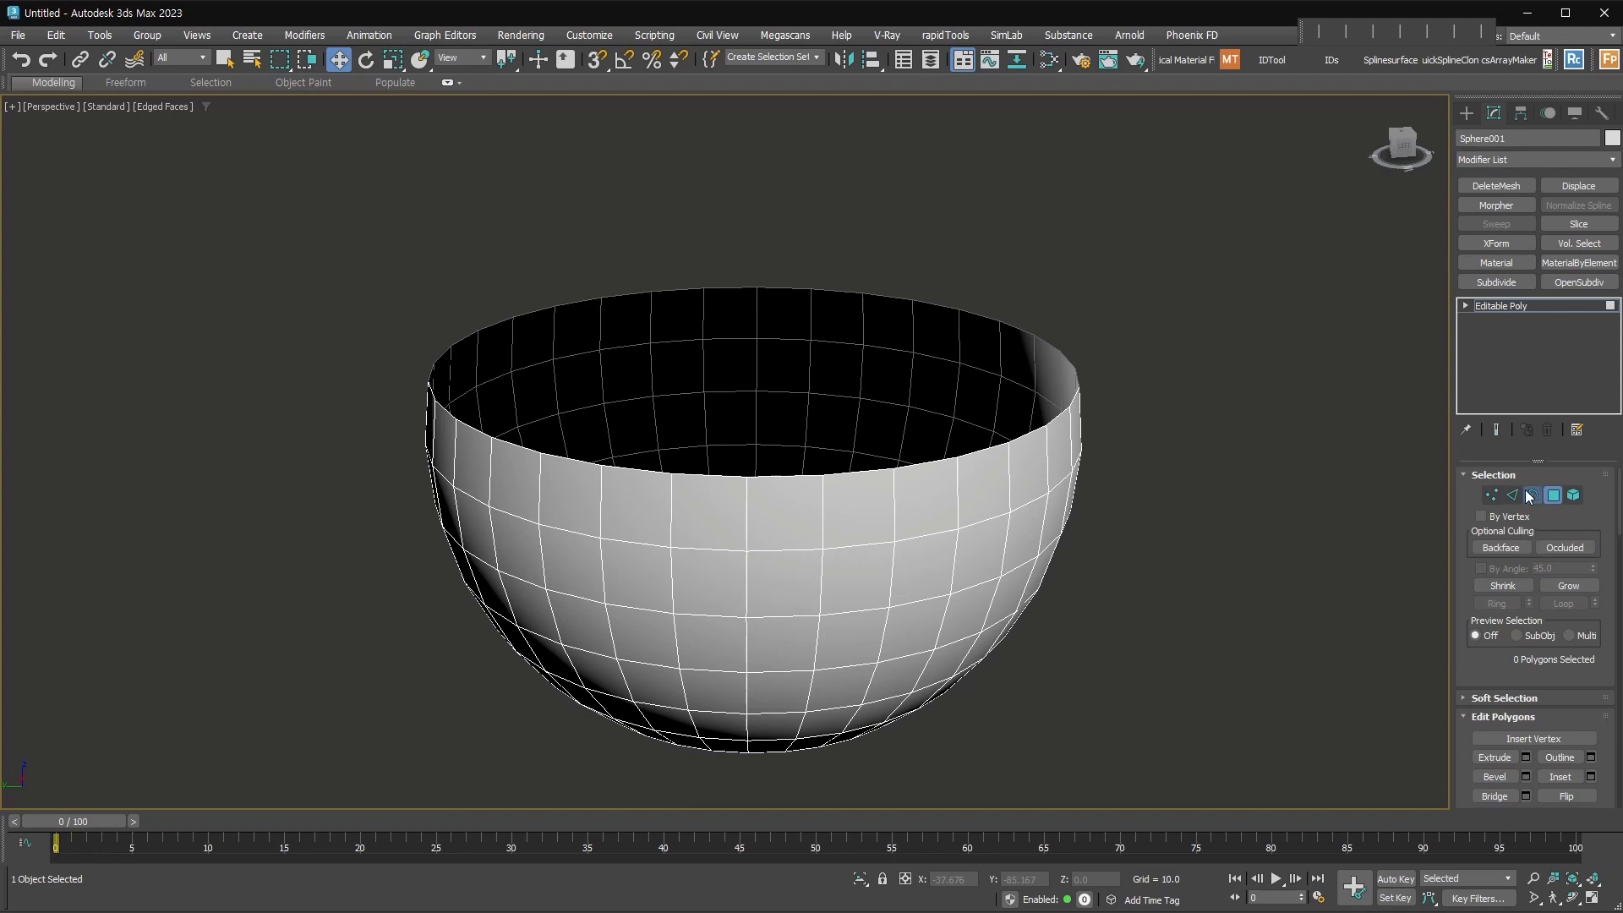
click(1059, 416)
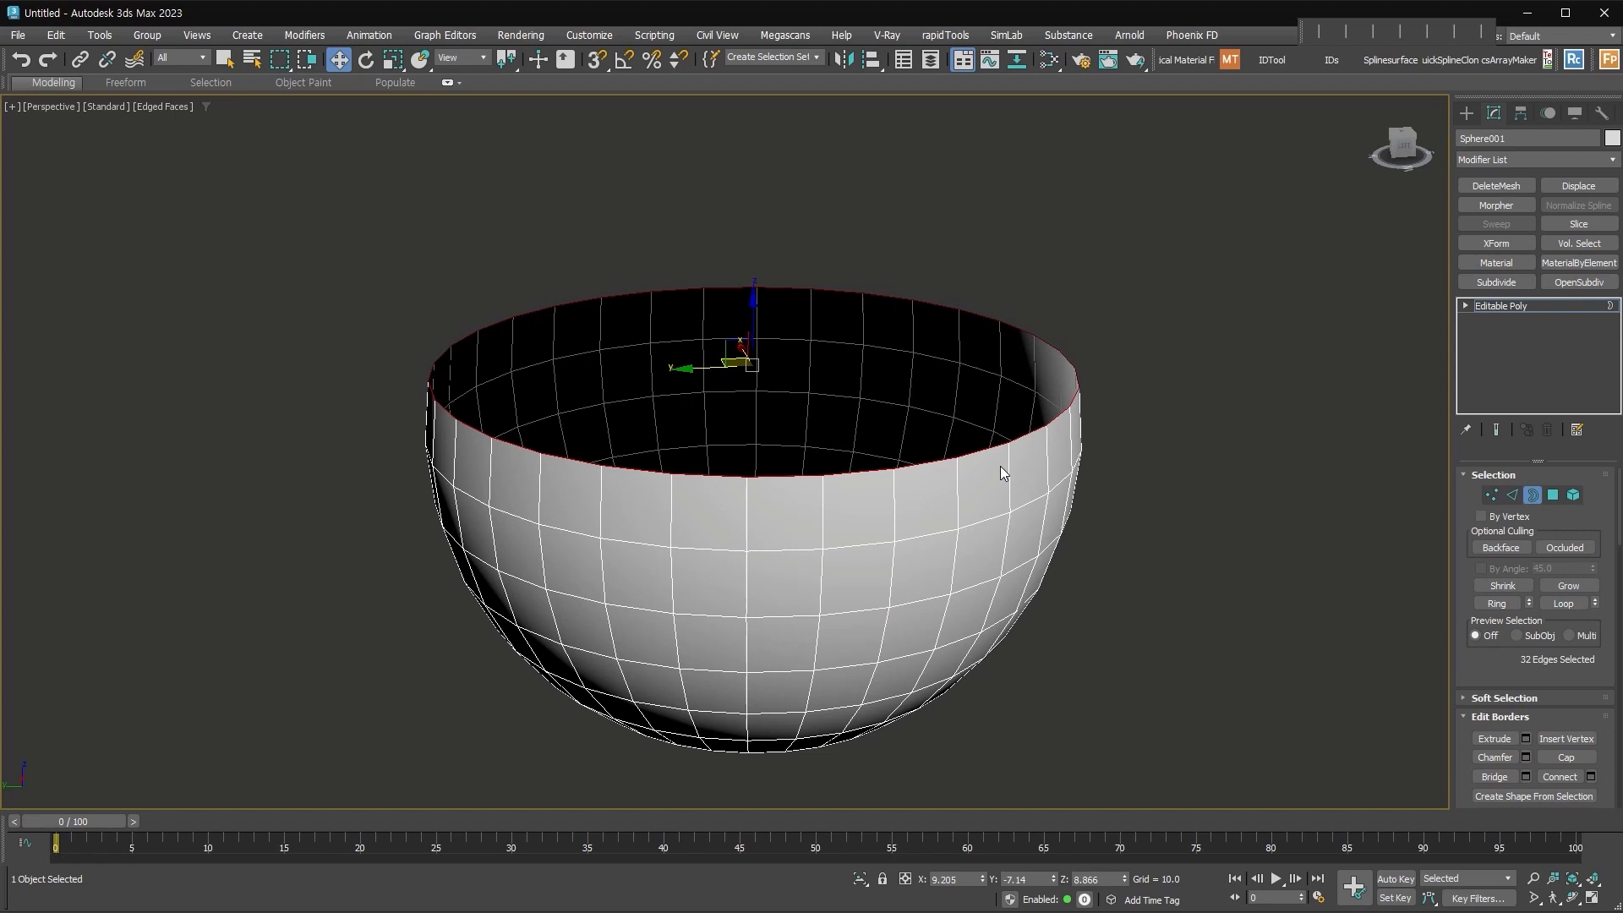
click(1515, 496)
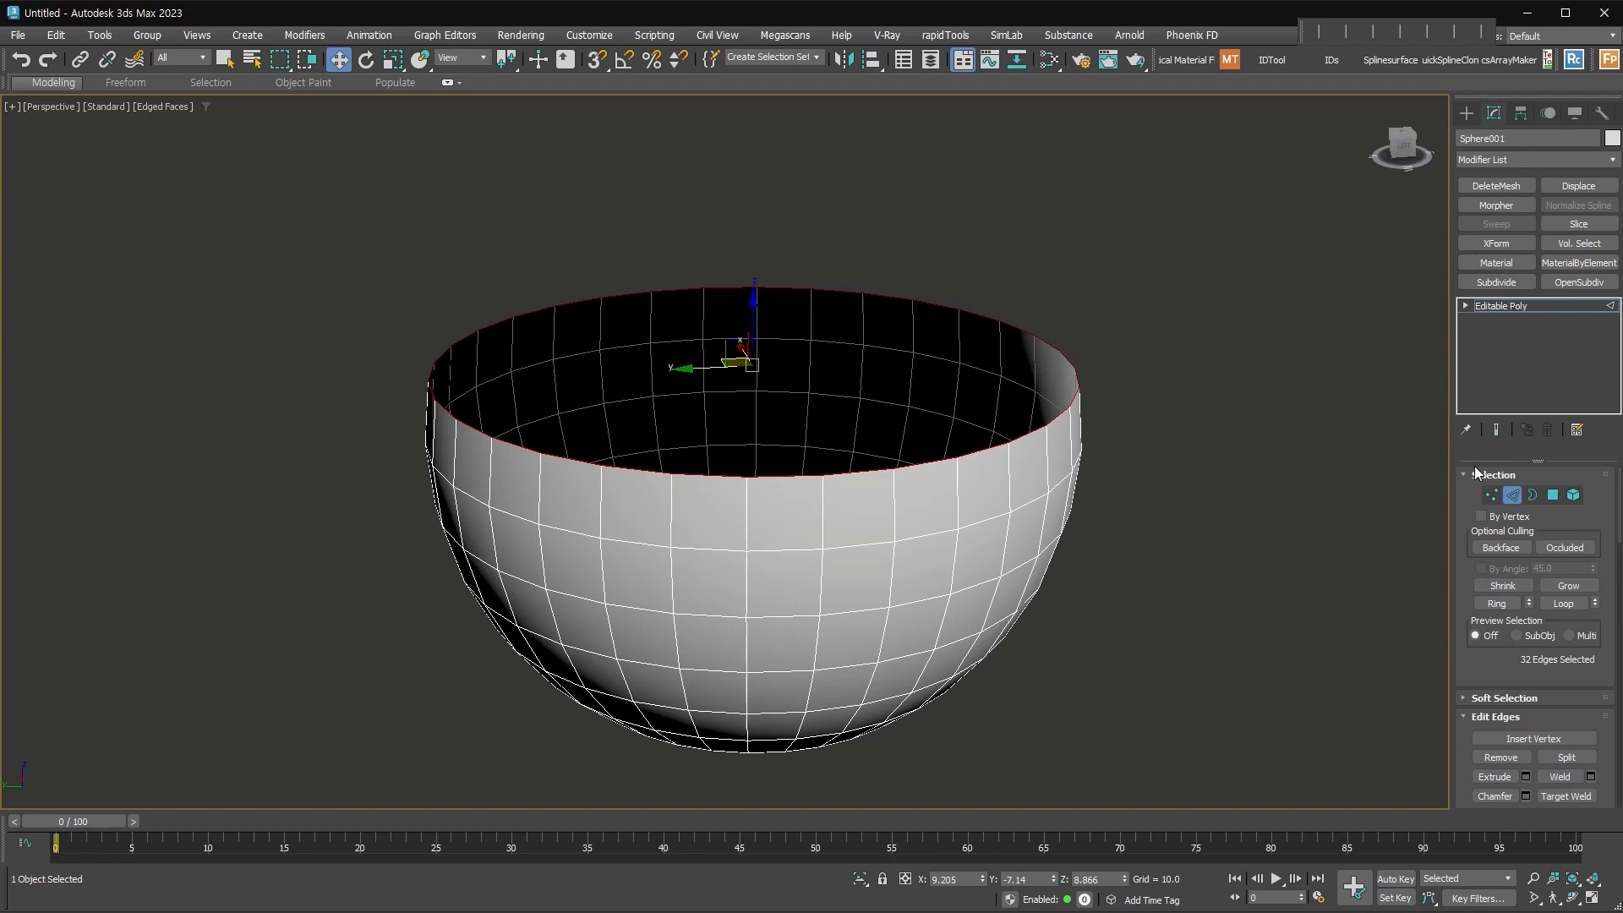
click(1552, 496)
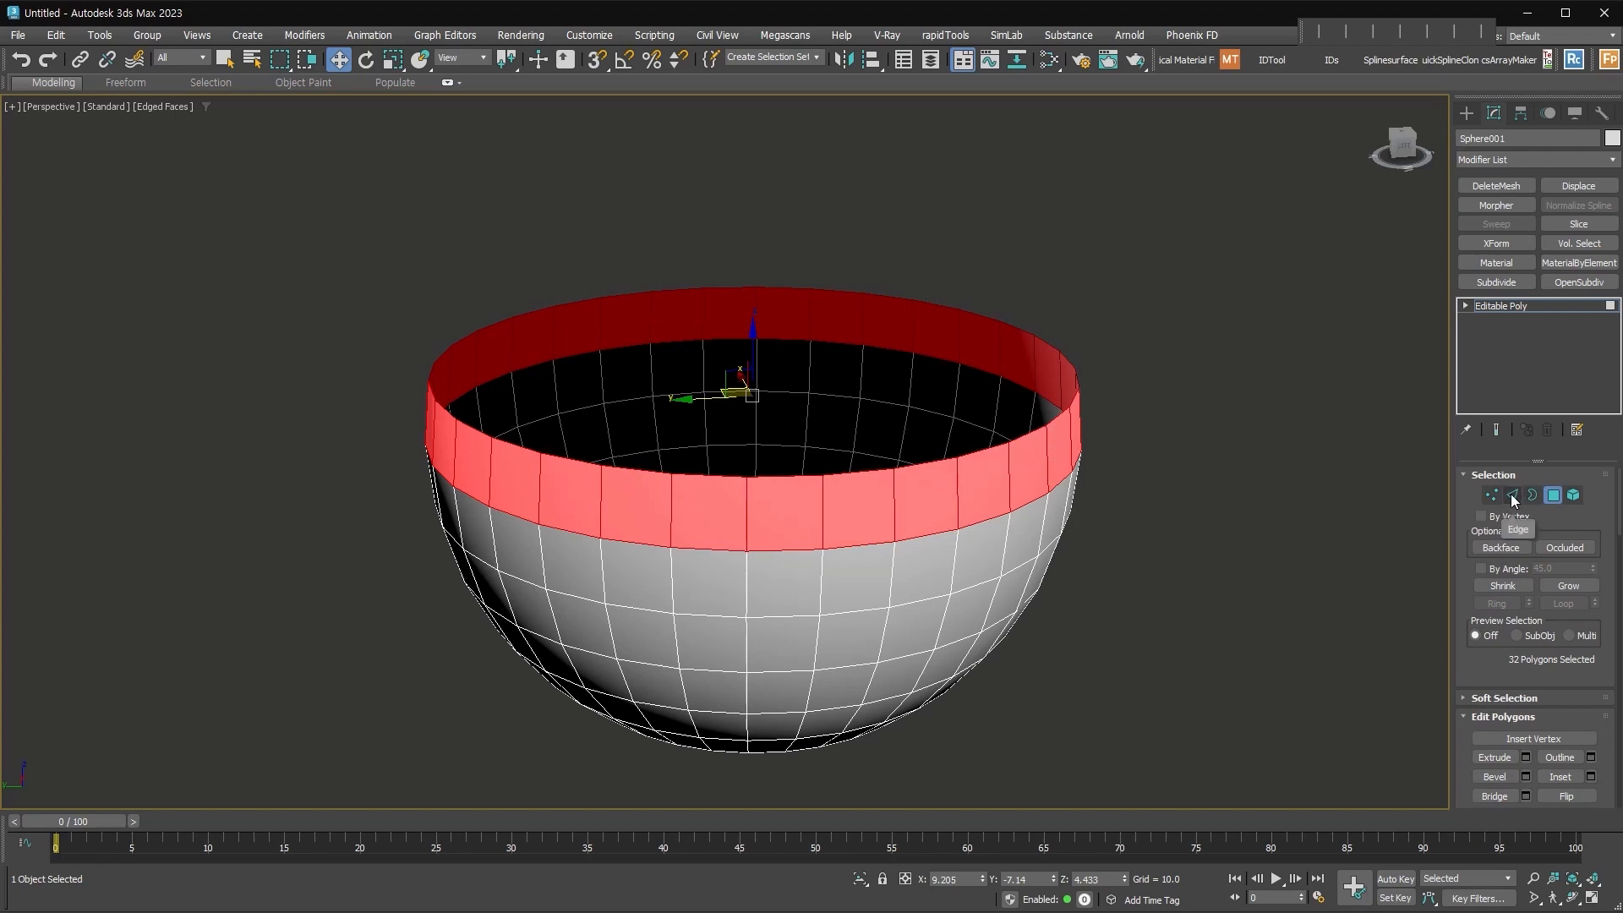
Step: Convert the polygon band to its rim and vertical edges, and remove the rim from the selection at edge and border level
click(1512, 496)
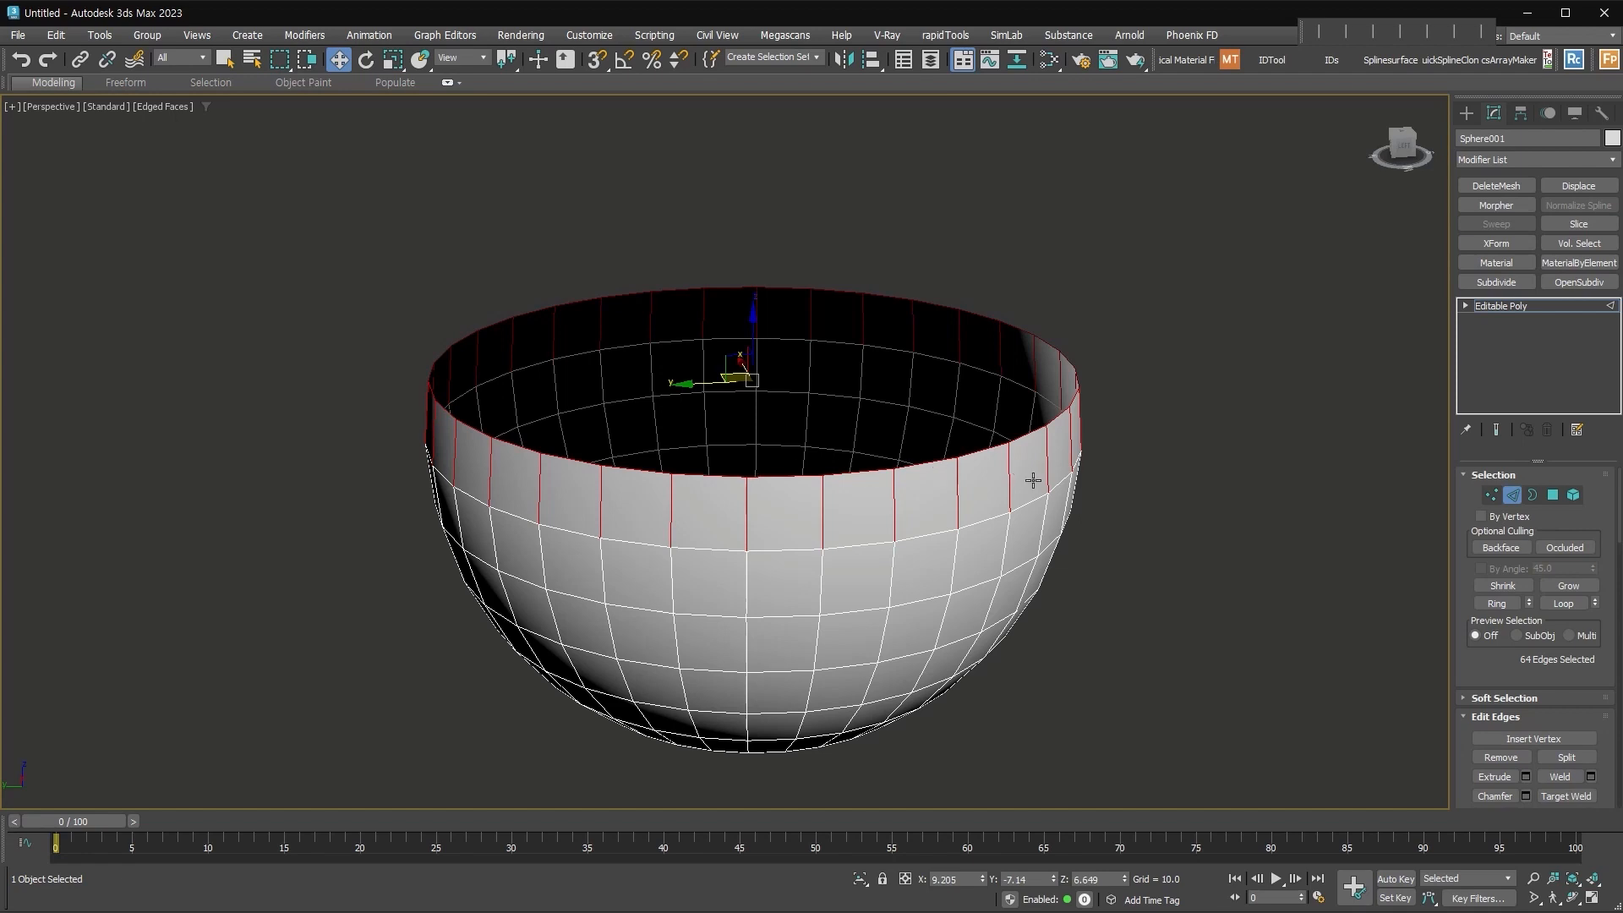
alt+double_click(978, 450)
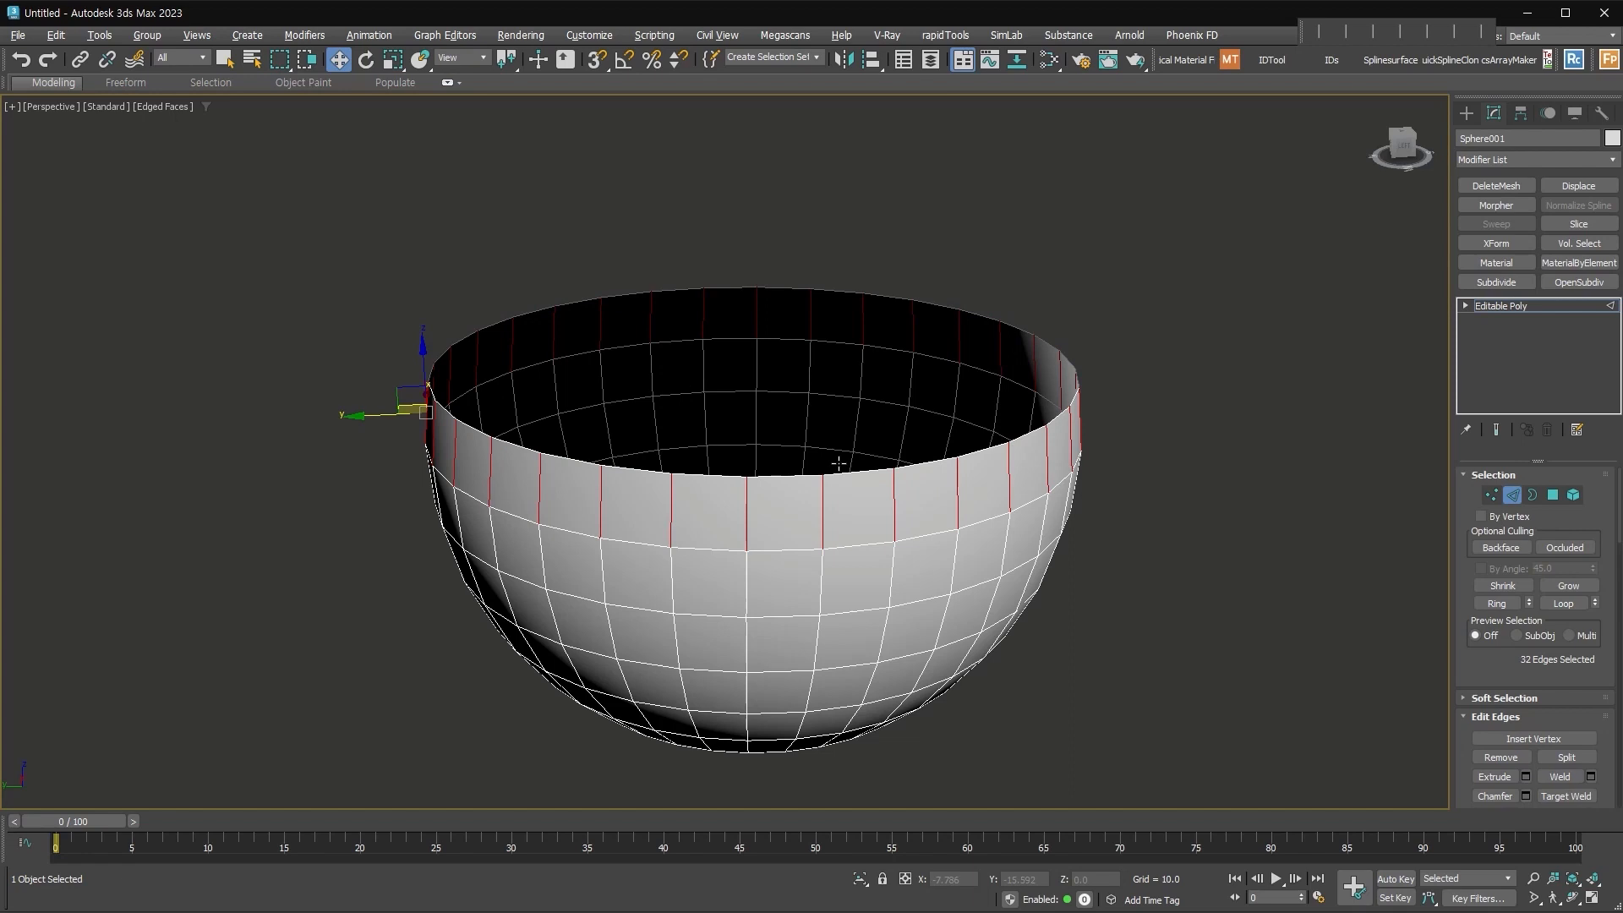
click(1534, 497)
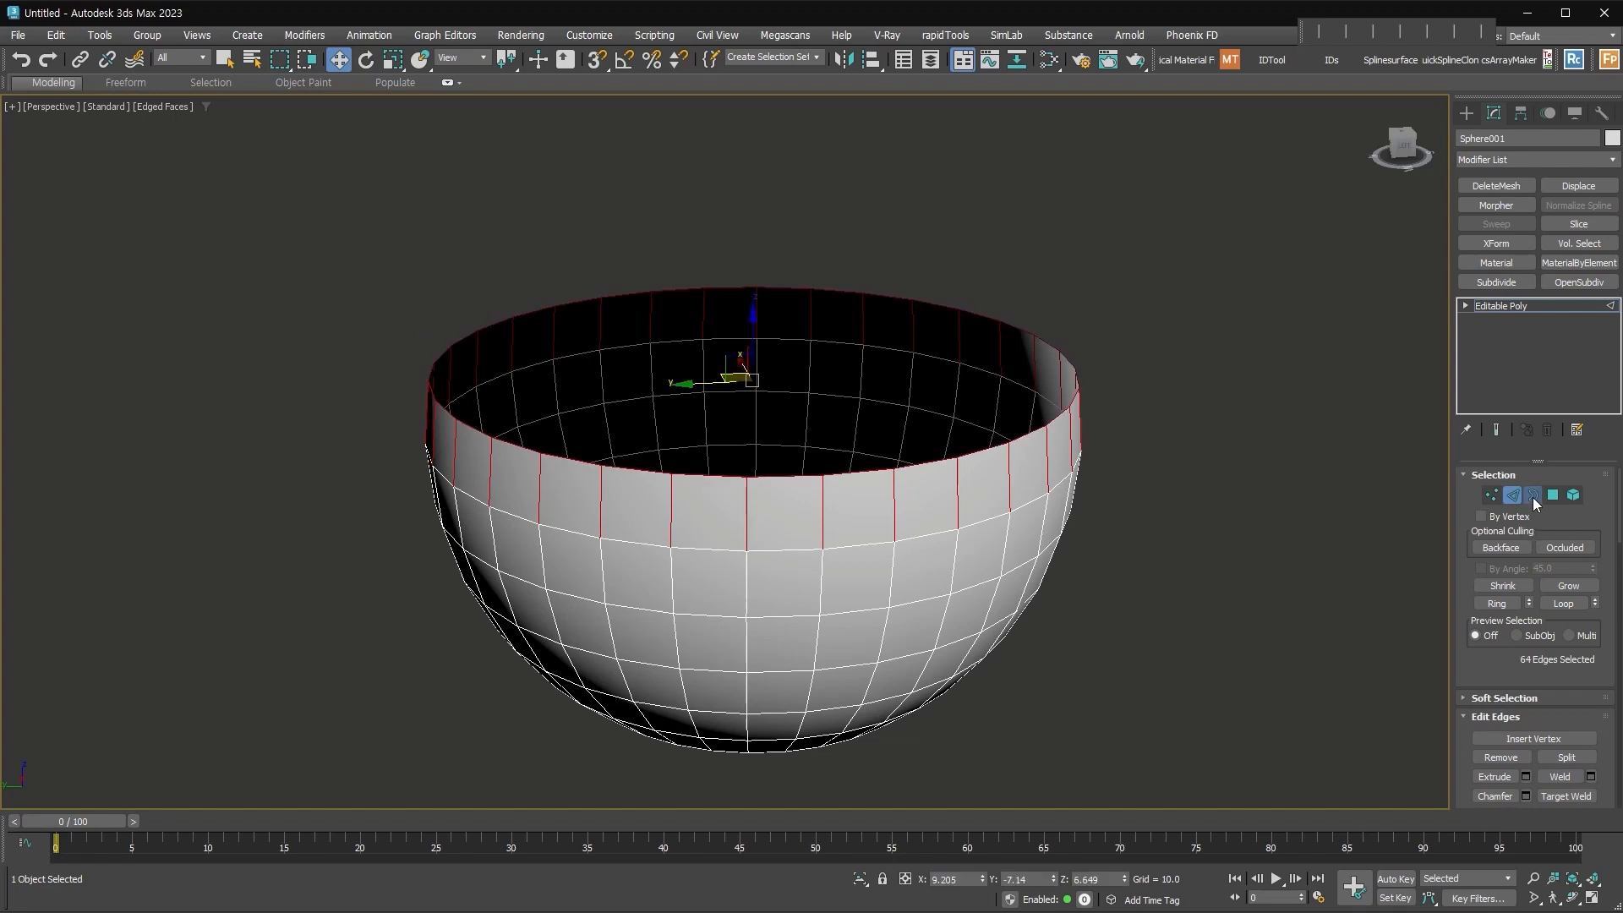
alt+click(1041, 426)
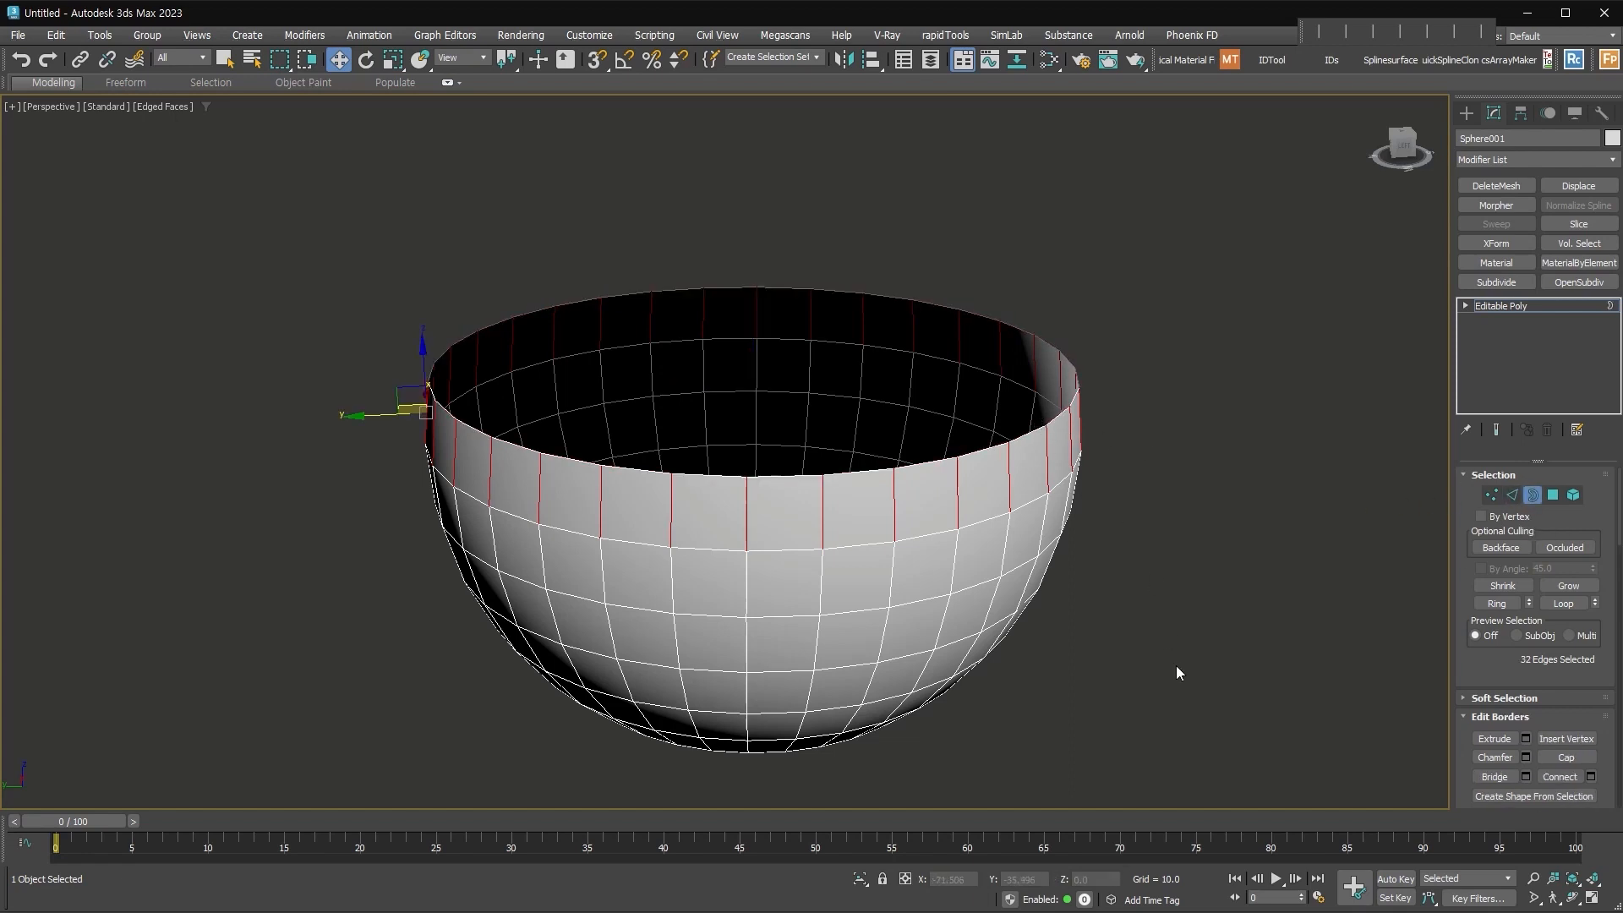
Step: At edge level, add the rim's edge loop to the selected vertical edges, remove it again, and clear the selection
click(1512, 494)
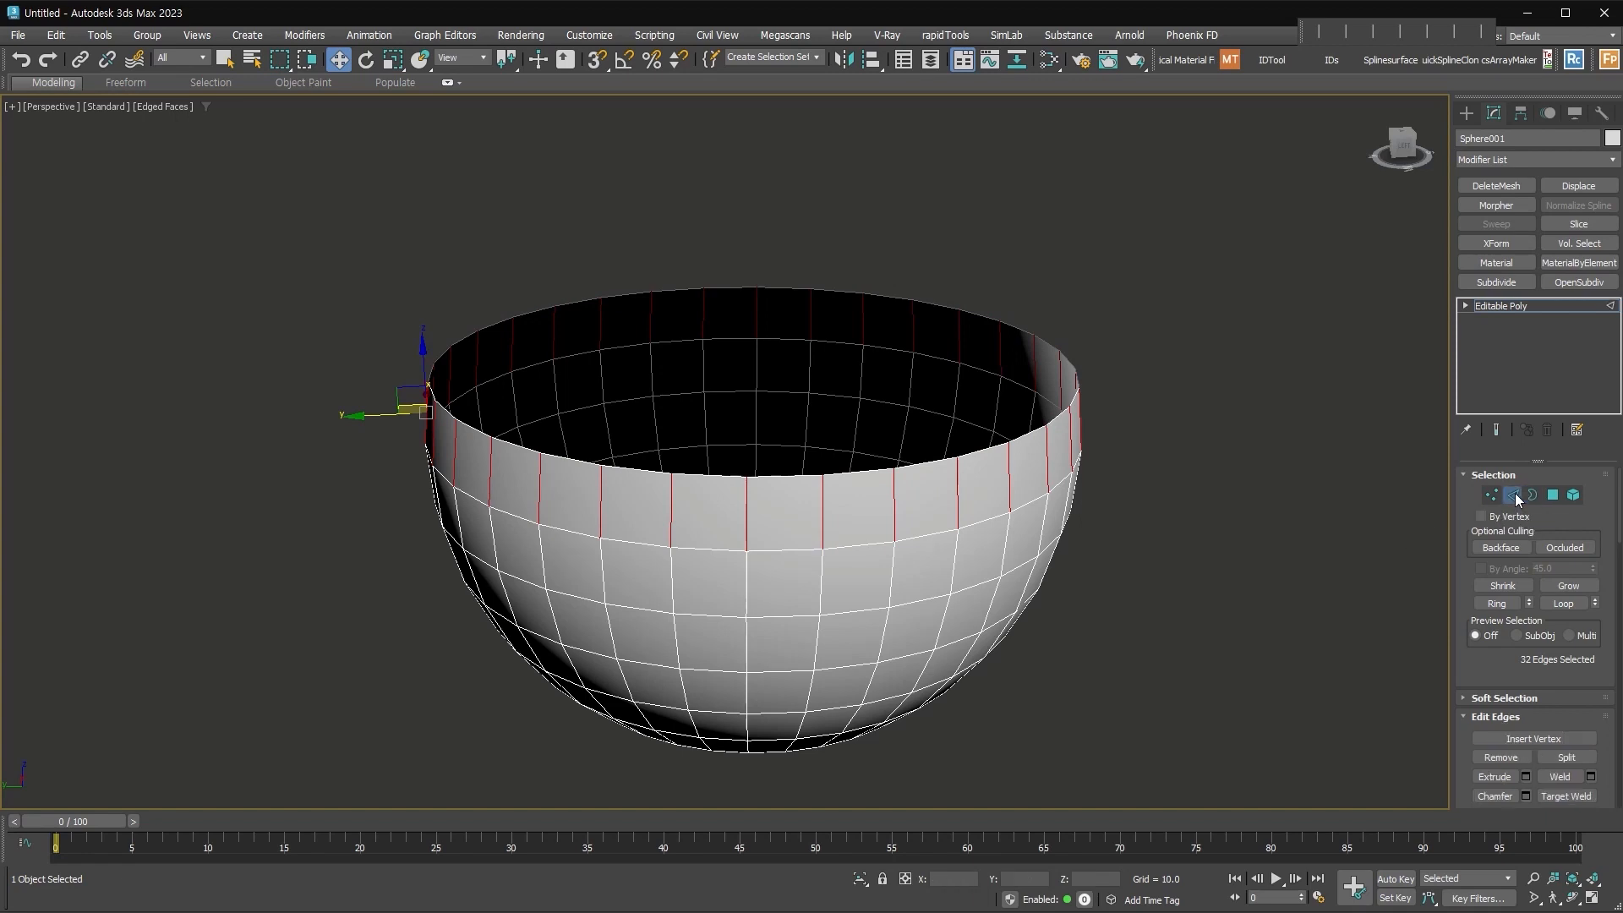
ctrl+double_click(1027, 433)
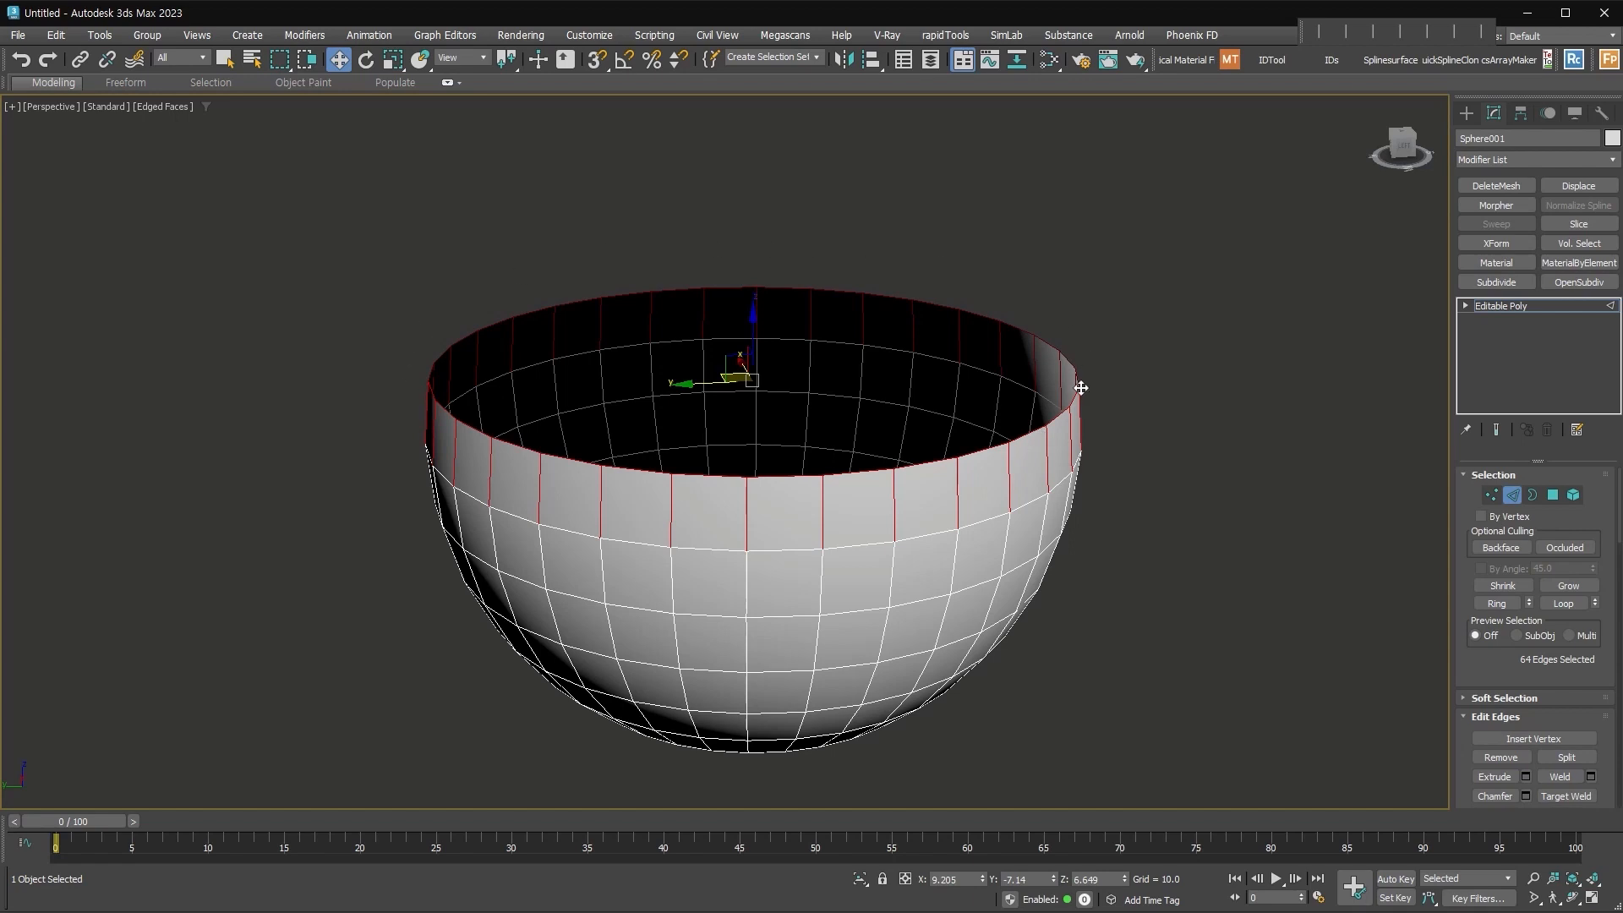
alt+double_click(1031, 432)
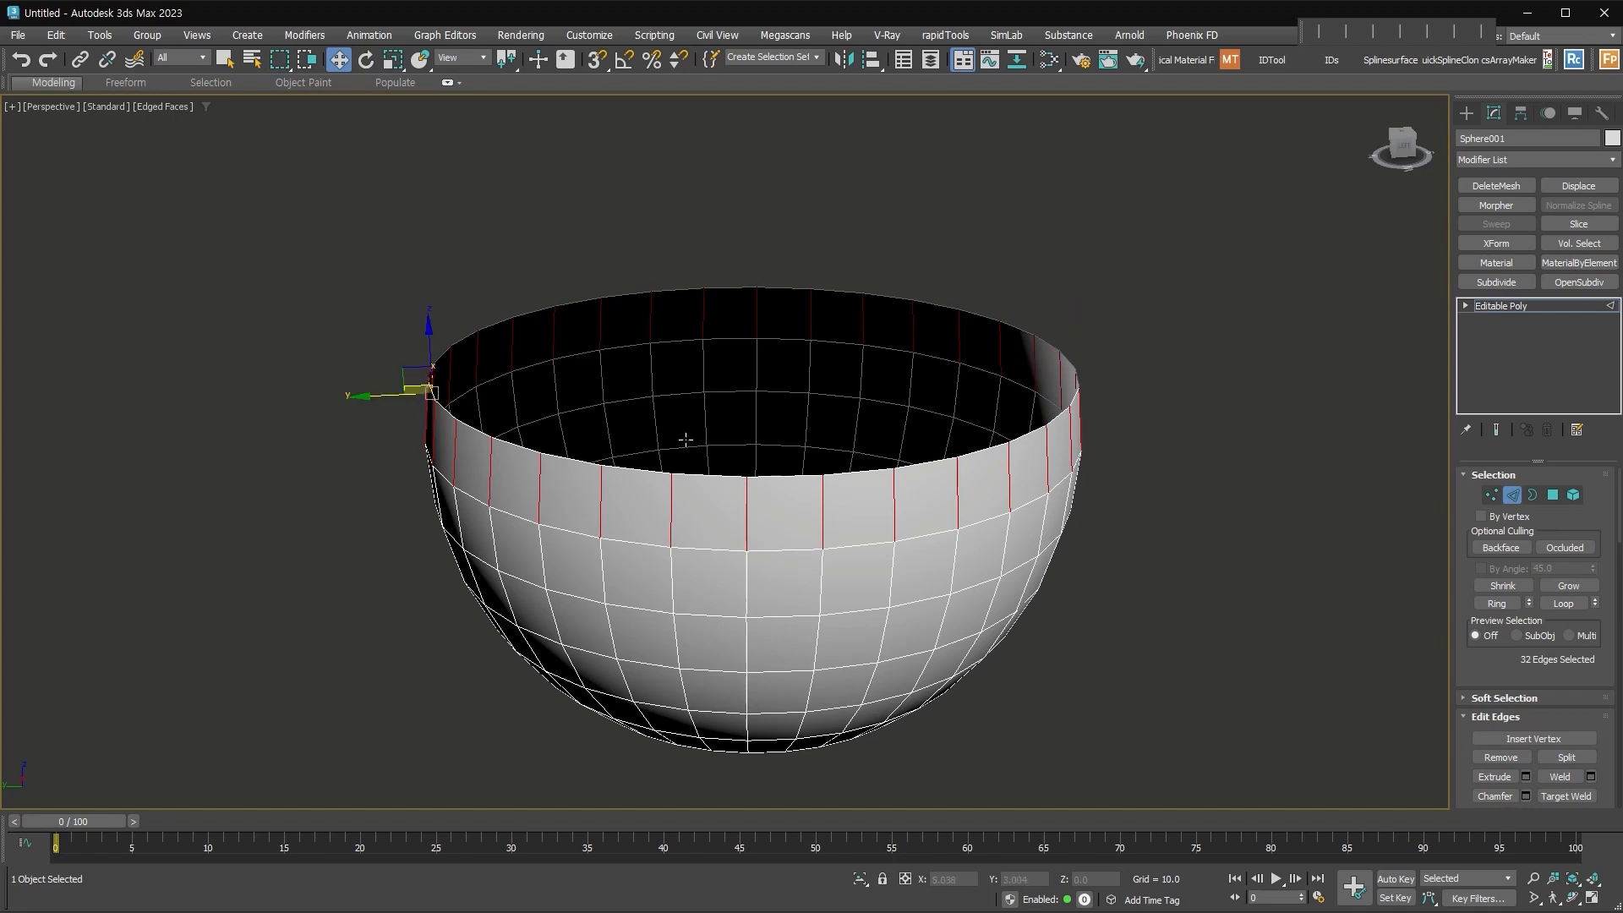
key(ctrl+d)
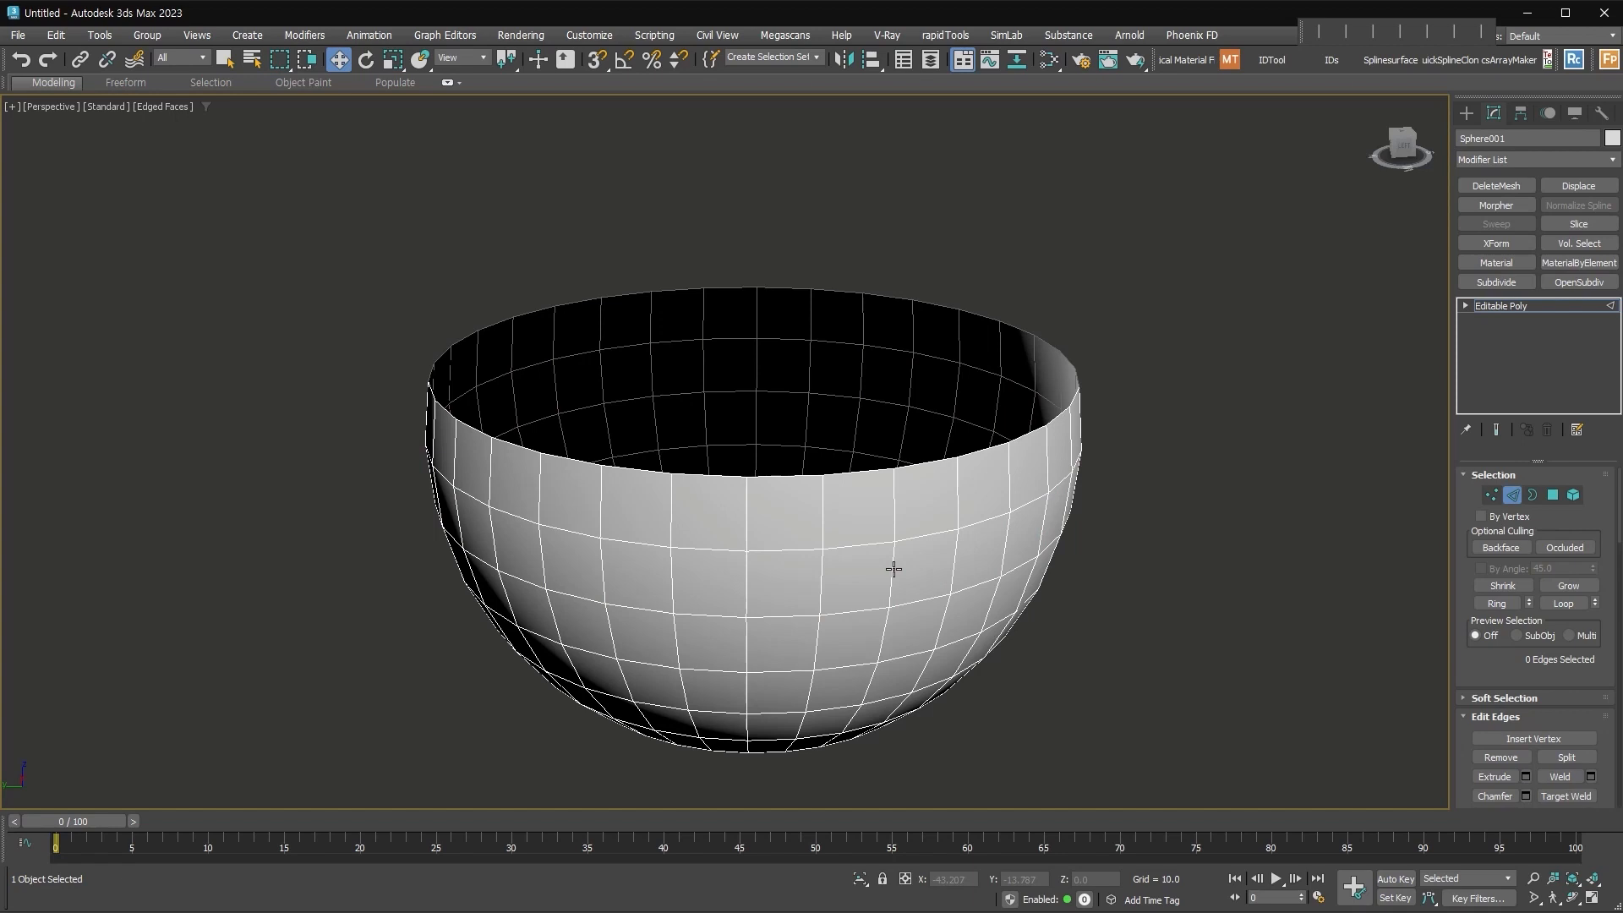
Step: Select the ring of vertical edges in the bowl's second row, scale it up, and leave edge level with nothing selected
click(890, 573)
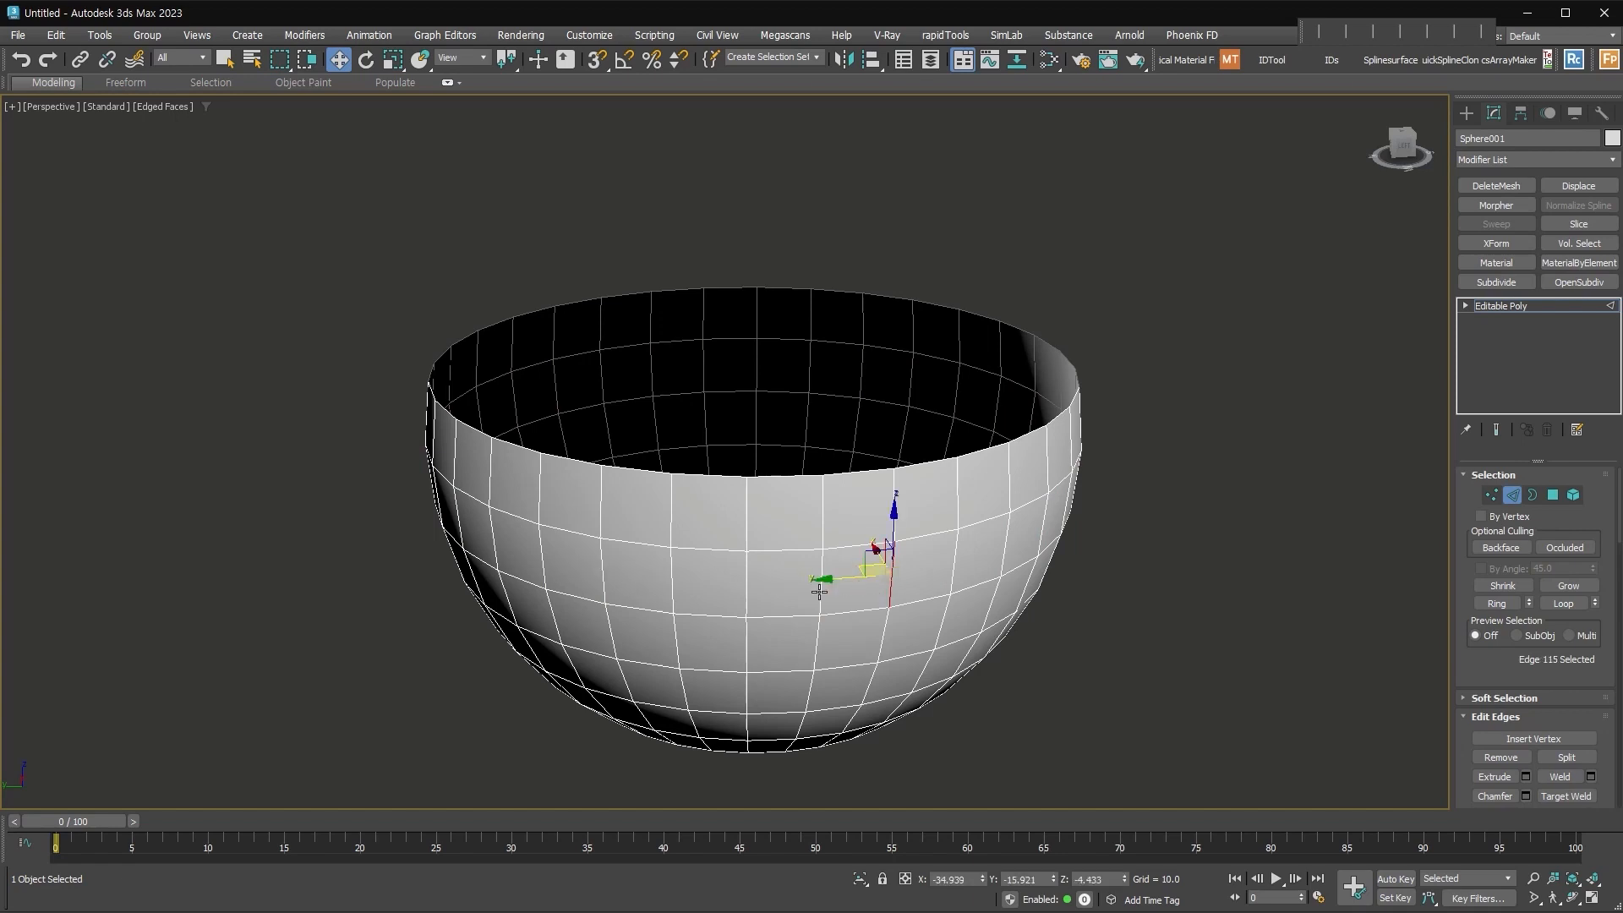
key(alt+r)
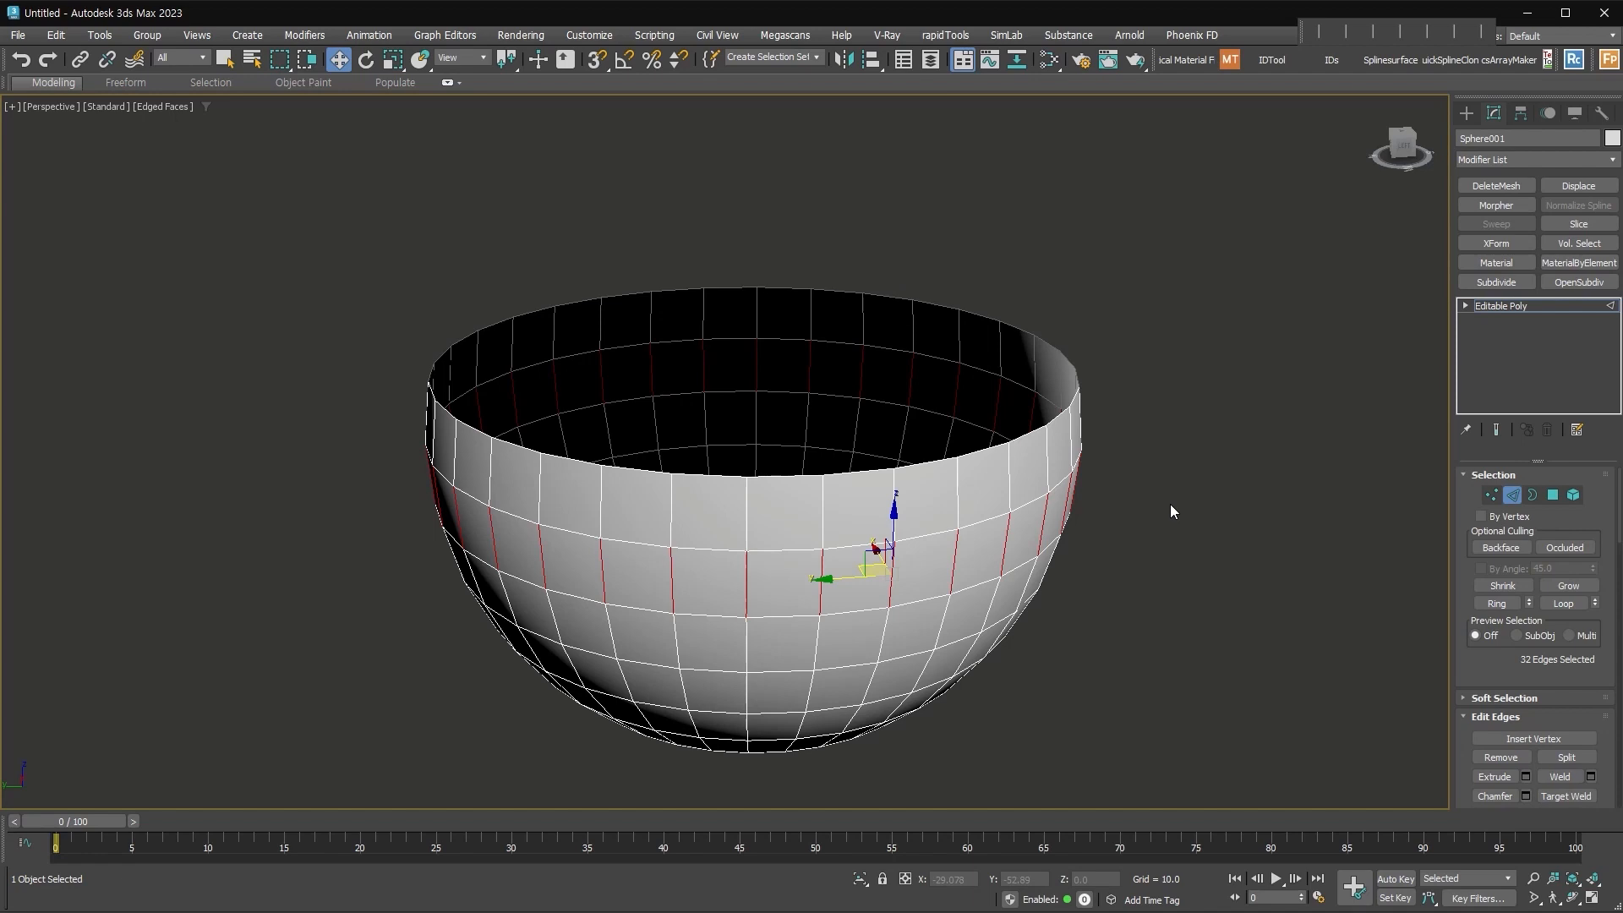
right_click(887, 558)
click(939, 598)
drag(891, 556, 911, 490)
click(1209, 626)
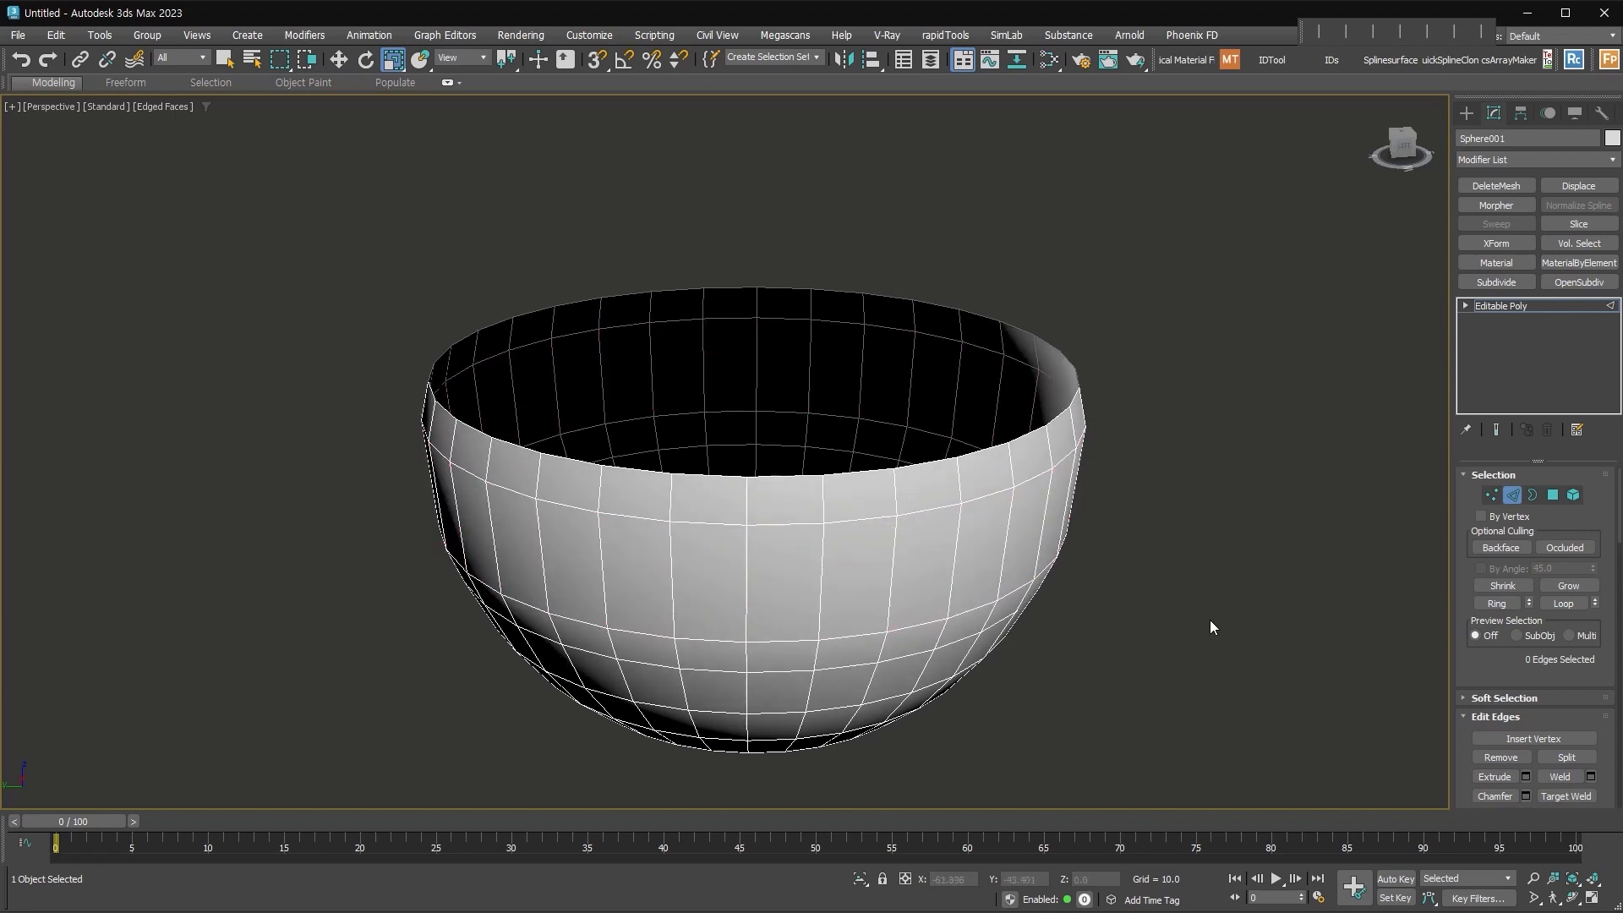
click(1512, 495)
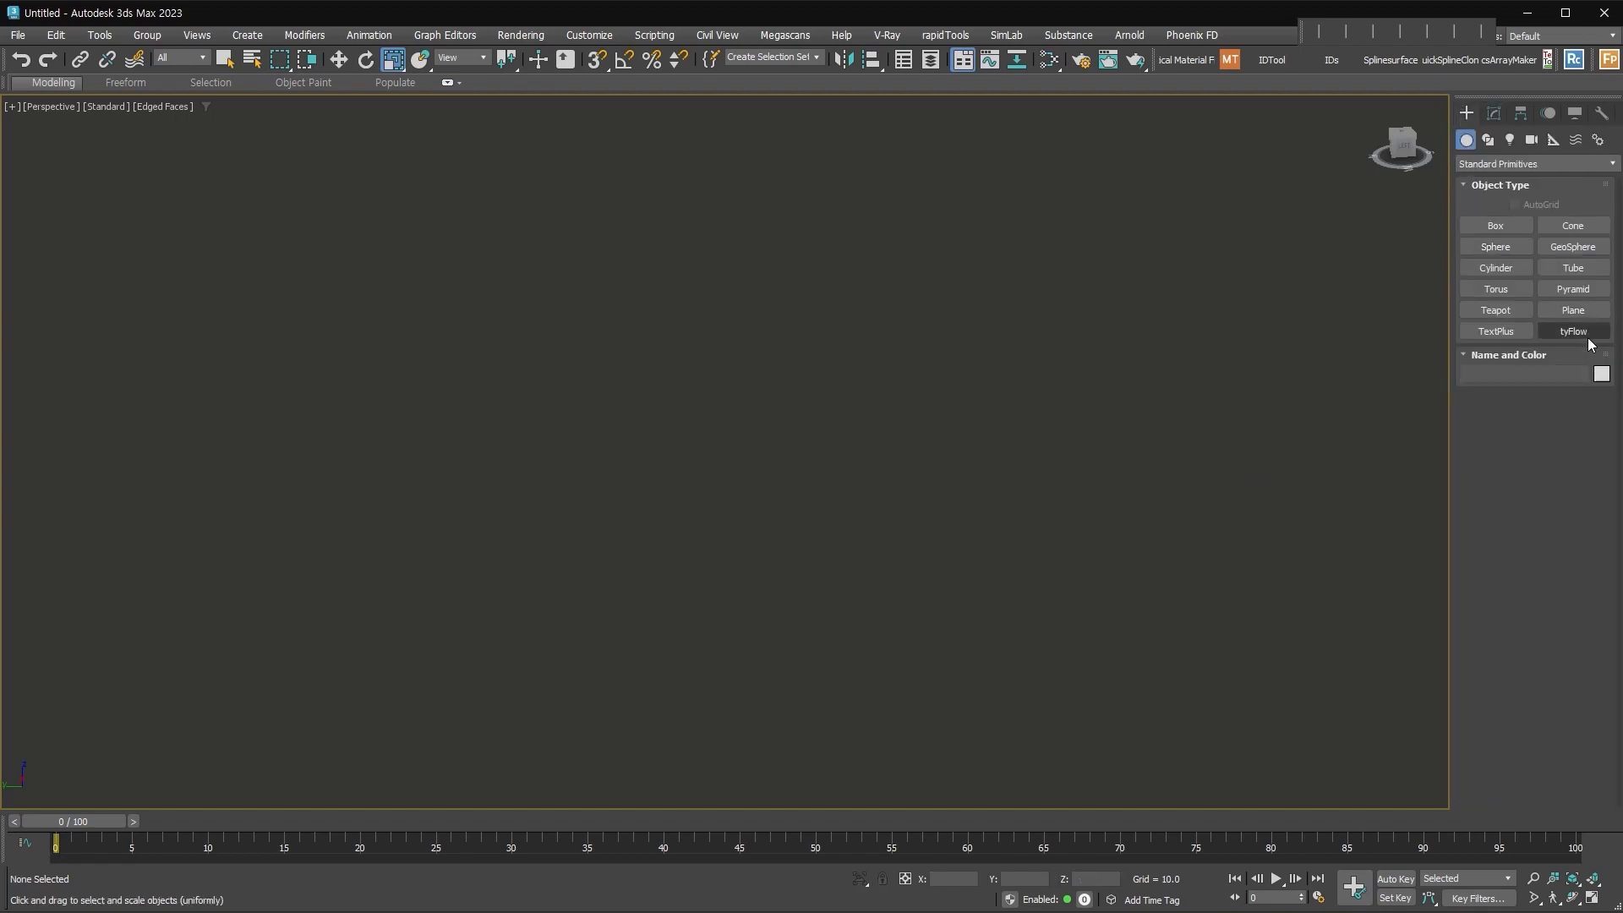
Step: Create a plane with length 150 and width 150, and with 10 length segments and 10 width segments
drag(710, 247, 37, 660)
alt+middle_drag(799, 524, 881, 585)
scroll(881, 586, down, 2)
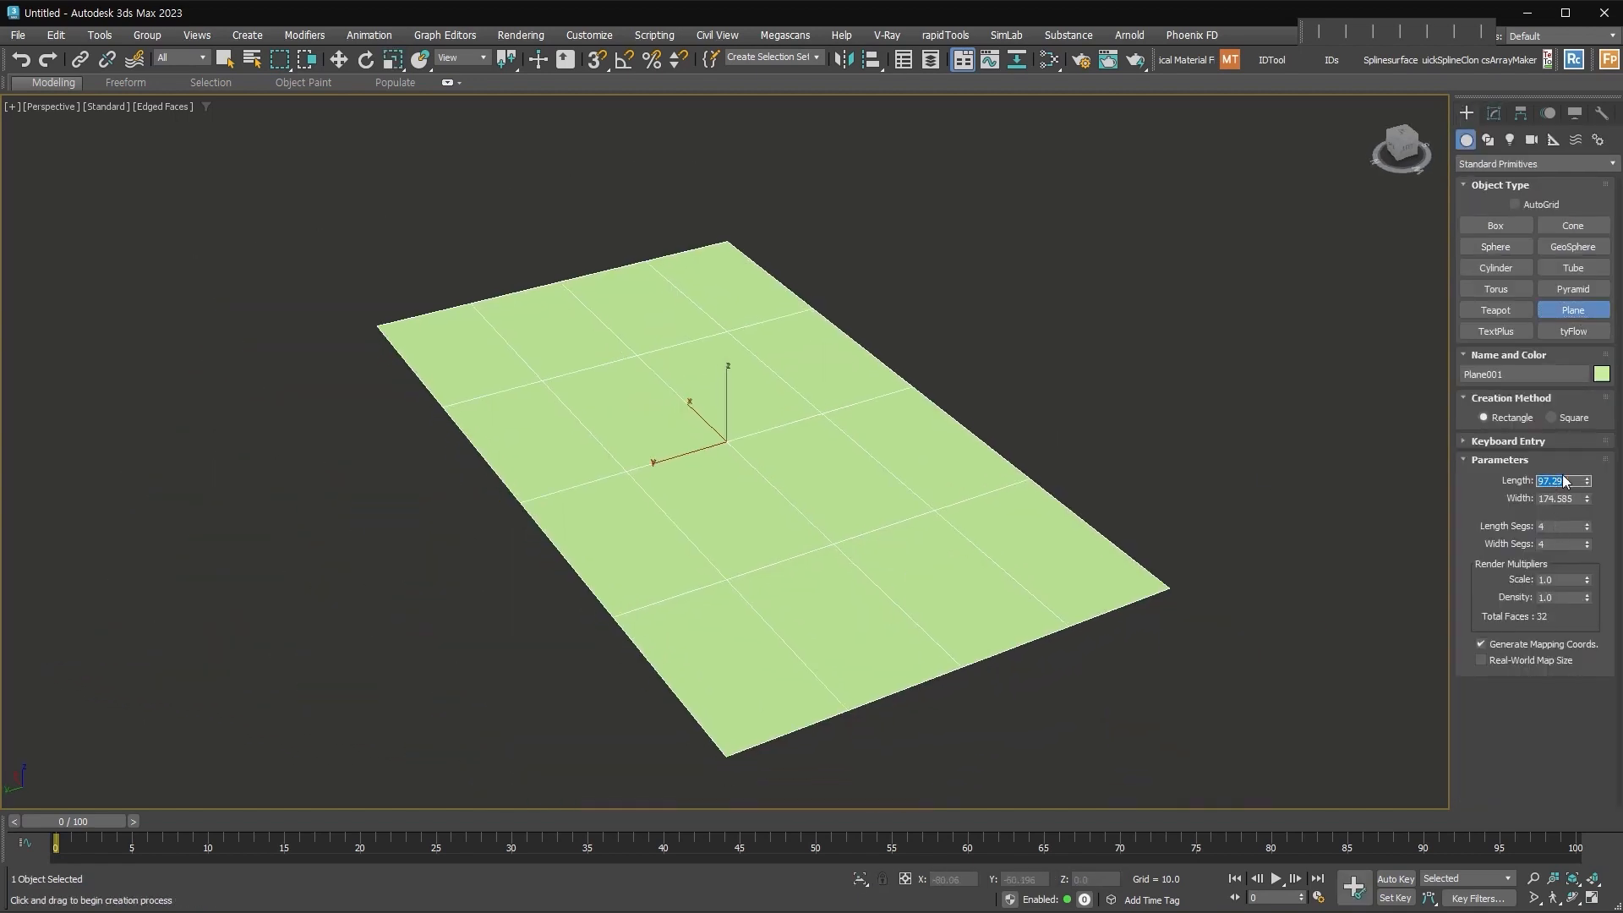
text(150)
key(Tab)
text(150)
key(Tab)
text(10)
key(Tab)
text(10)
key(Return)
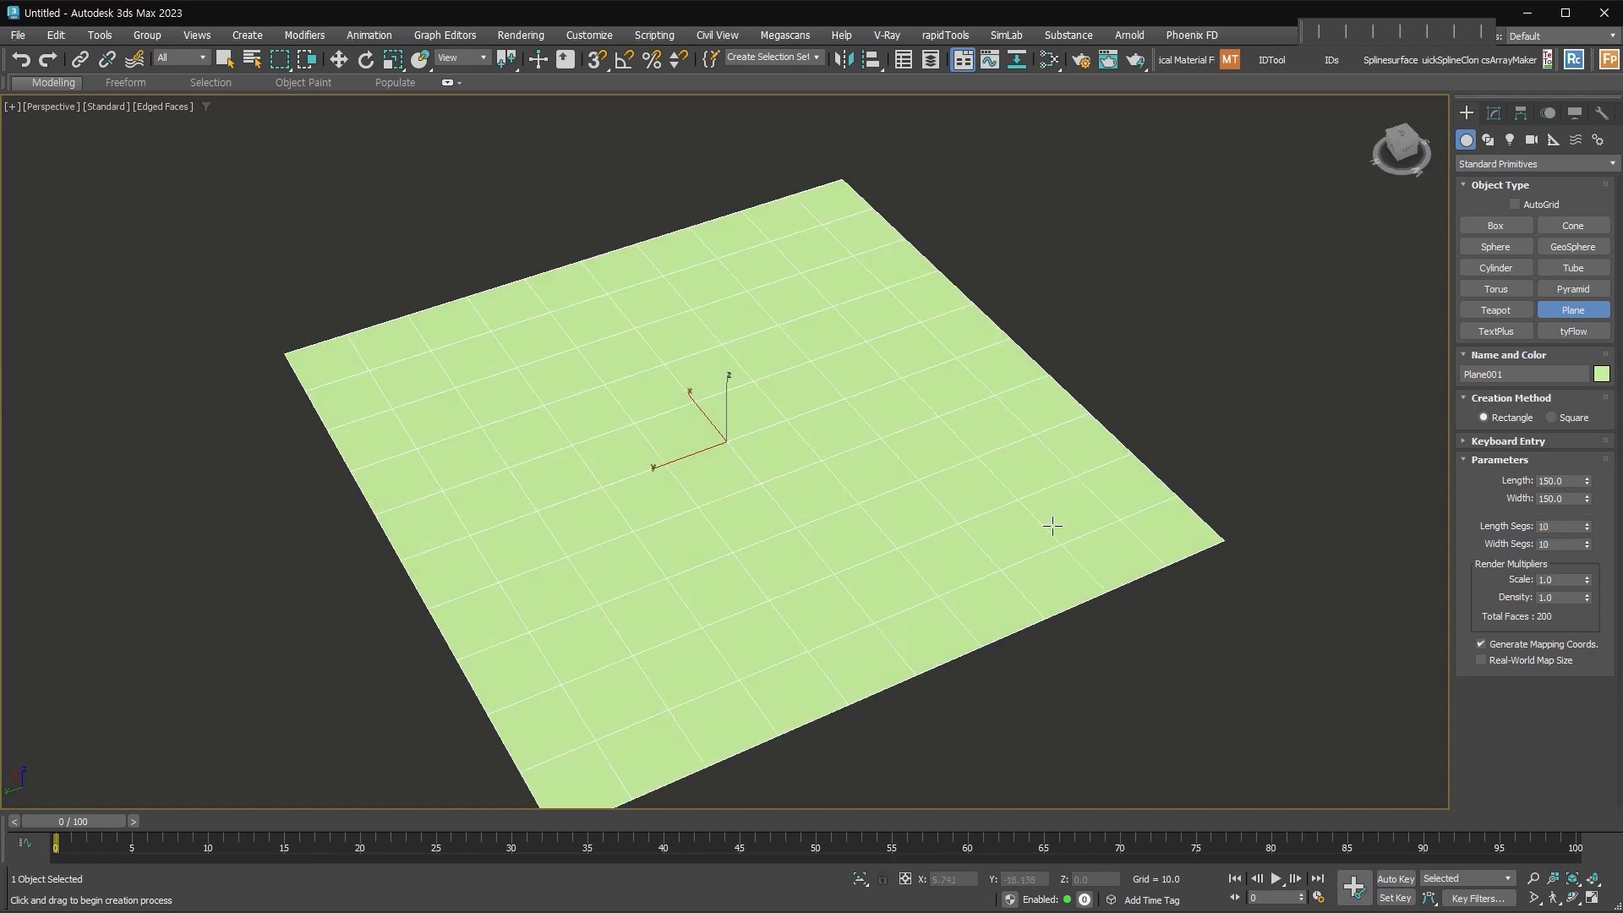
Step: Change the plane's object color to the light grey custom color and end plane creation
middle_drag(1052, 526, 1039, 506)
click(1600, 374)
click(949, 638)
click(1160, 687)
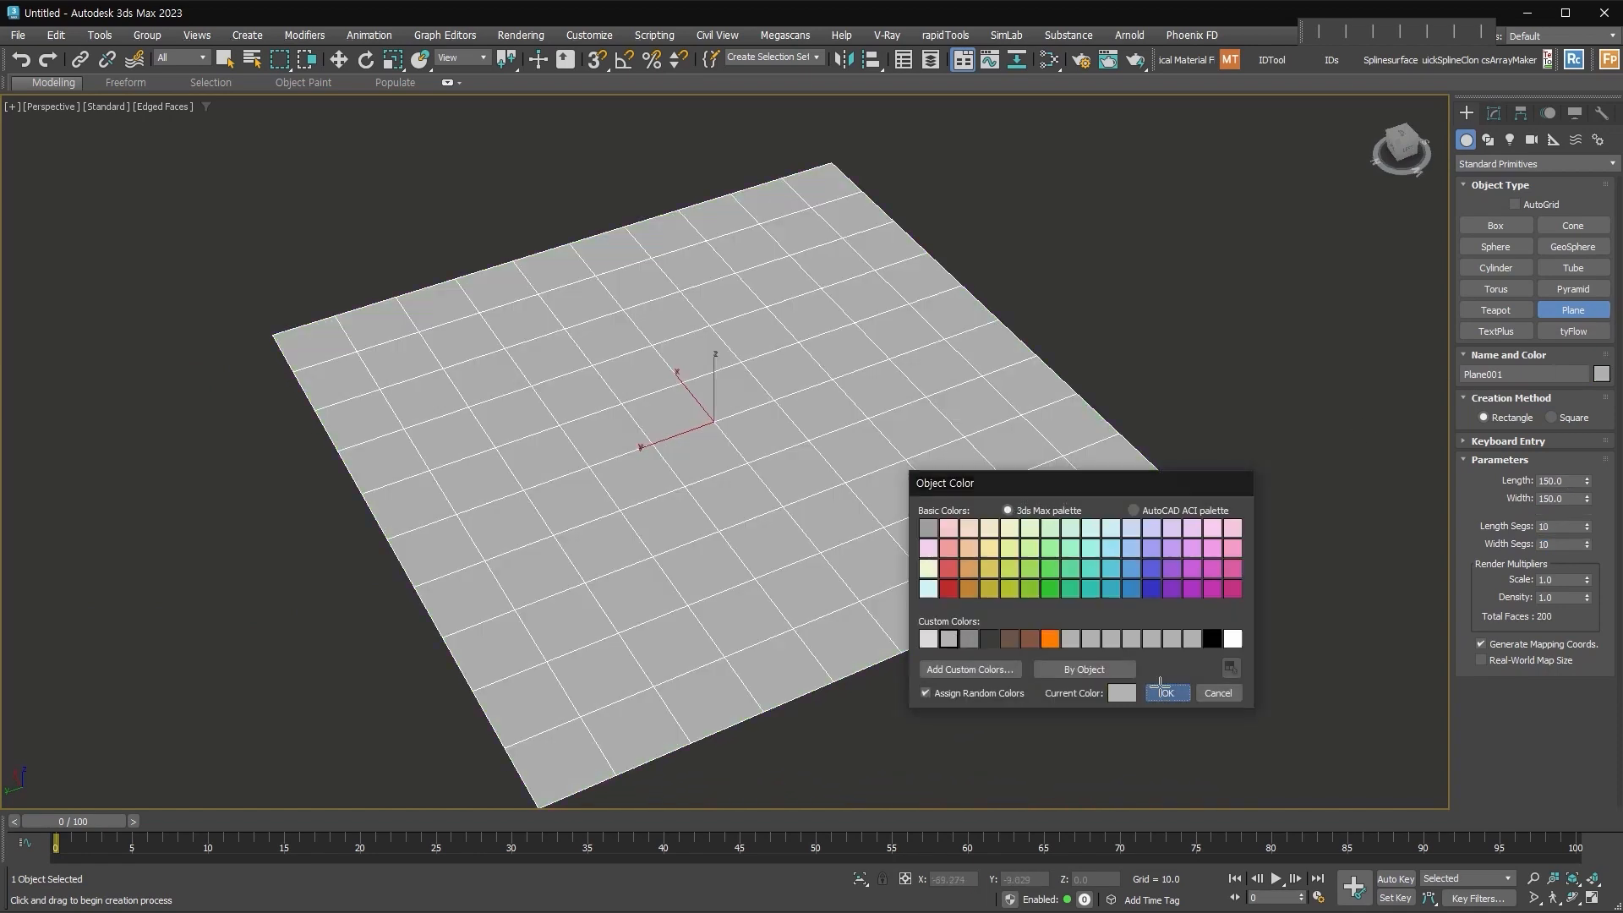
key(r)
alt+middle_drag(997, 651, 888, 569)
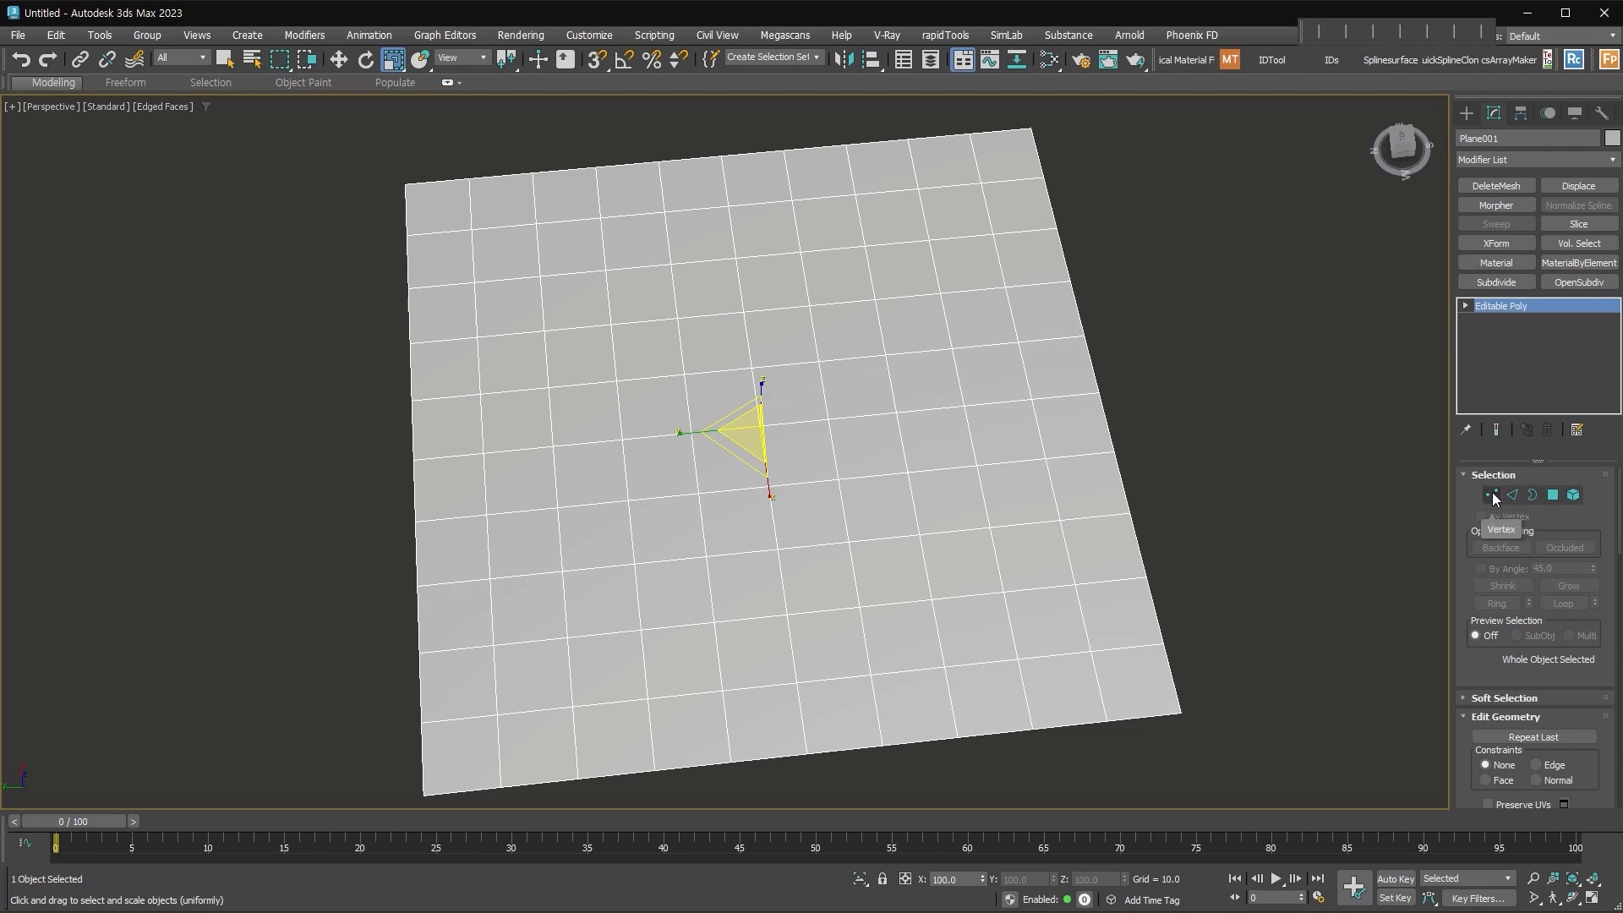
Step: At polygon level, select every second polygon along the plane's far row one by one, starting from the corner
click(1551, 494)
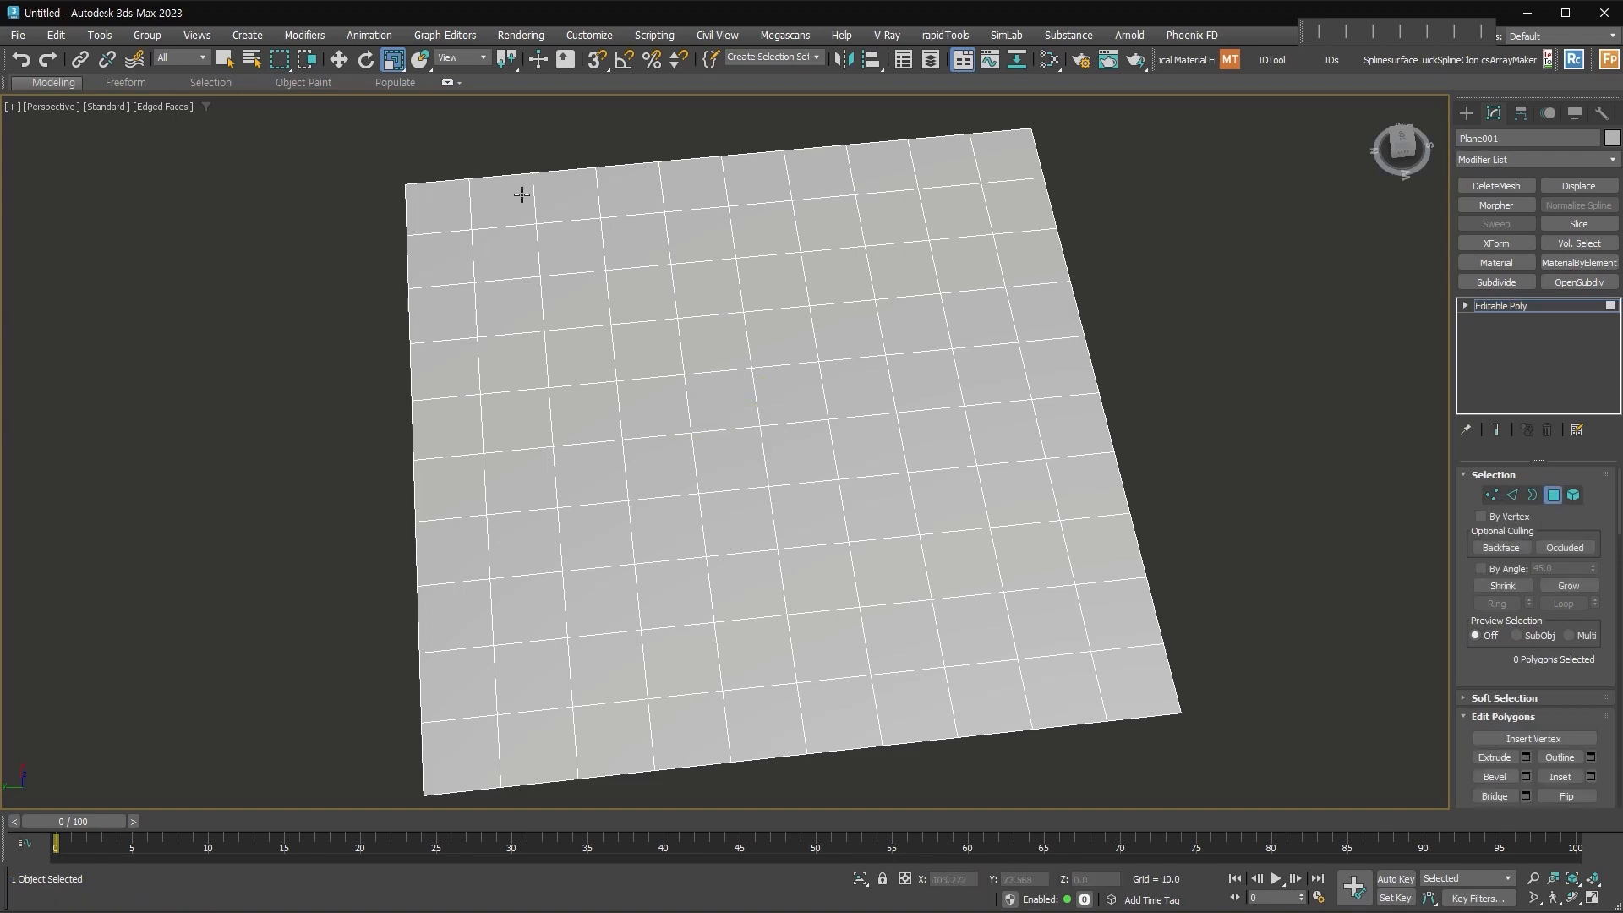
click(420, 210)
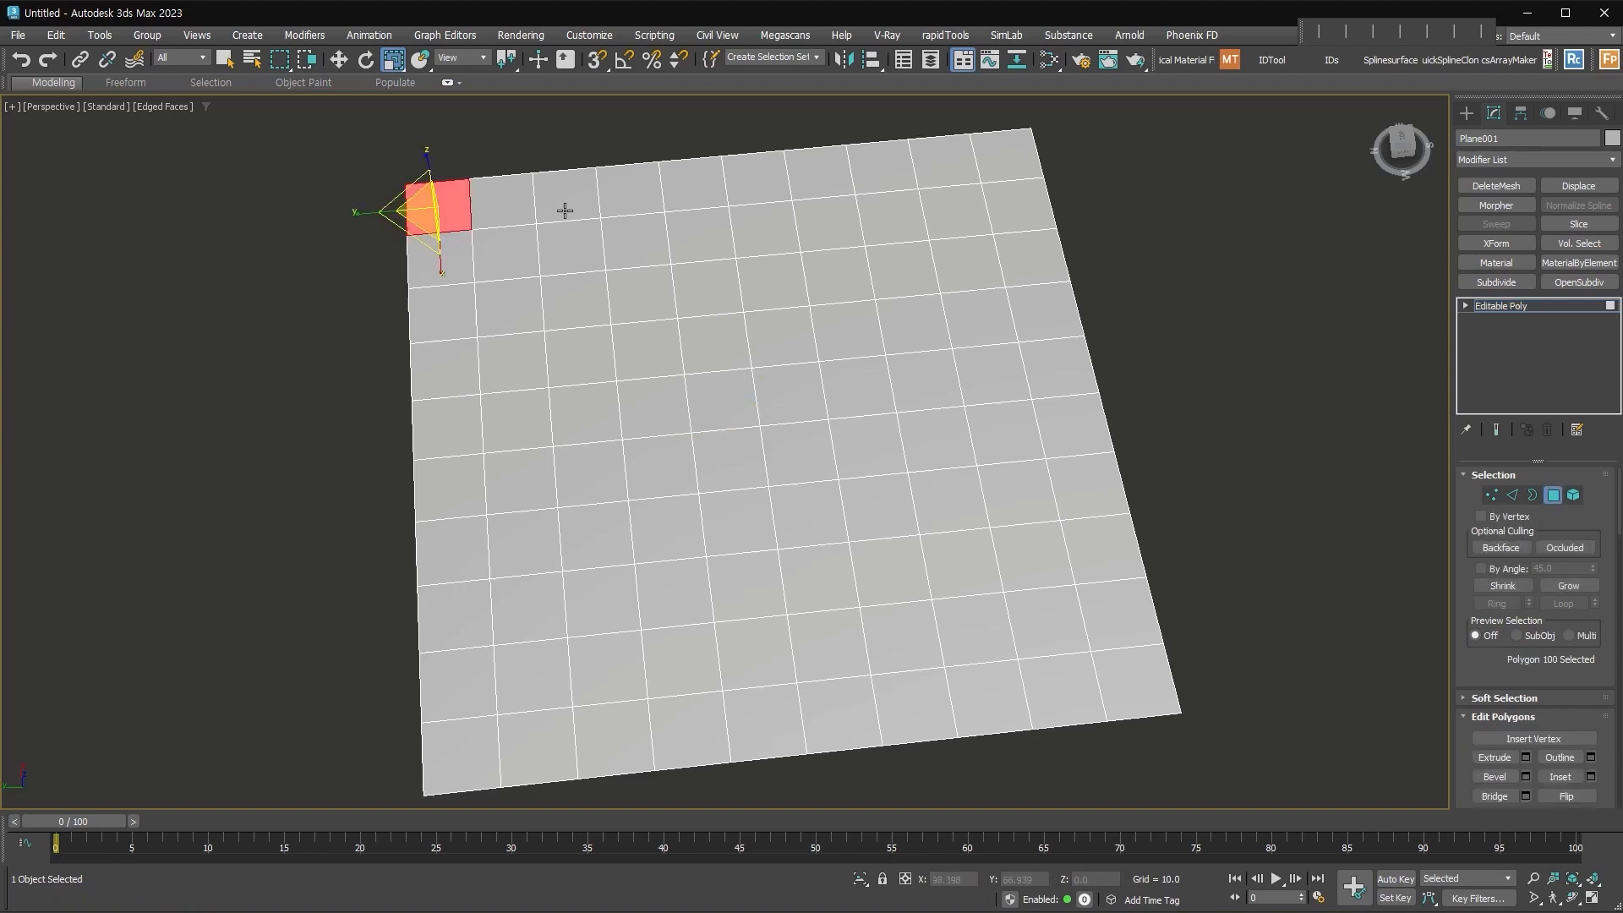
ctrl+click(561, 210)
ctrl+click(674, 189)
ctrl+click(818, 173)
ctrl+click(944, 159)
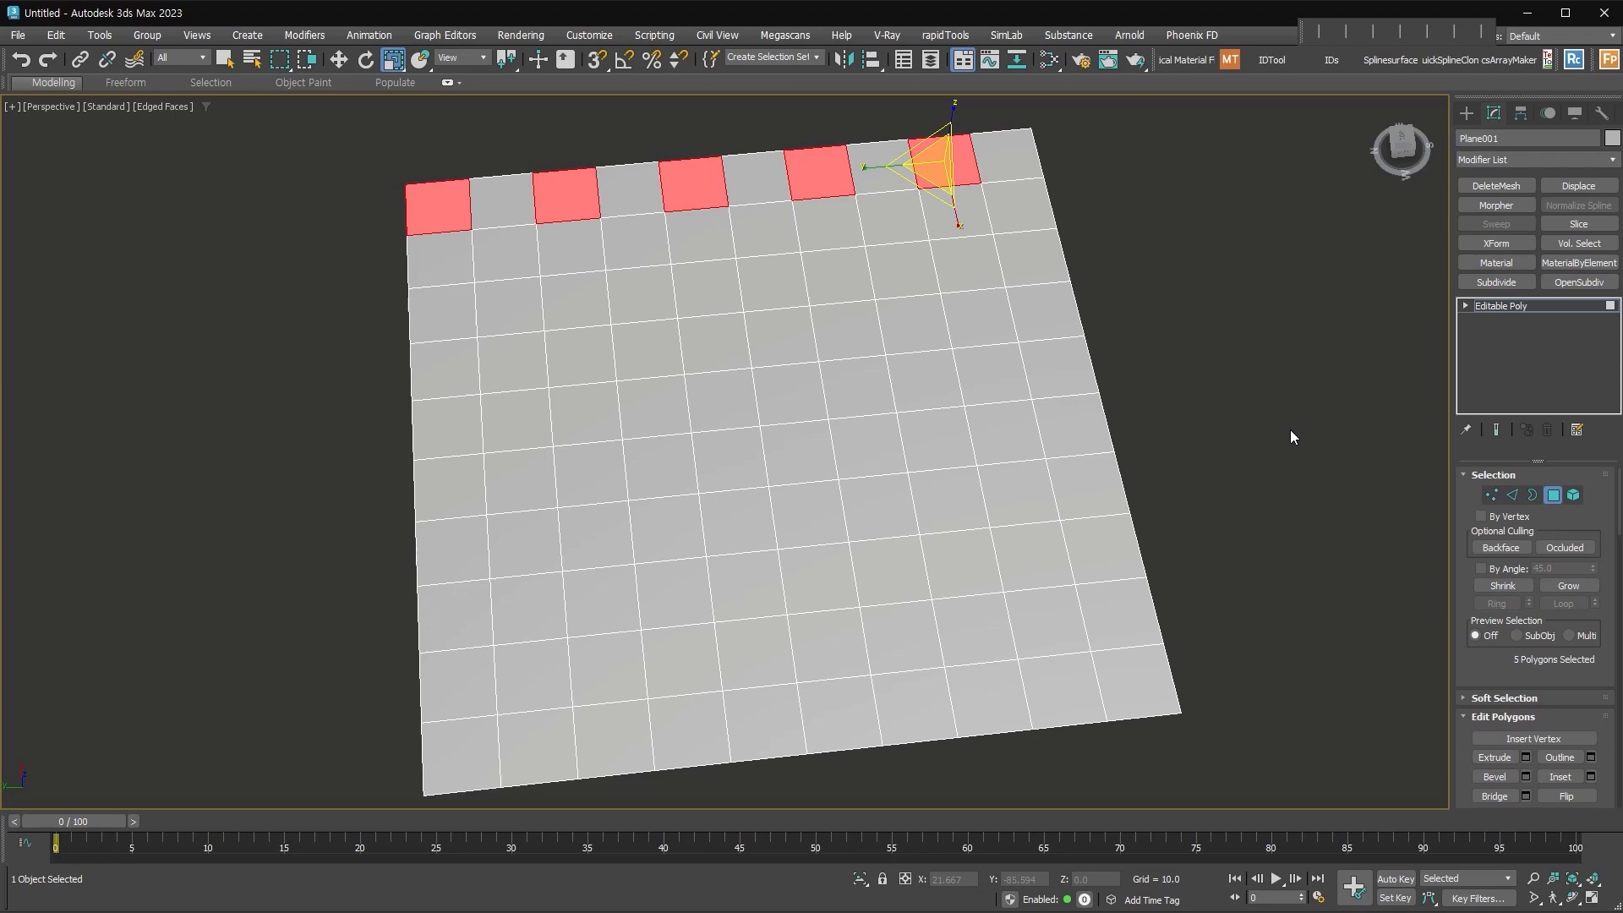
Step: Select the first two polygons of the plane's far row and apply Dot Loop to select alternating polygons along it
click(443, 222)
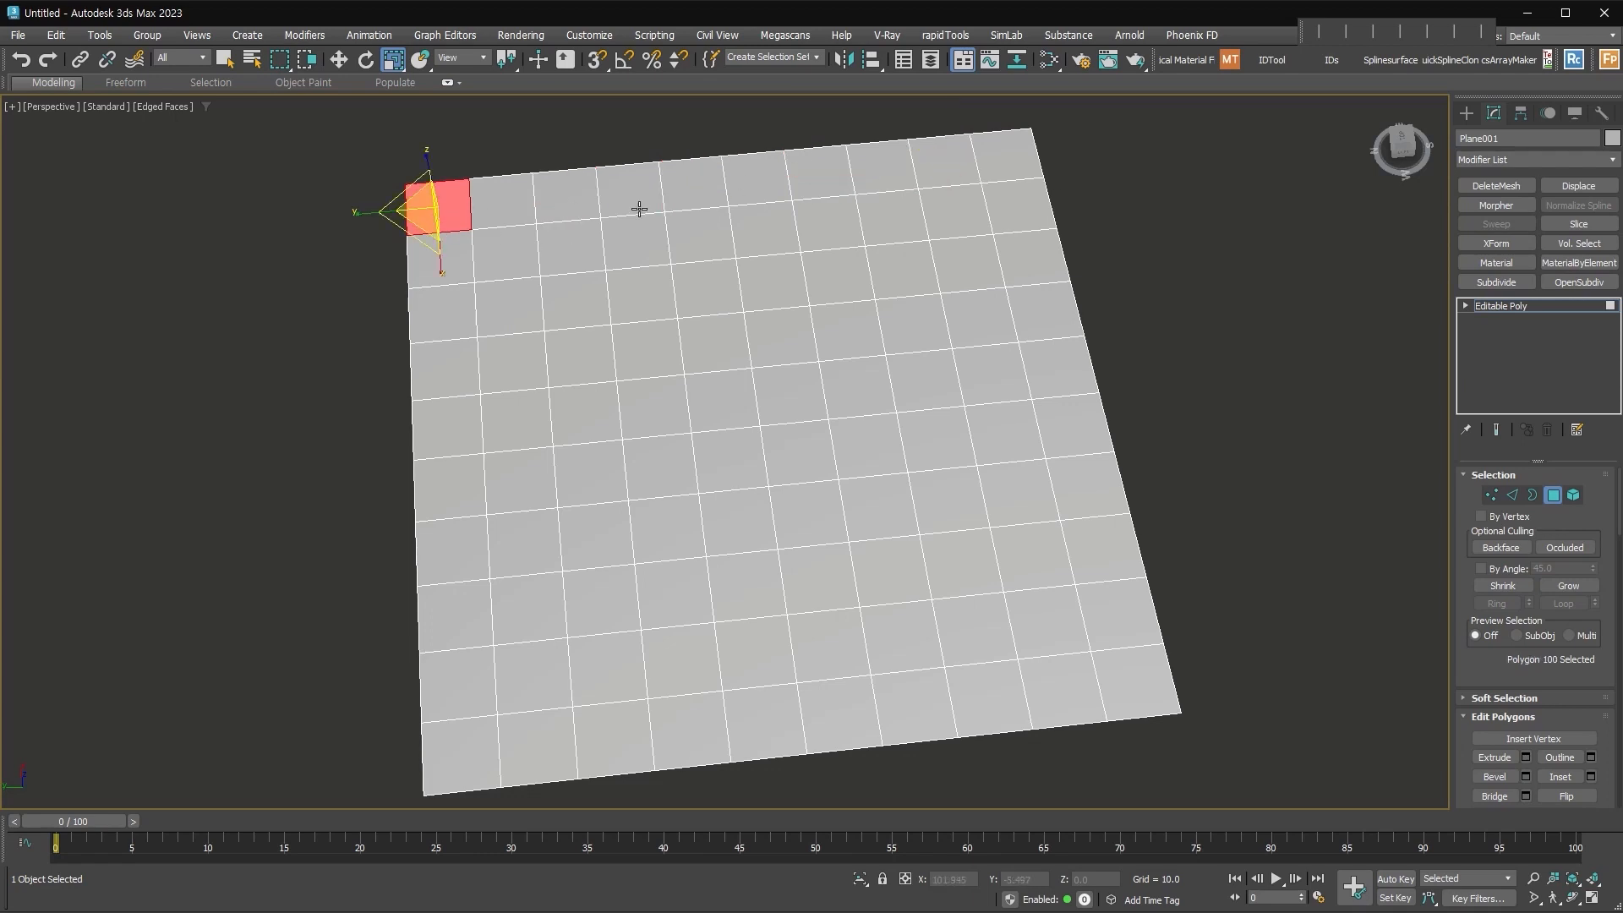
ctrl+click(488, 214)
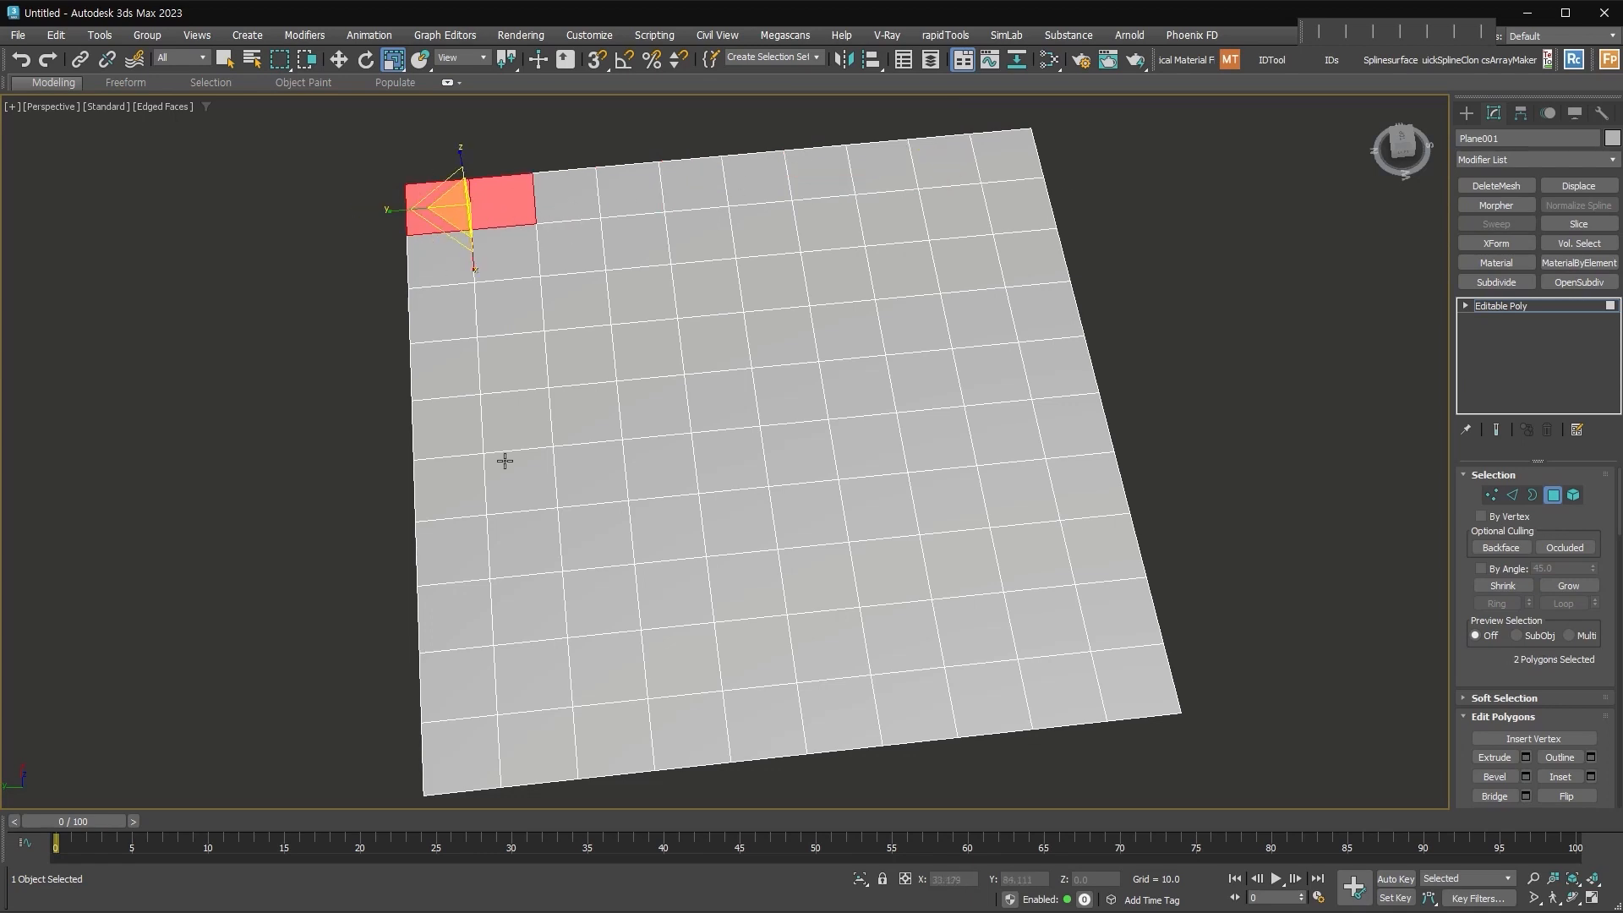
click(68, 88)
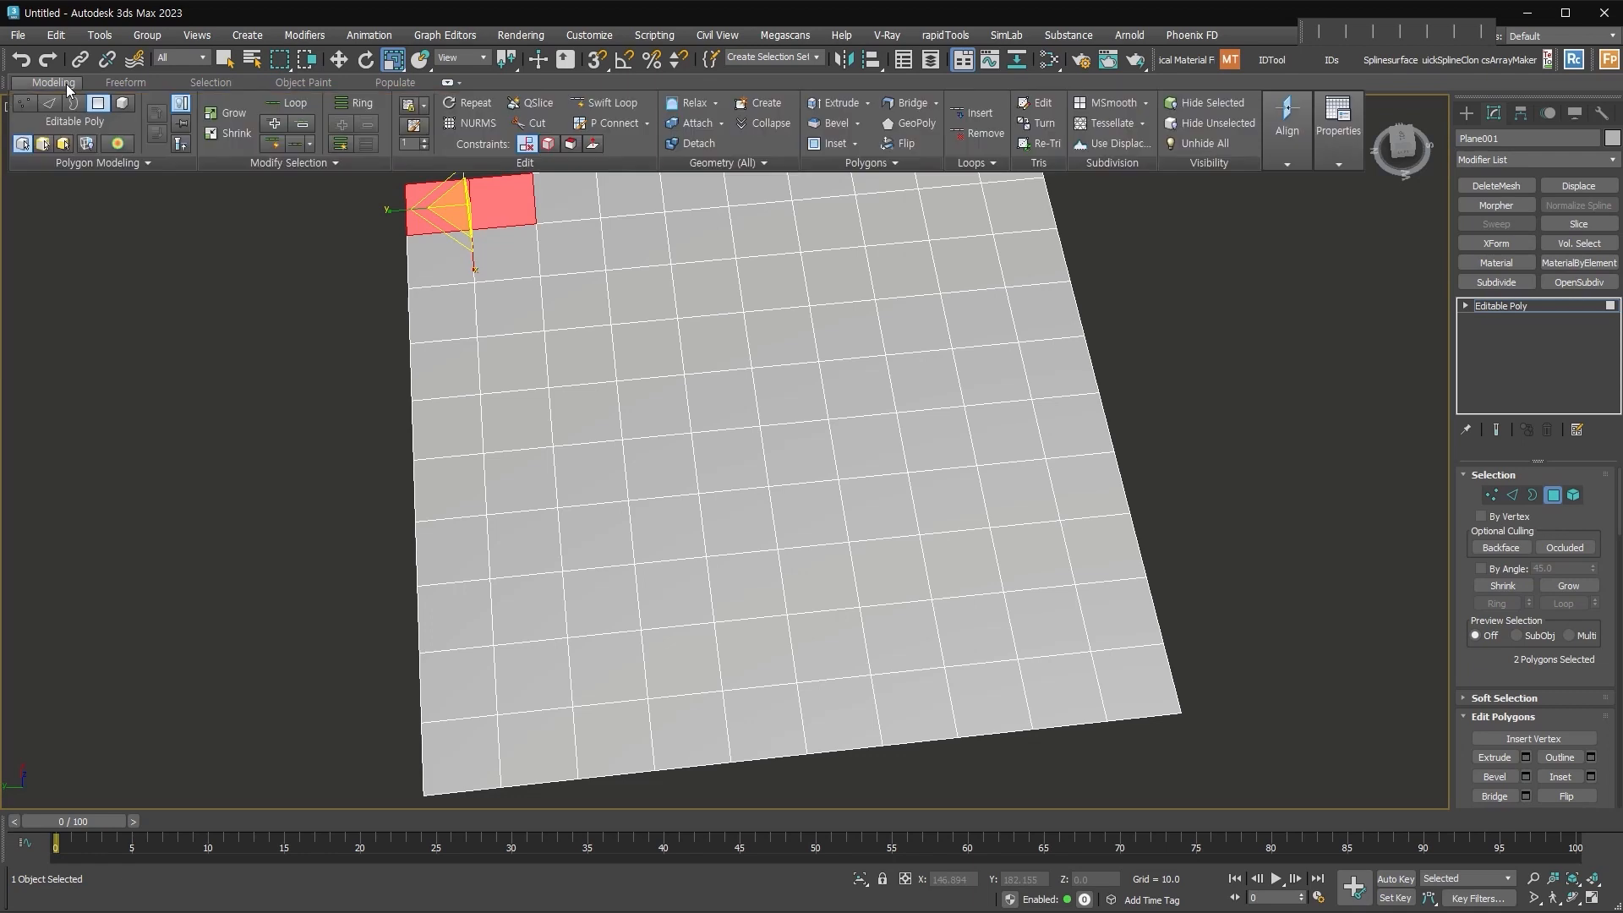
click(296, 144)
middle_drag(732, 392, 748, 521)
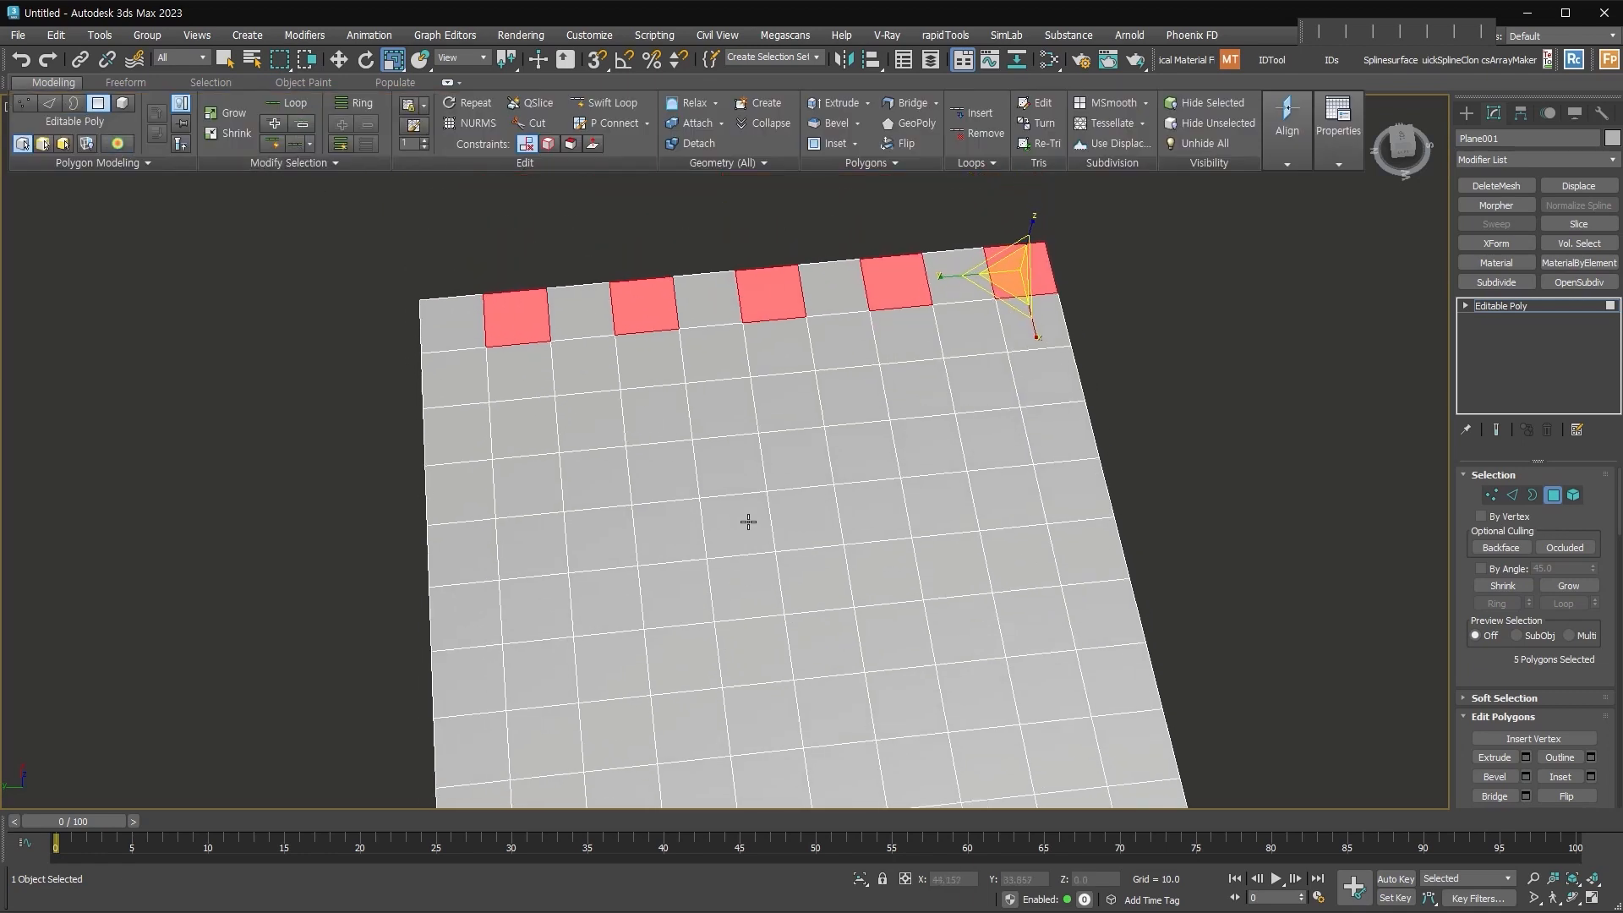
Step: Clear the selection, select the first two polygons of the plane's third row, and apply Dot Loop along that row
click(388, 404)
click(450, 420)
ctrl+click(499, 422)
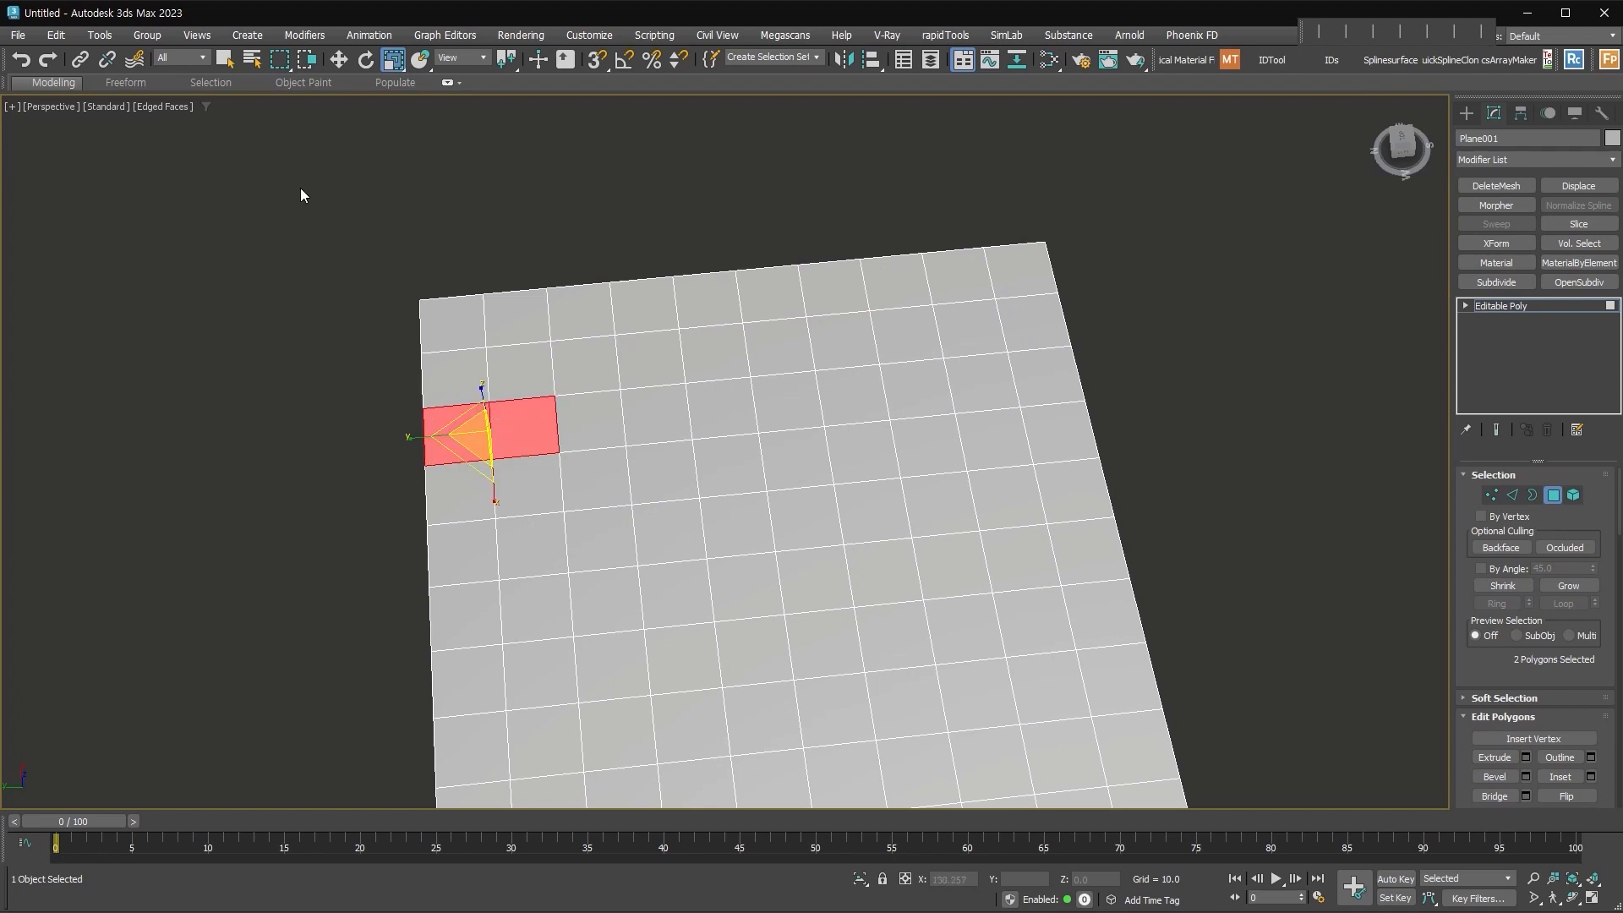
click(45, 78)
click(291, 145)
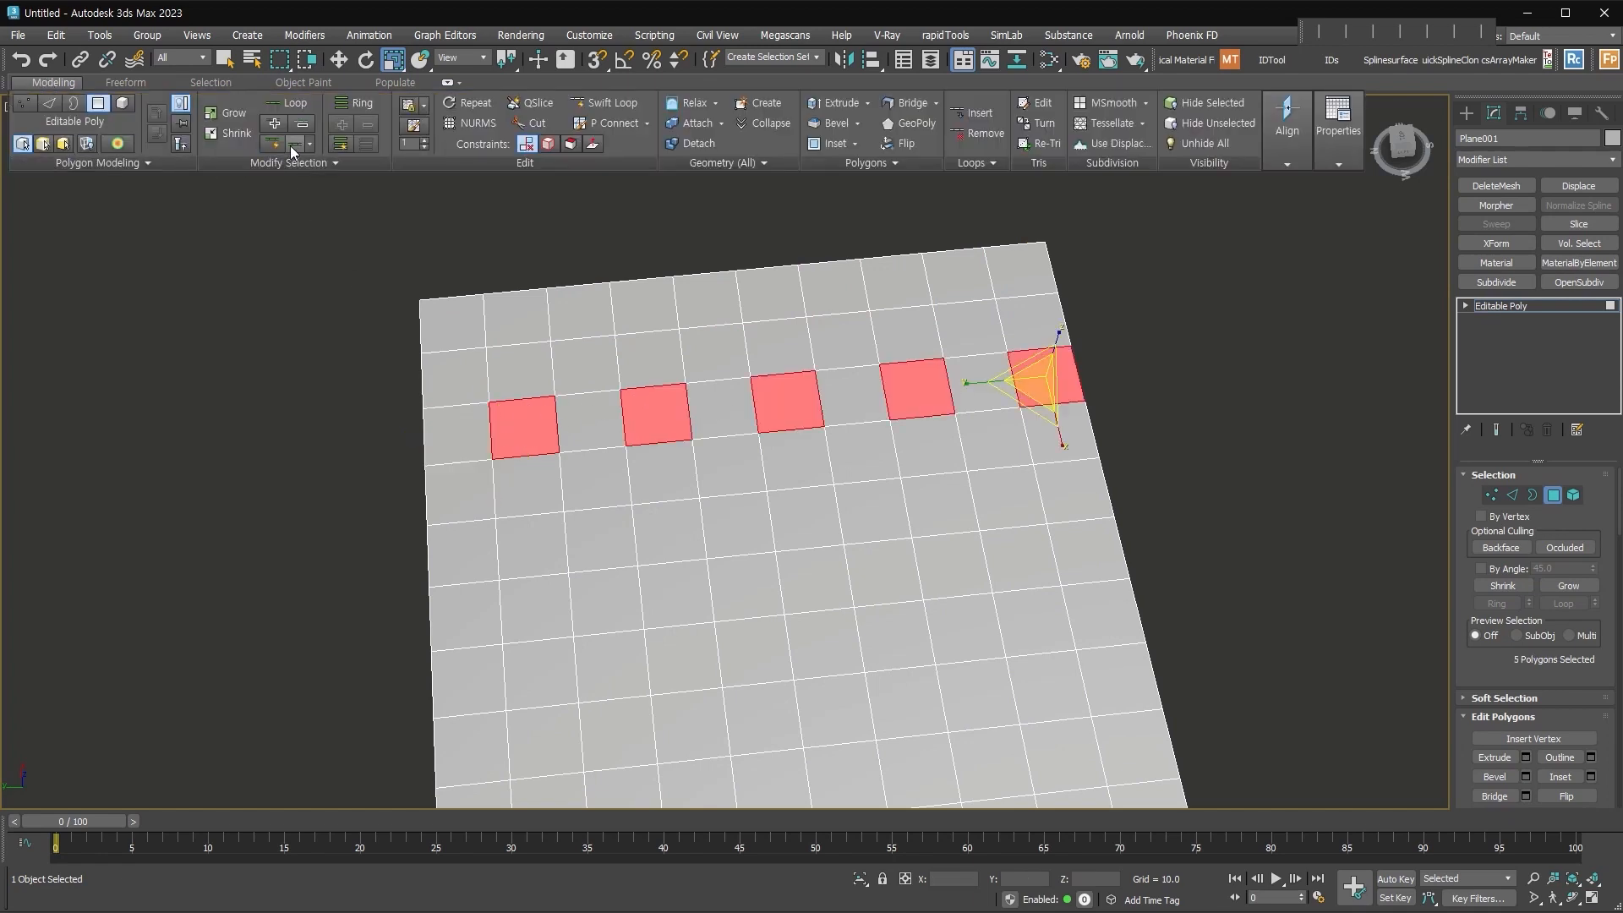
Step: Select the second and third polygons of the plane's third row, apply Dot Loop along it, and clear the selection
click(507, 423)
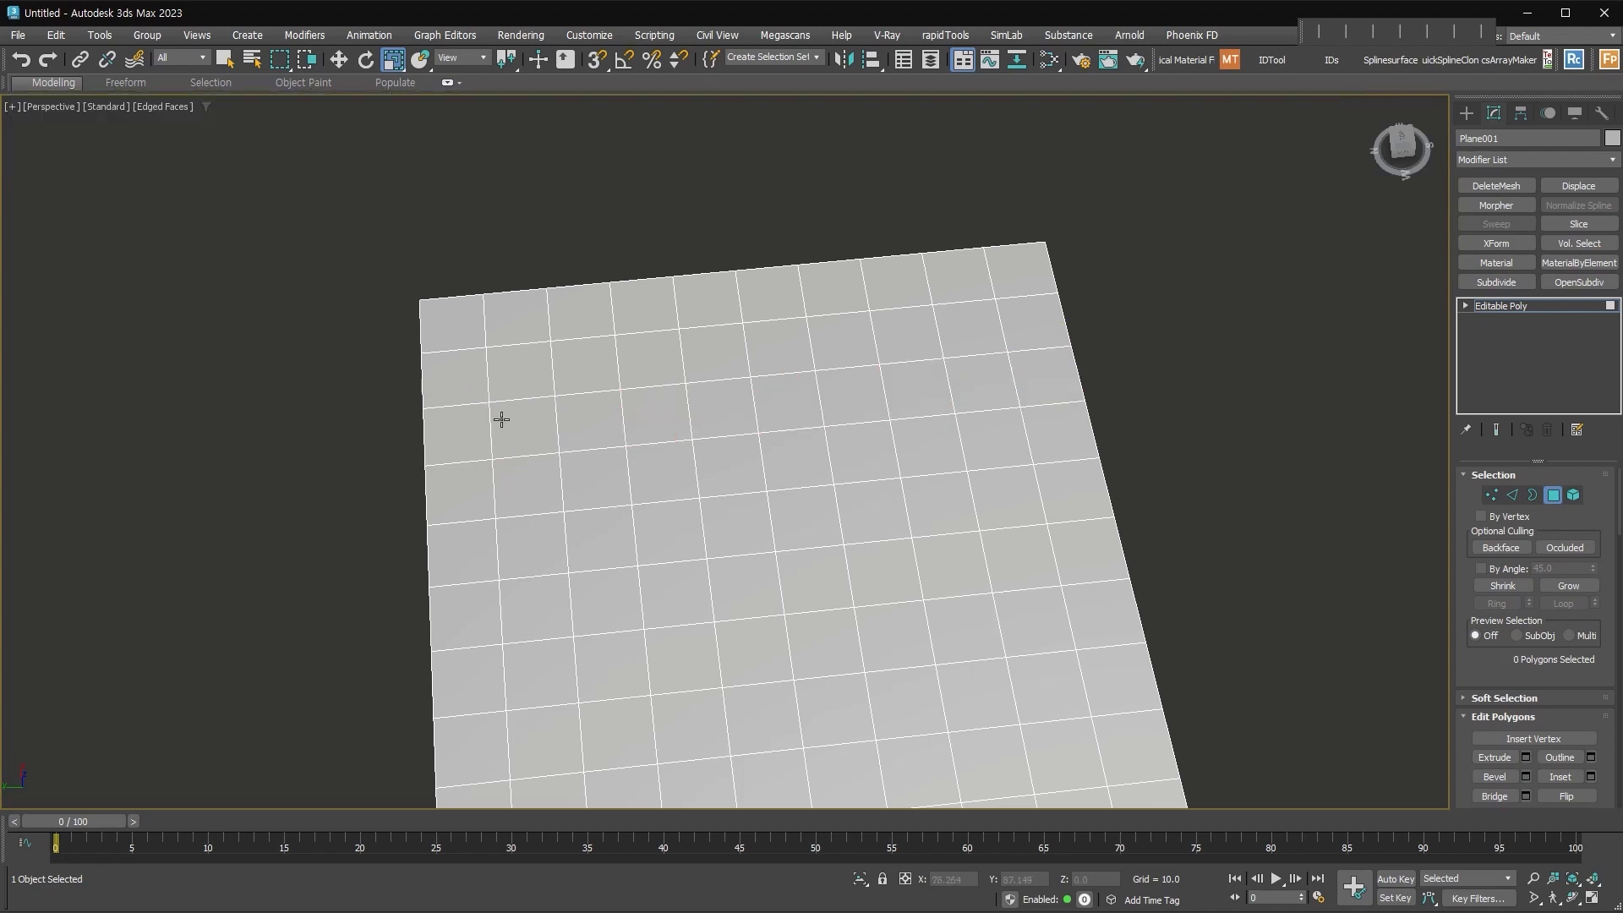
ctrl+click(593, 422)
click(64, 84)
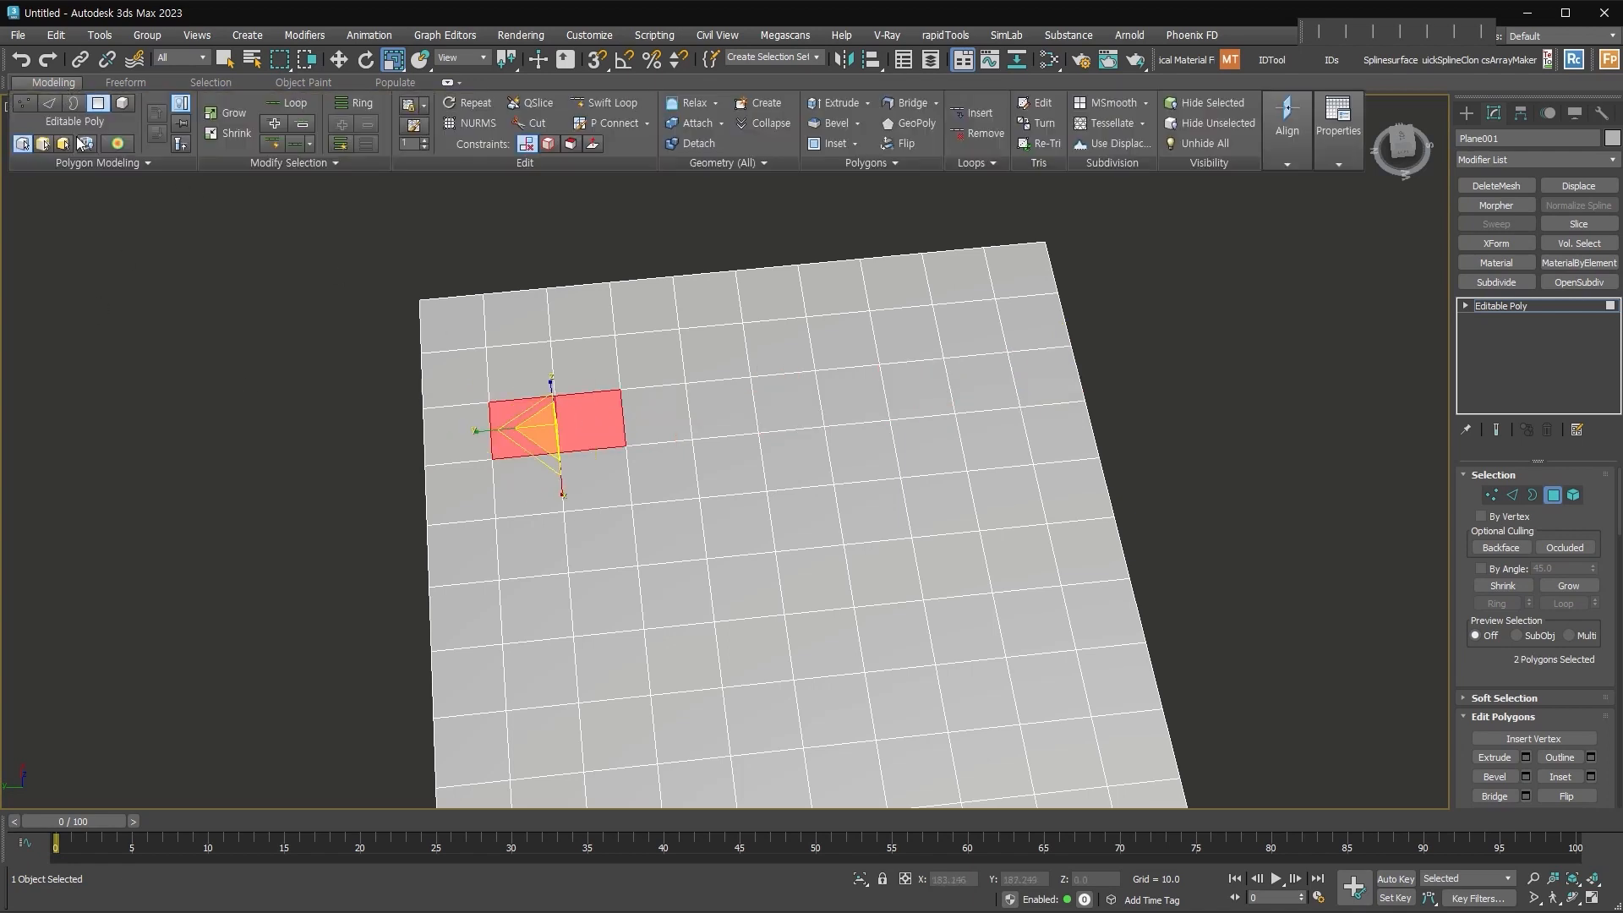
click(299, 145)
key(ctrl+d)
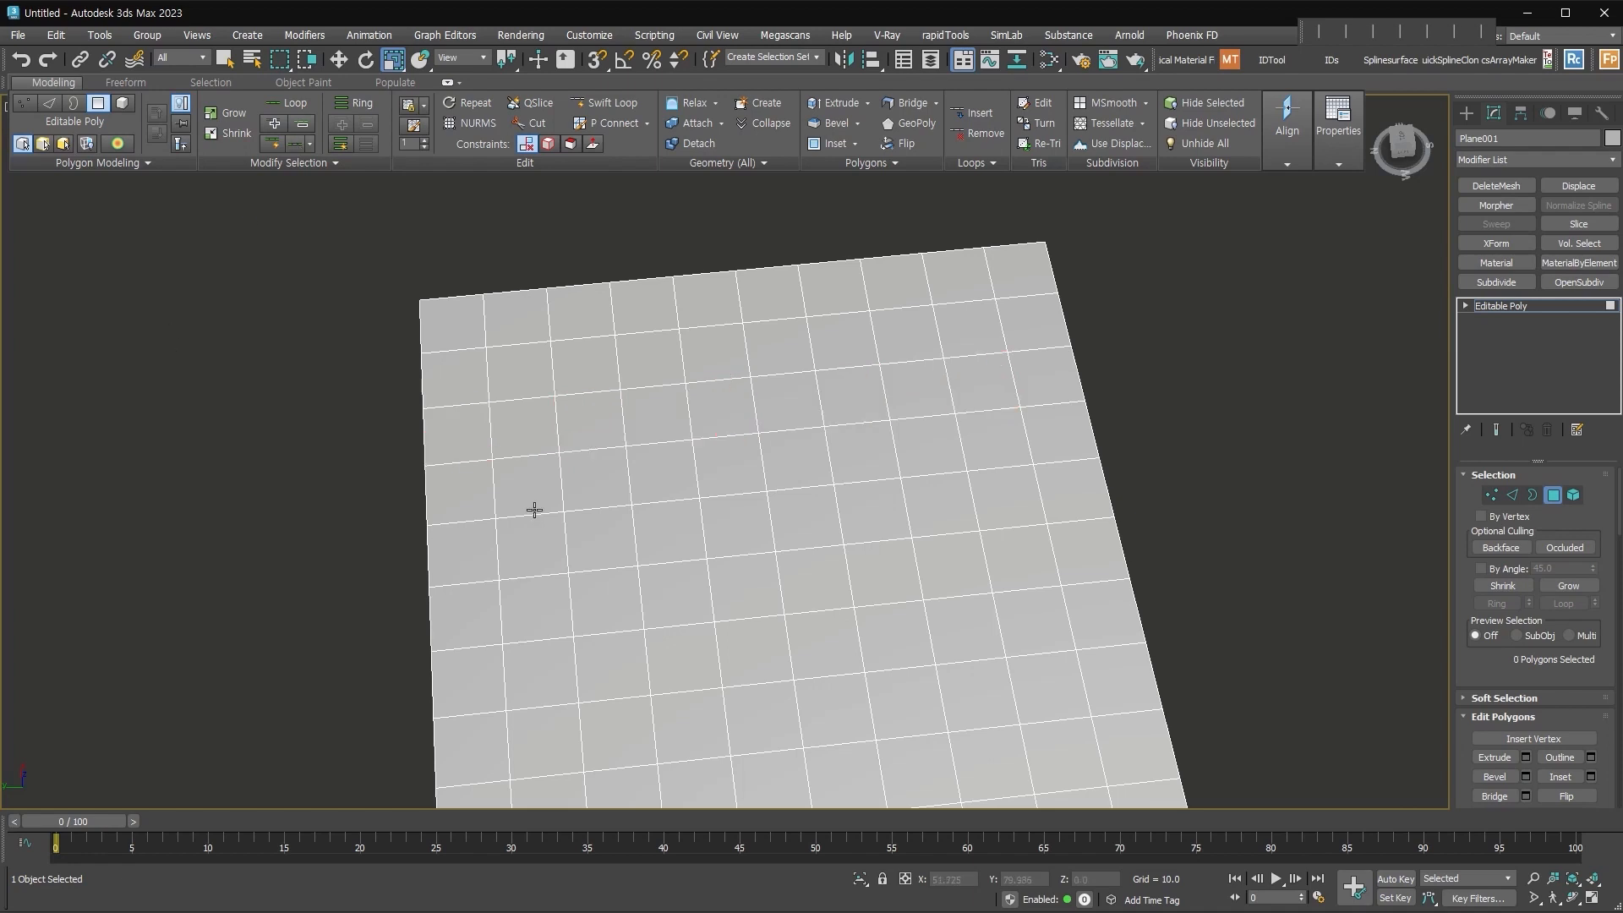
Step: Select the first two polygons of the plane's third row and apply Dot Loop to select alternating polygons
click(476, 427)
ctrl+click(538, 423)
click(52, 86)
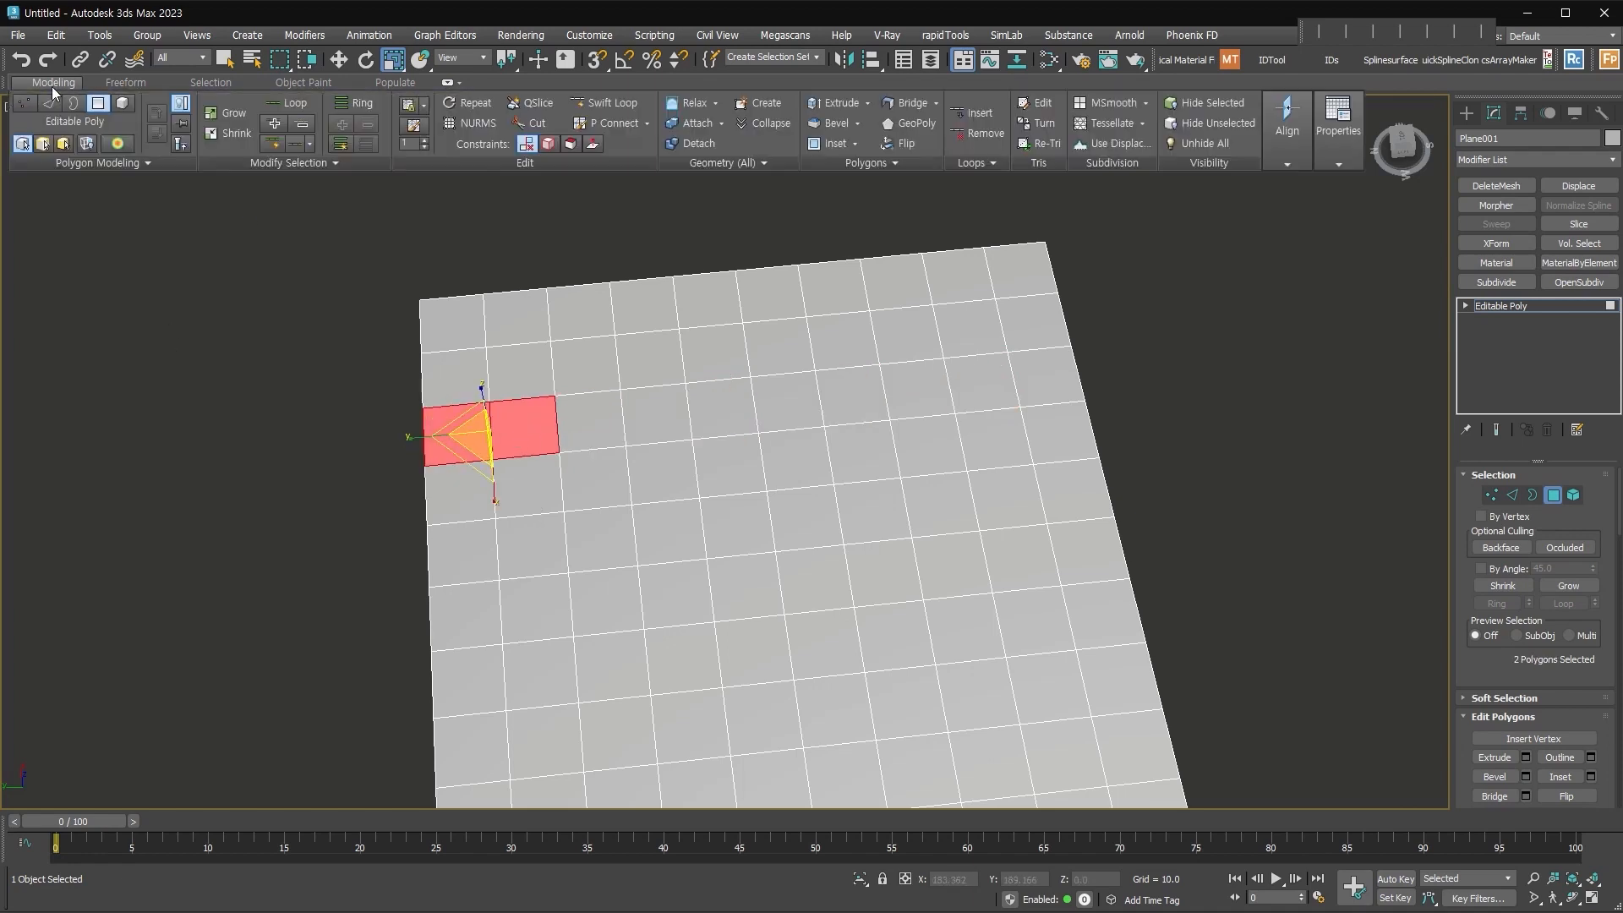
click(293, 145)
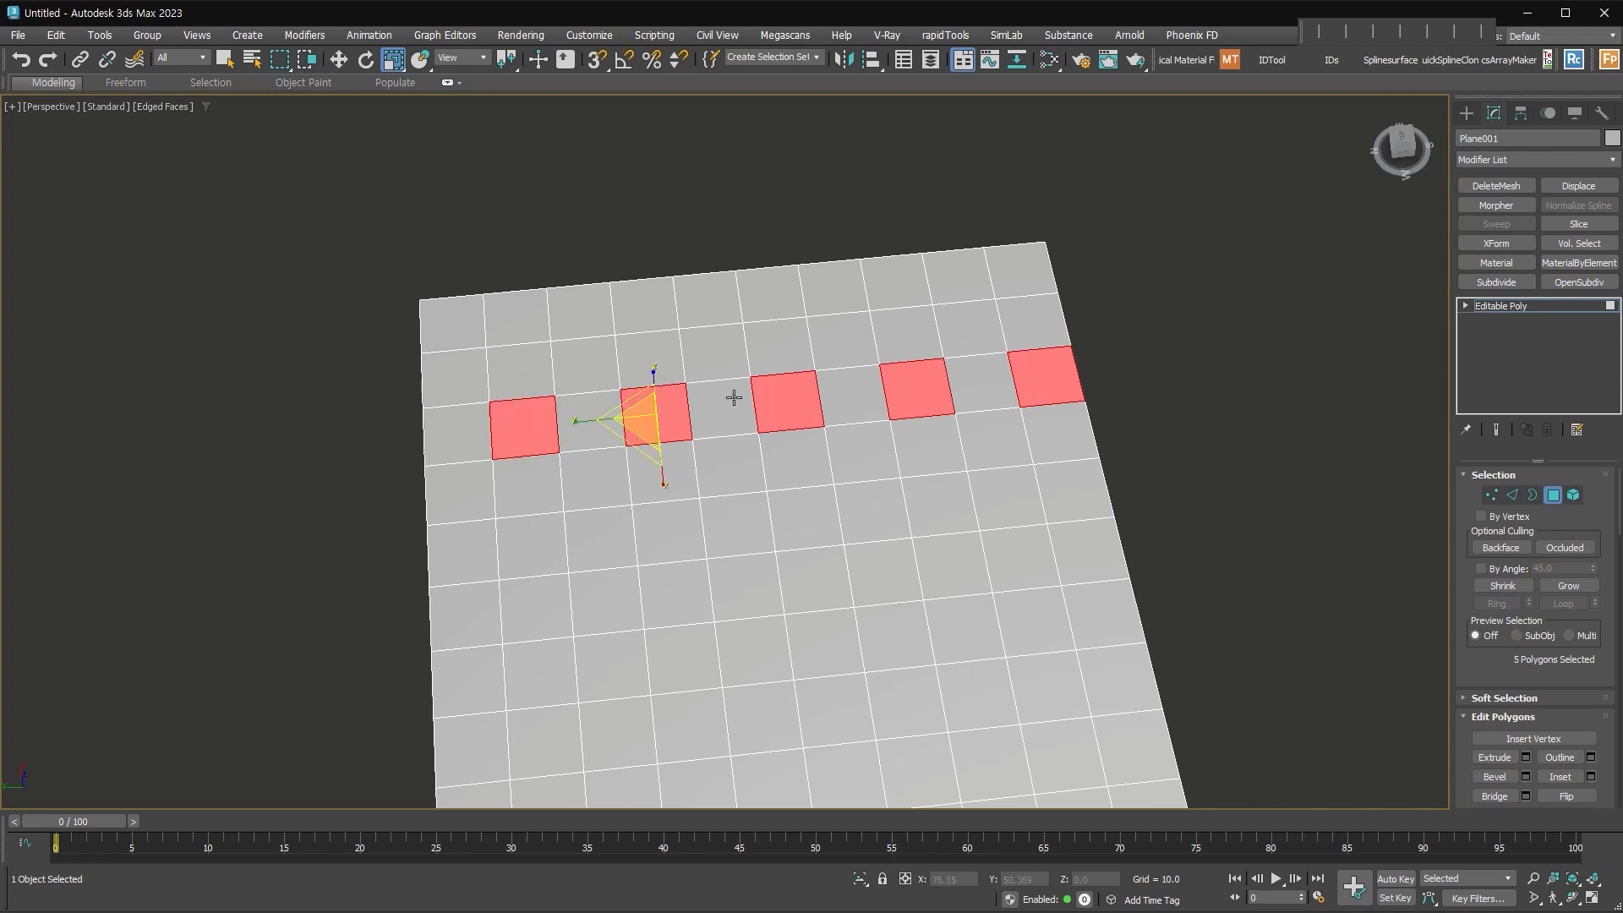
Step: Reselect only the second and third polygons of the third row, apply Dot Loop, and clear the resulting selection
click(329, 344)
click(529, 431)
ctrl+click(591, 416)
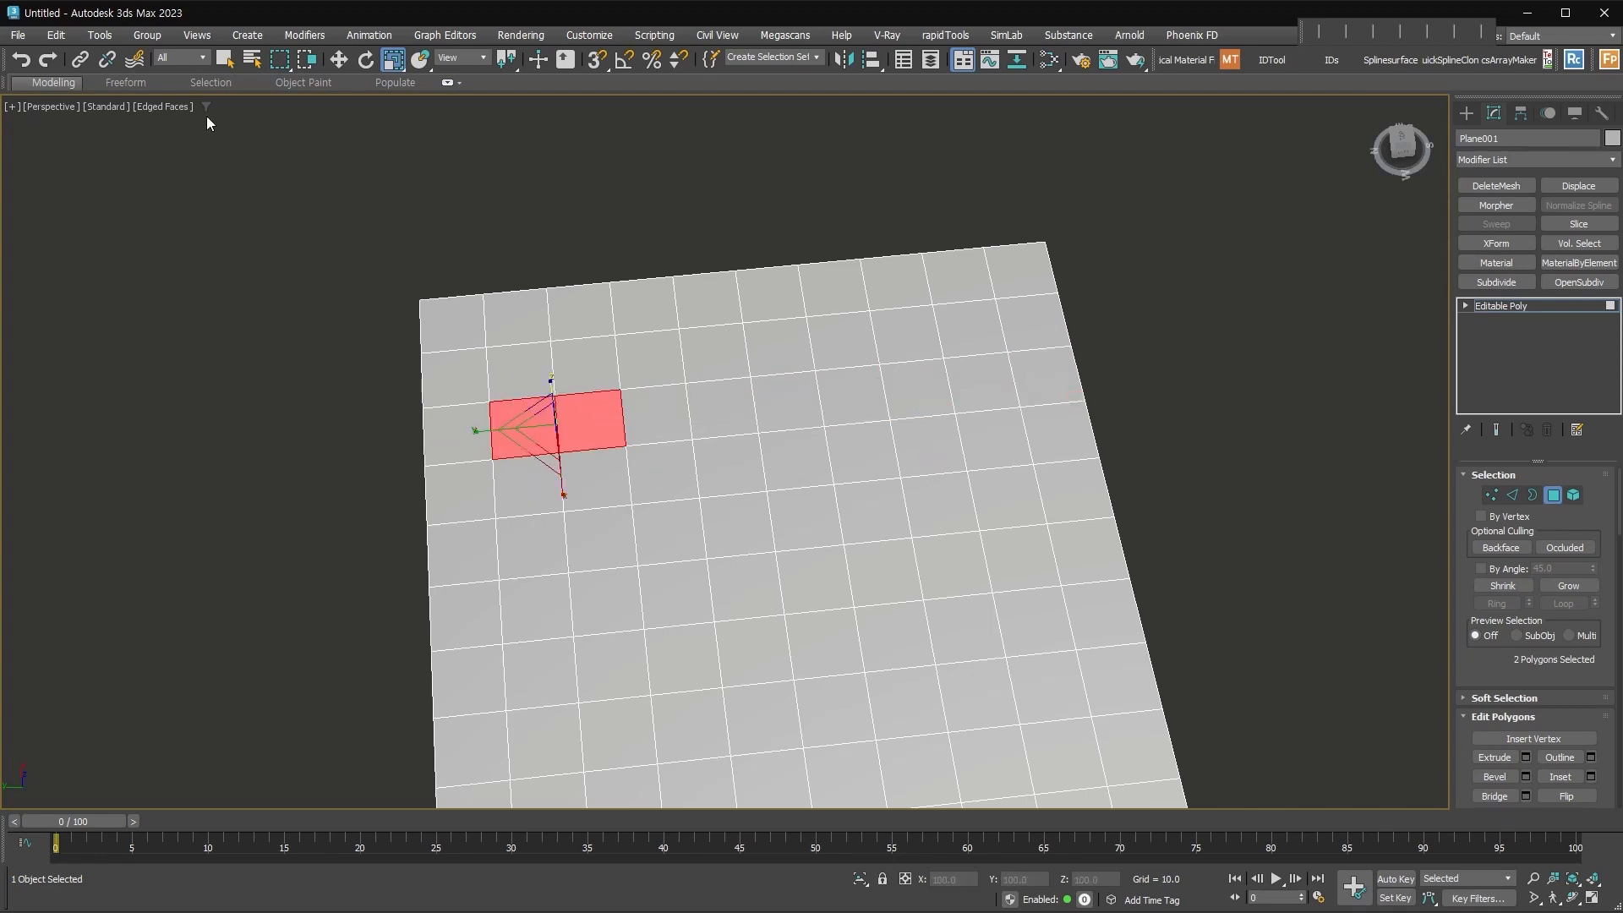
click(65, 88)
click(298, 144)
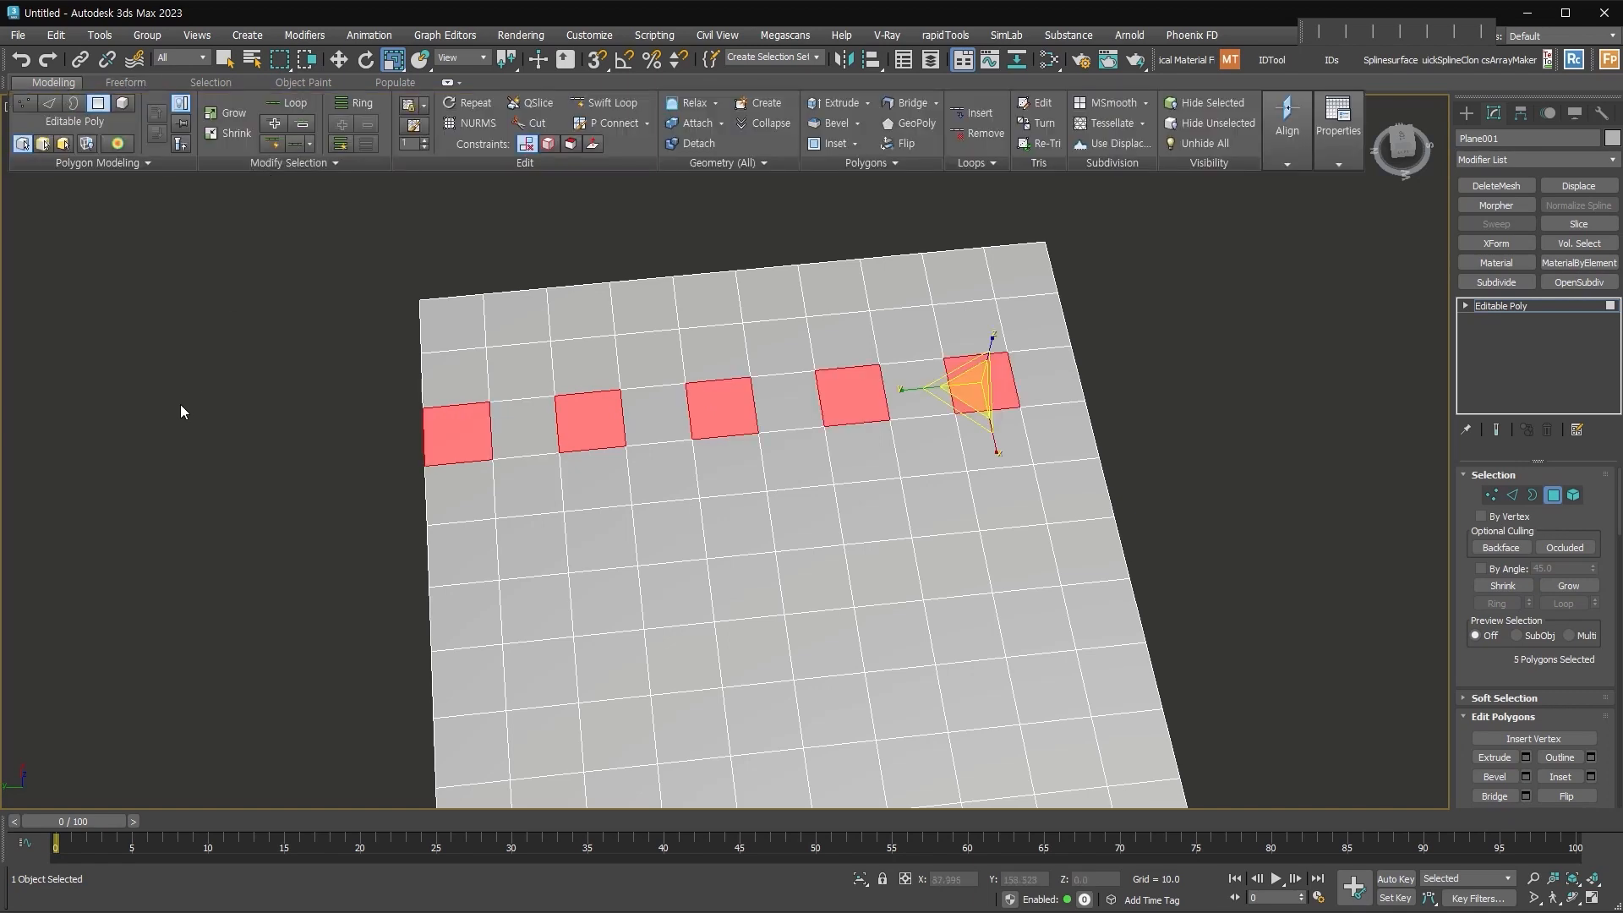
click(211, 387)
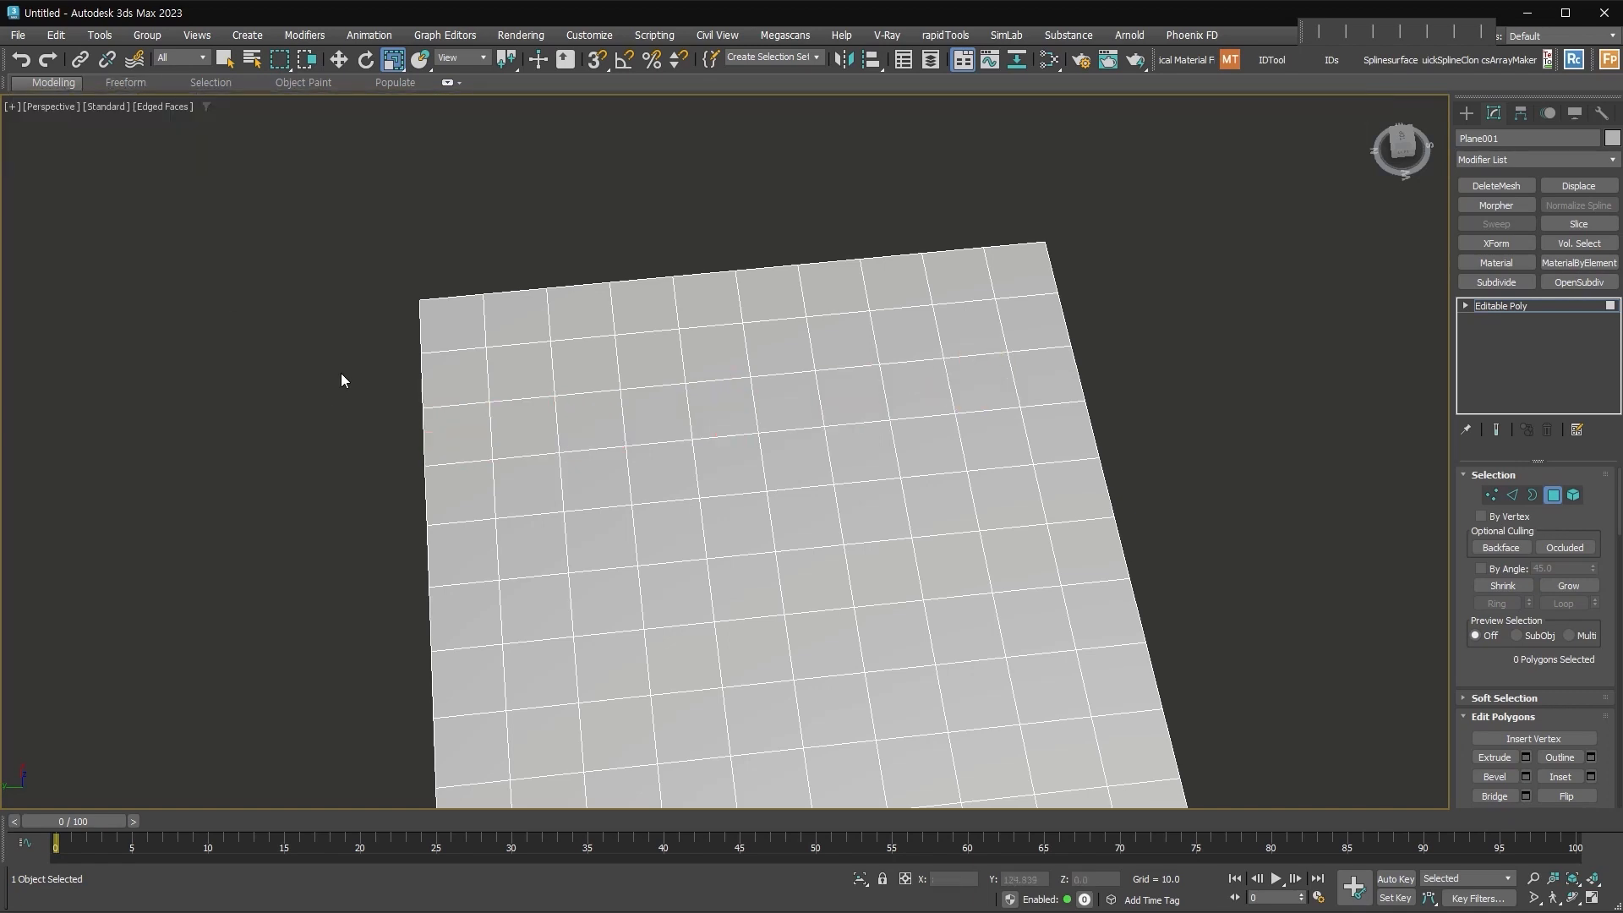
Step: Select the far row's first two polygons and the second row's third and fourth polygons, and apply Dot Loop to both rows
click(444, 325)
ctrl+click(503, 318)
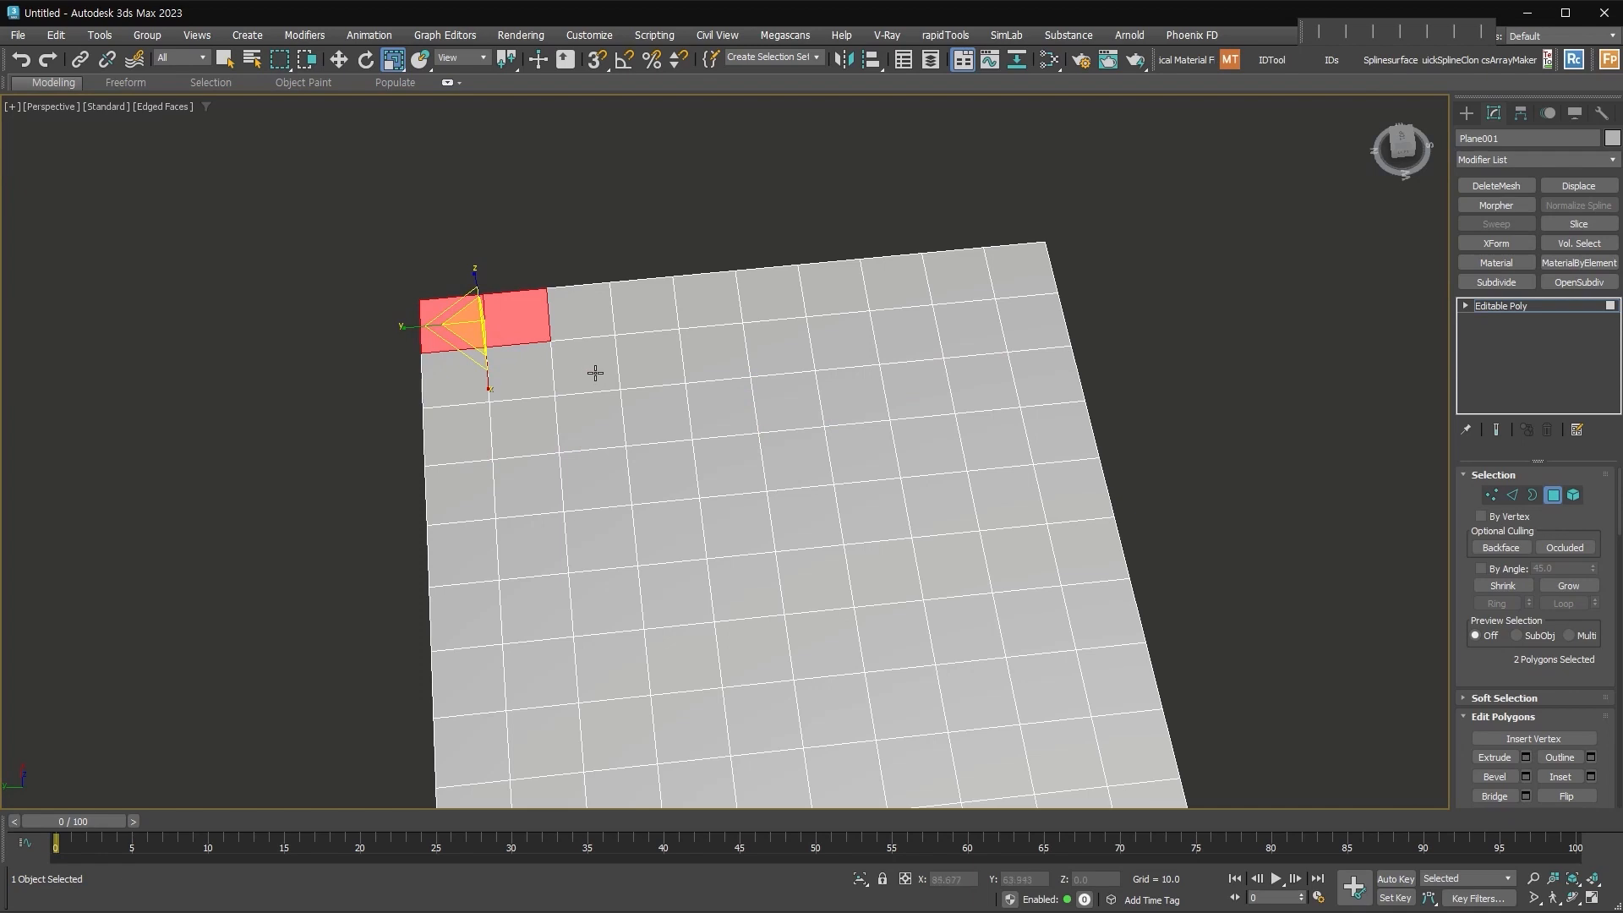
ctrl+click(591, 369)
ctrl+click(649, 359)
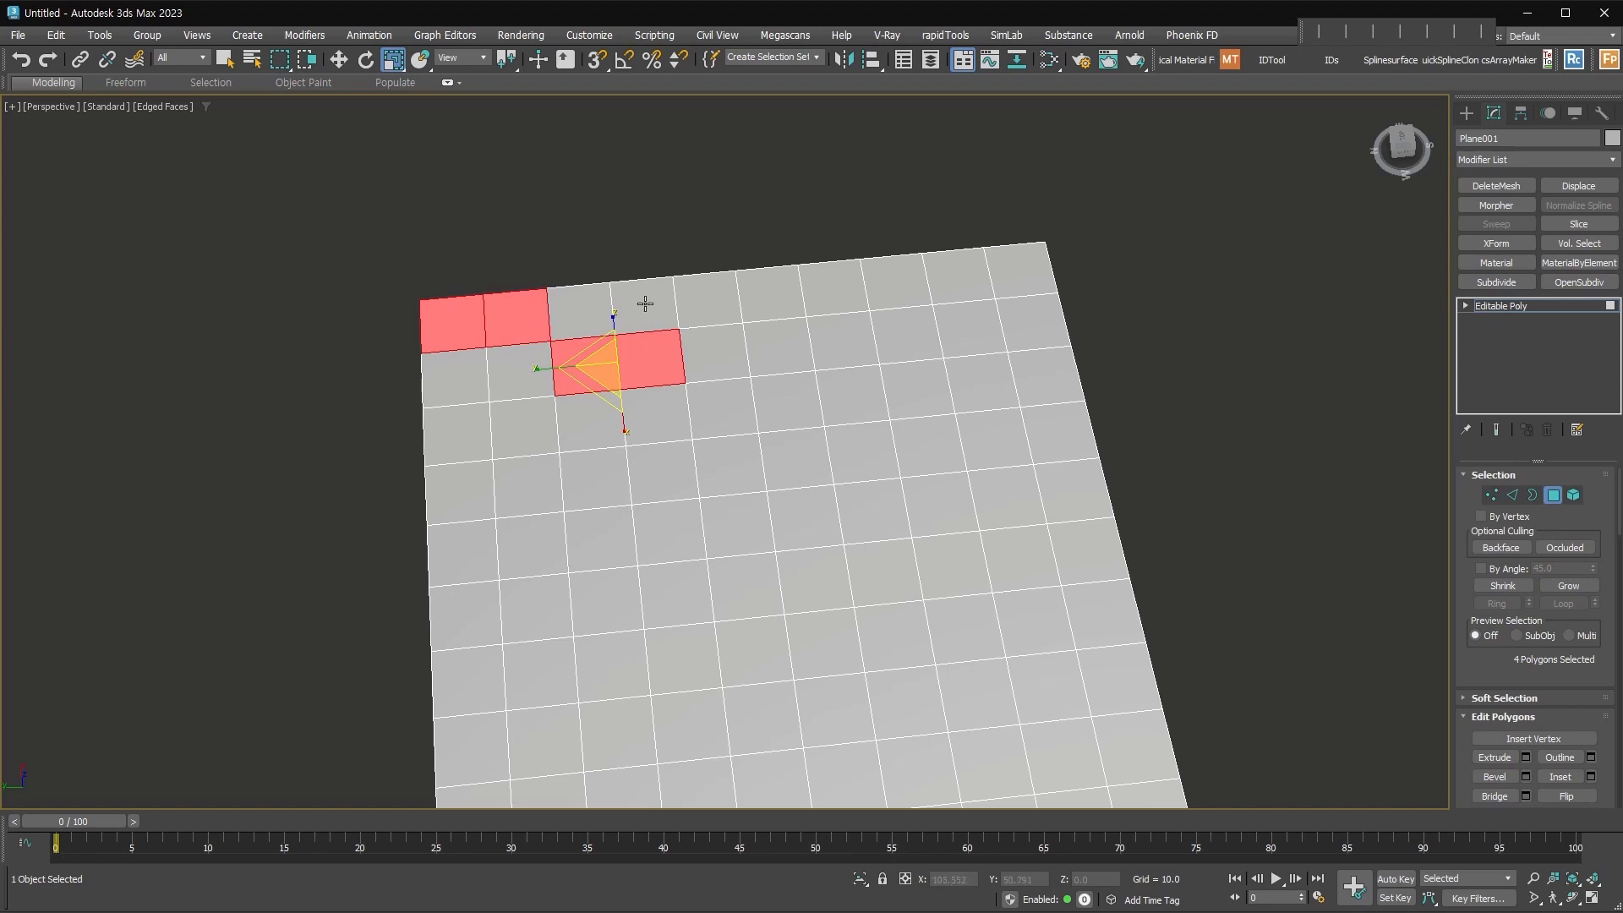
click(521, 310)
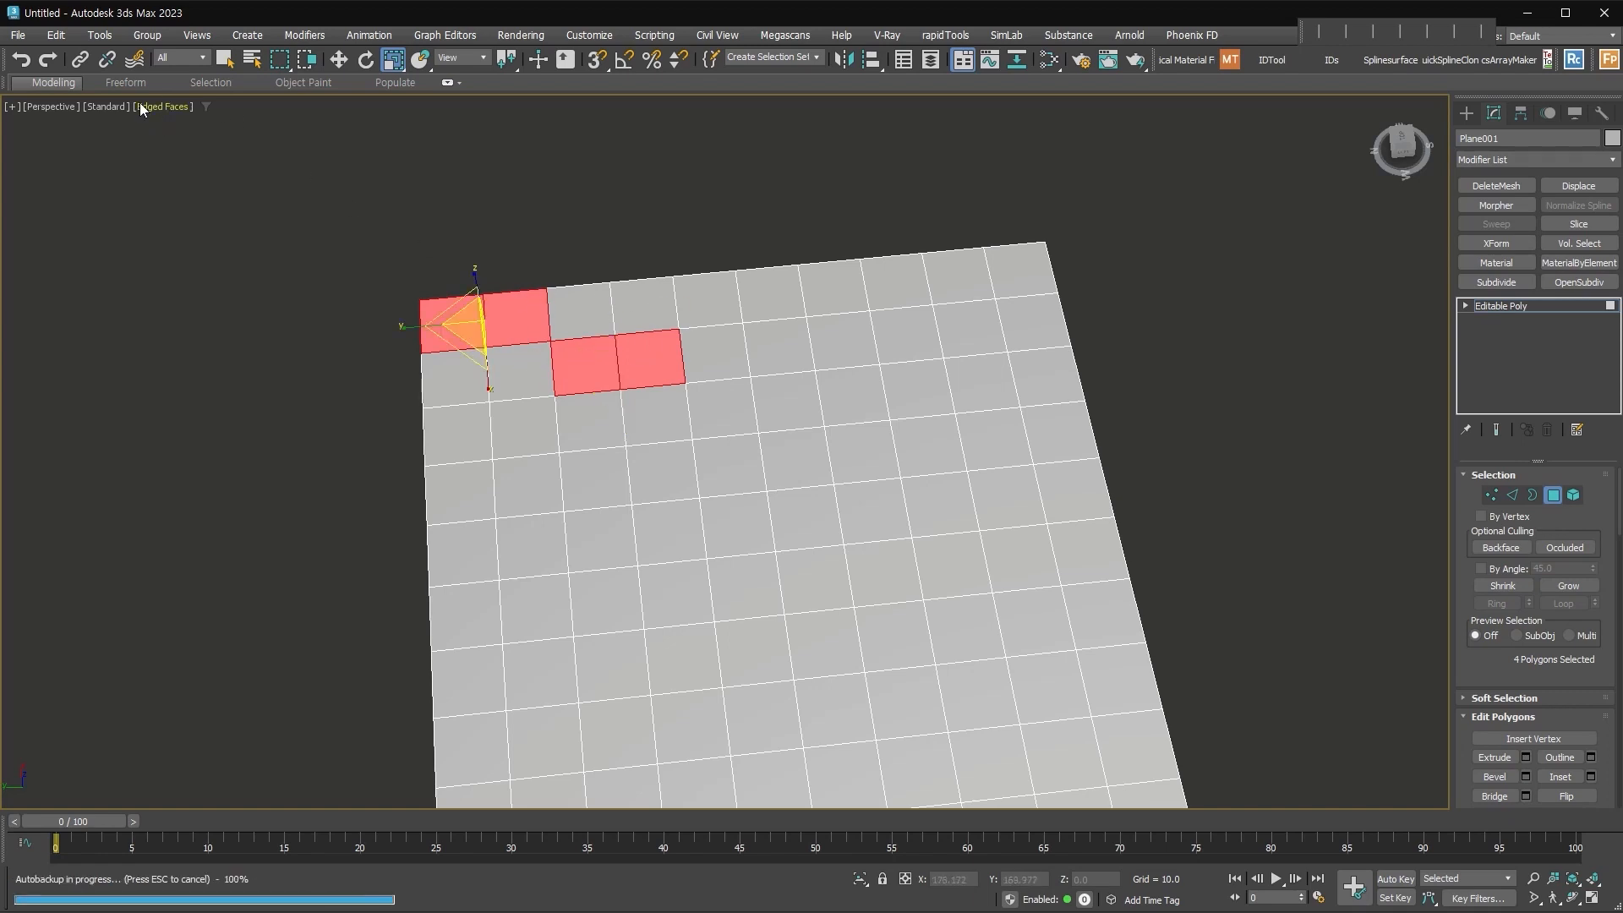
click(56, 88)
click(295, 145)
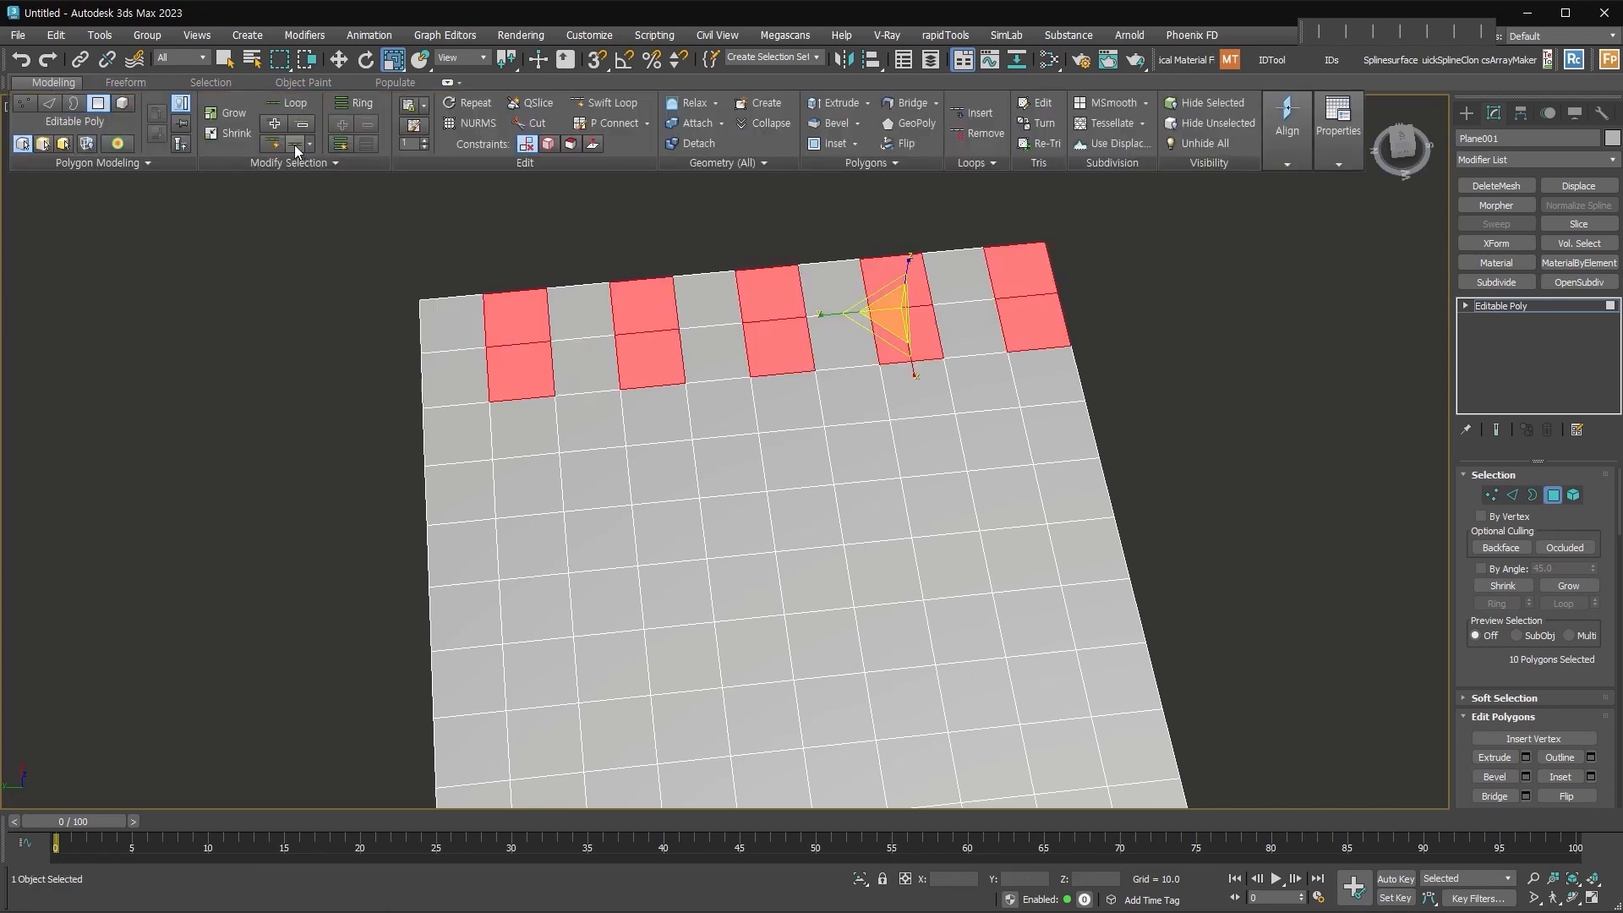
Step: Clear the selection, select the far row's first two polygons and the second row's fourth and fifth polygons, and apply Dot Loop
click(160, 287)
click(442, 327)
ctrl+click(518, 310)
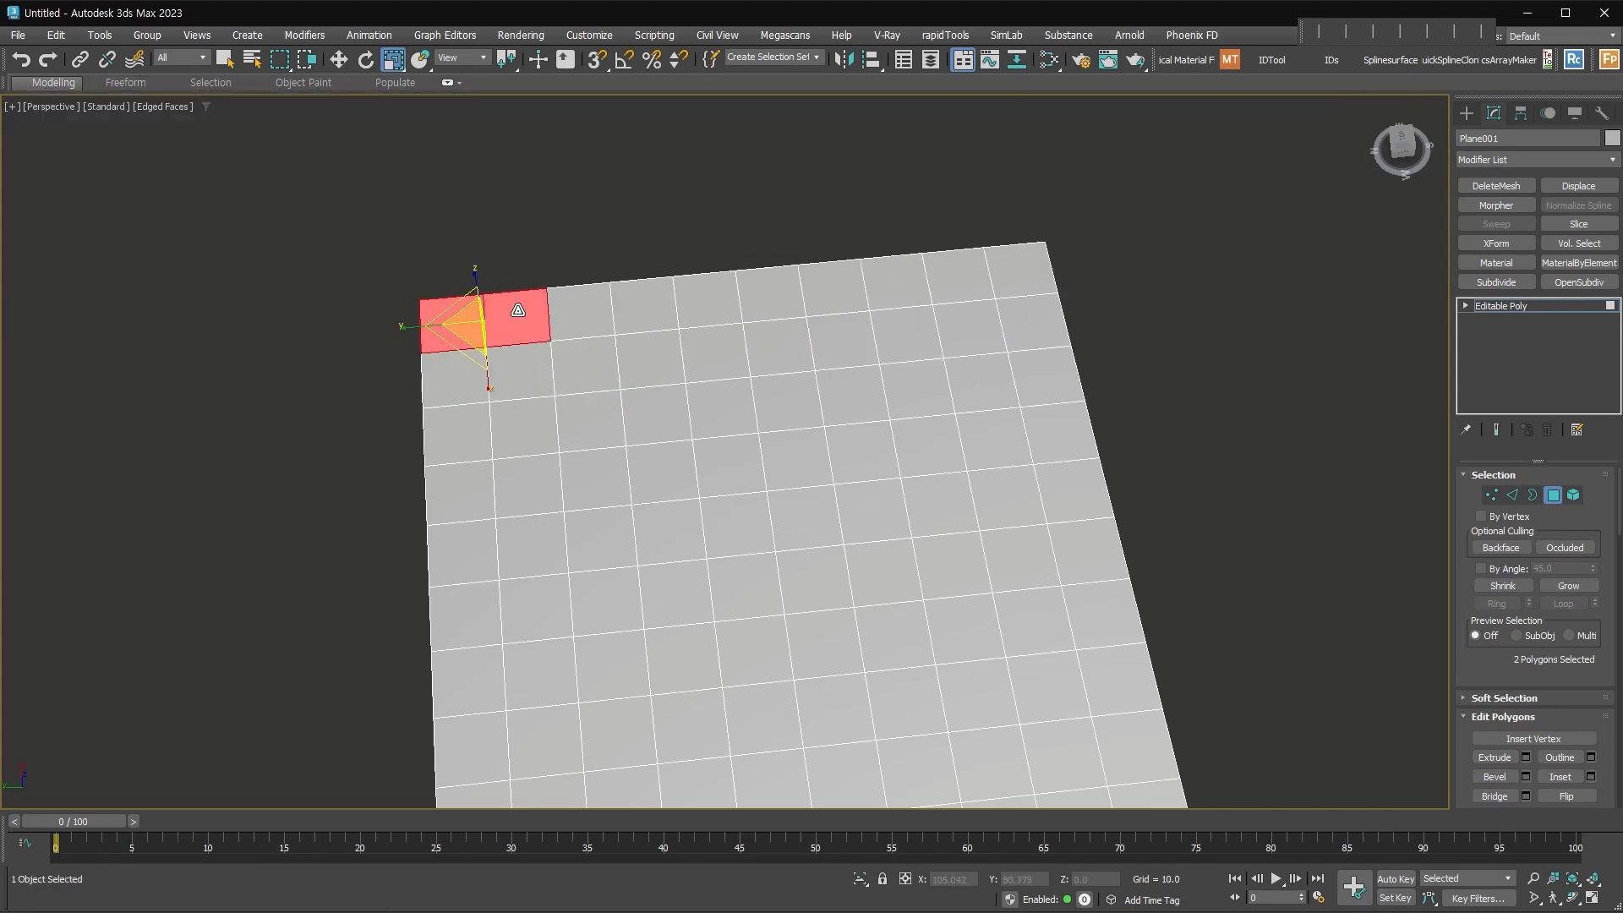
ctrl+click(646, 356)
ctrl+click(711, 355)
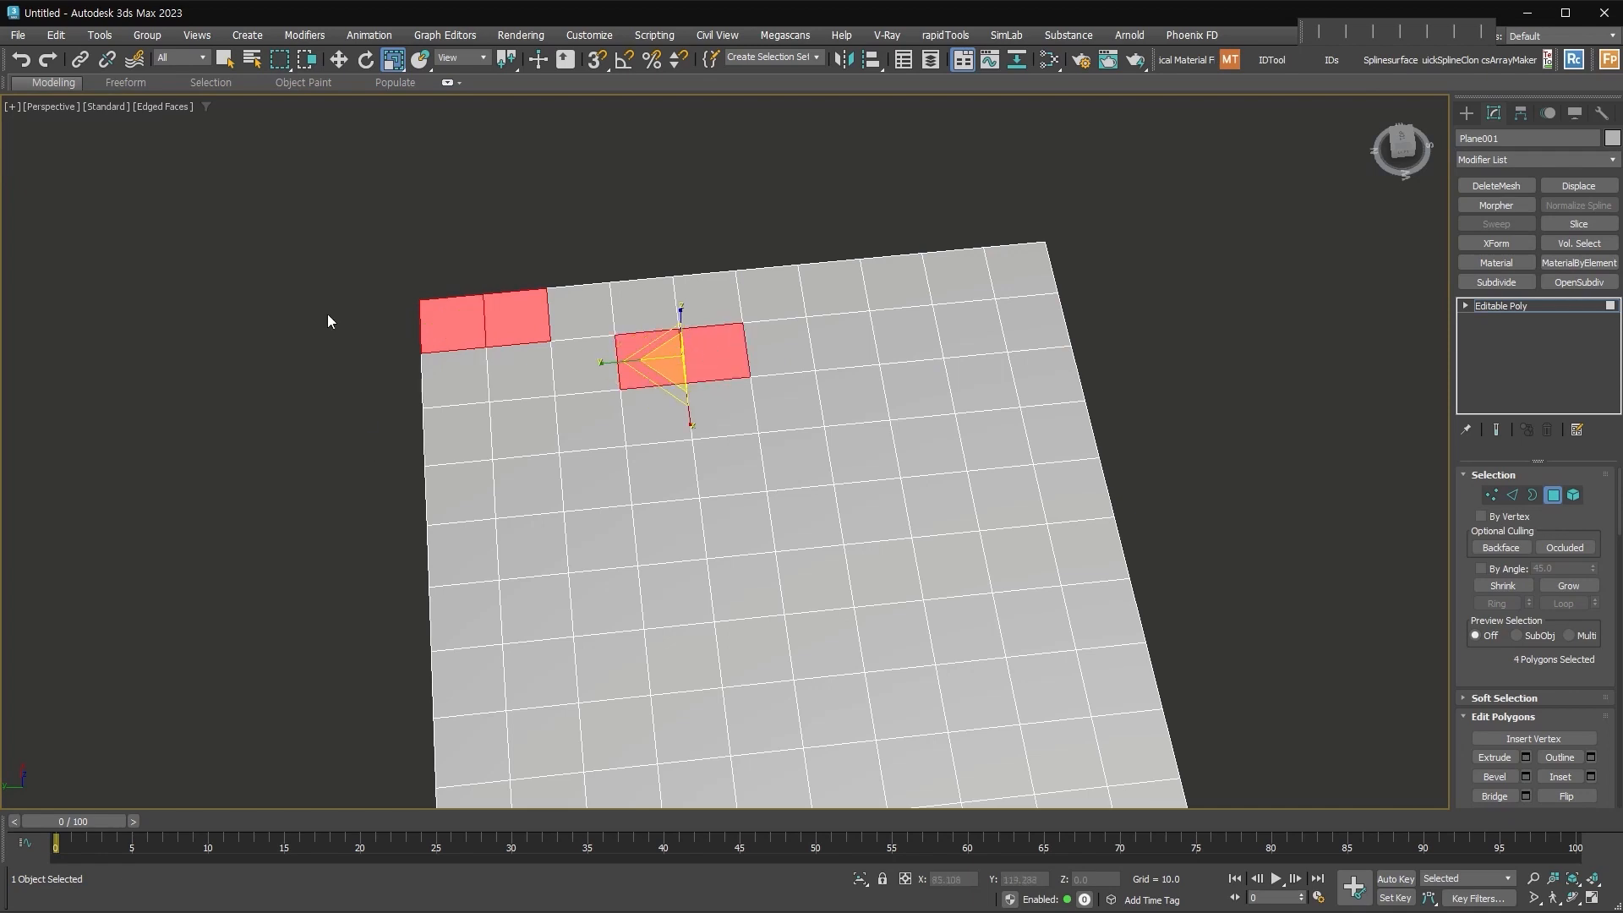
click(58, 84)
click(293, 148)
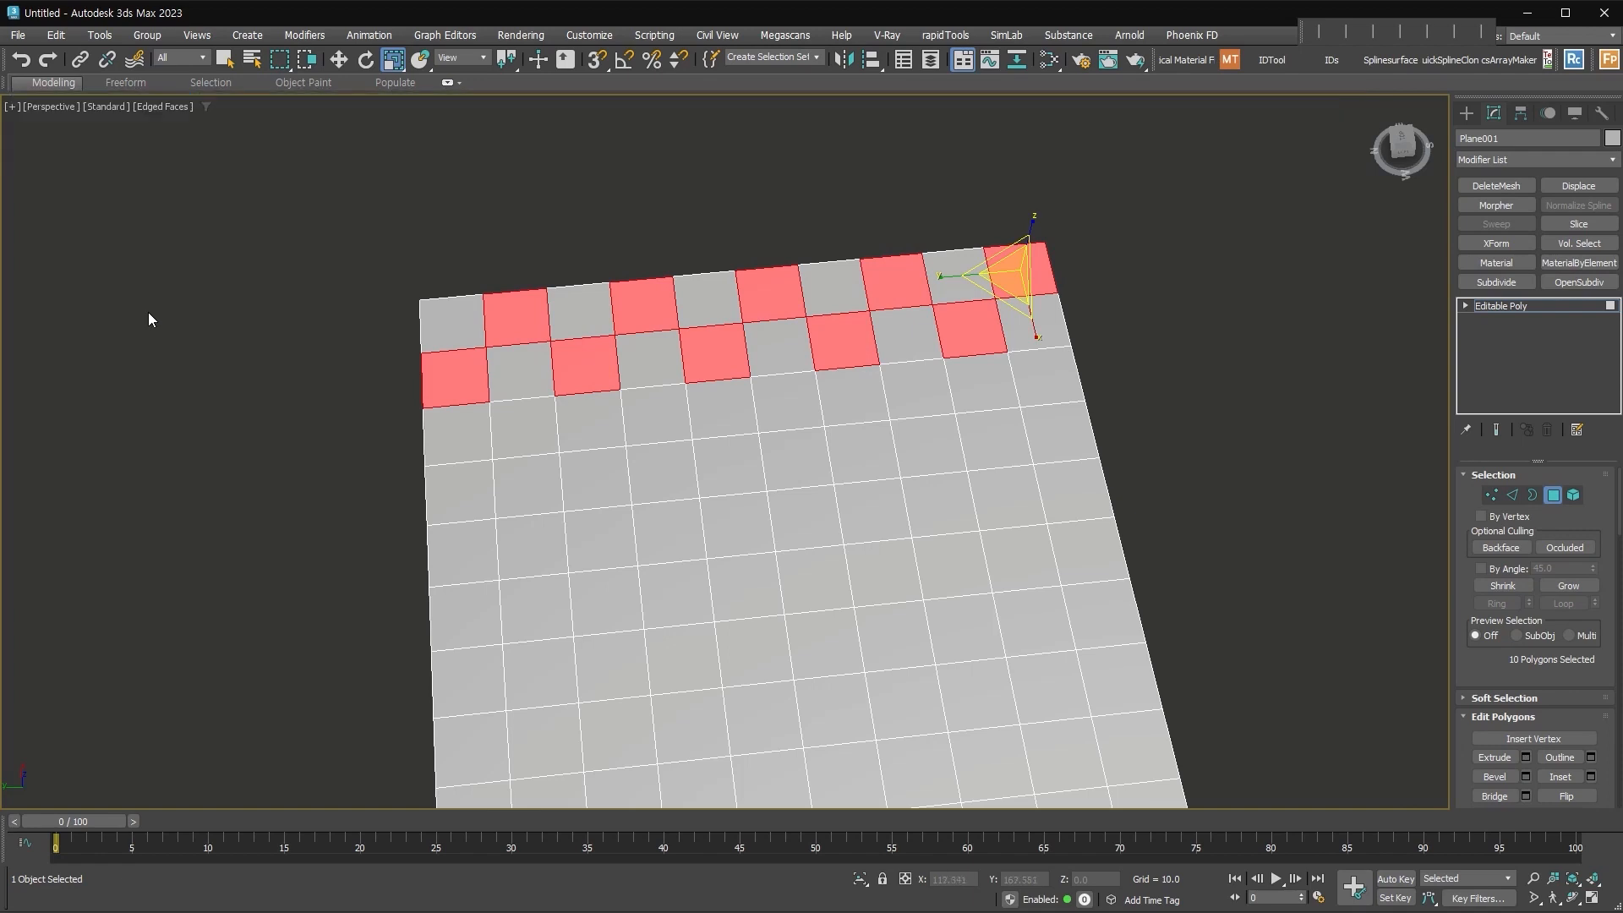
Step: Undo the last Dot Loop, and convert the two polygon pairs to their shared edges and back to polygons
key(ctrl+z)
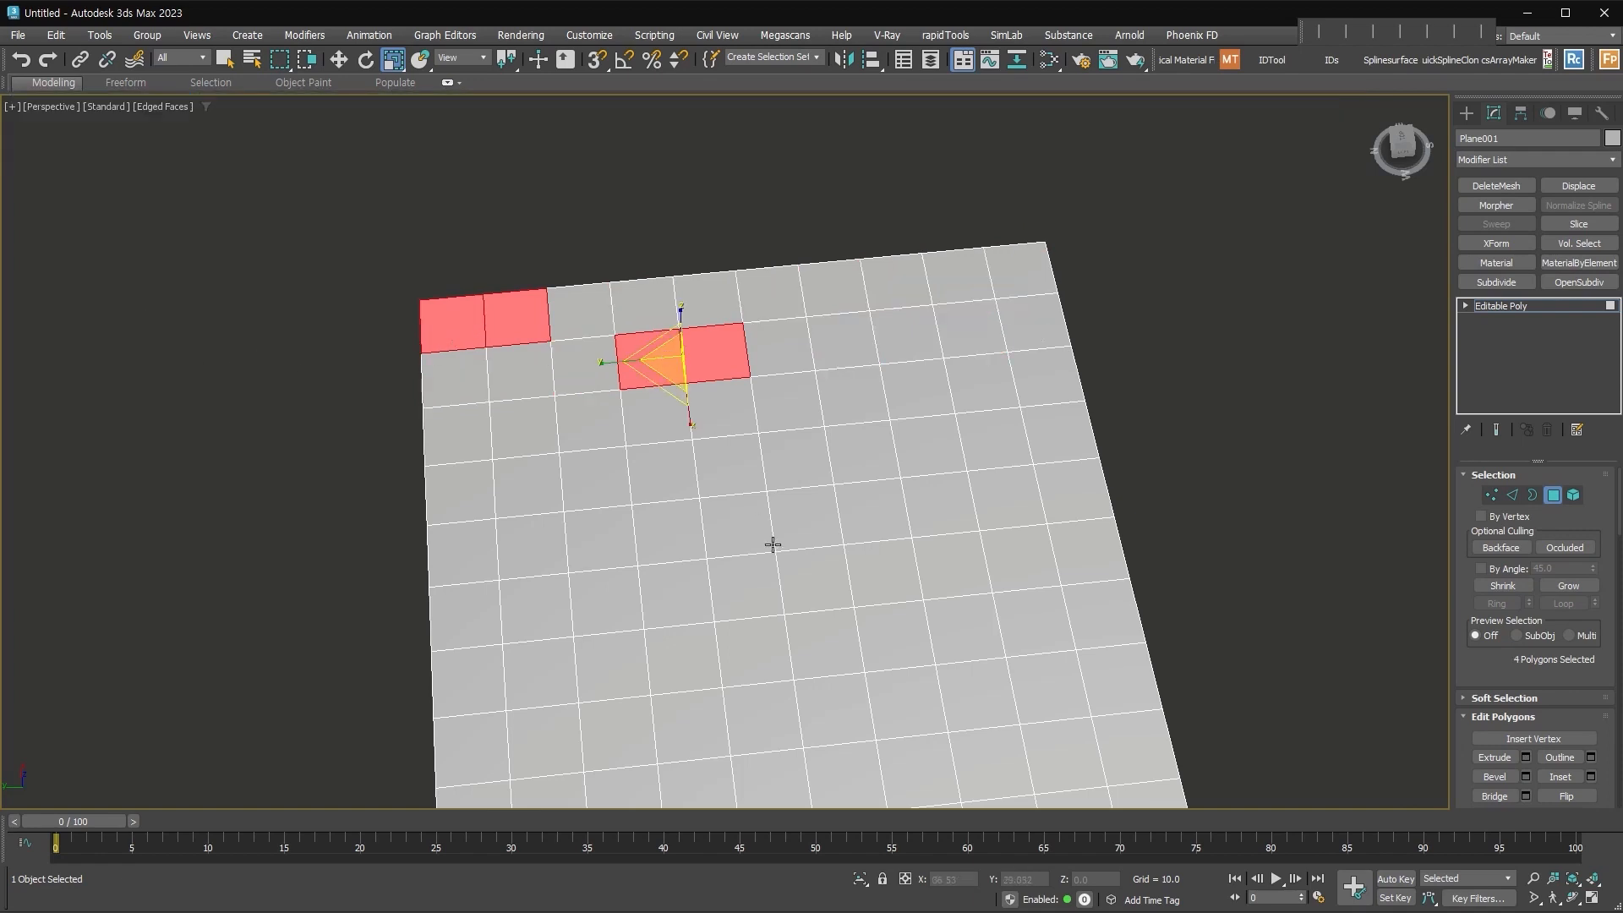
middle_drag(772, 547, 775, 409)
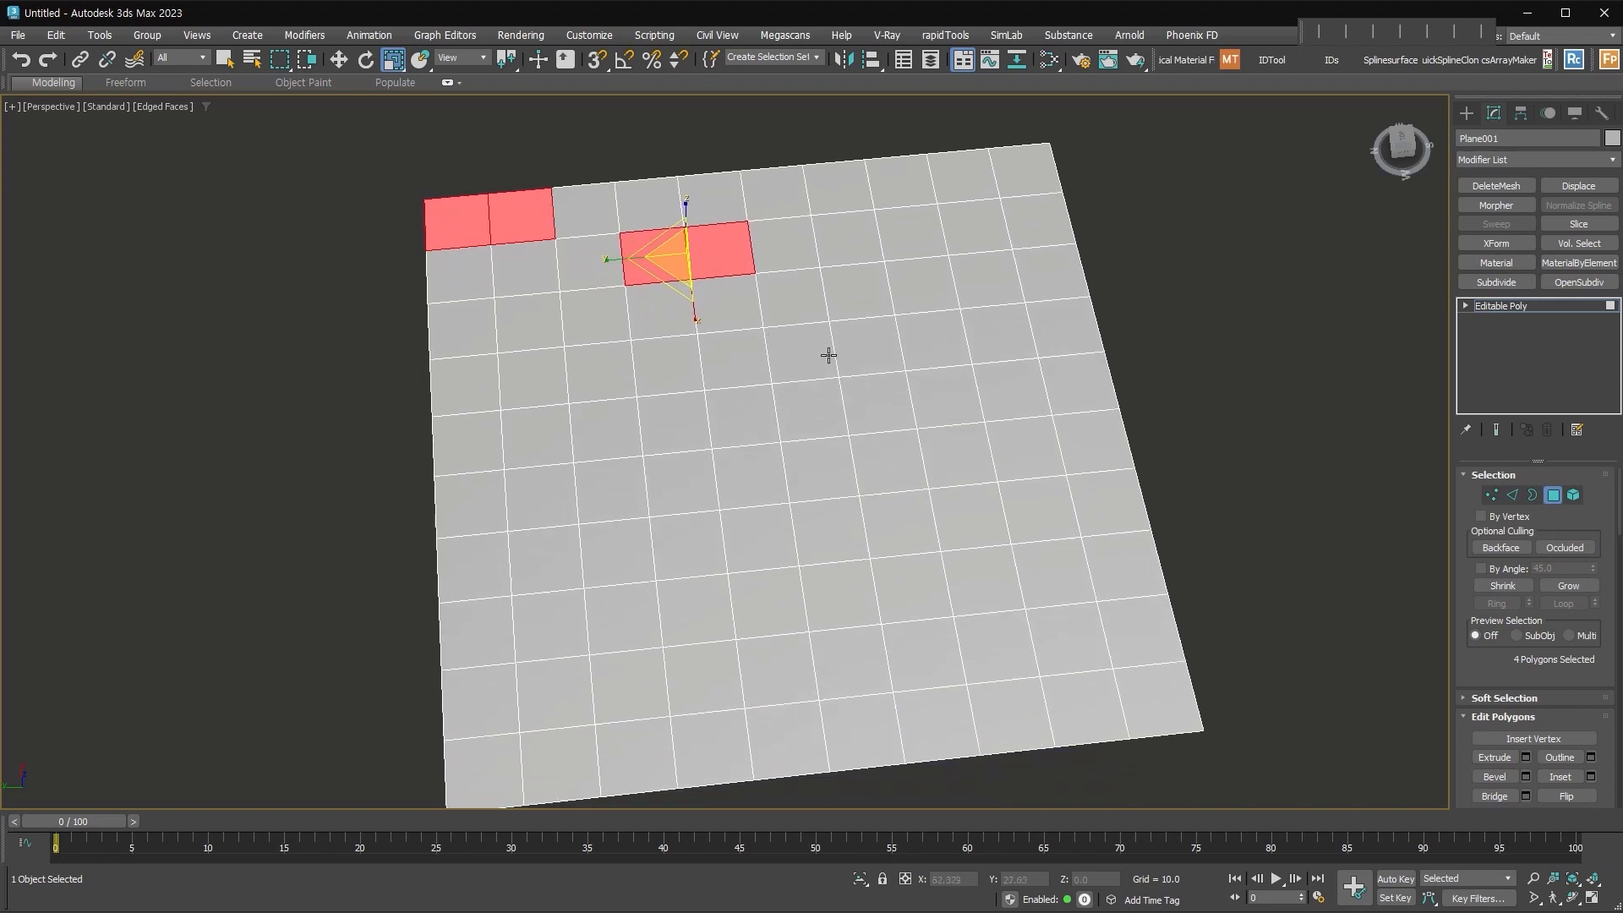
click(1511, 496)
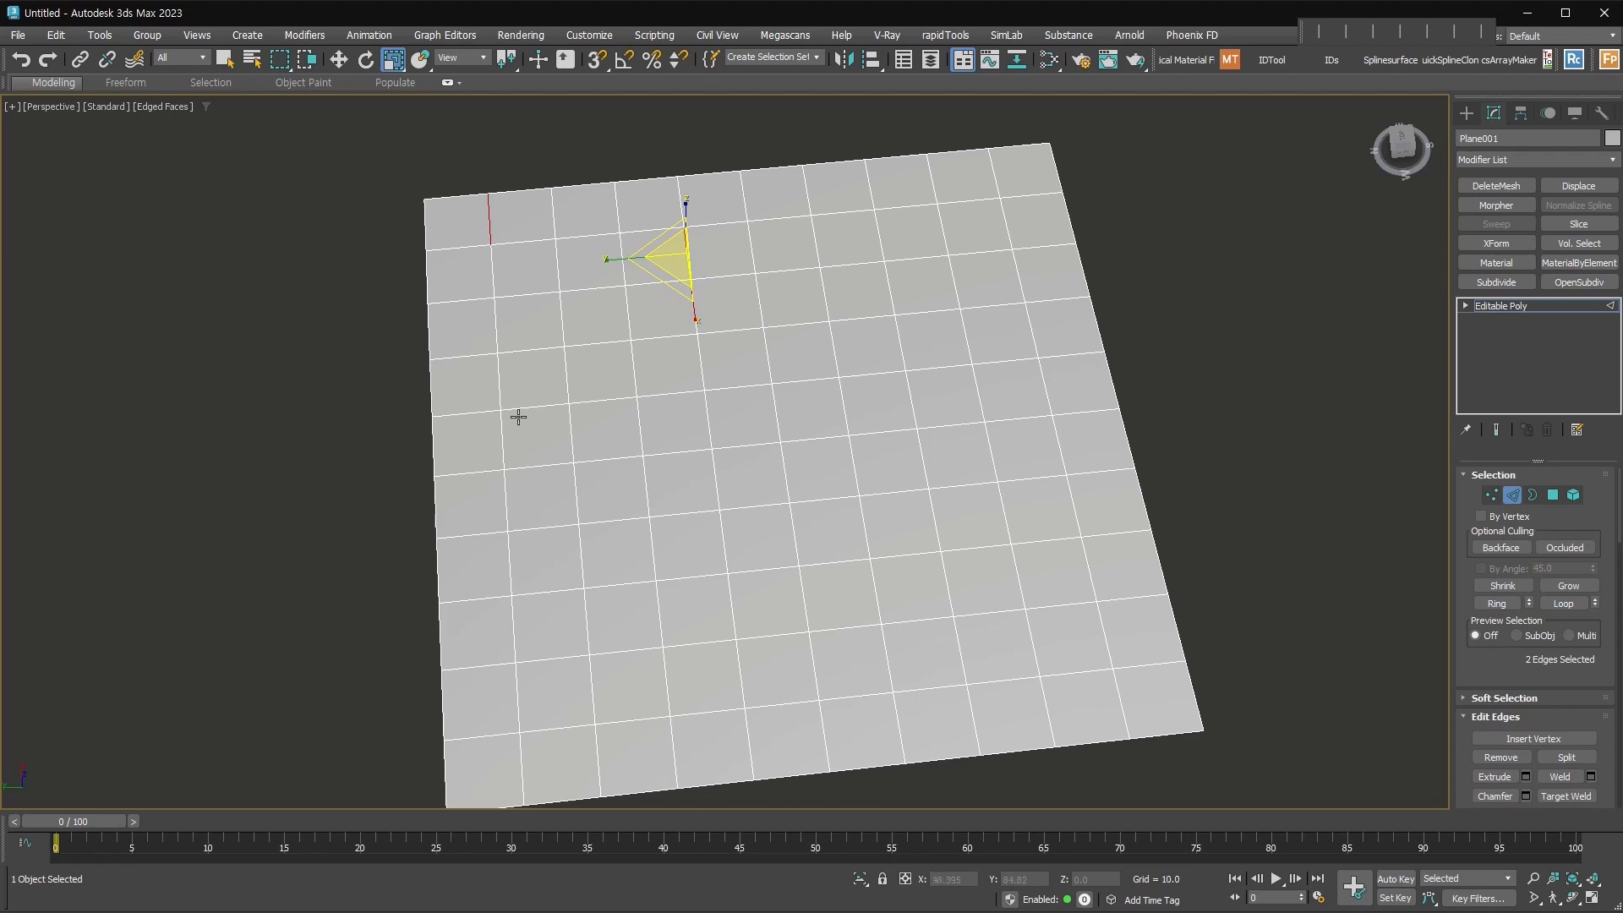
click(490, 211)
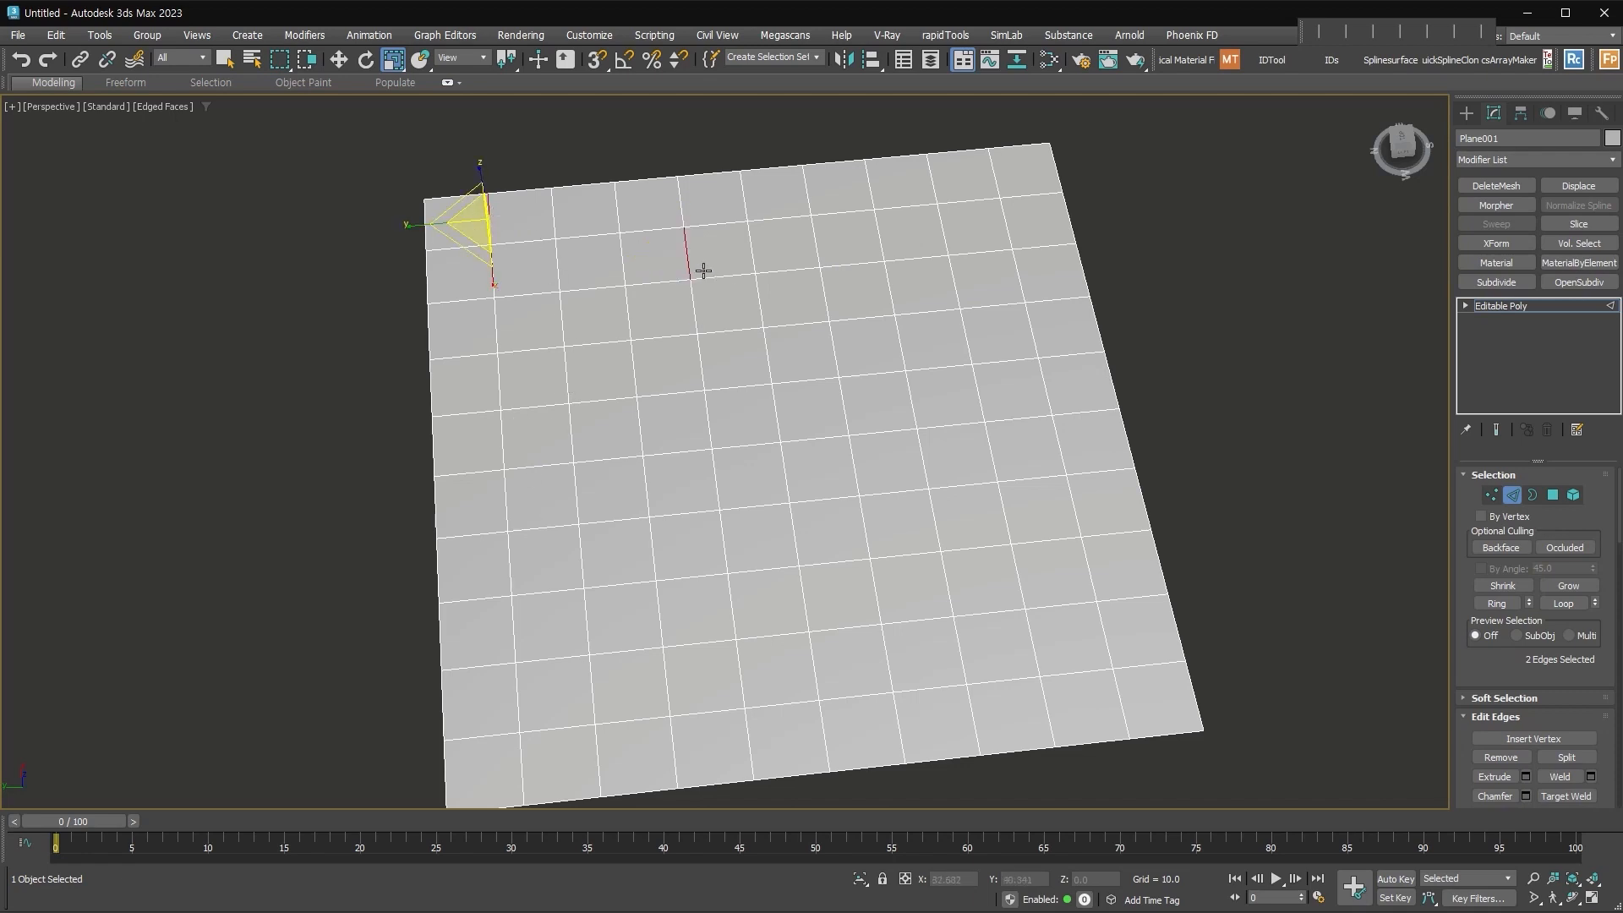
ctrl+click(1554, 495)
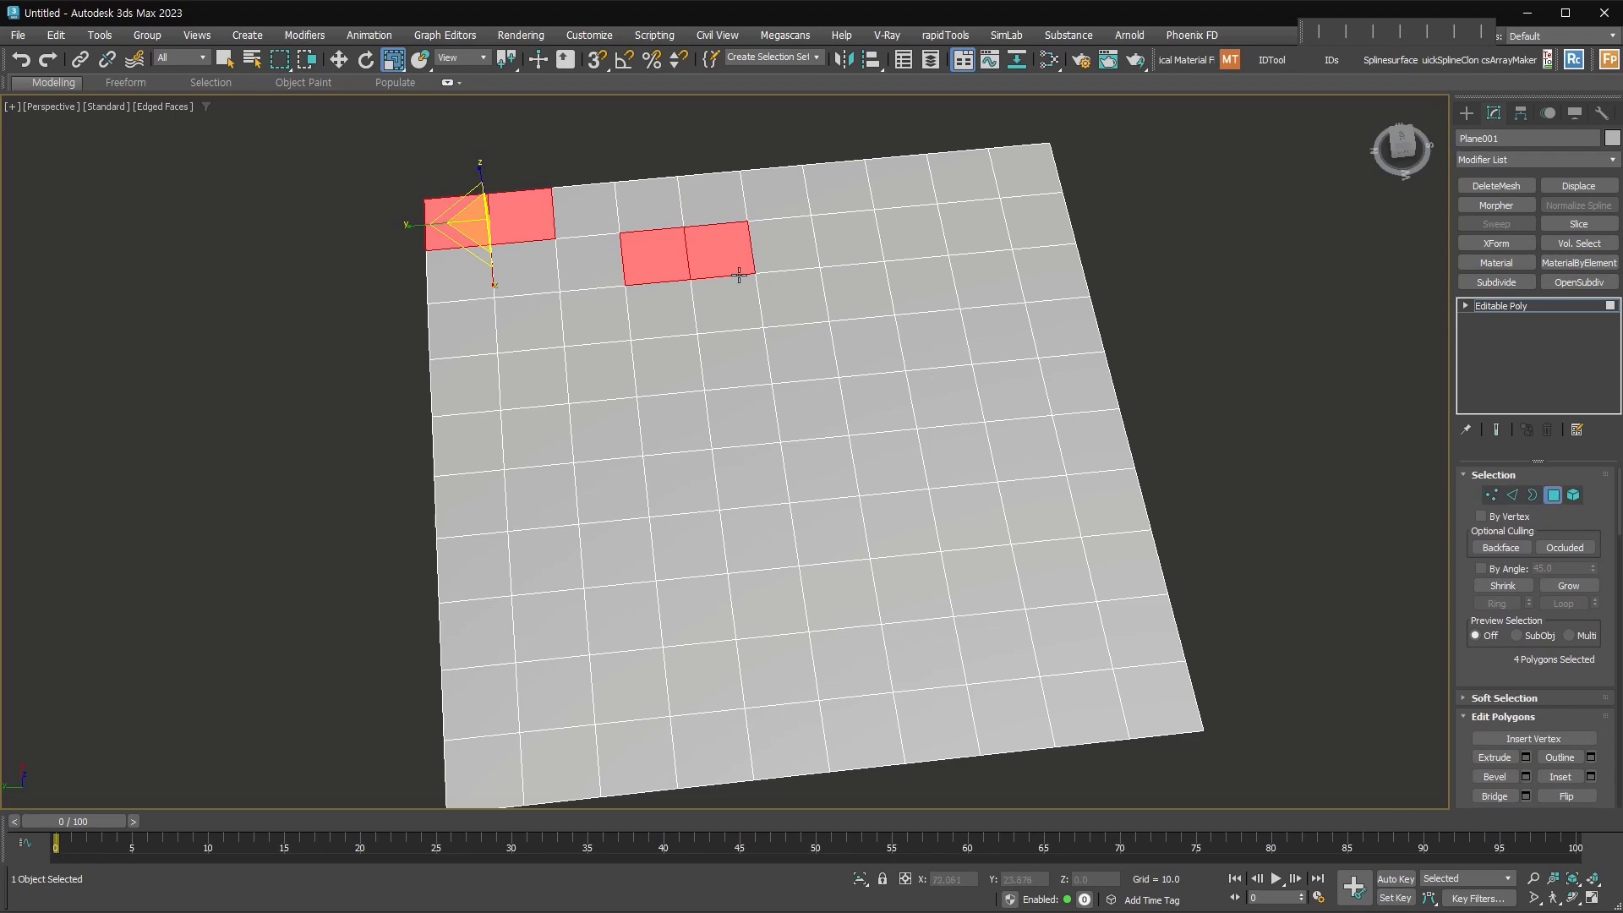
click(708, 268)
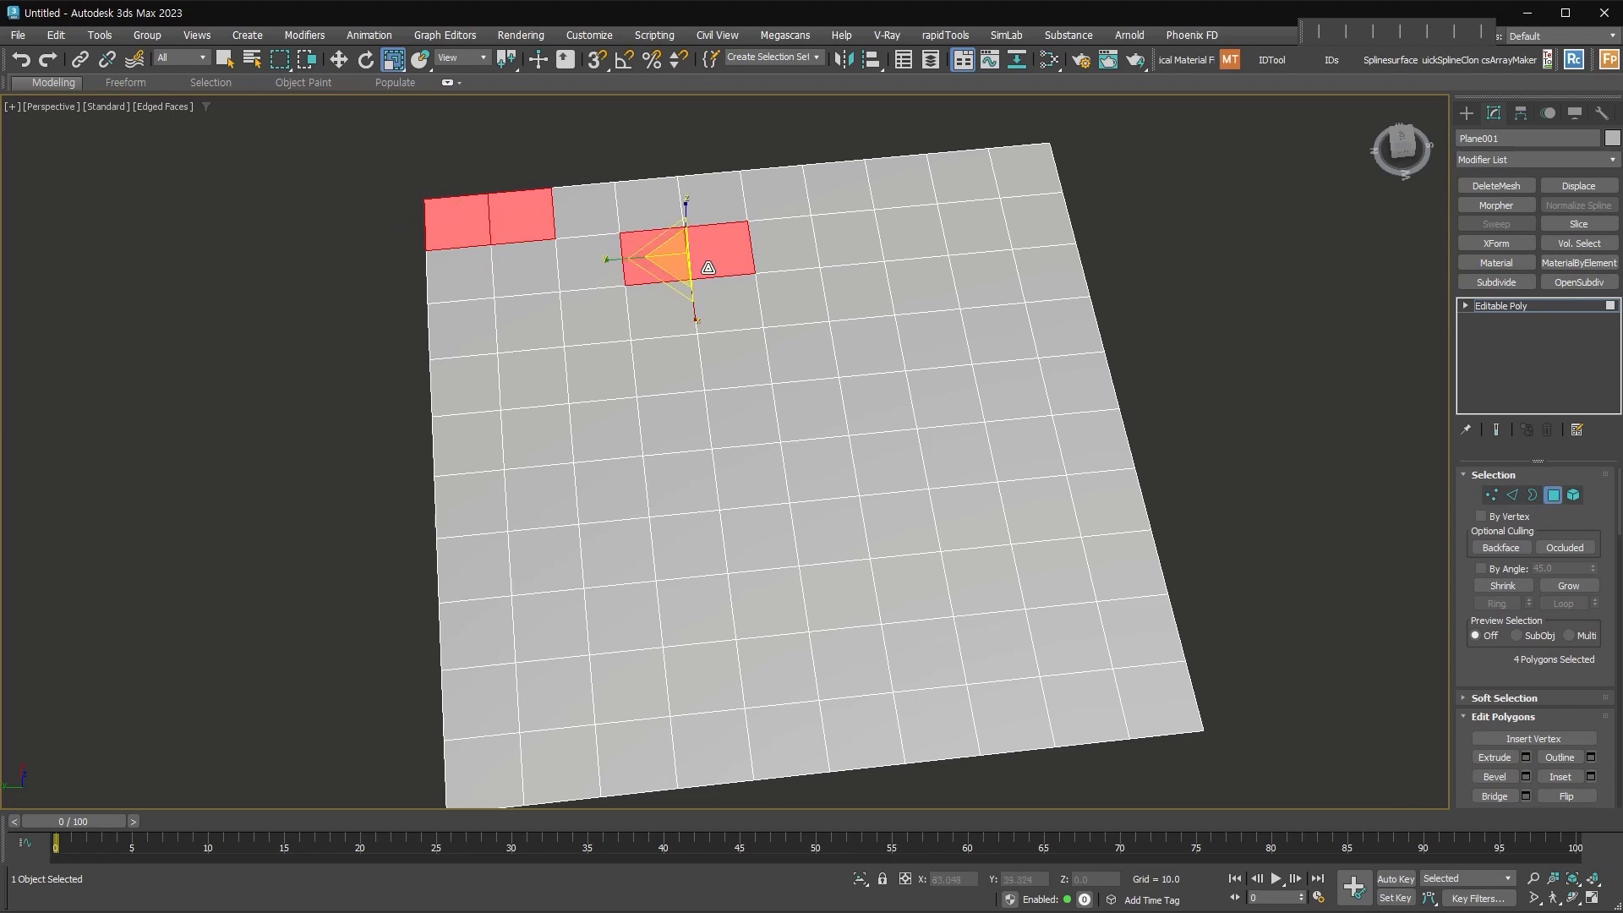
Step: Convert the two polygon pairs to their shared edges and apply Dot Loop to select alternating edges down the plane
click(1512, 495)
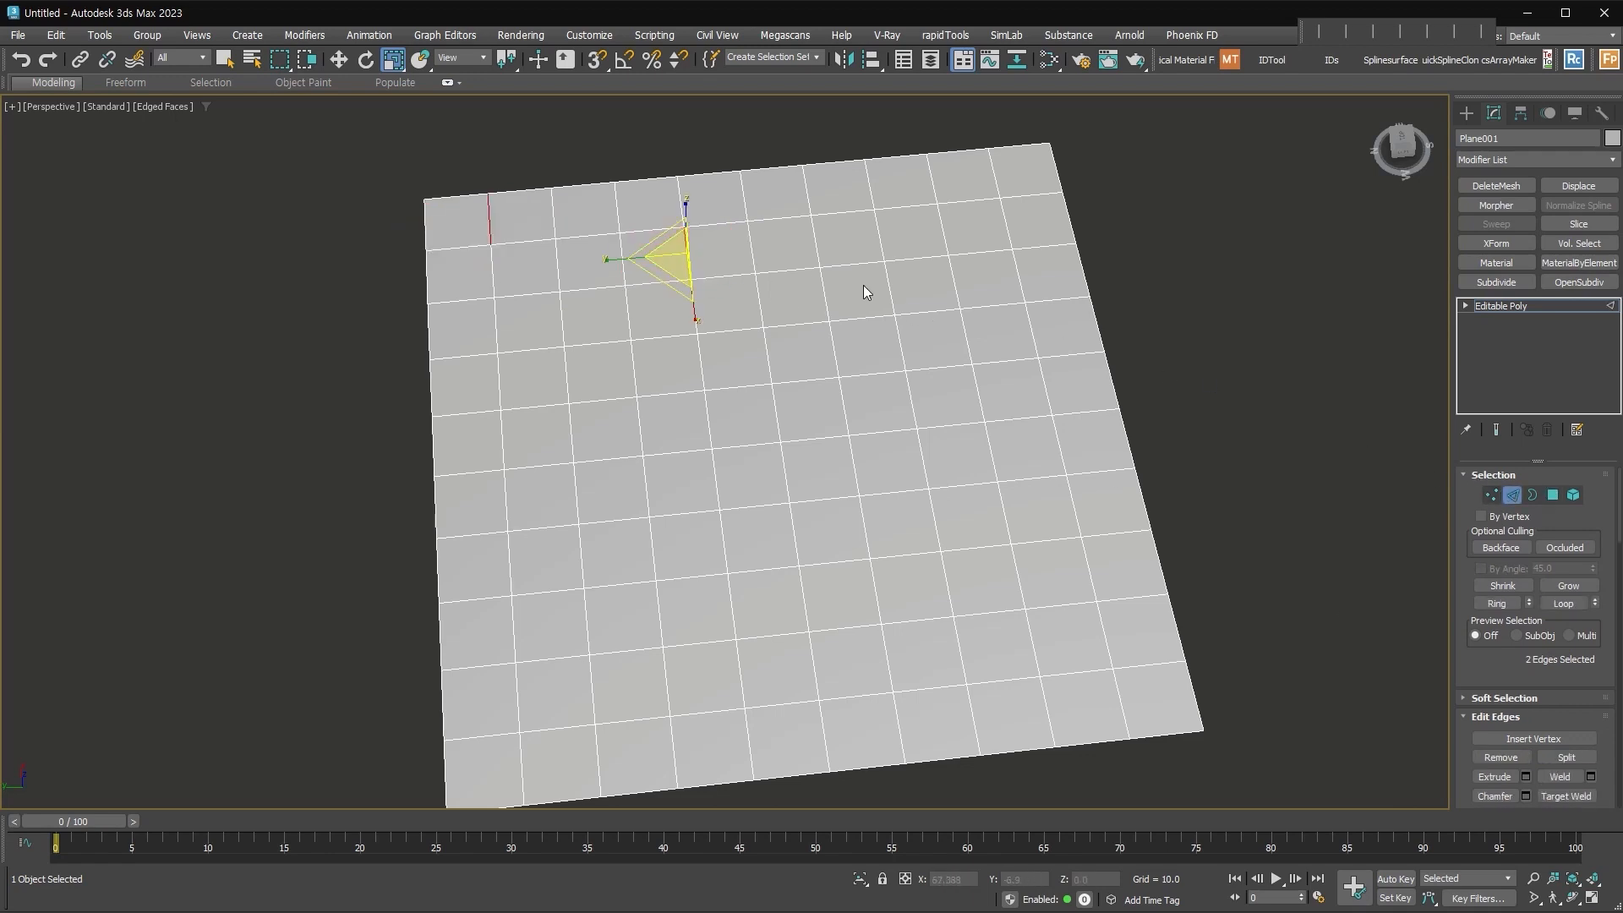
click(489, 220)
click(682, 252)
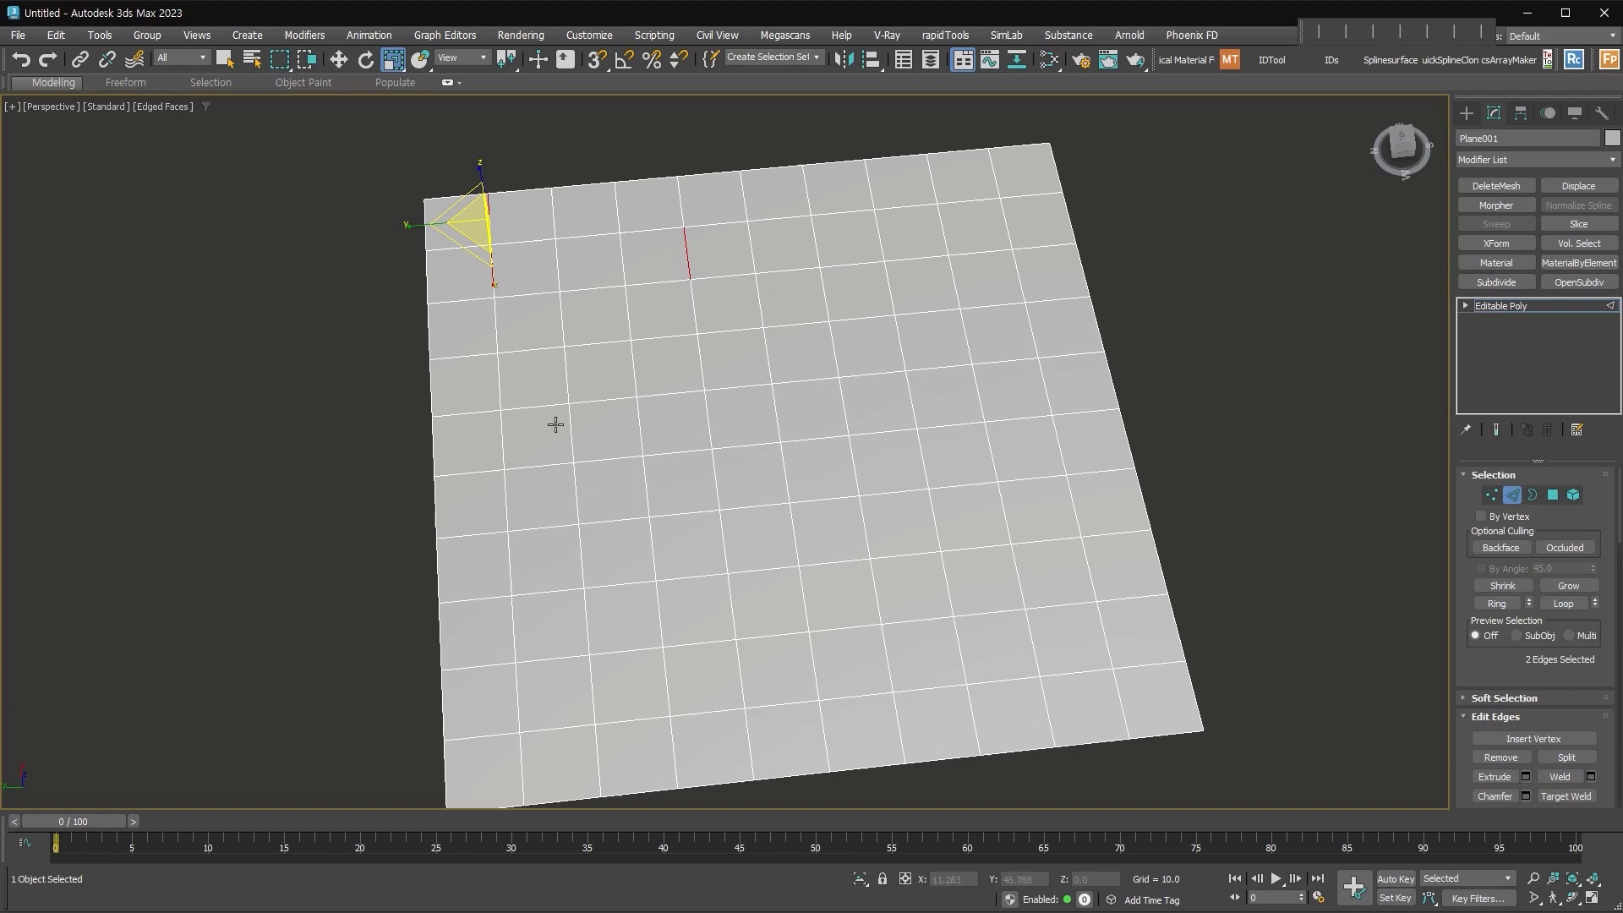
click(58, 85)
click(296, 147)
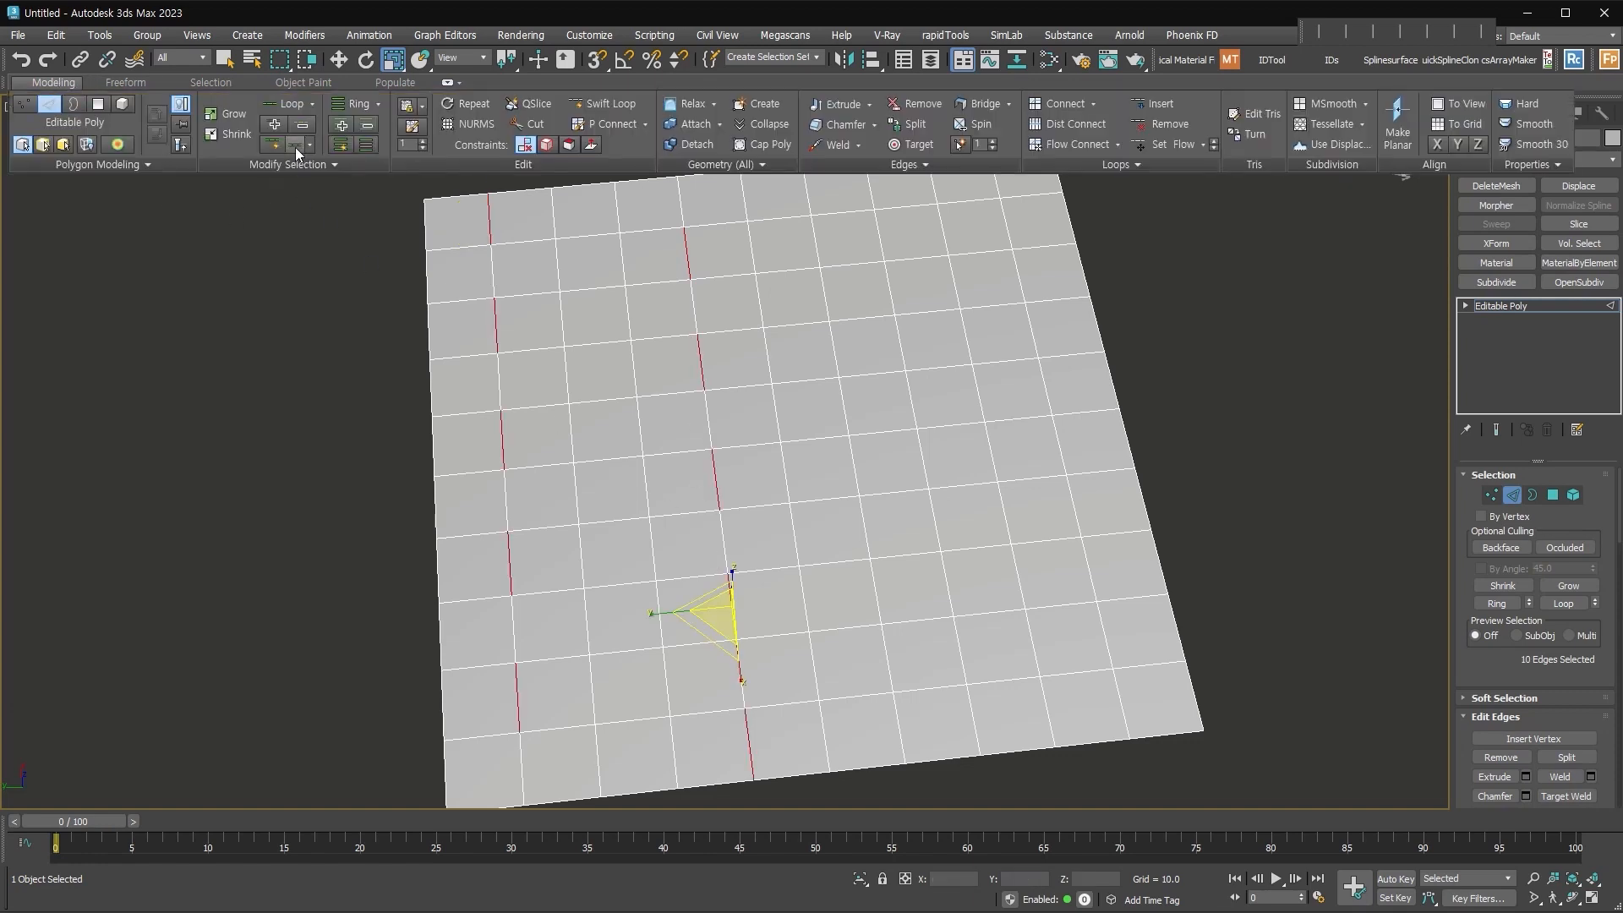
Step: Convert the alternating edges to polygons and apply Dot Loop to select a checkerboard pattern across the plane
click(1553, 496)
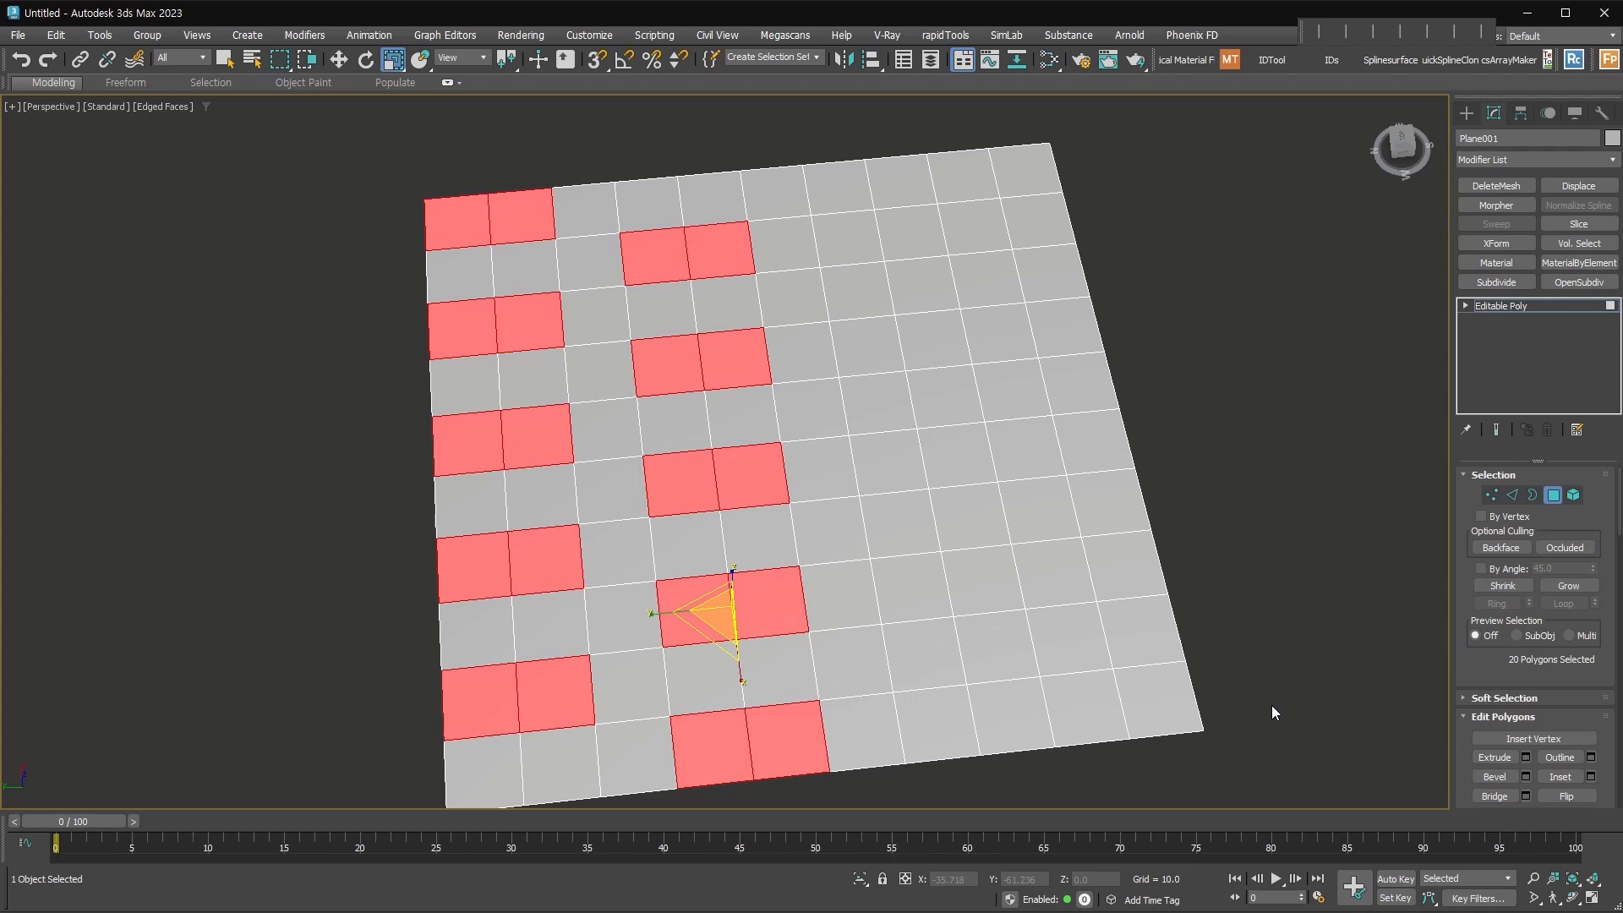
click(60, 85)
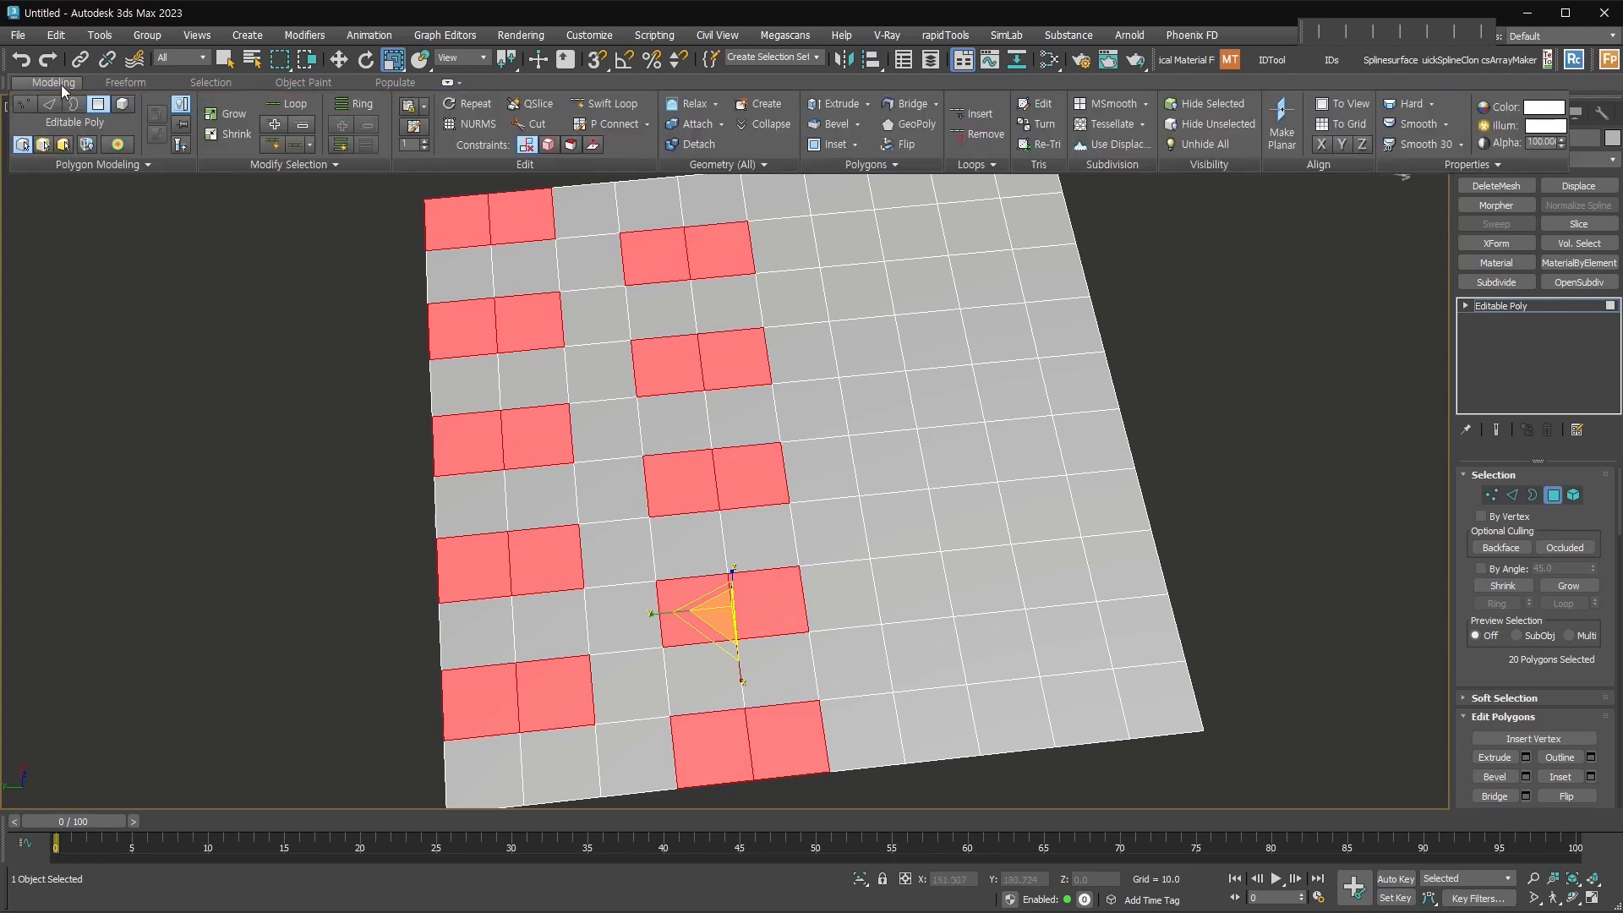
click(296, 146)
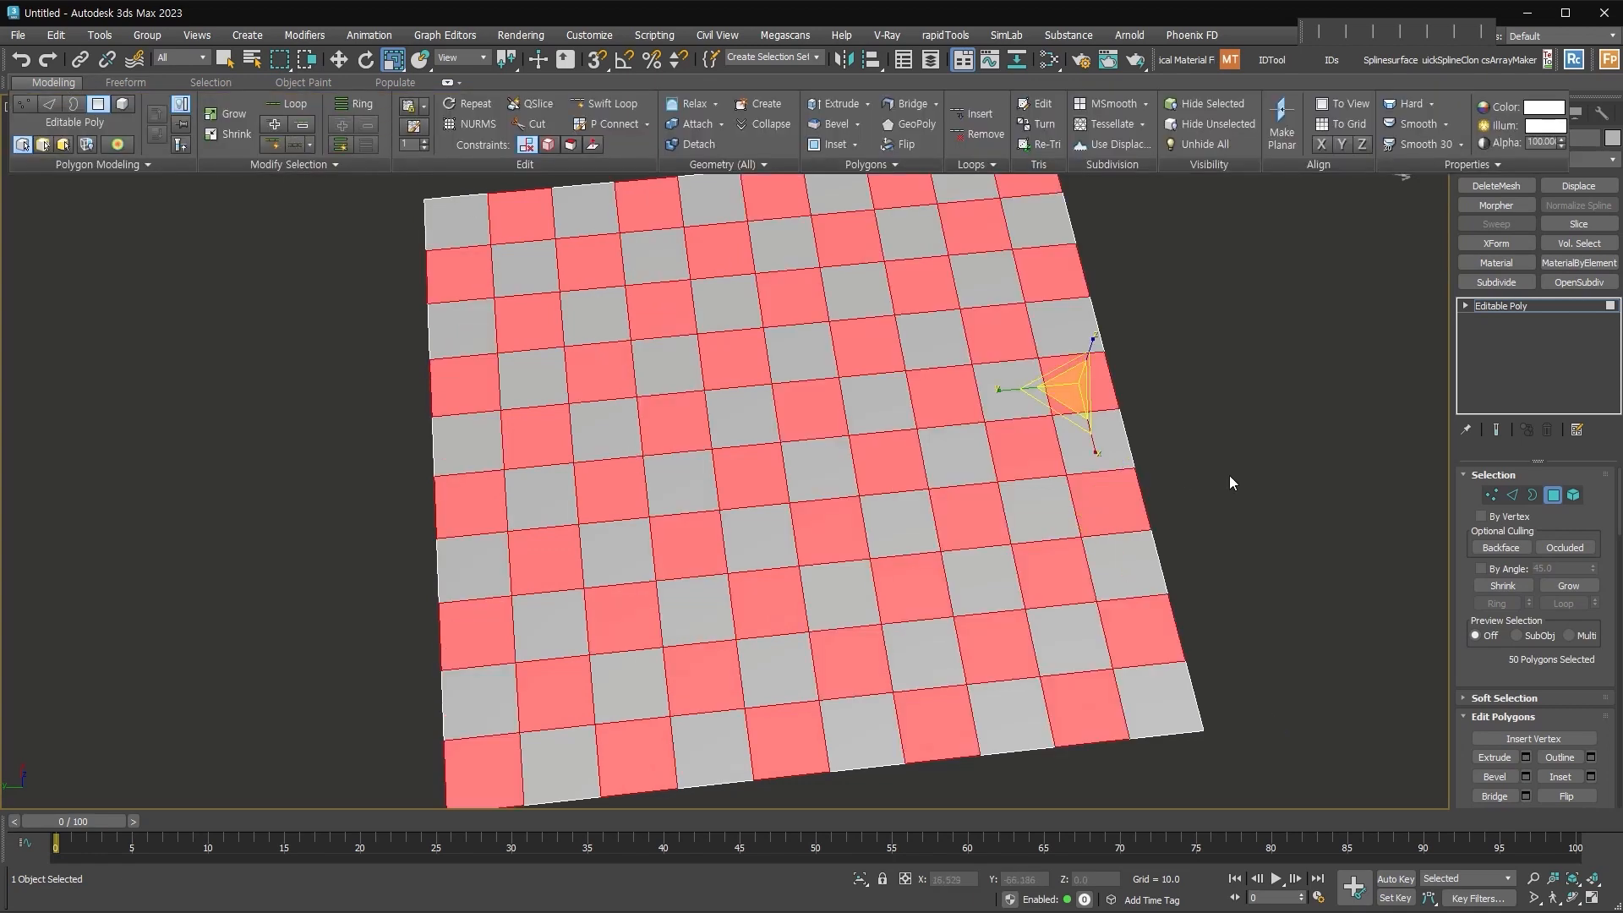
middle_drag(1254, 590, 1240, 568)
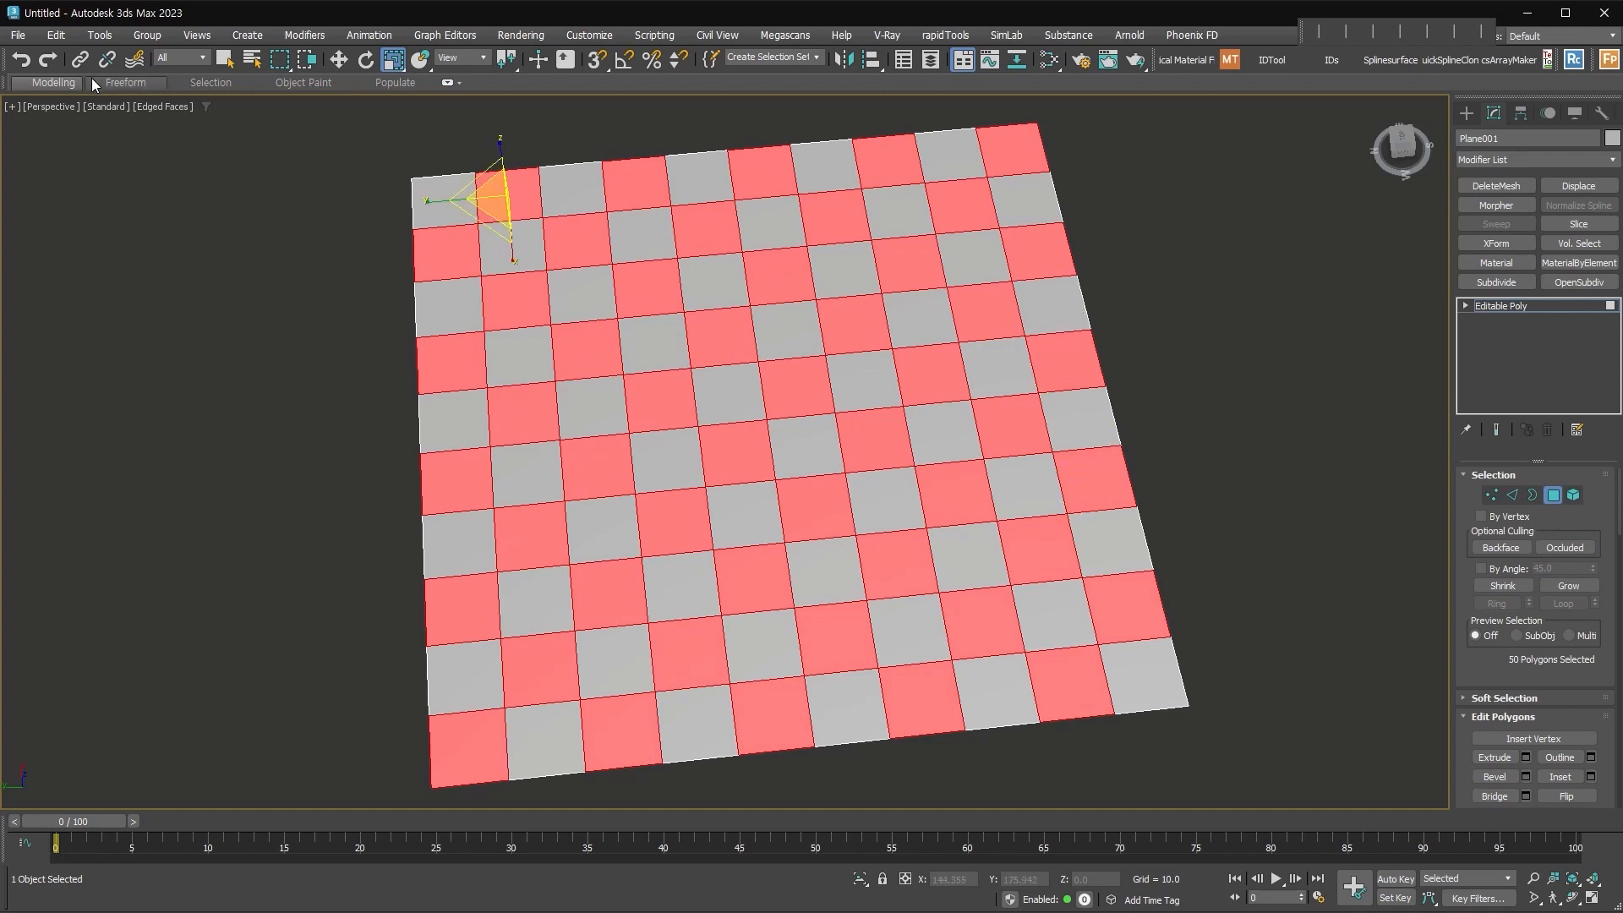
Step: At edge level, select only the first edge between the first and second rows, and apply Dot Loop with a Dot Gap of 2
click(1512, 495)
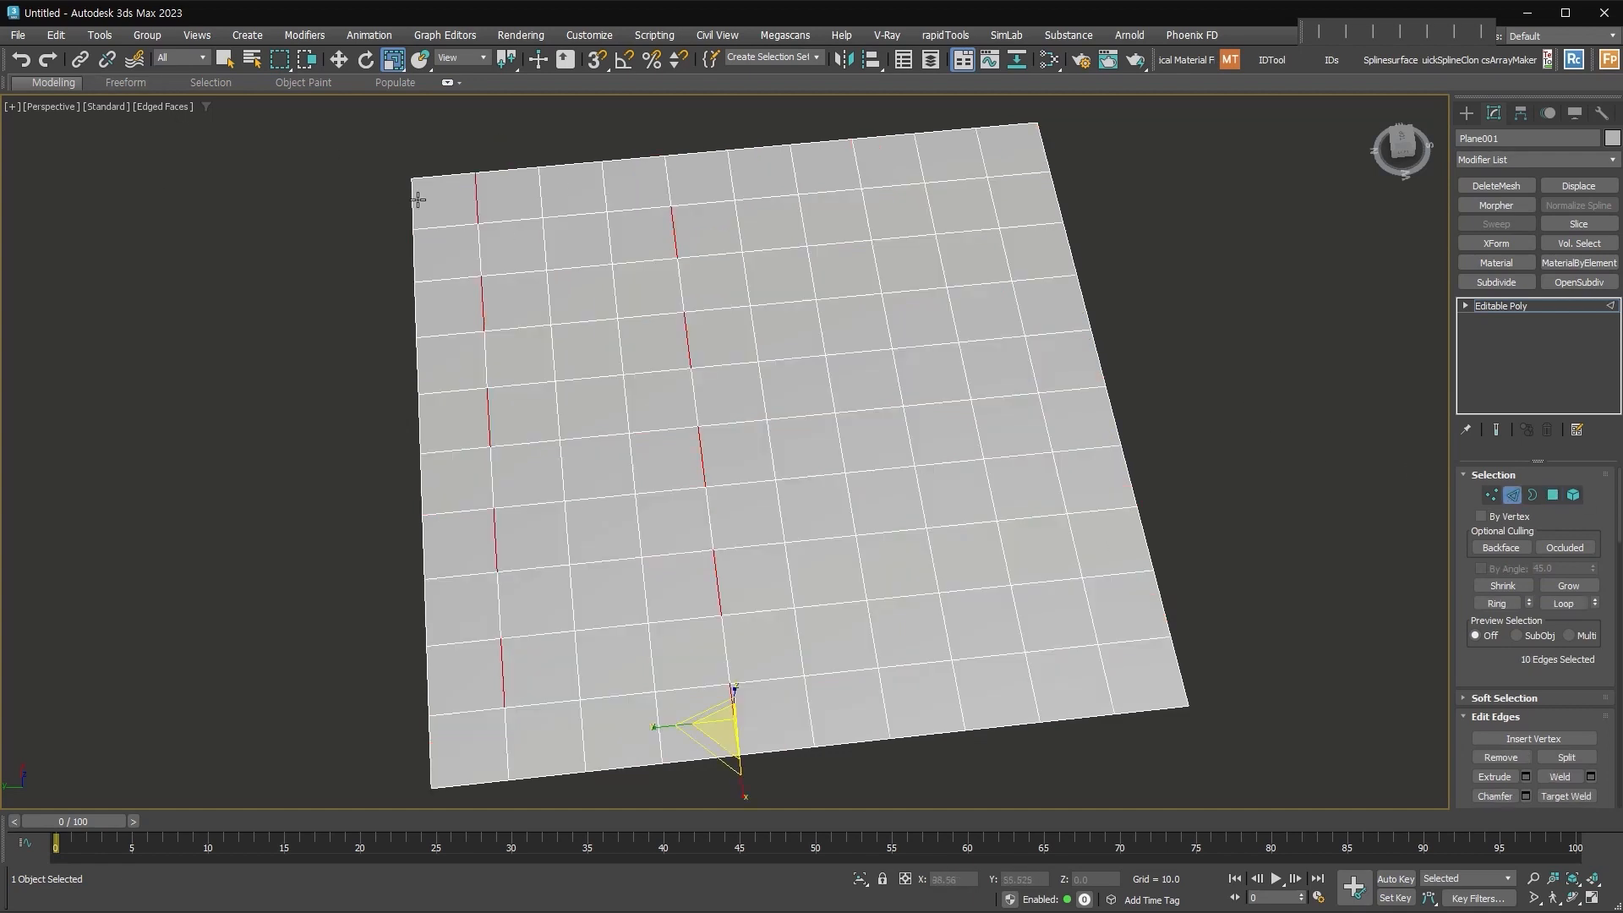
click(352, 261)
click(455, 228)
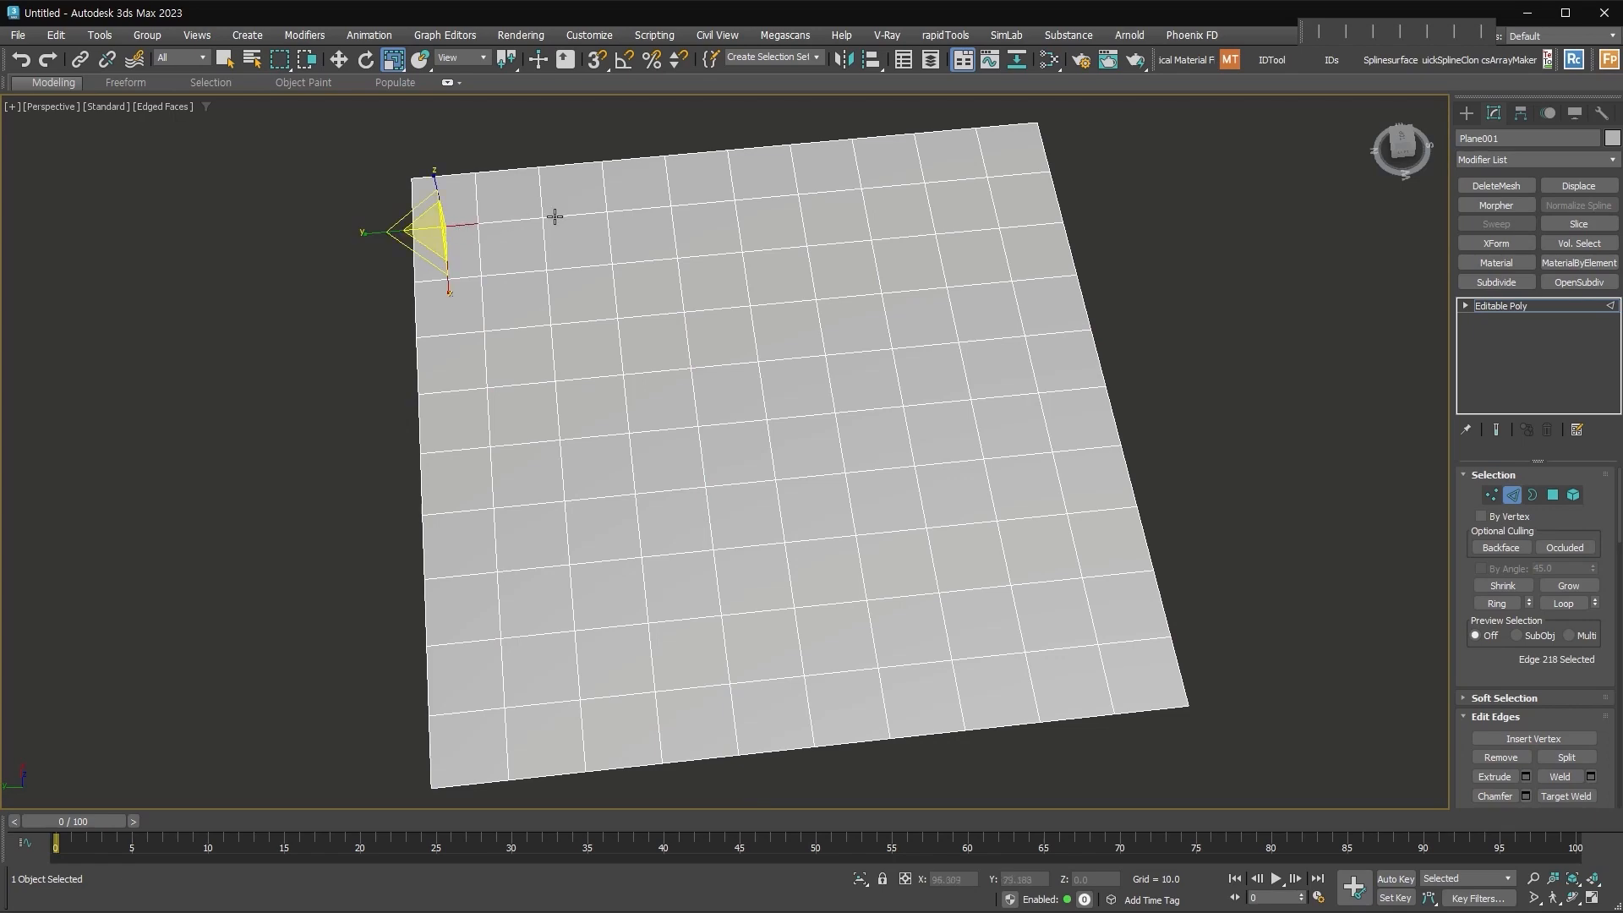
middle_drag(338, 292, 426, 427)
scroll(557, 326, up, 4)
middle_drag(558, 326, 384, 379)
click(66, 83)
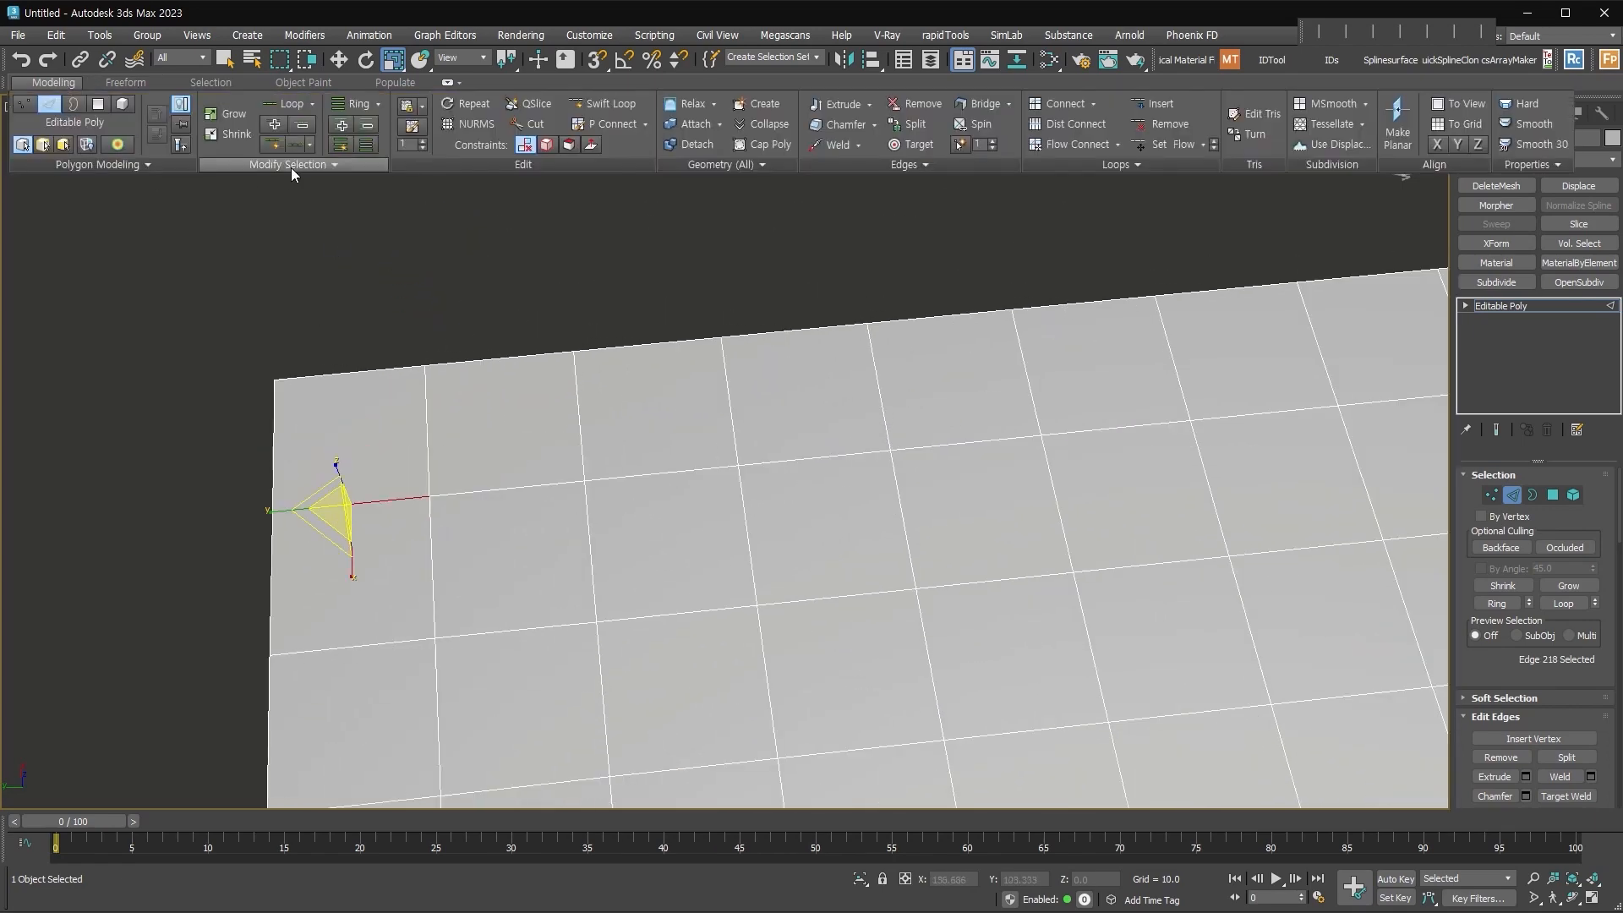
click(291, 165)
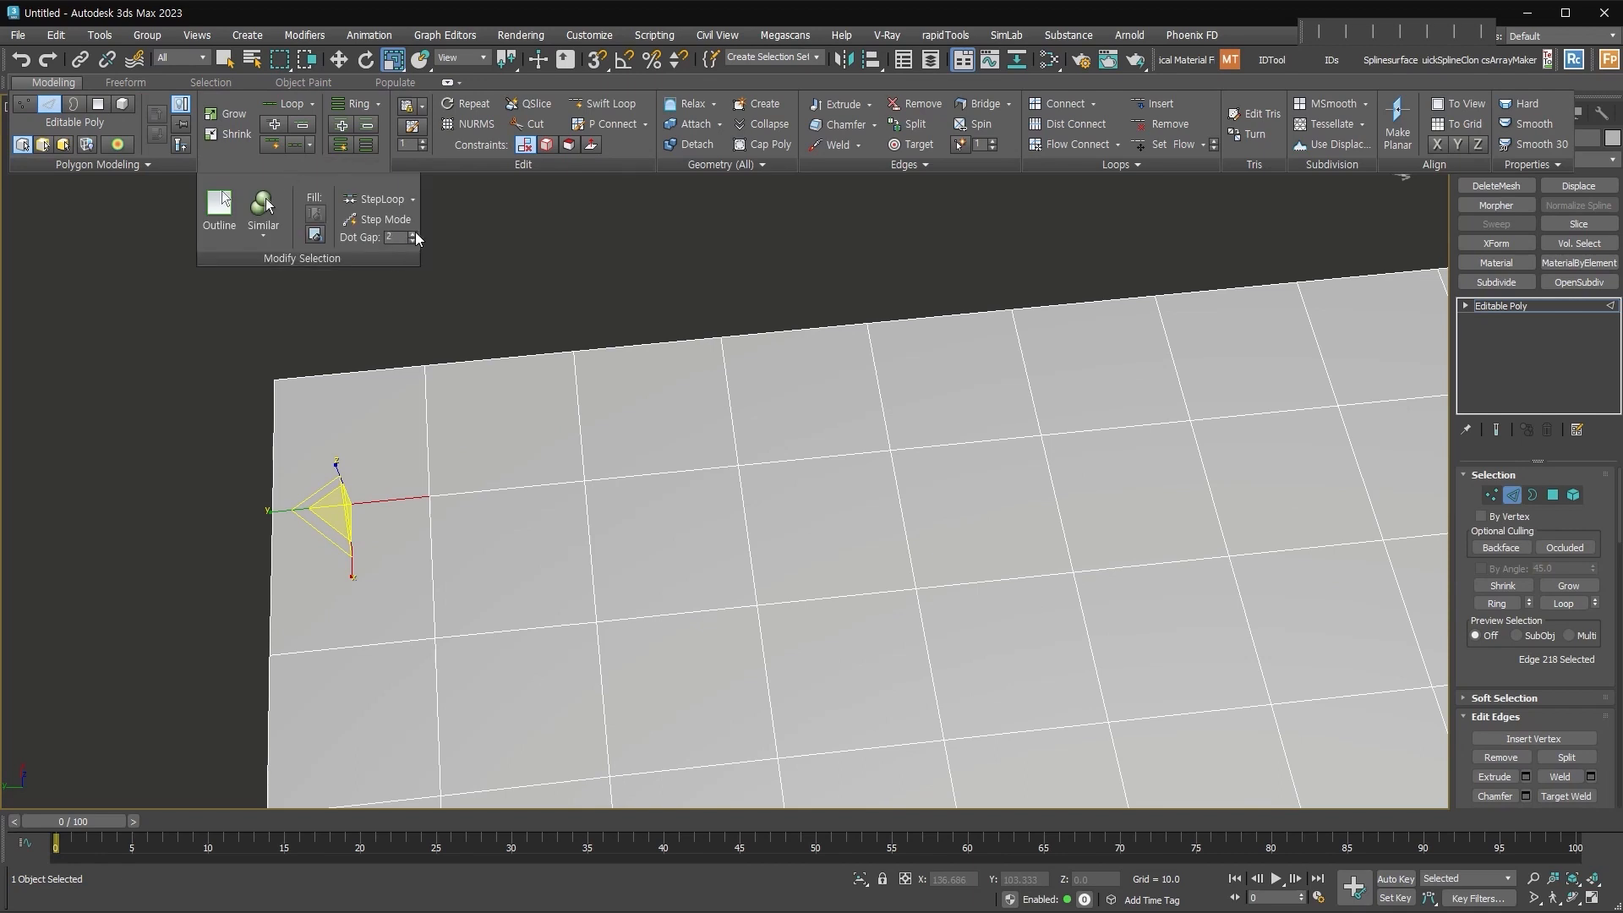
click(296, 147)
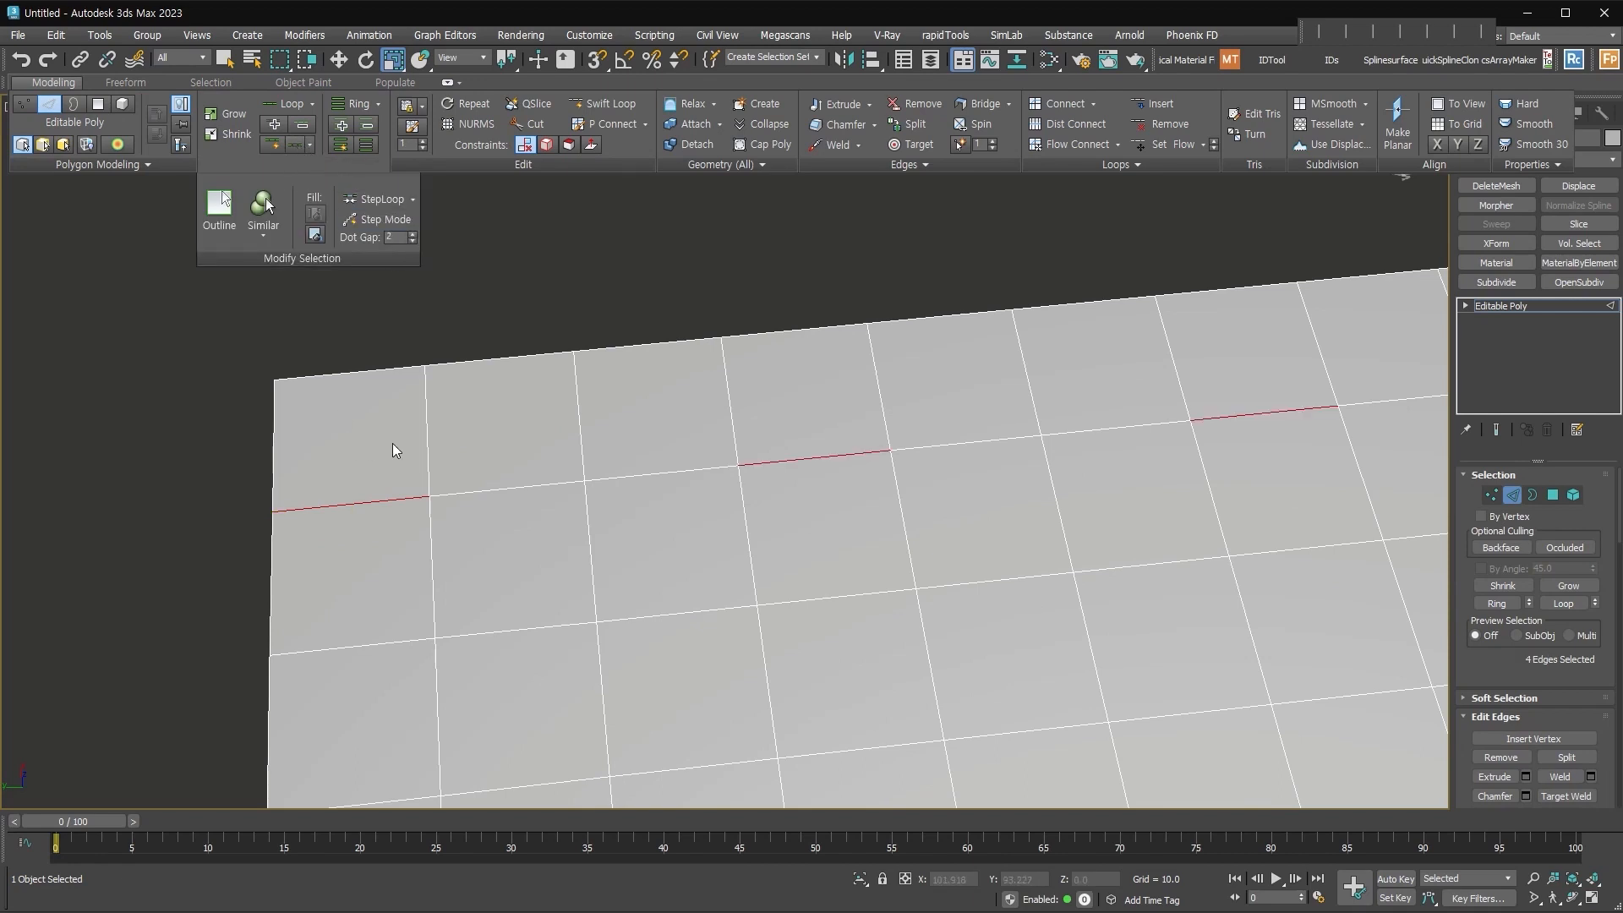
Step: Select only the edge between the first and second polygons of the second row, and apply Dot Ring with a Dot Gap of 1
click(431, 549)
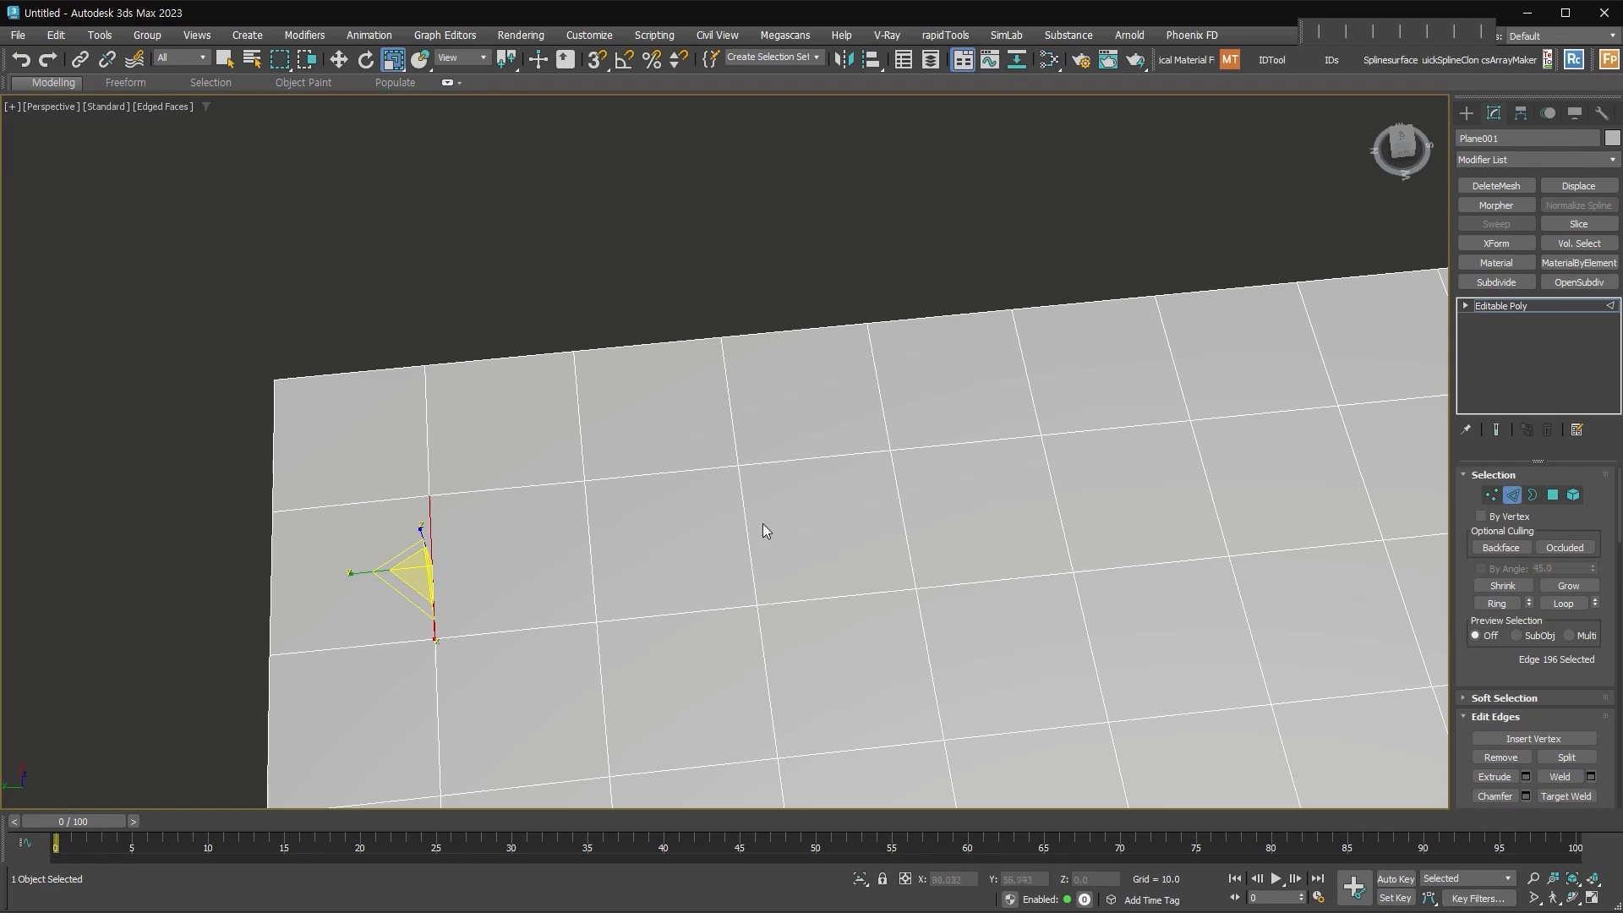
click(71, 80)
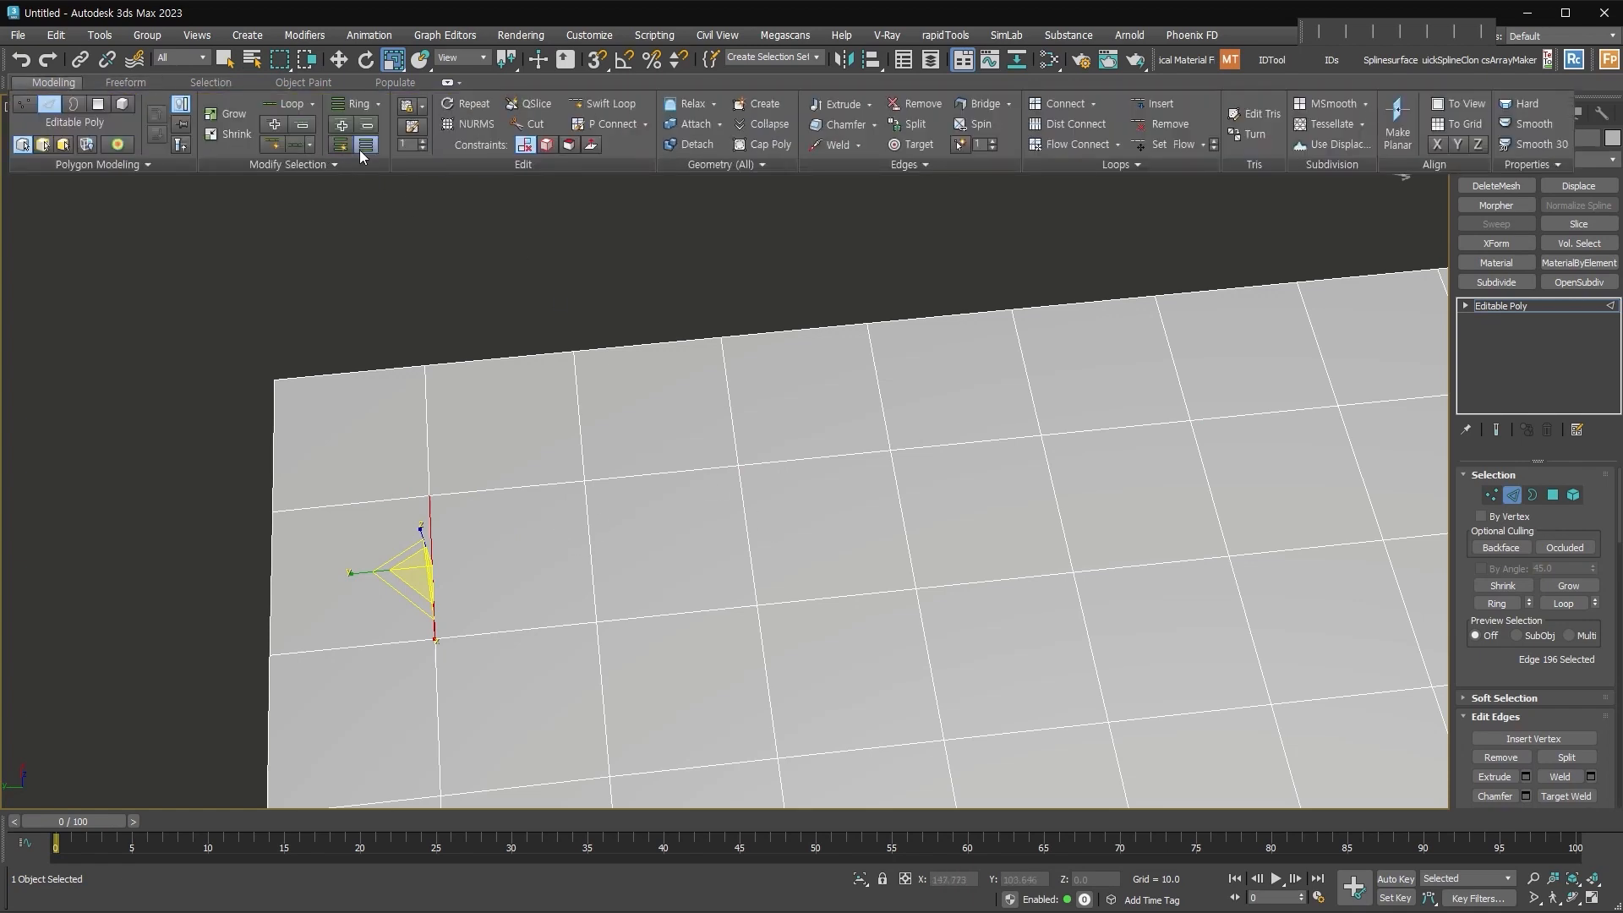
click(337, 160)
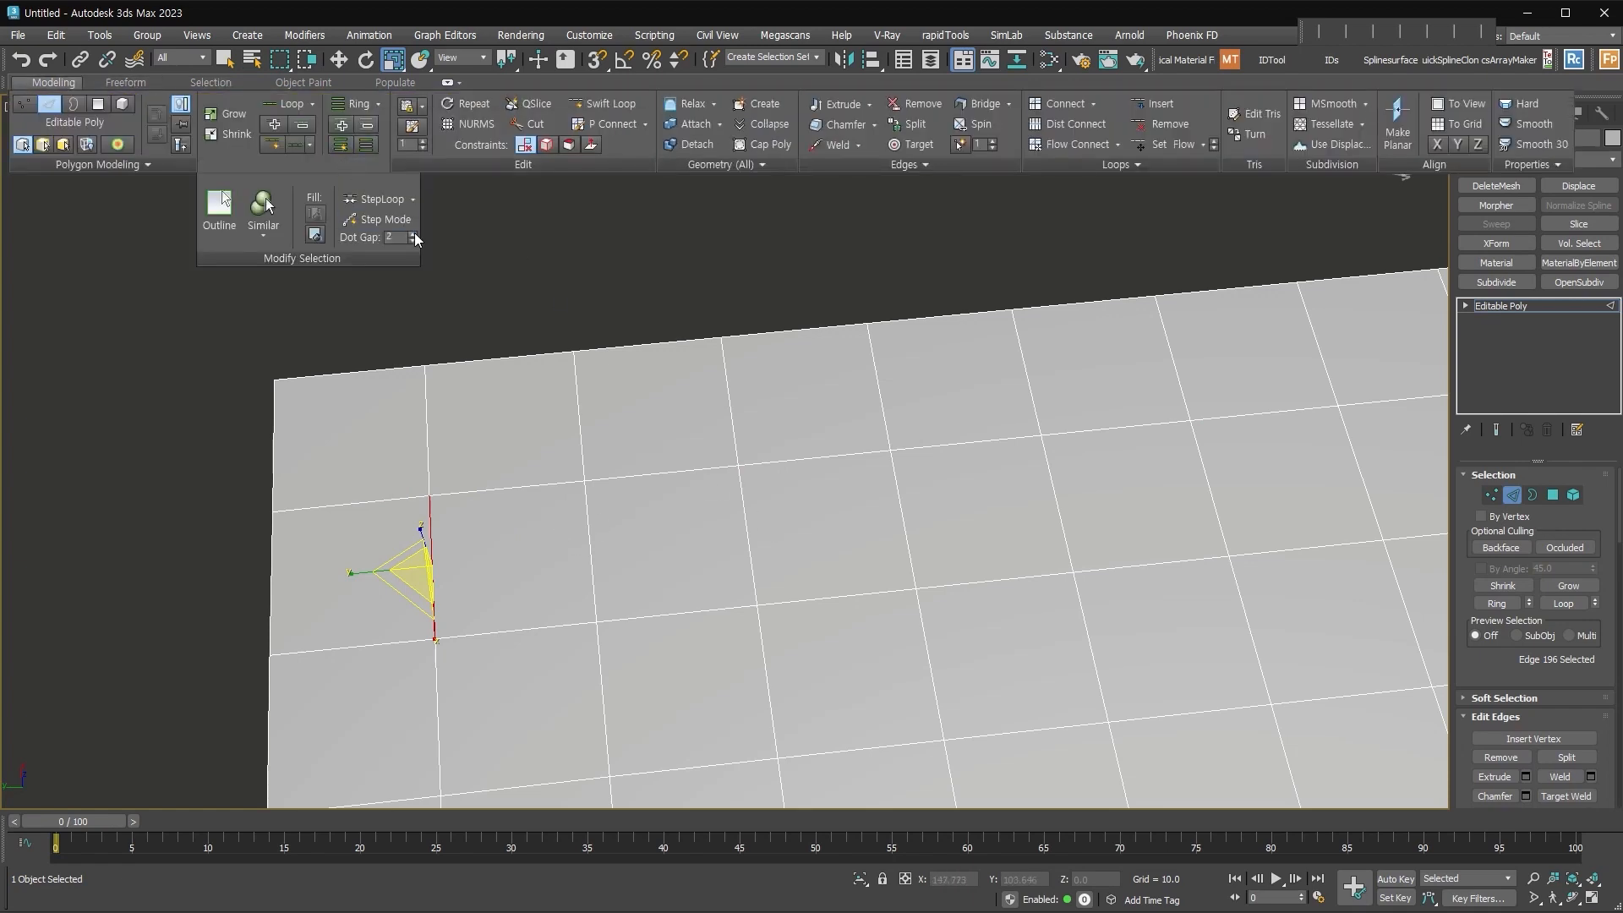
click(412, 241)
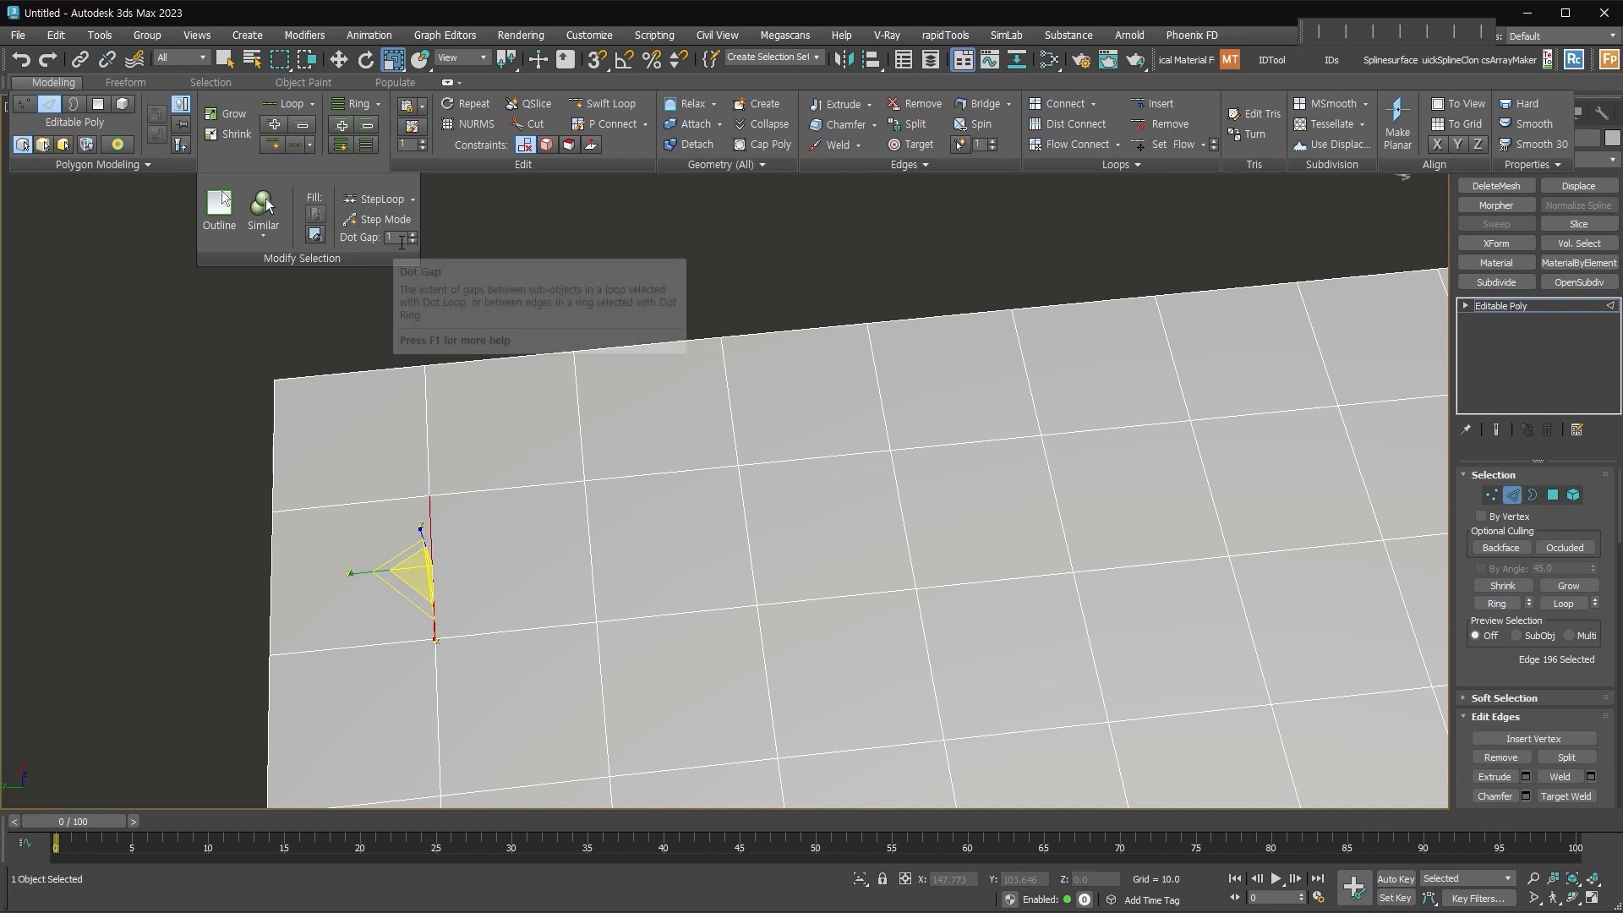
click(365, 148)
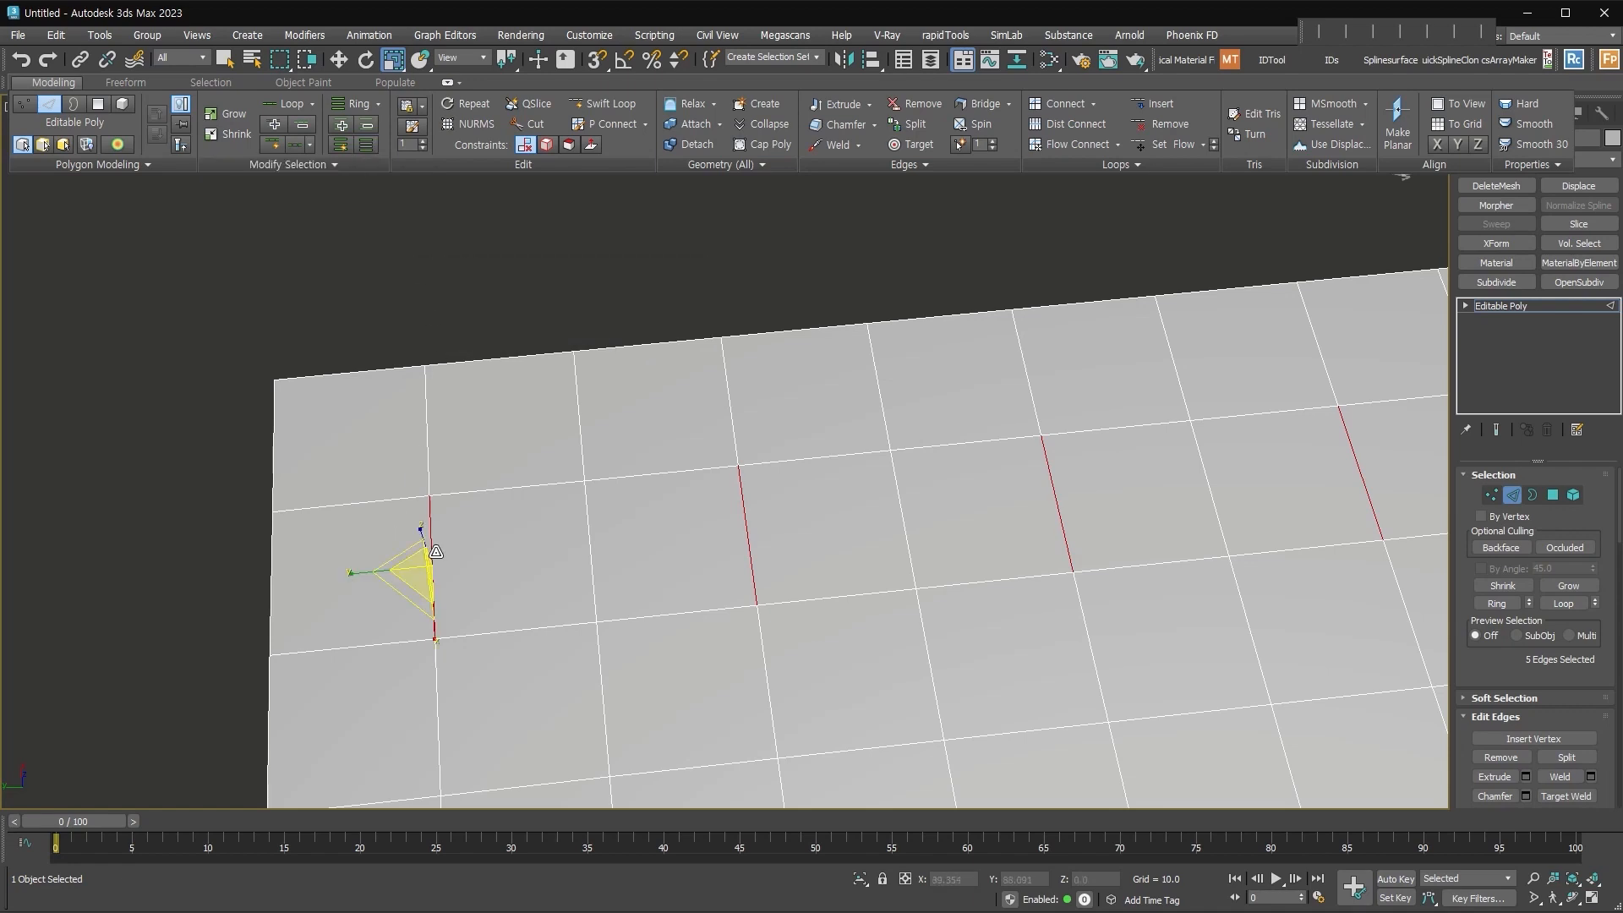
Step: Reselect only the starting edge in the second row, and apply Dot Ring with a Dot Gap of 2
click(434, 552)
click(60, 85)
click(351, 152)
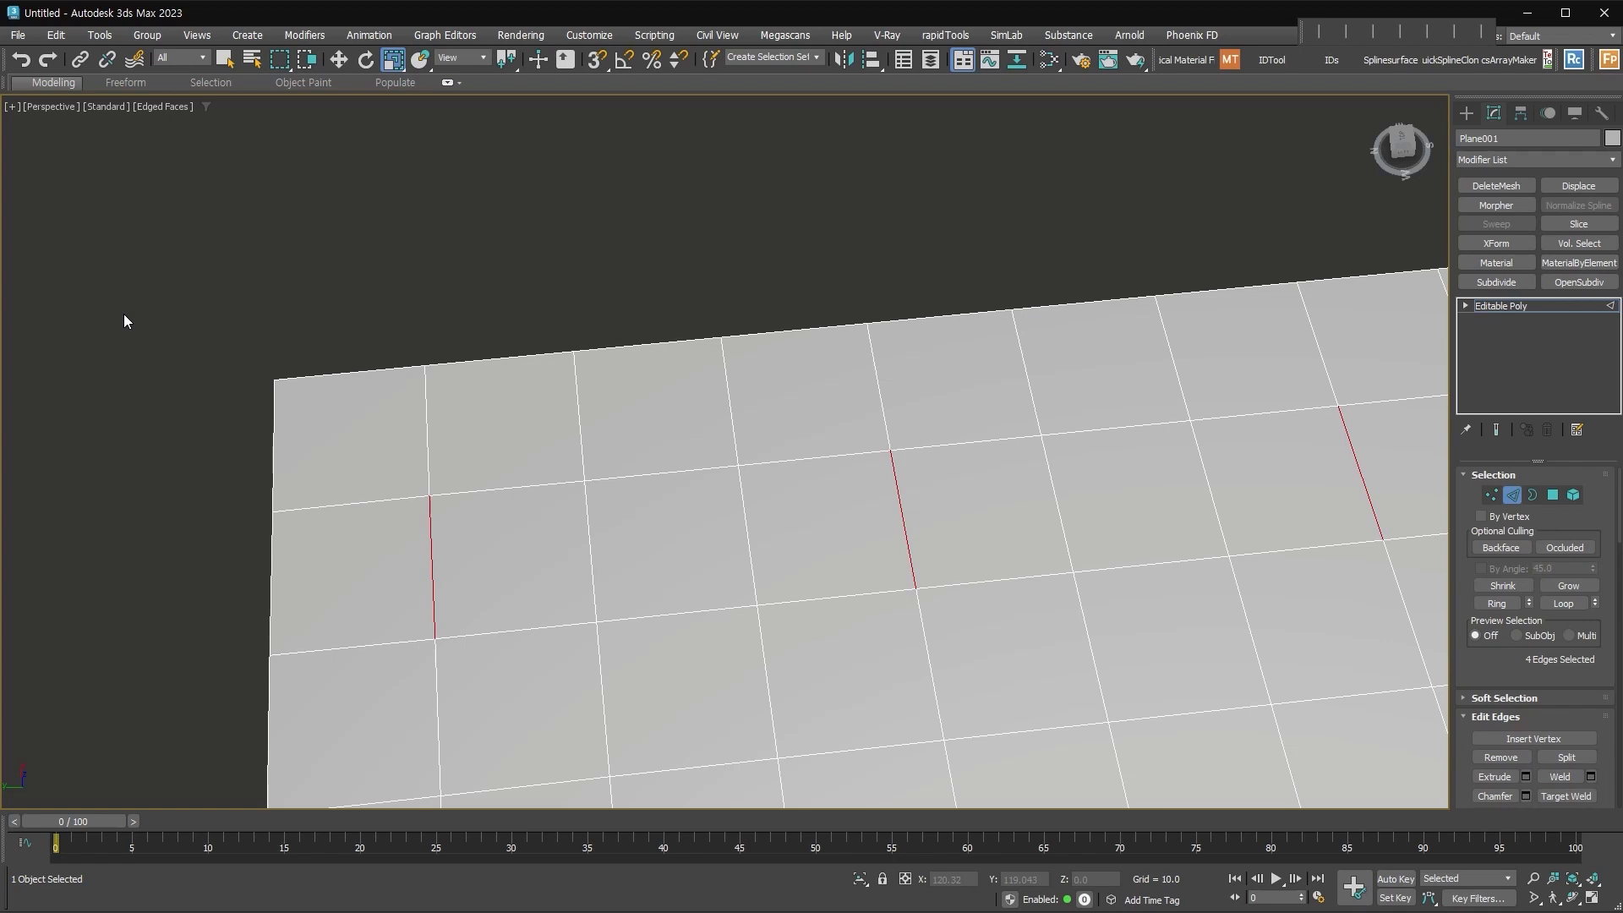
click(33, 82)
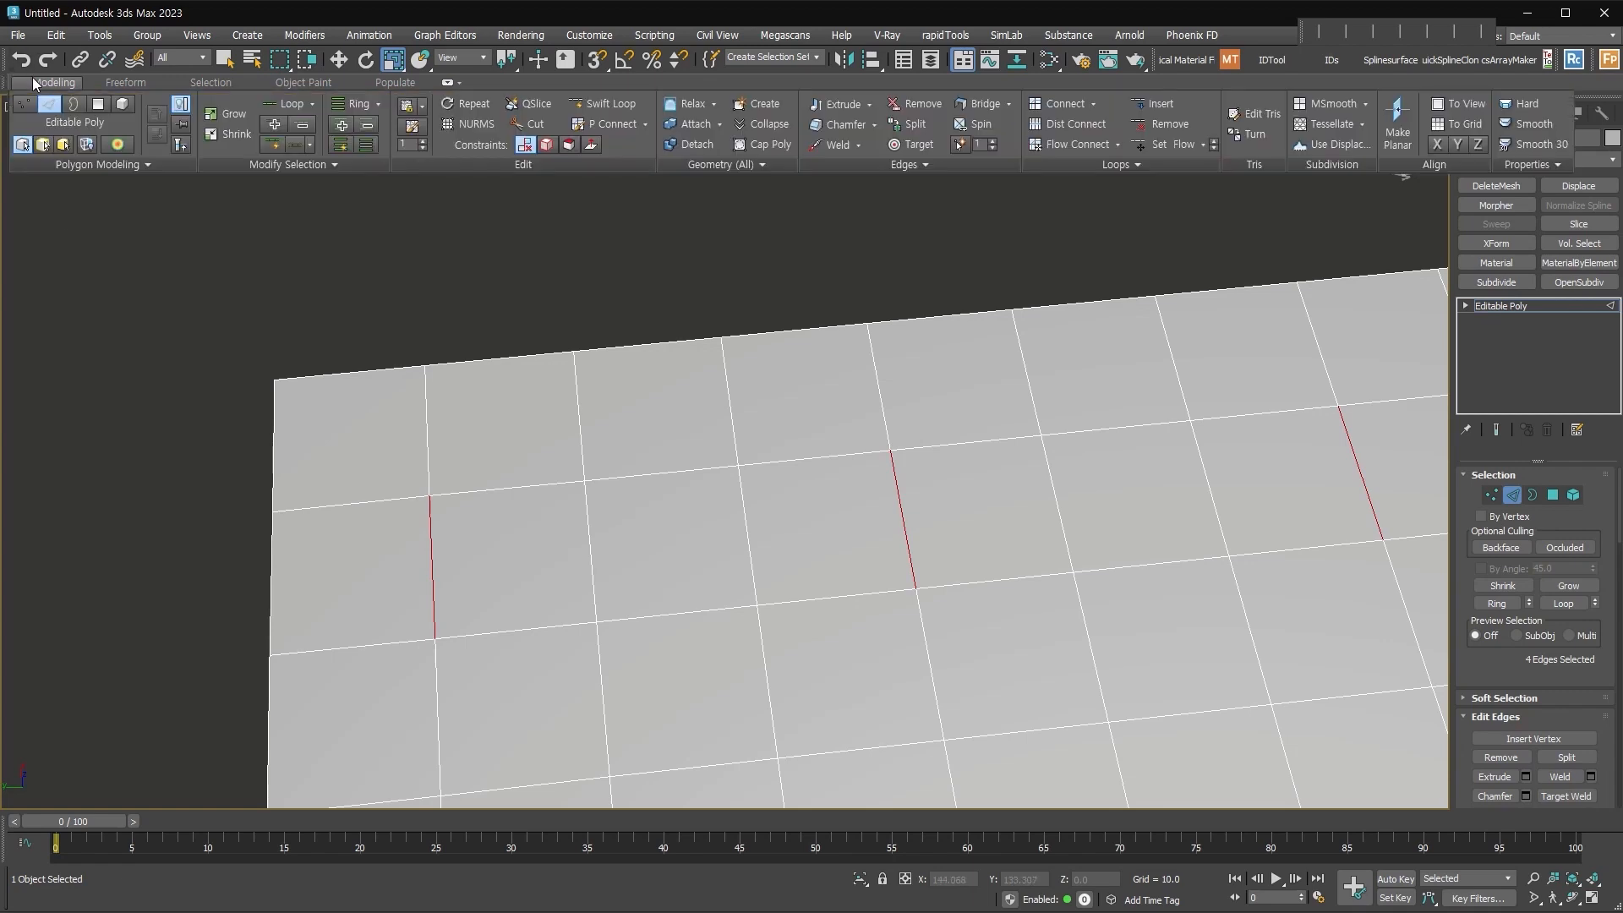
click(343, 161)
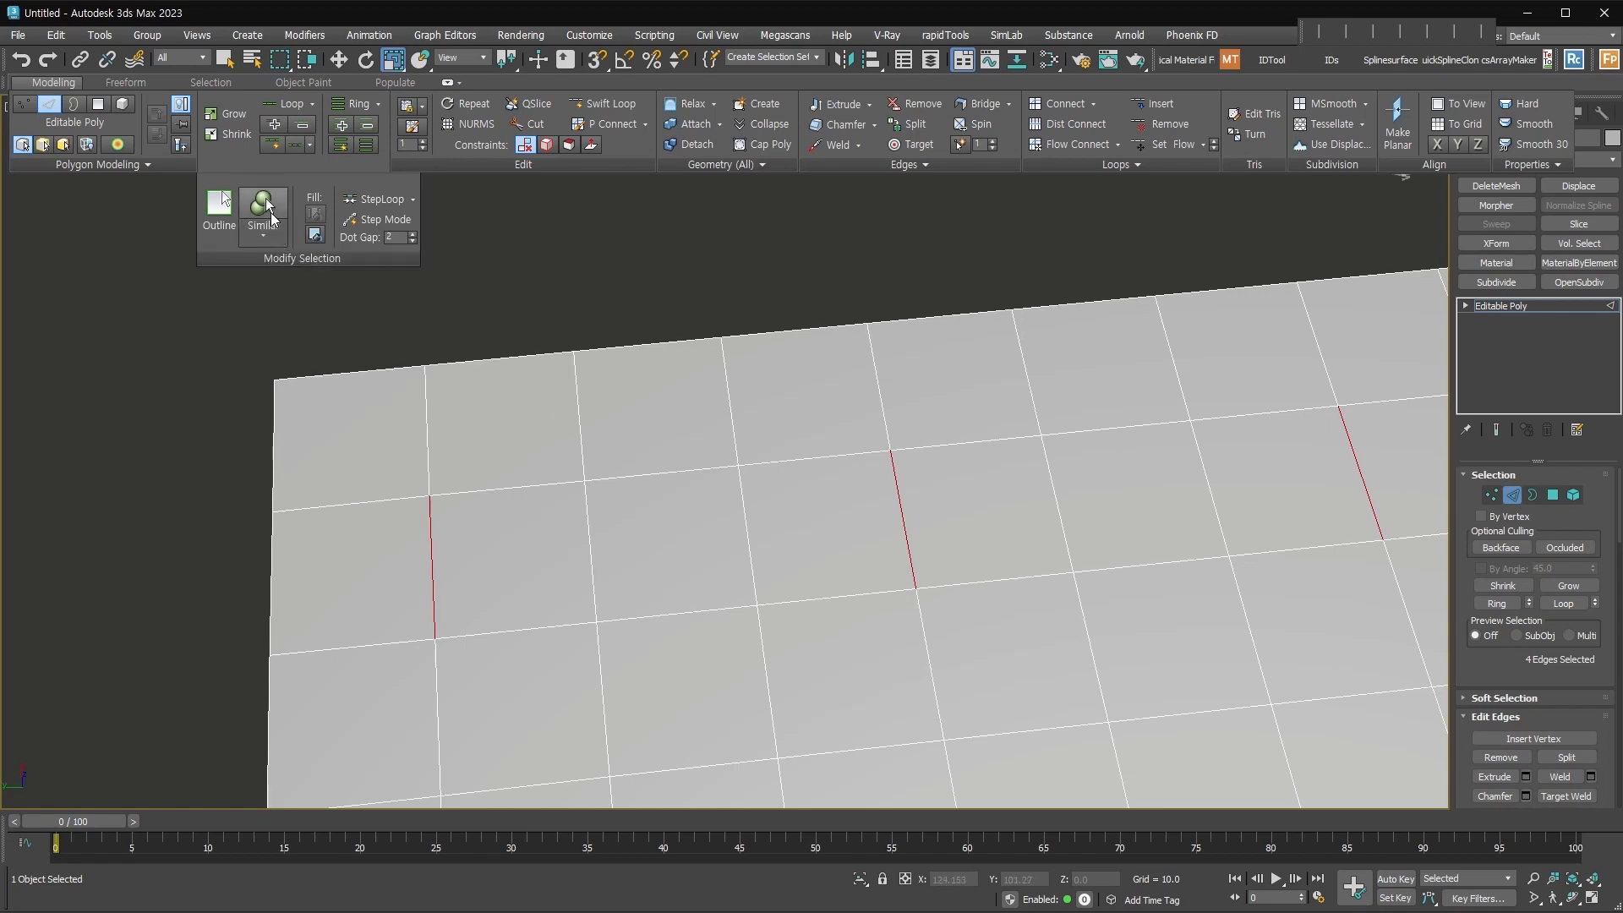
Step: Exit sub-object editing and delete the plane
scroll(554, 464, down, 4)
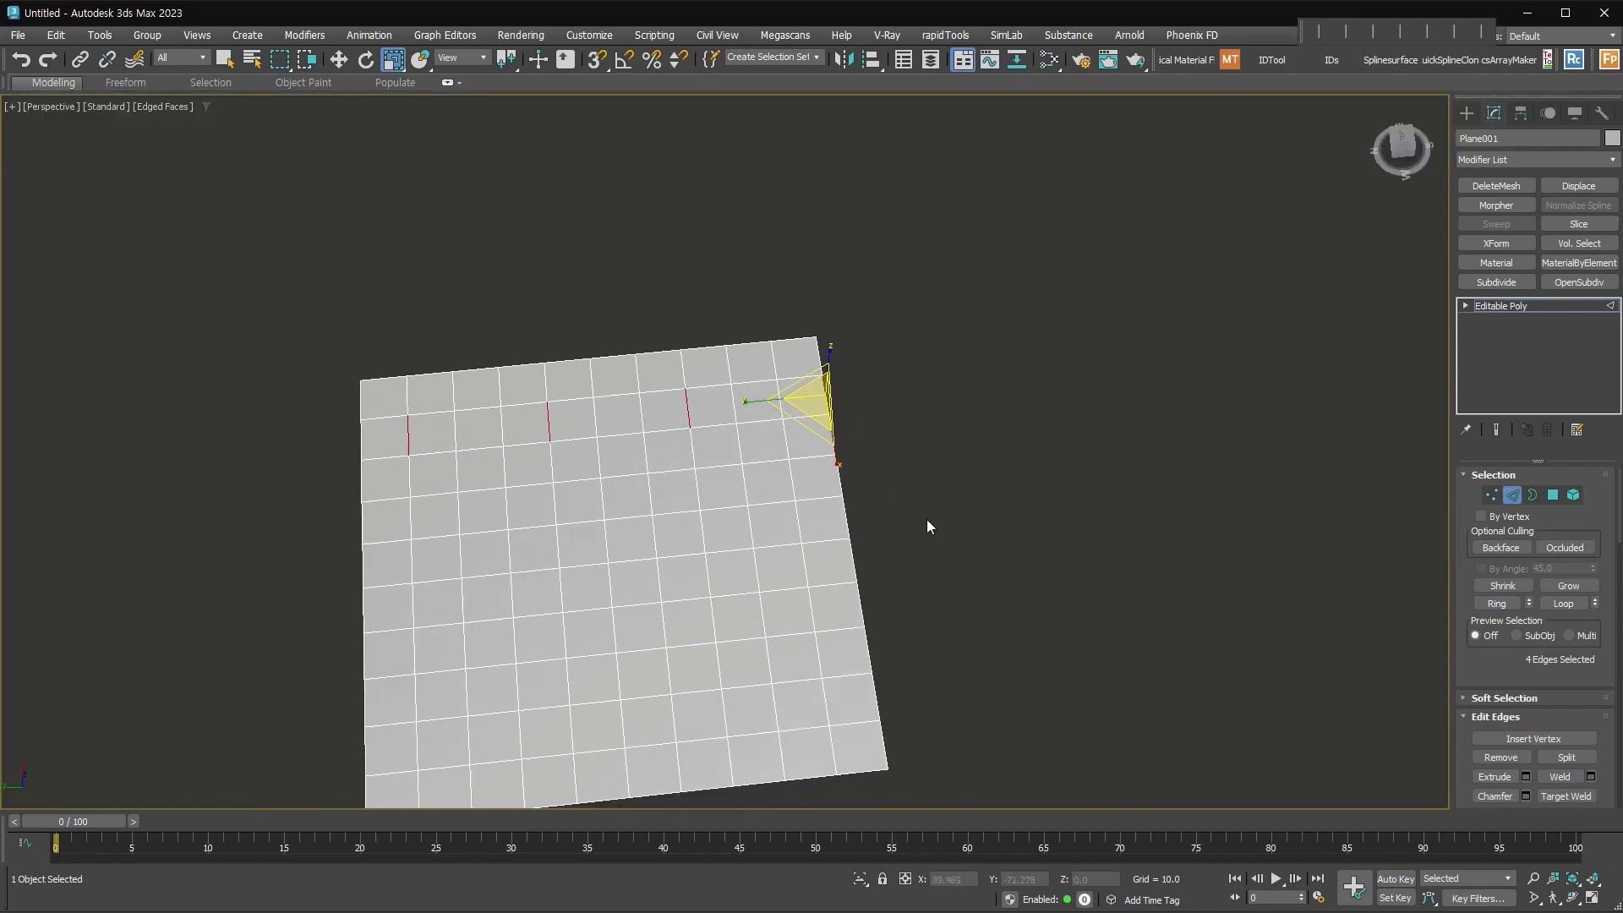
middle_drag(938, 550, 1048, 455)
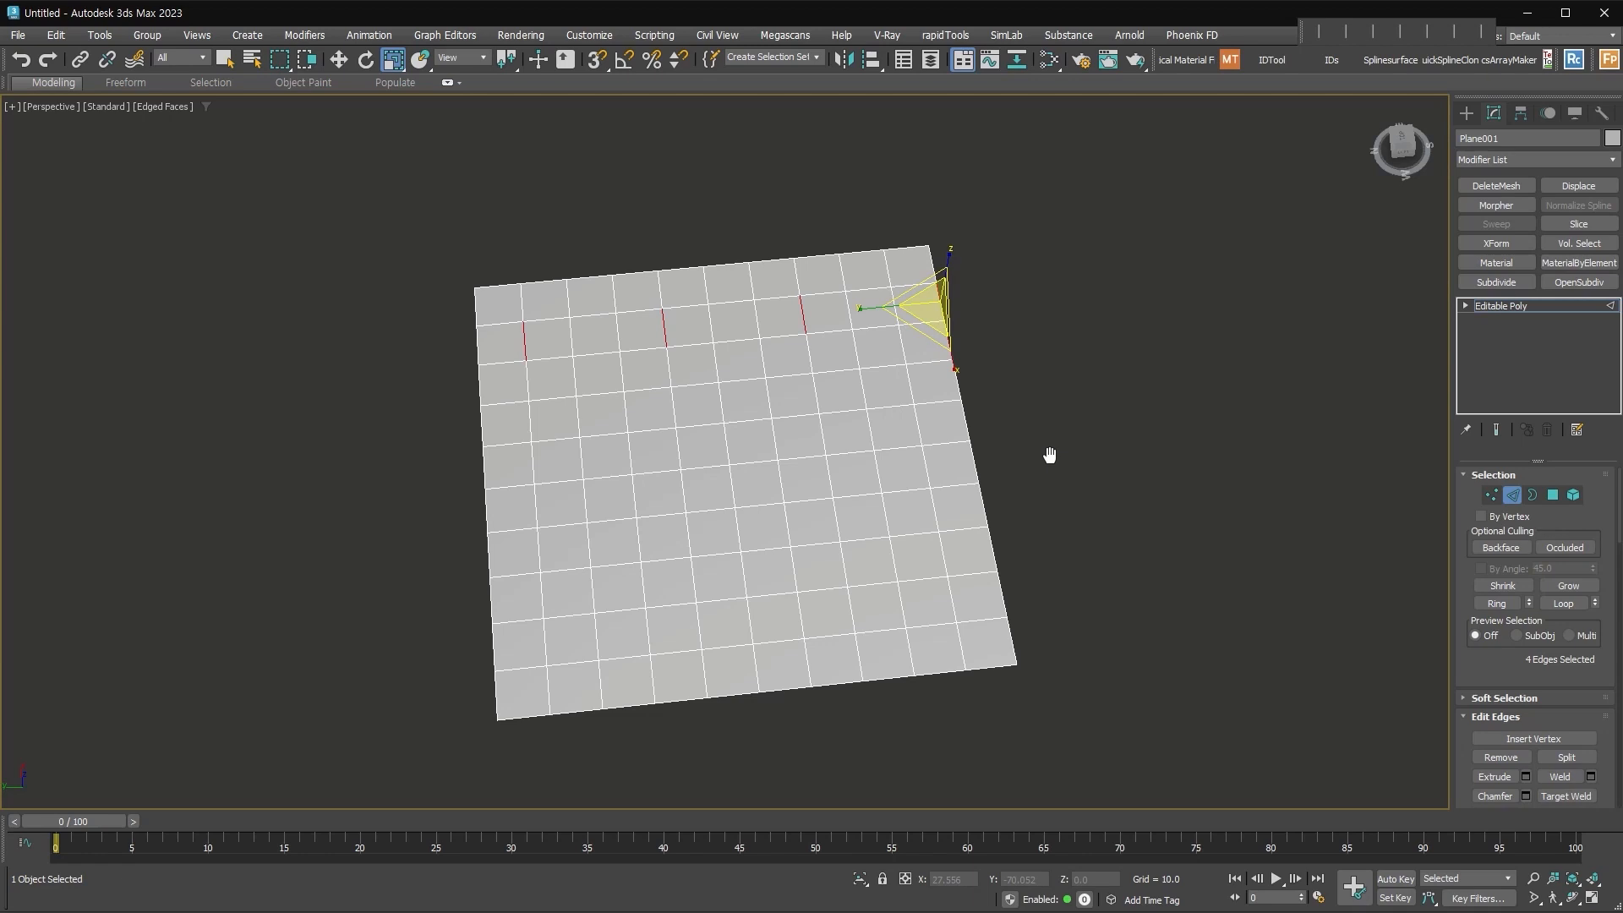
click(1465, 112)
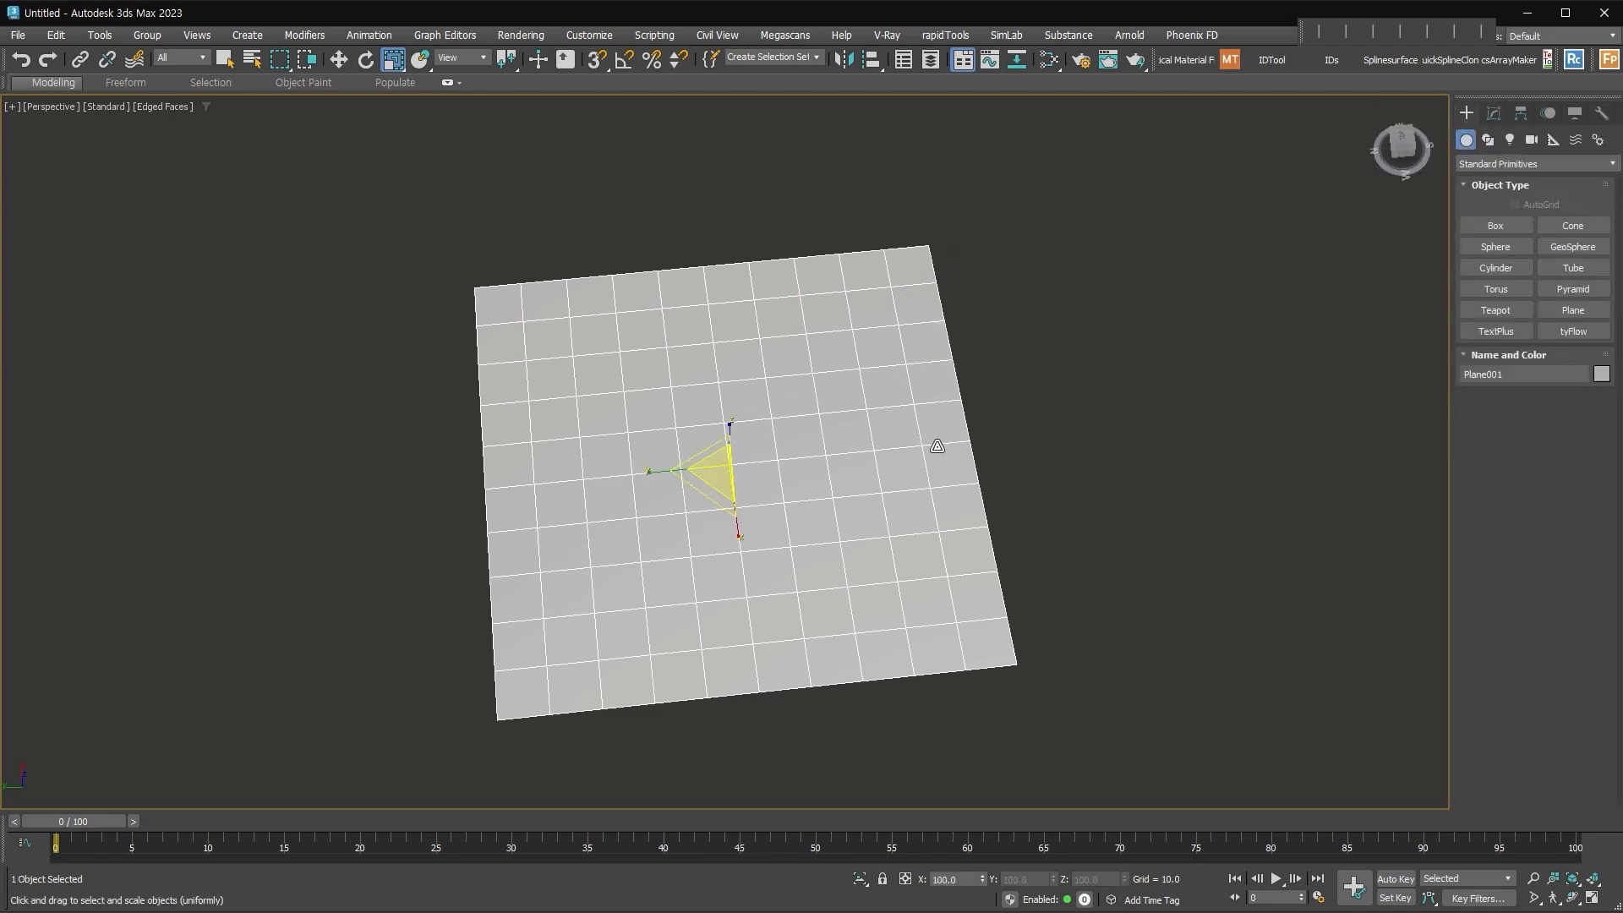
key(Delete)
Step: Create a standard primitive box about 86 units per side using the Cube creation method
click(1496, 225)
drag(859, 492, 752, 664)
right_click(752, 664)
click(1509, 416)
alt+middle_drag(1094, 615, 939, 518)
drag(864, 508, 884, 618)
middle_drag(1099, 575, 1036, 605)
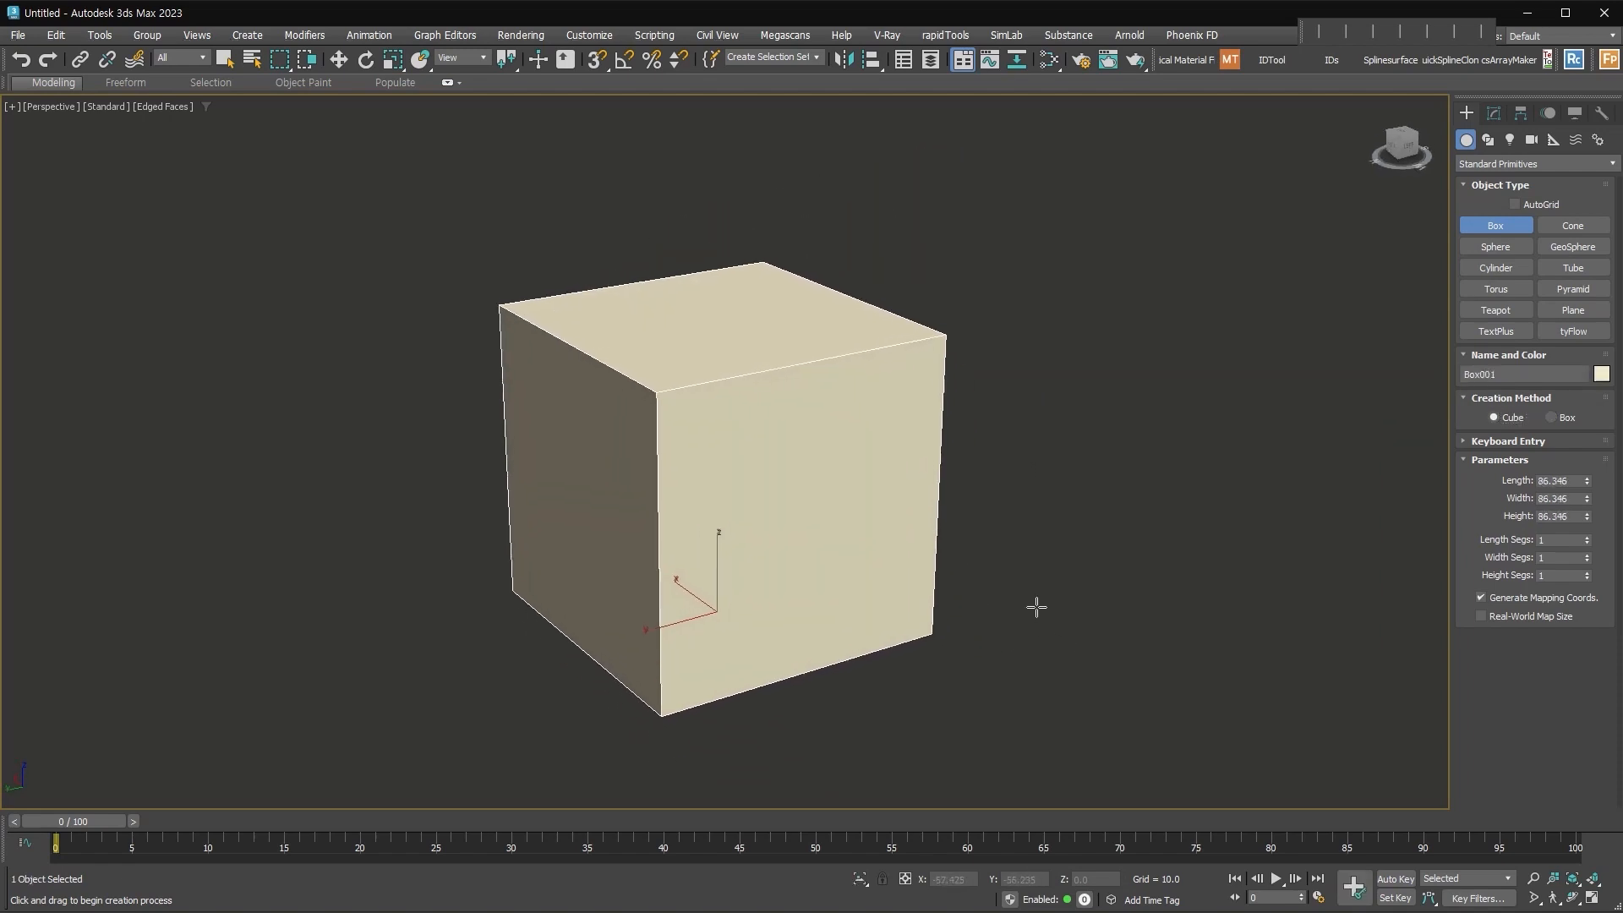
Step: Set the cube's length, width and height segments to 4 and convert it to Editable Poly
click(1587, 537)
click(1586, 537)
click(1586, 537)
click(1587, 555)
click(1587, 554)
click(1587, 555)
click(1587, 572)
click(1587, 572)
click(1587, 572)
key(r)
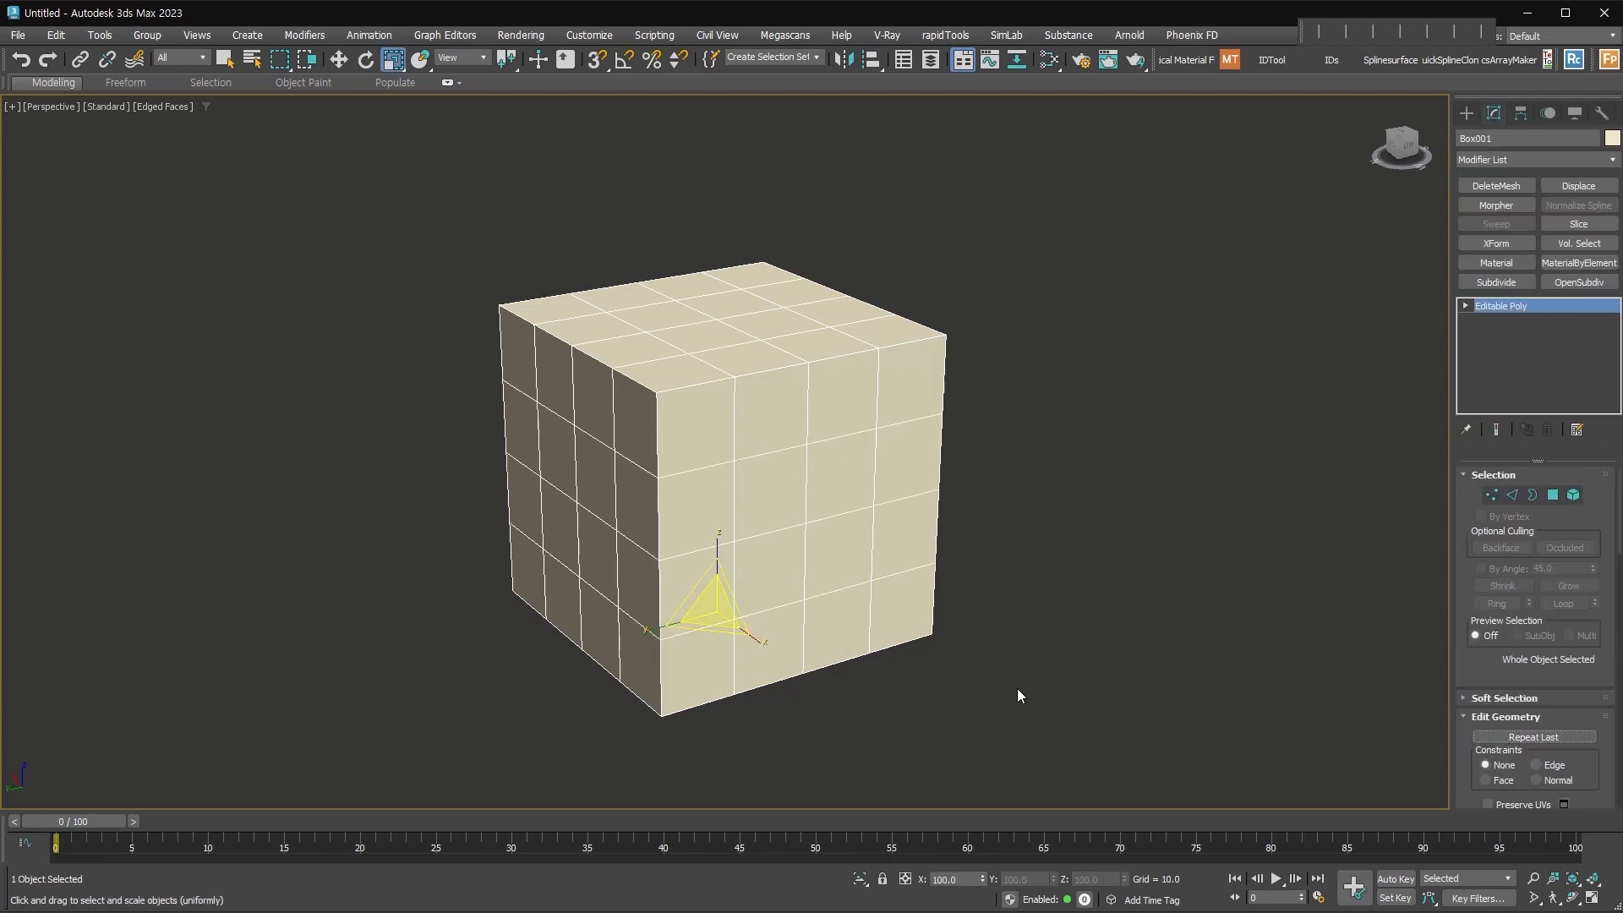
Step: At edge level, select the three outer edge loops meeting at the cube's nearest upper corner, and clear the selection
alt+middle_drag(982, 629, 989, 639)
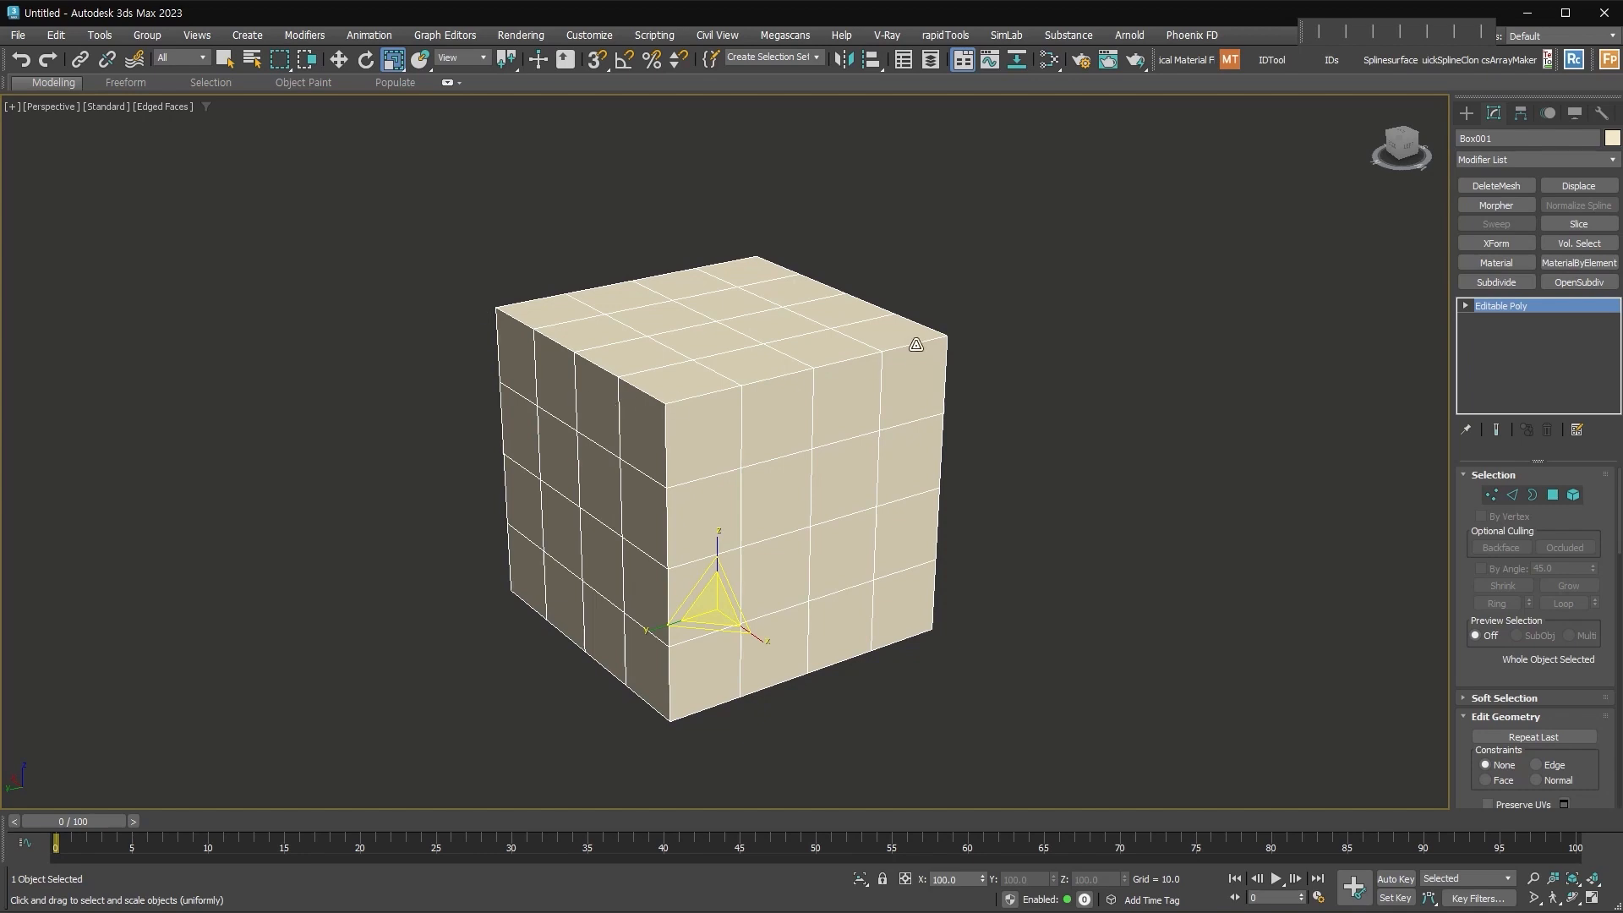
click(1512, 494)
double_click(677, 399)
ctrl+double_click(645, 395)
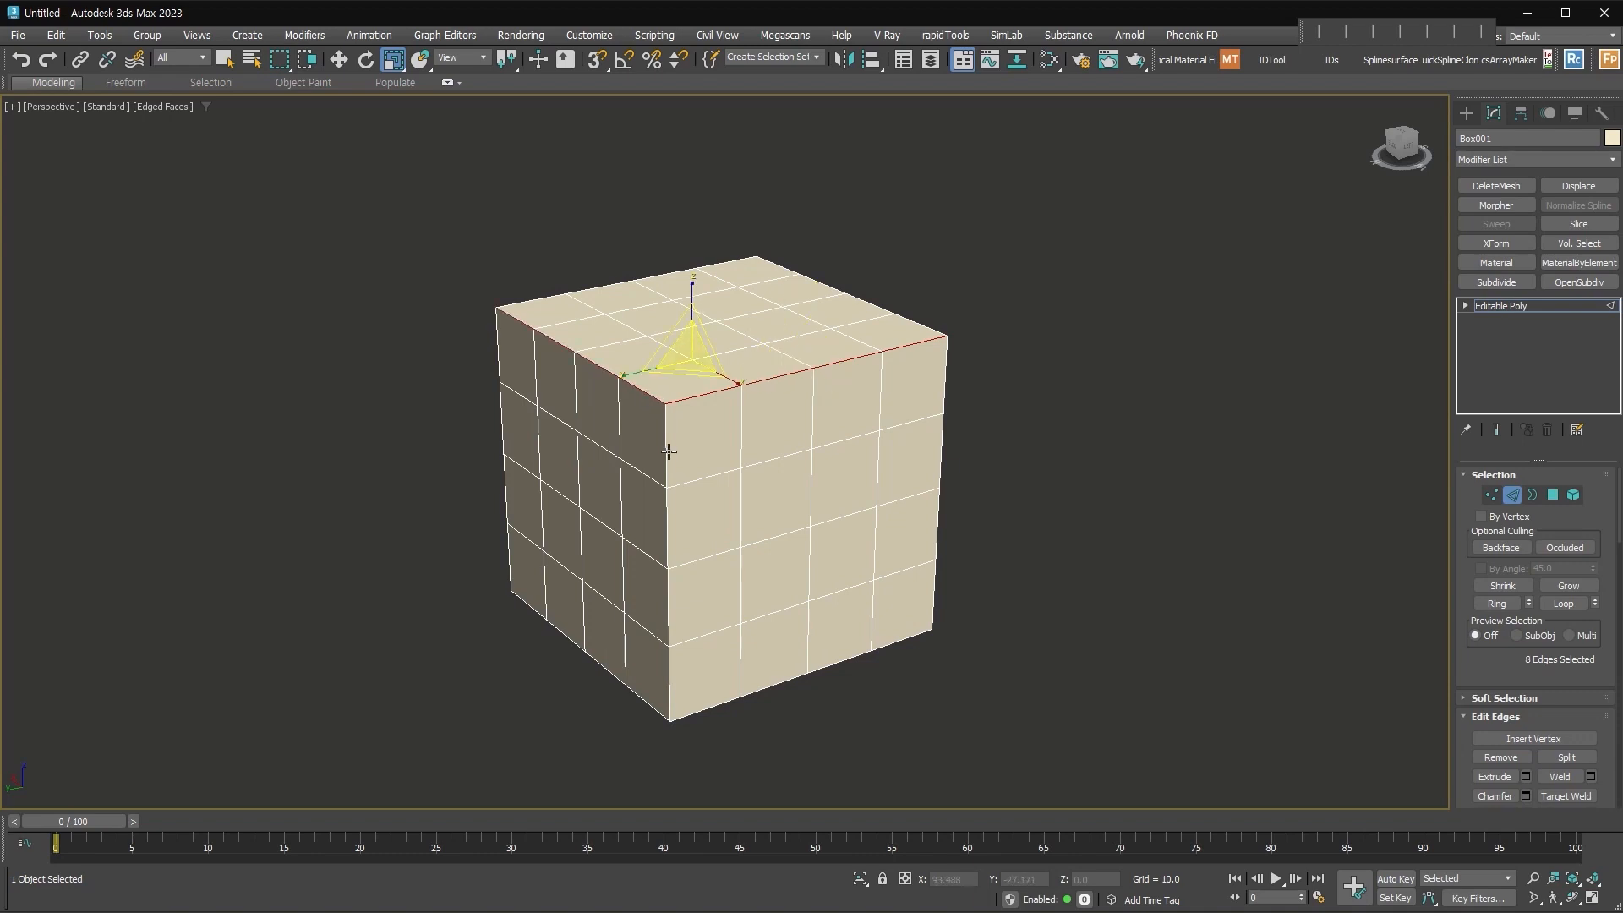
ctrl+double_click(666, 448)
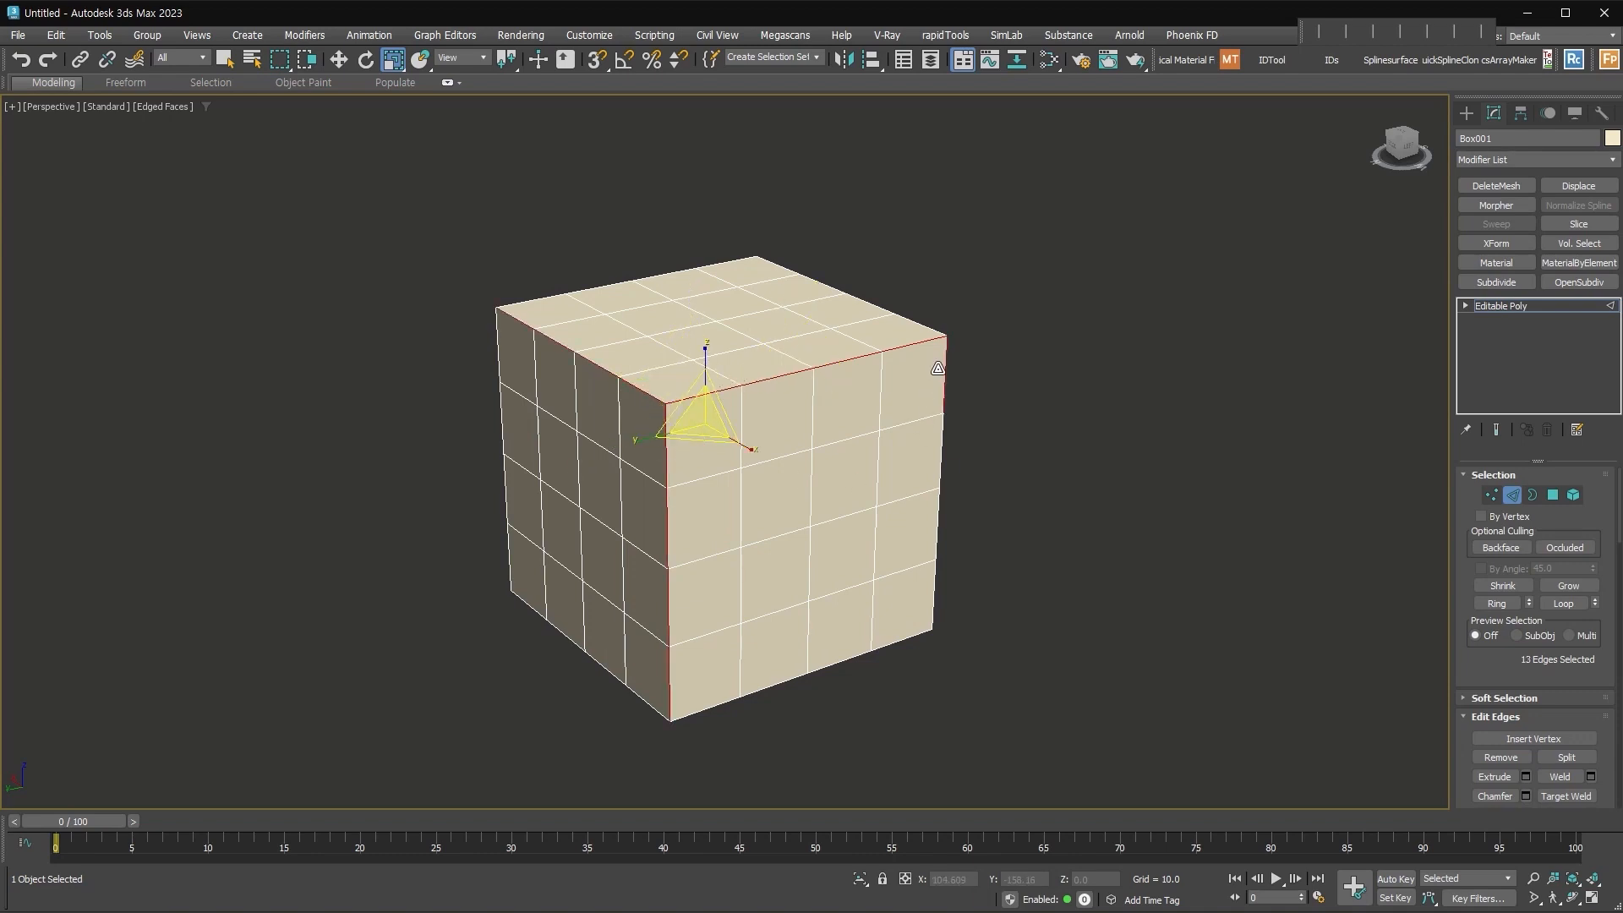
click(1018, 438)
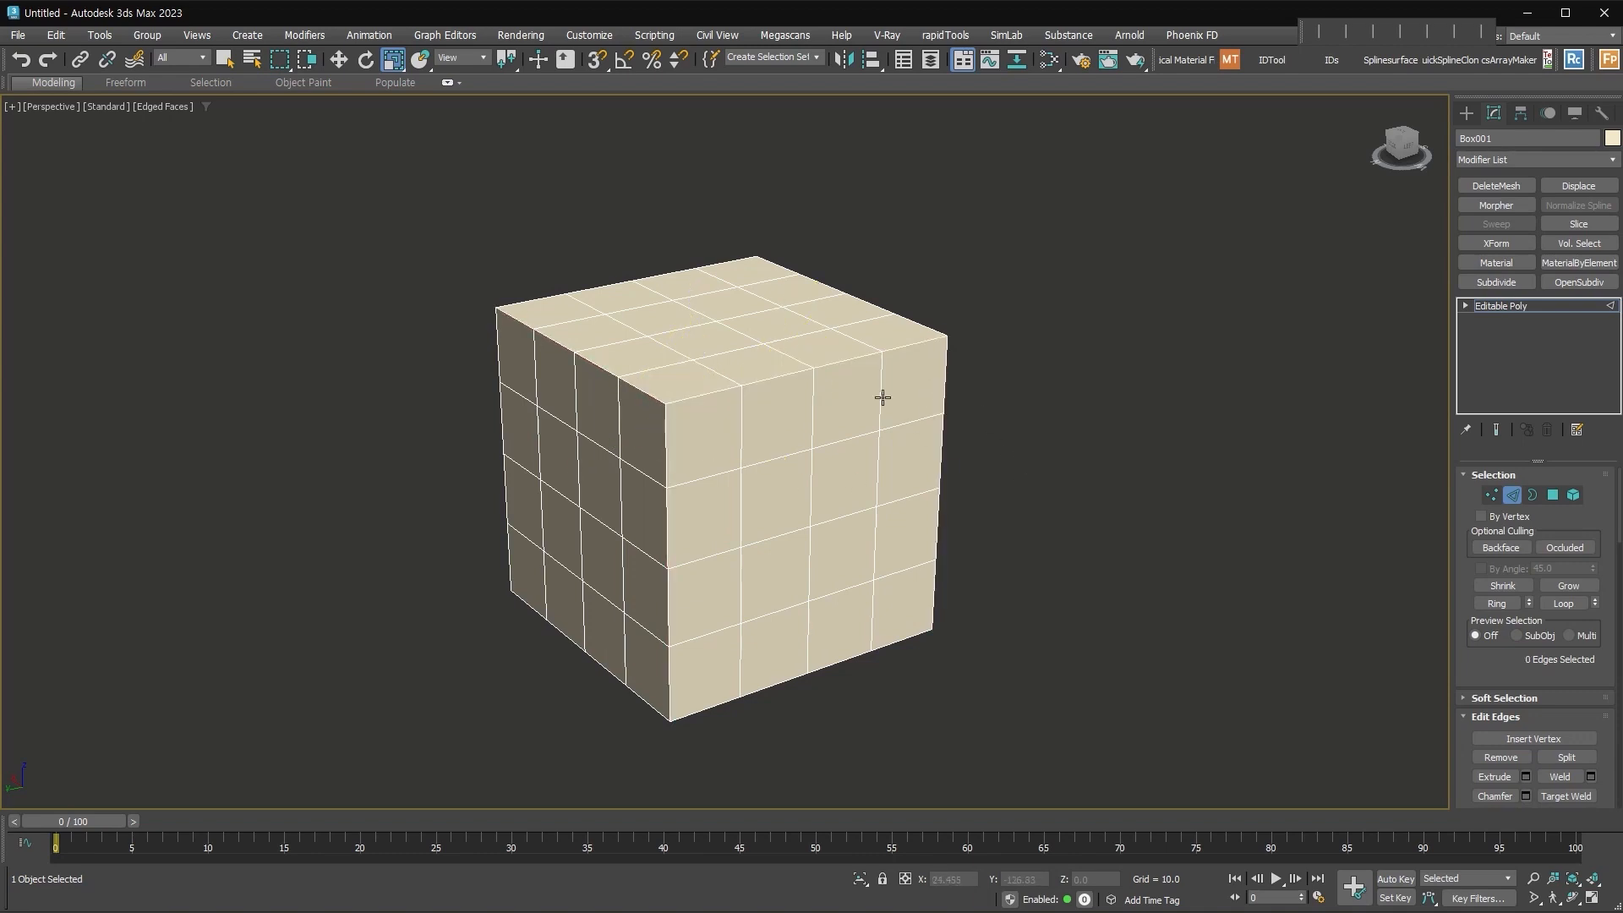
Step: Select all of the cube's hard edges at once with the Hard selection command
click(218, 84)
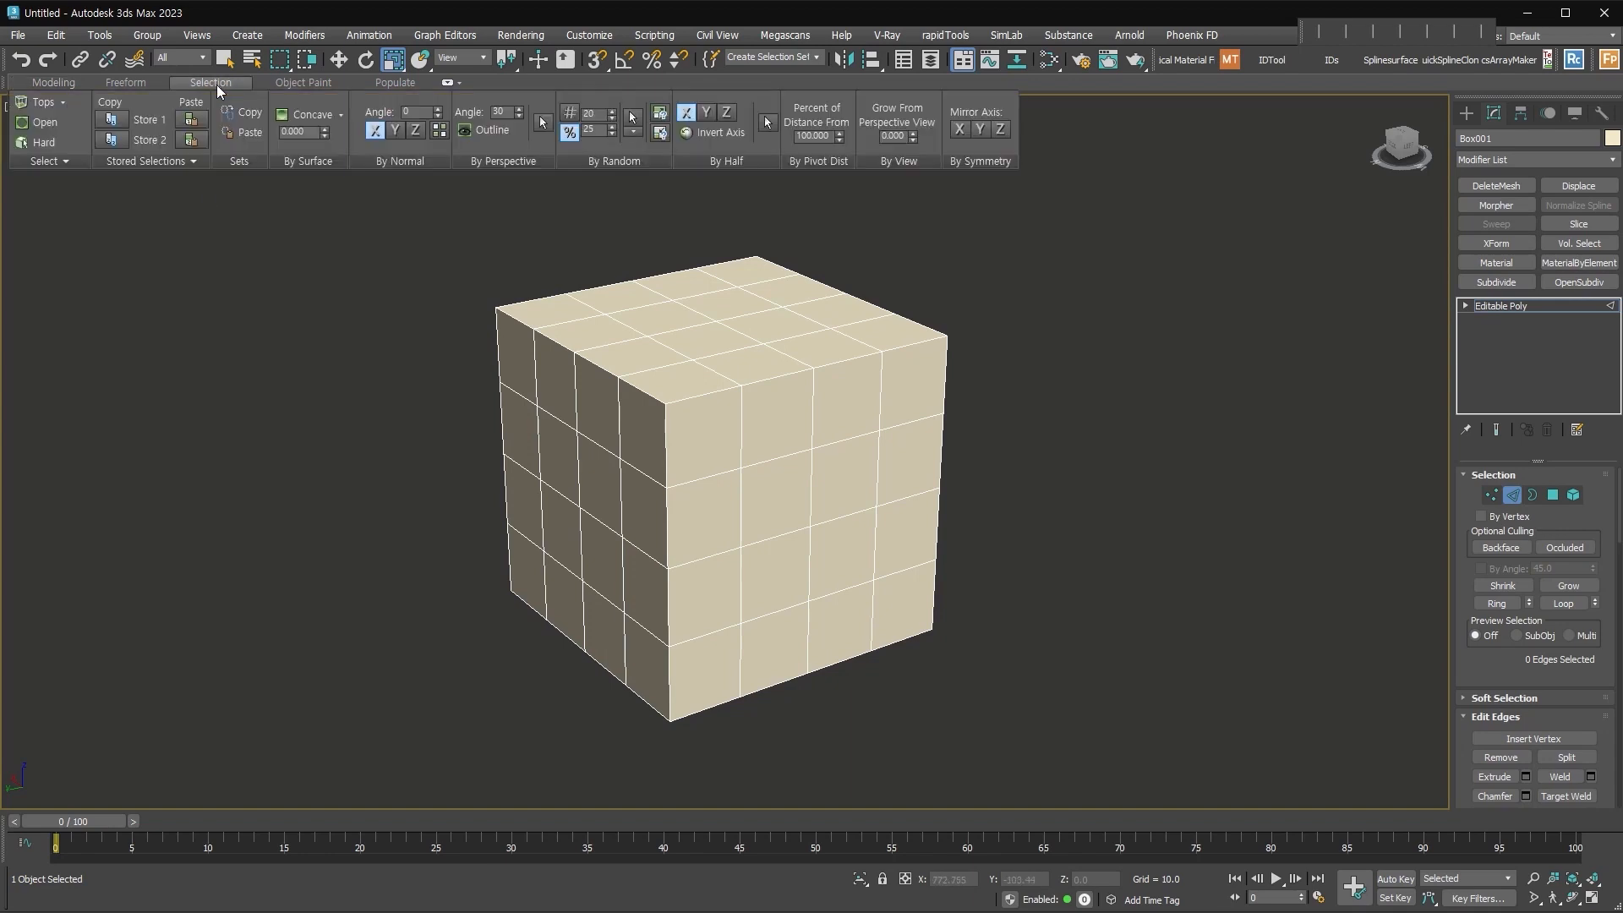
click(44, 144)
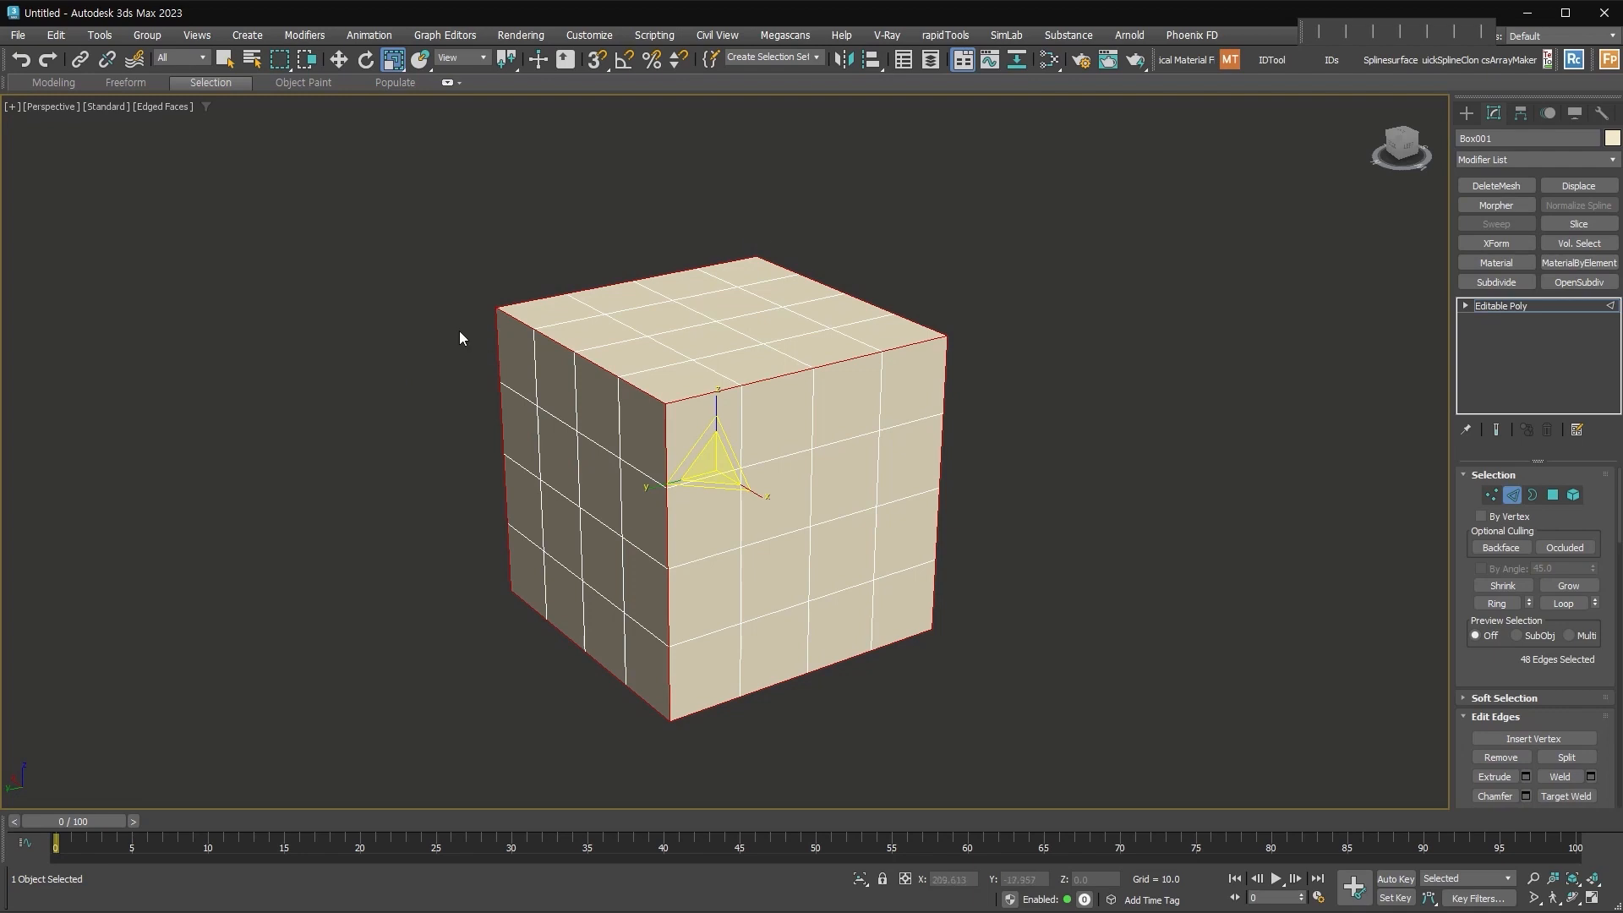
click(181, 84)
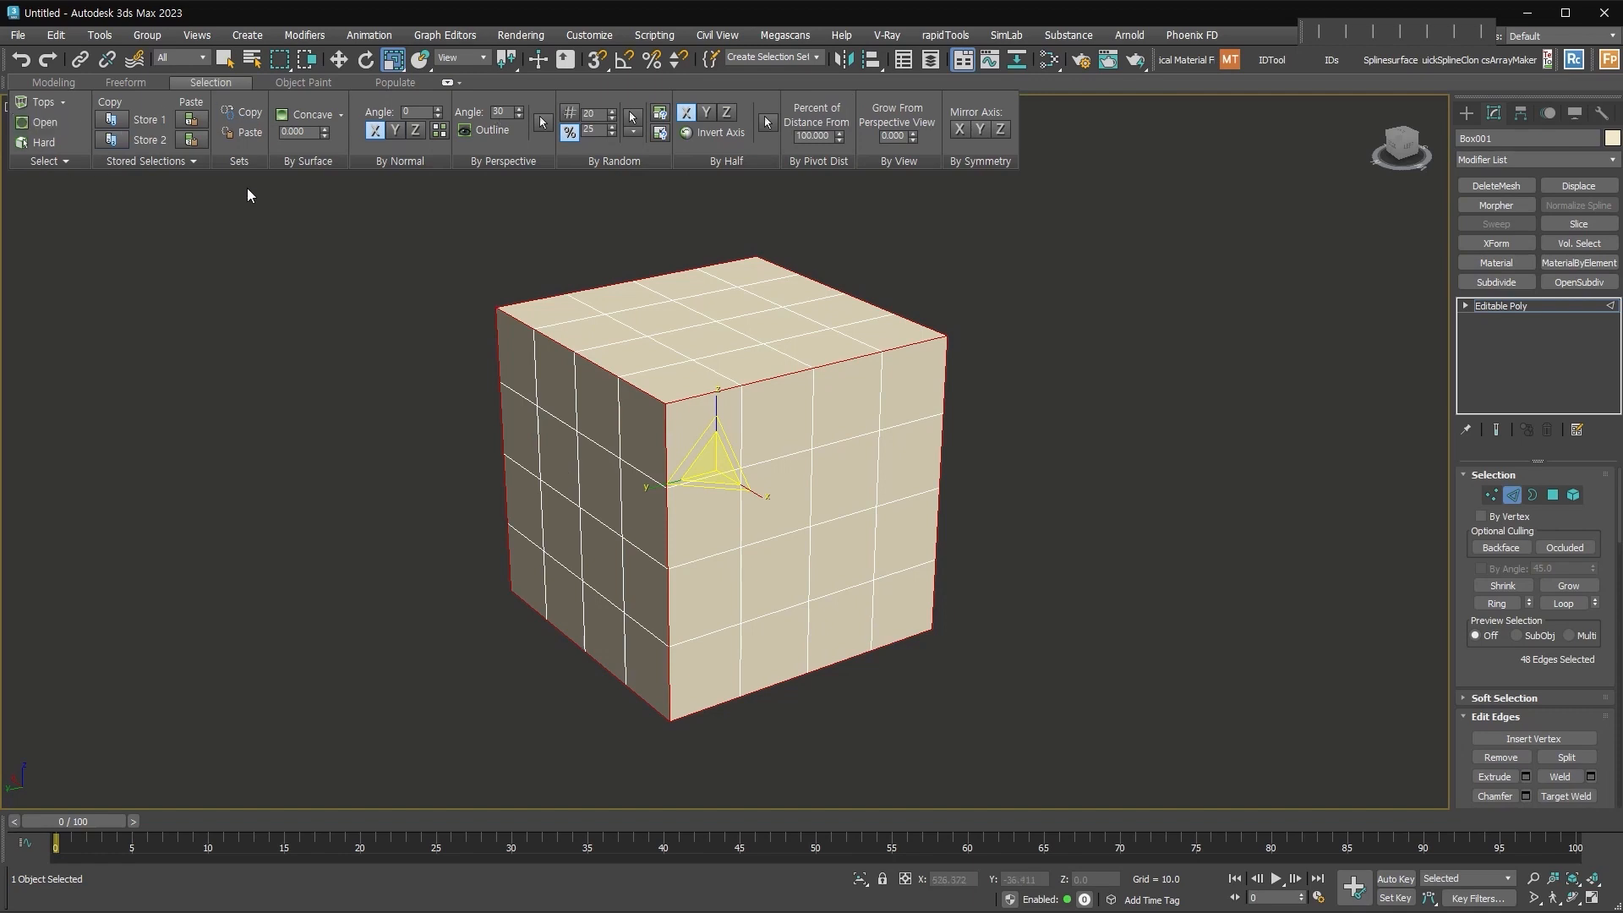
click(202, 90)
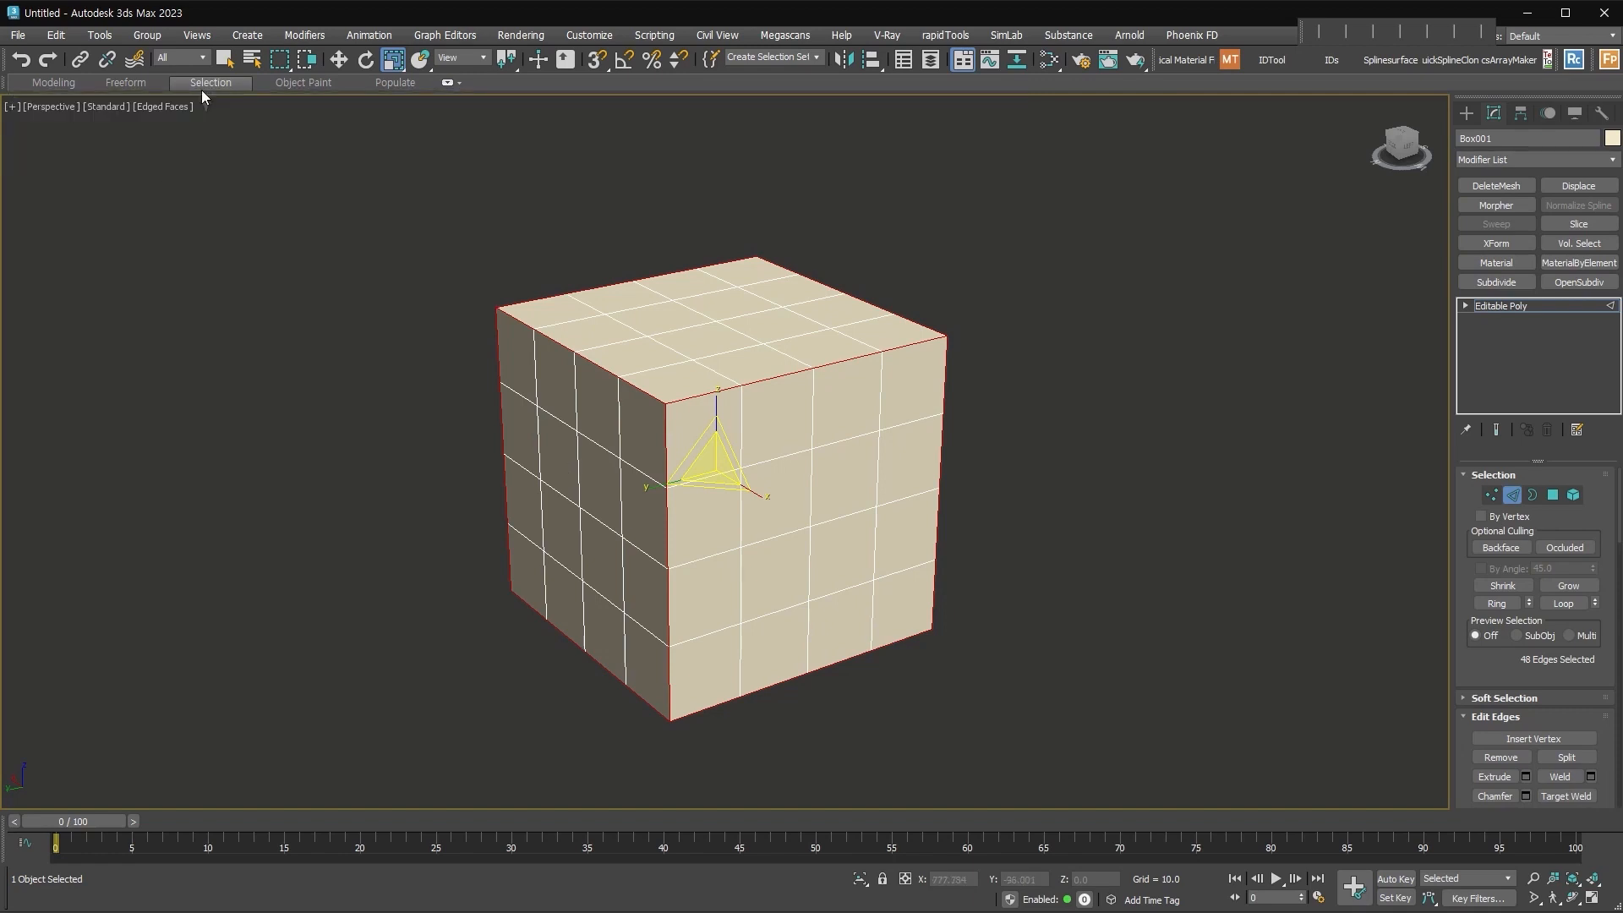
click(202, 85)
Step: Chamfer the selected hard edges to add supporting edges on both sides of each cube border, and exit edge level
scroll(627, 379, up, 3)
right_click(722, 370)
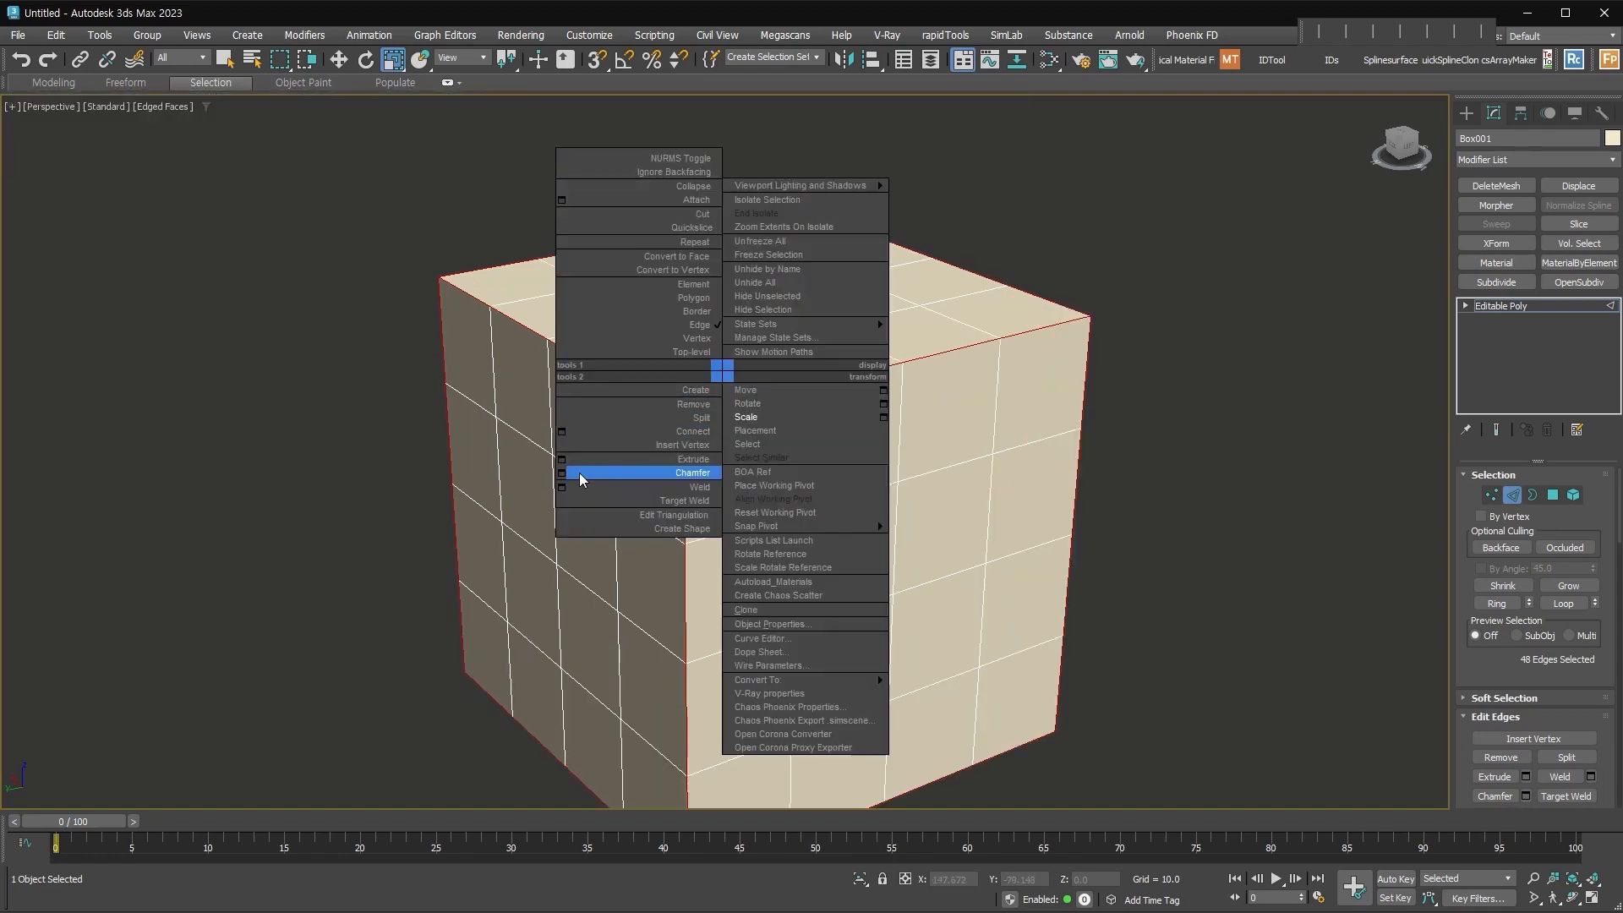
click(562, 473)
drag(737, 487, 751, 439)
drag(737, 534, 754, 352)
drag(737, 485, 742, 467)
click(734, 632)
click(1512, 497)
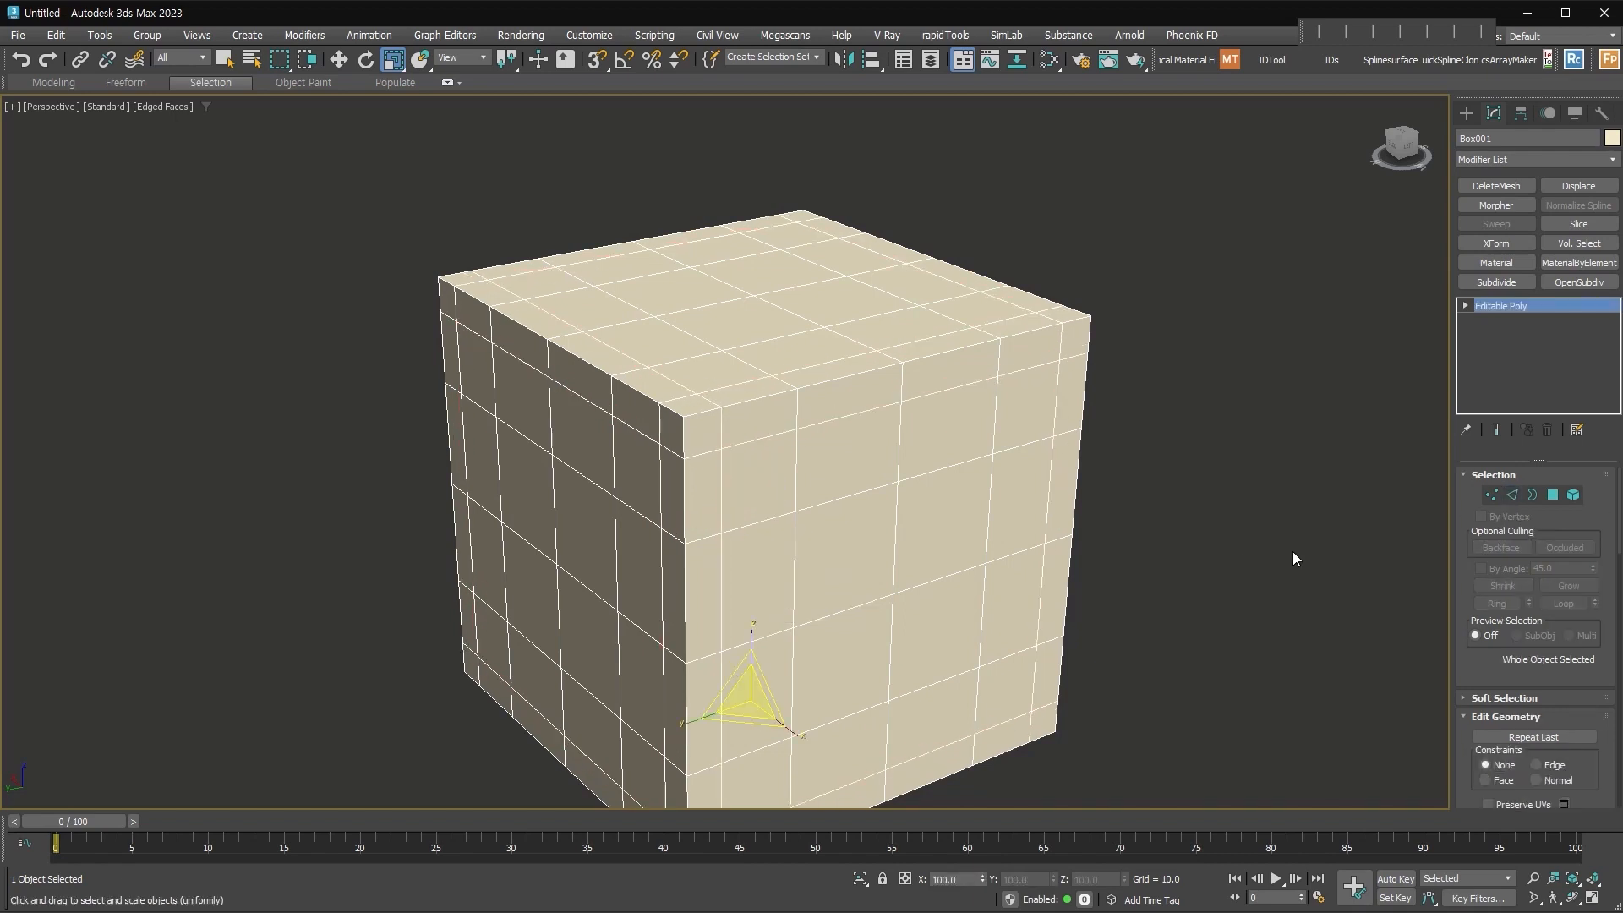
Step: Apply TurboSmooth with 2 iterations to the chamfered cube and deselect it
key(ctrl+t)
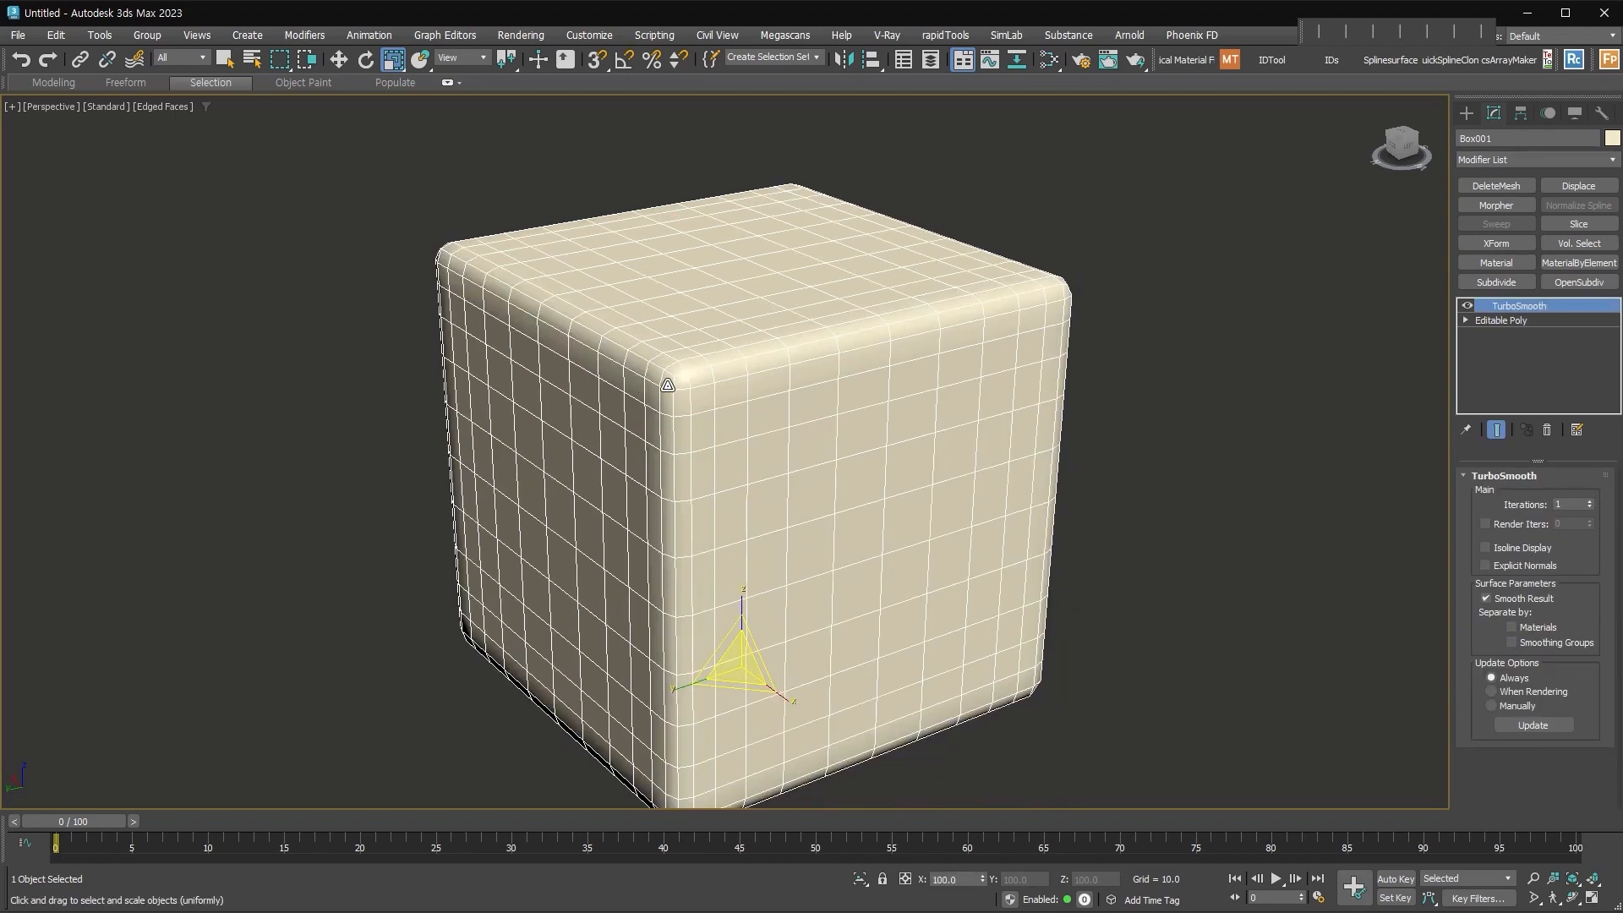
click(1589, 502)
middle_drag(1150, 604, 1140, 558)
click(1141, 559)
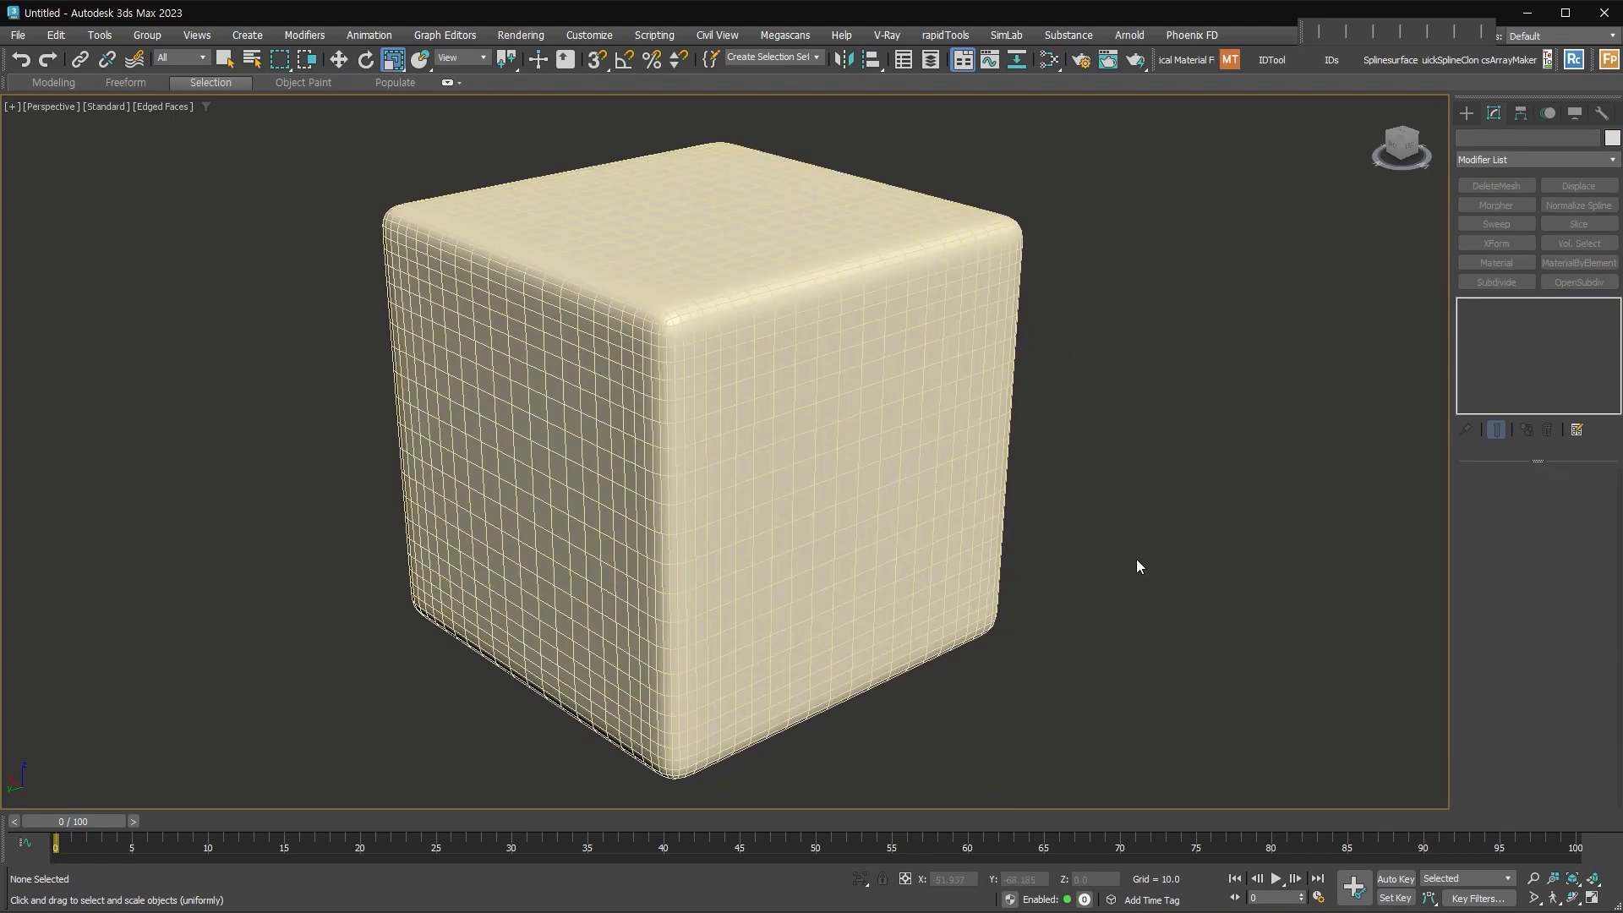